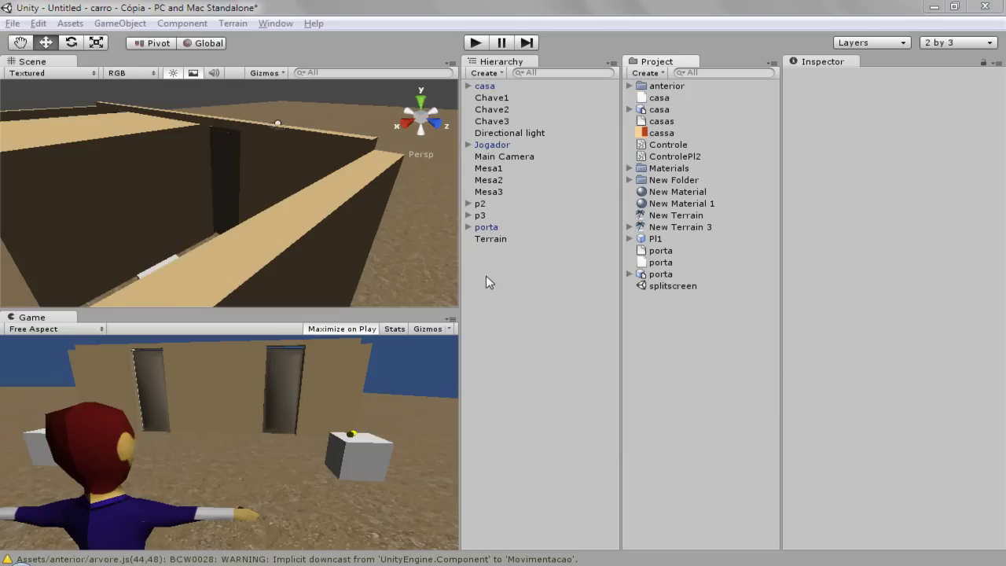
Start play mode and walk the character past the white cube up to the doorway wall.
{"action": "left_click", "coordinate": [476, 44]}
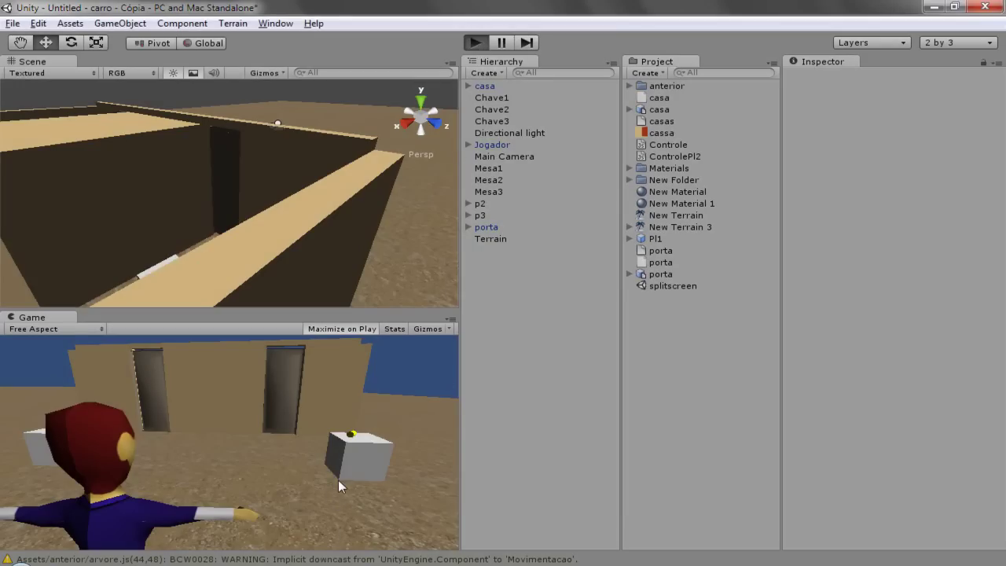
{"action": "key", "text": "Right"}
{"action": "key", "text": "Up"}
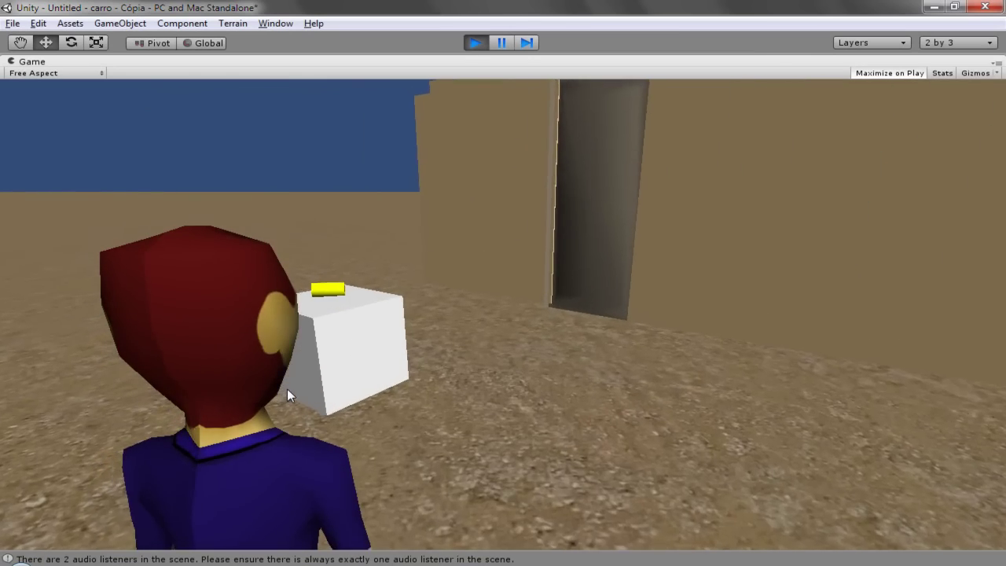
{"action": "key", "text": "Up"}
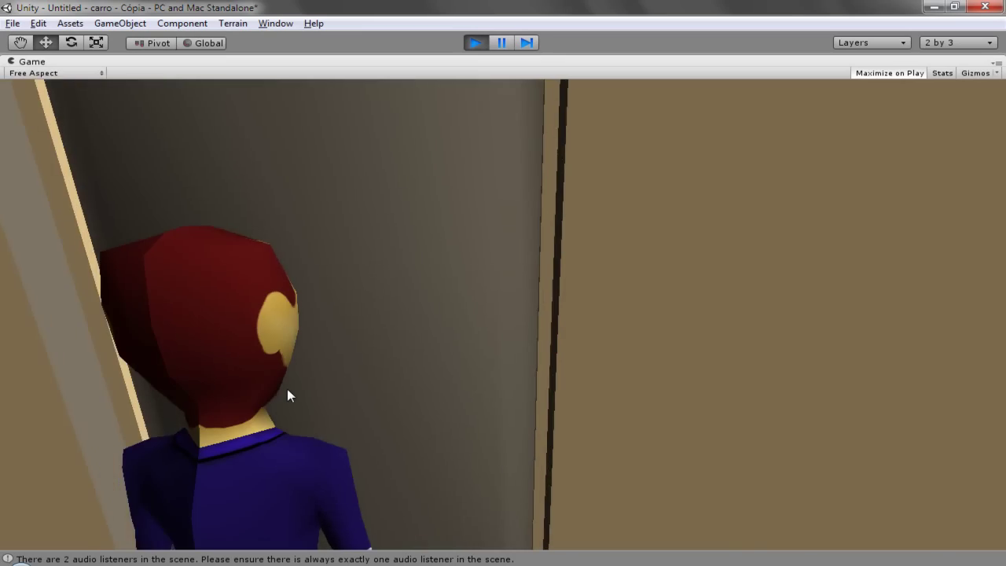
{"action": "key", "text": "Right"}
{"action": "key", "text": "Right"}
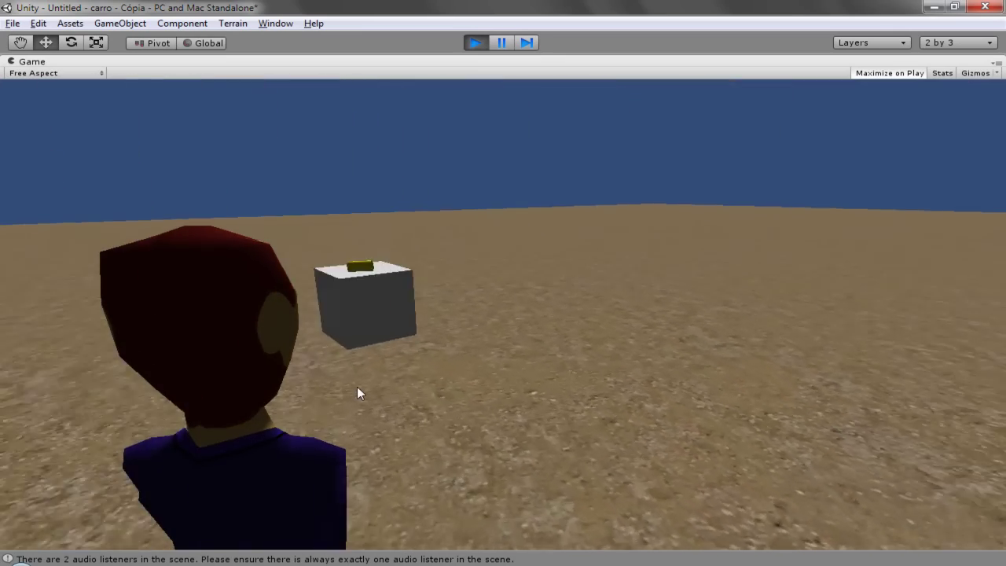
{"action": "key", "text": "Up"}
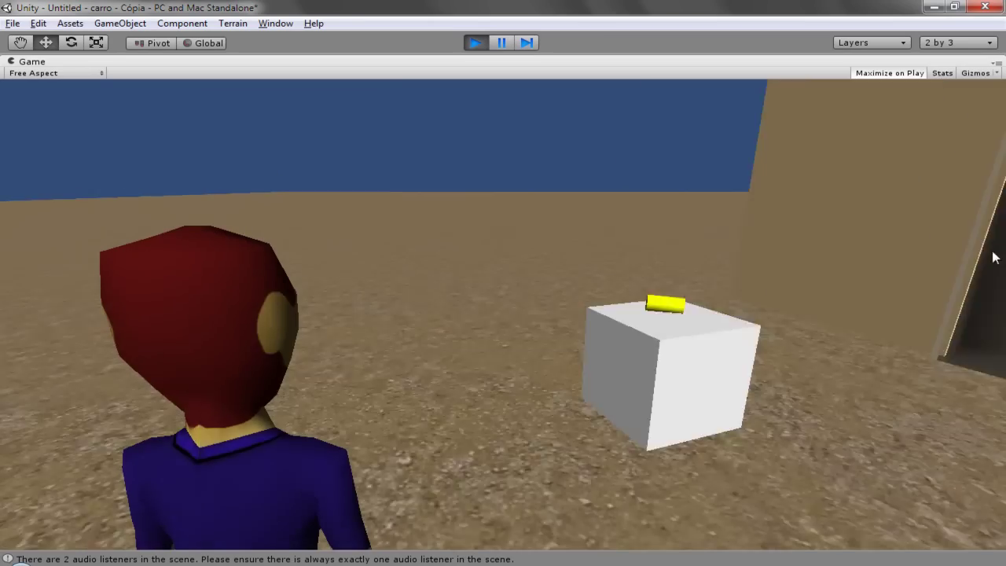
{"action": "key", "text": "Right"}
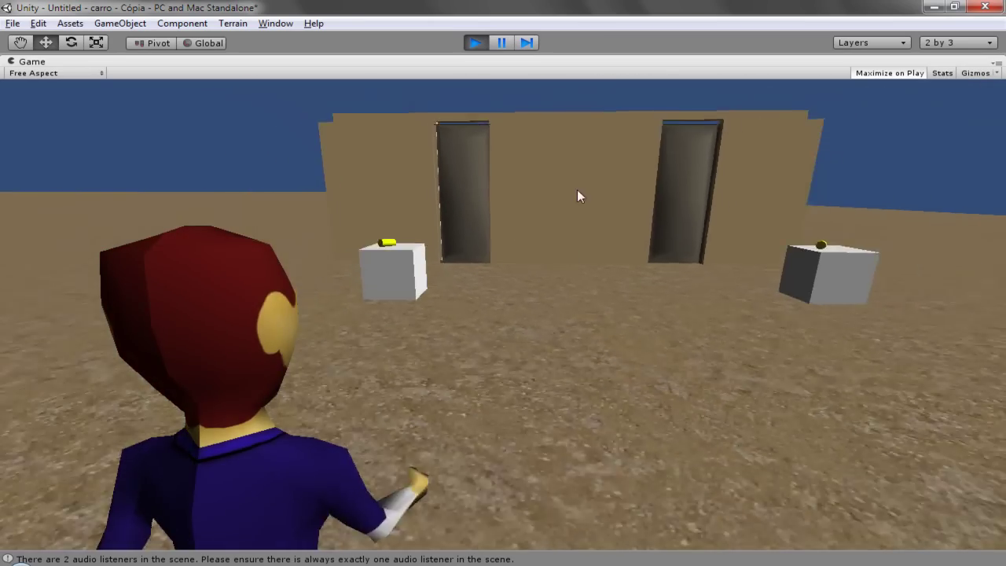
{"action": "key", "text": "Right"}
{"action": "key", "text": "Left"}
{"action": "key", "text": "Up"}
Walk the character through the doorway and turn until another doorway lies ahead.
{"action": "key", "text": "Left"}
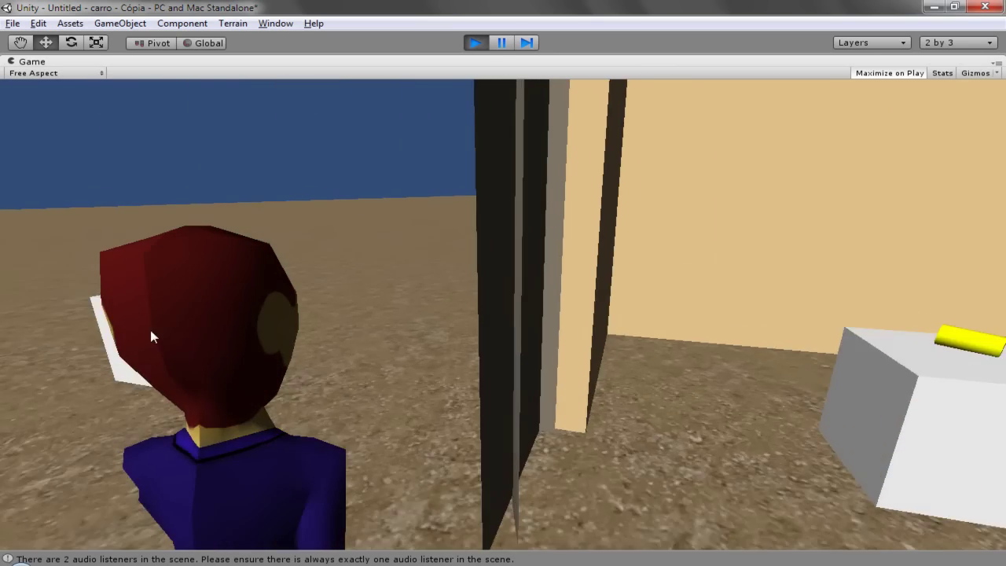
{"action": "key", "text": "Up"}
{"action": "key", "text": "Right"}
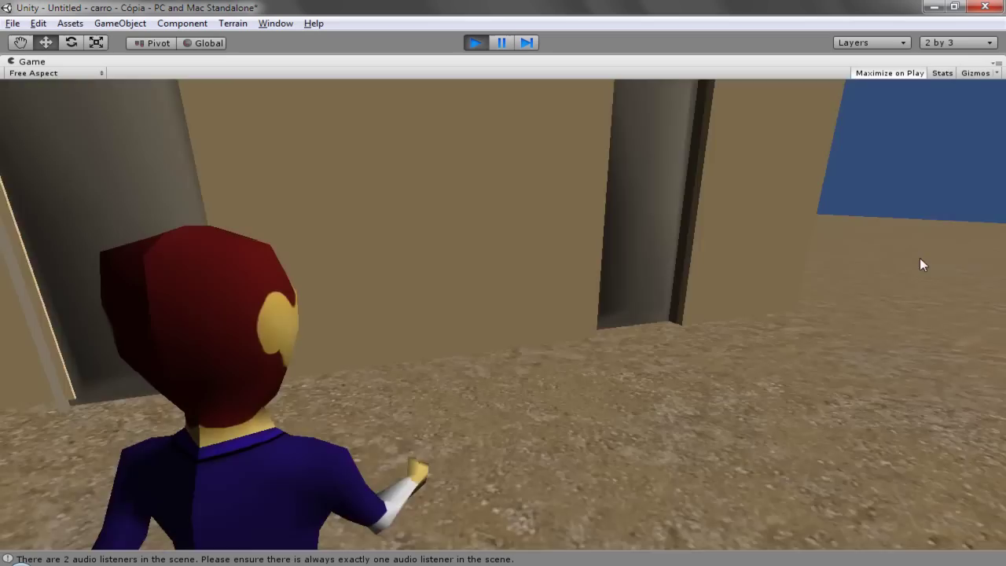
{"action": "key", "text": "Right"}
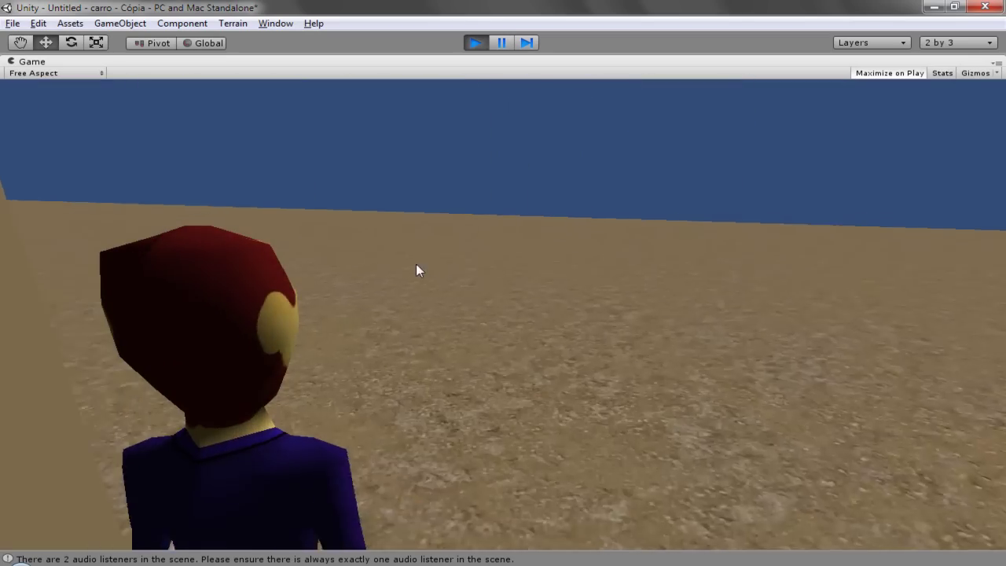
{"action": "key", "text": "Left"}
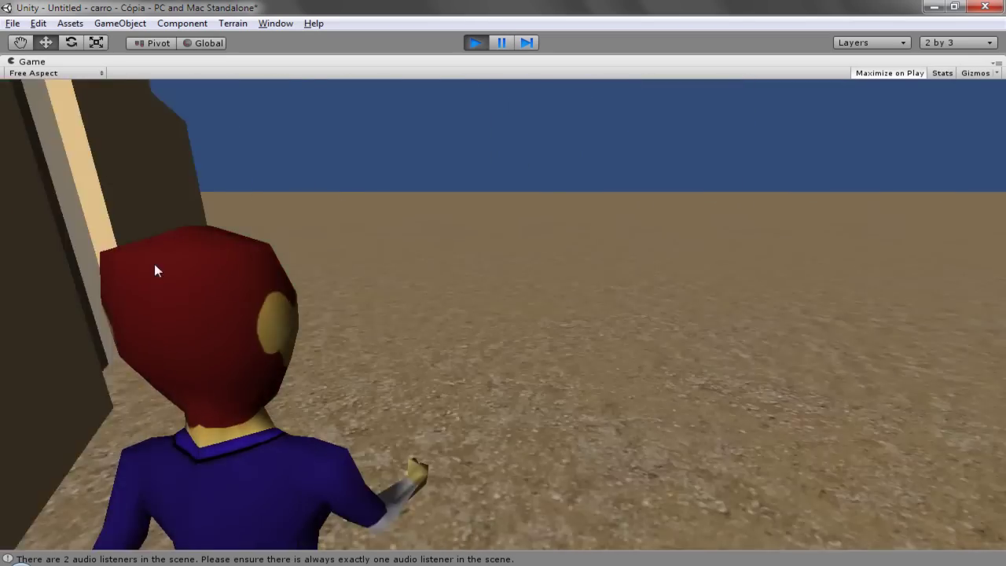
{"action": "key", "text": "Left"}
{"action": "key", "text": "Left"}
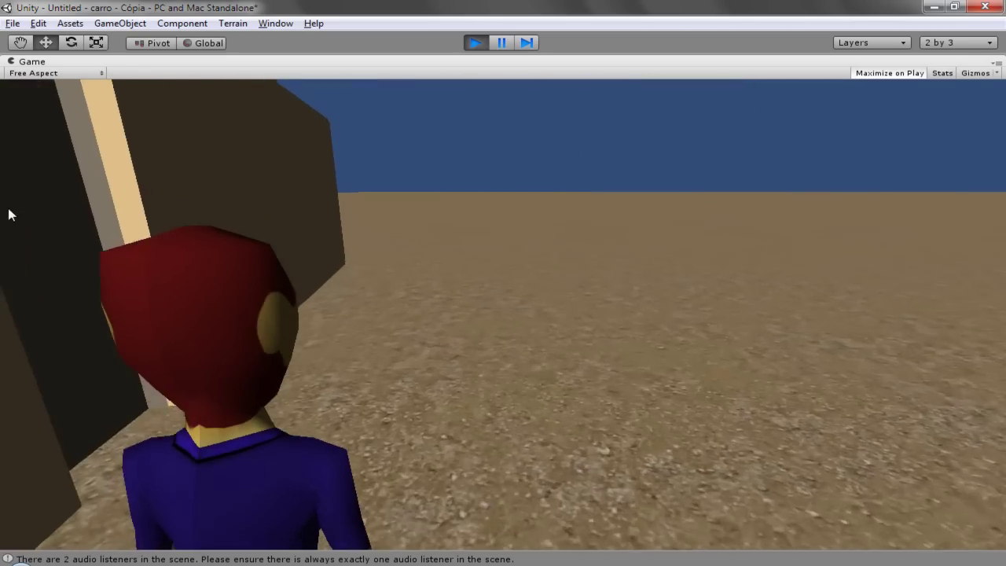
{"action": "key", "text": "Left"}
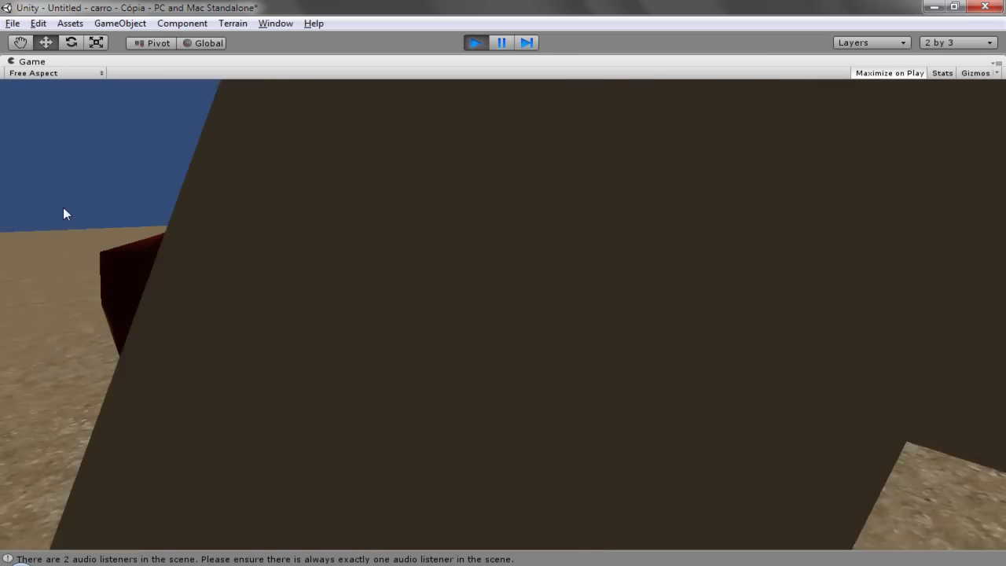
Walk the character up to the near and far cubes holding yellow keys.
{"action": "key", "text": "Right"}
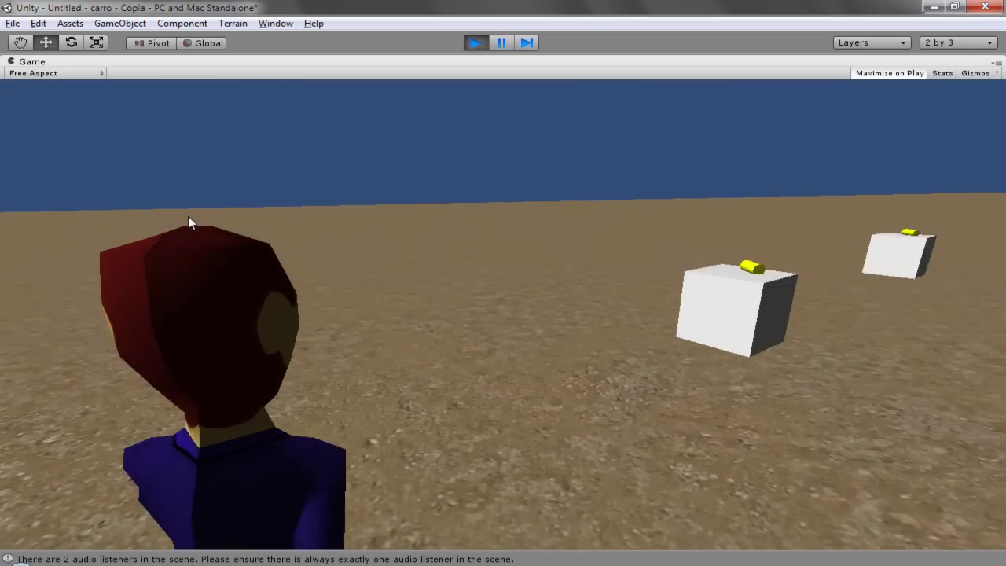
{"action": "key", "text": "Up"}
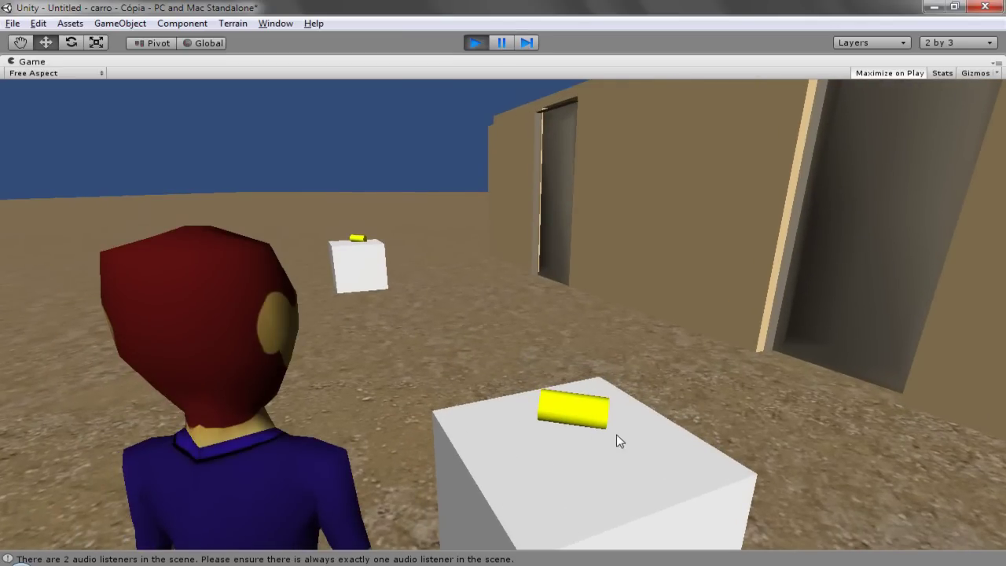
{"action": "key", "text": "Left"}
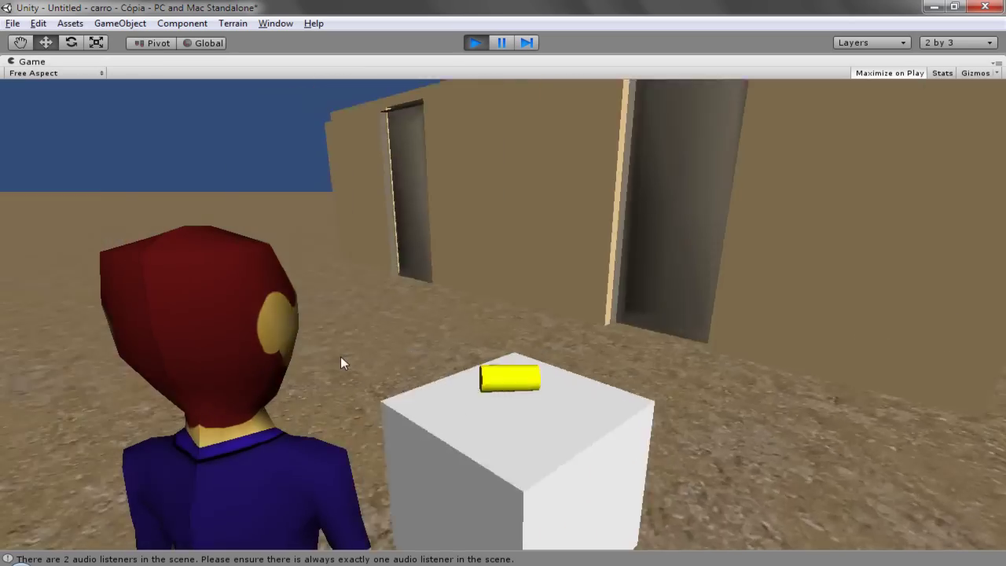
{"action": "key", "text": "Up"}
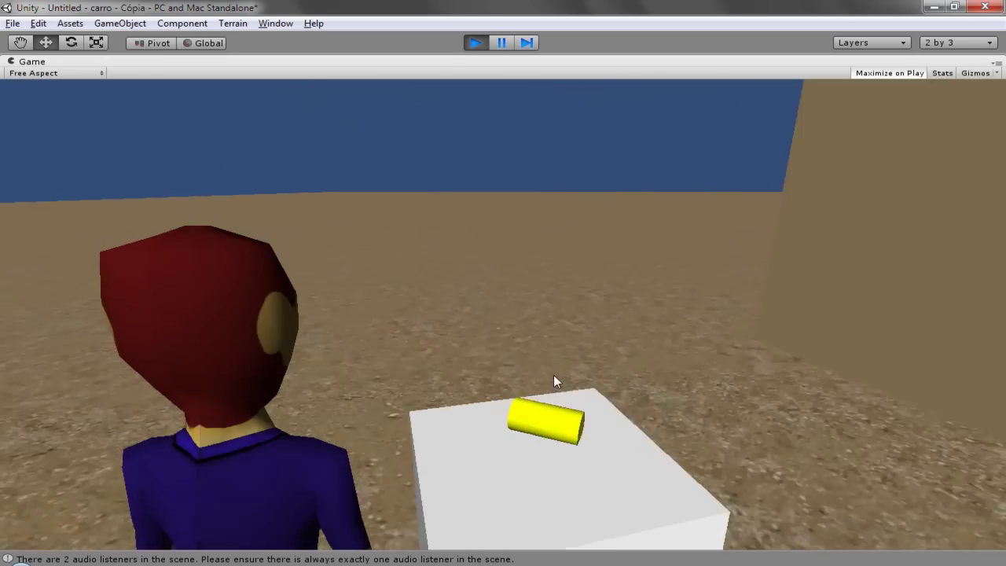
{"action": "key", "text": "Right"}
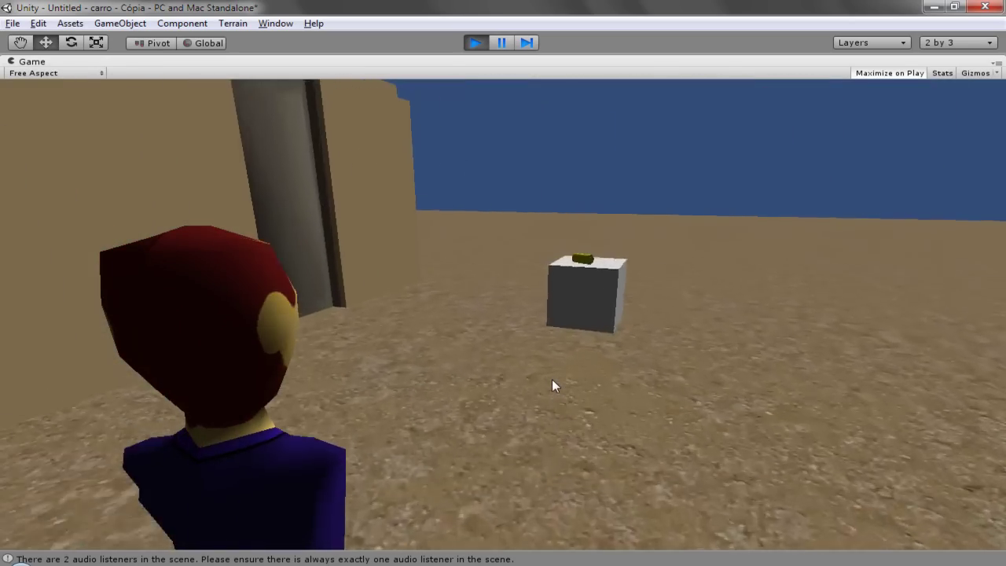
{"action": "key", "text": "Left"}
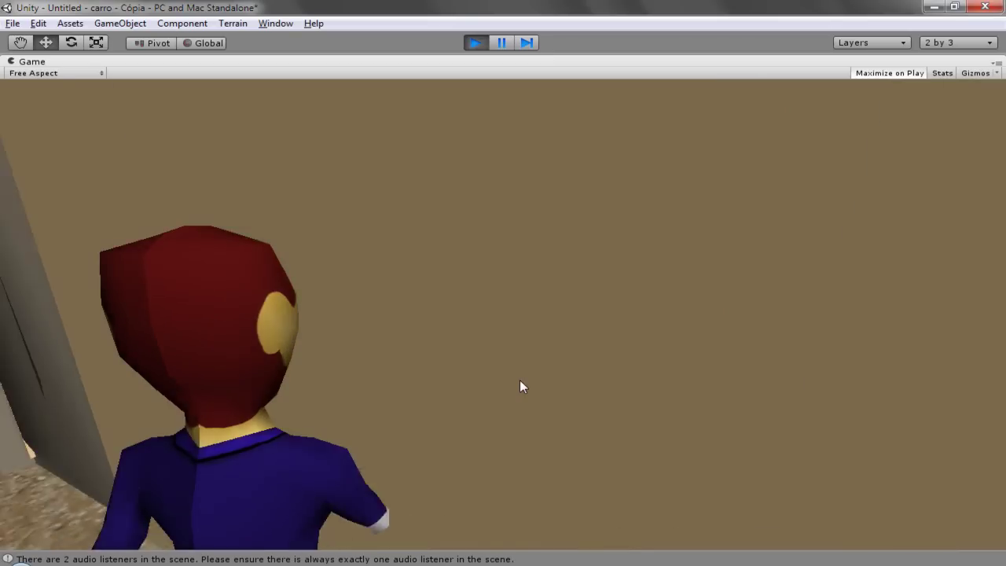
Stop the game, select porta and casa, restart play mode, and switch to MonoDevelop.
{"action": "left_click", "coordinate": [476, 44]}
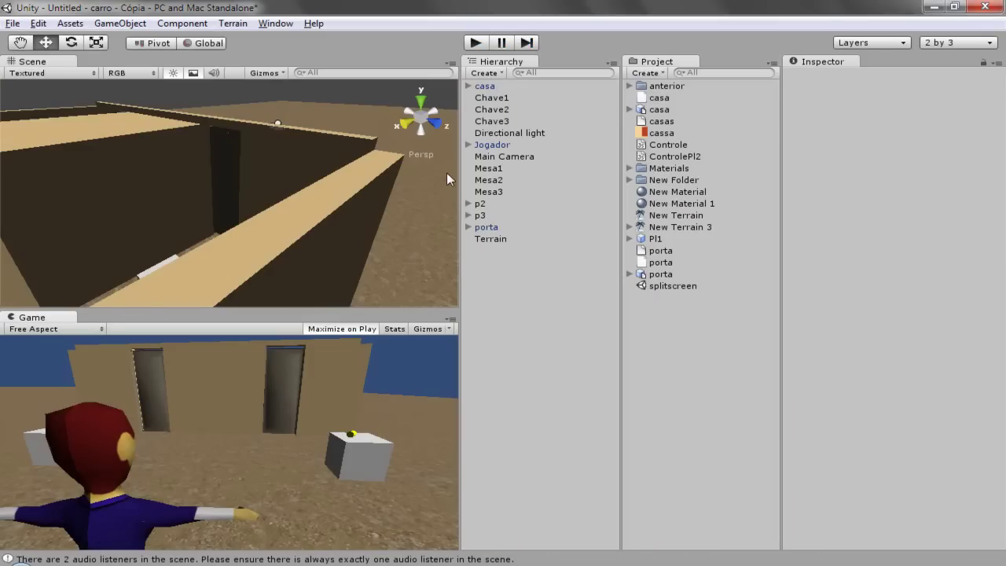
{"action": "left_click", "coordinate": [485, 227]}
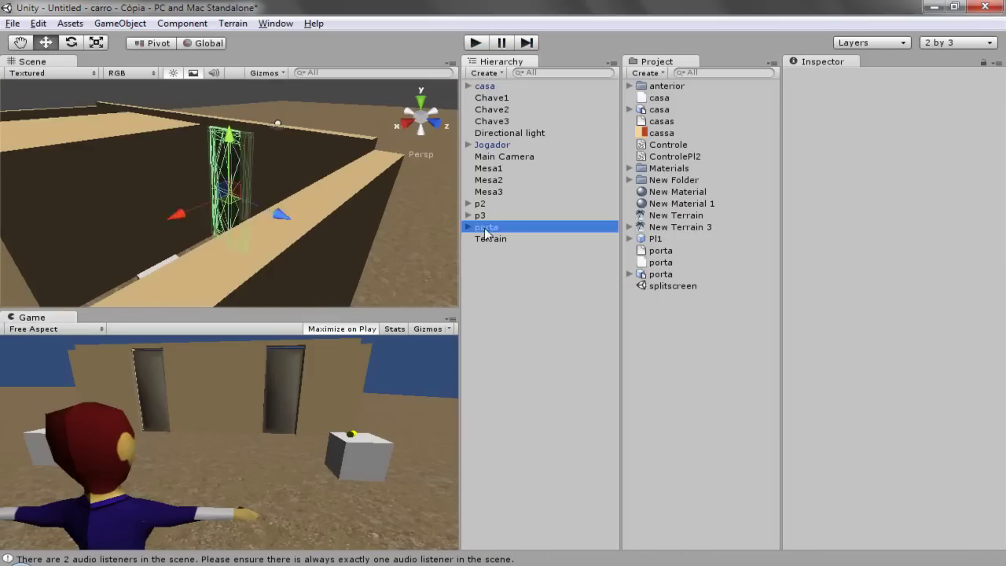
{"action": "left_click", "coordinate": [327, 154]}
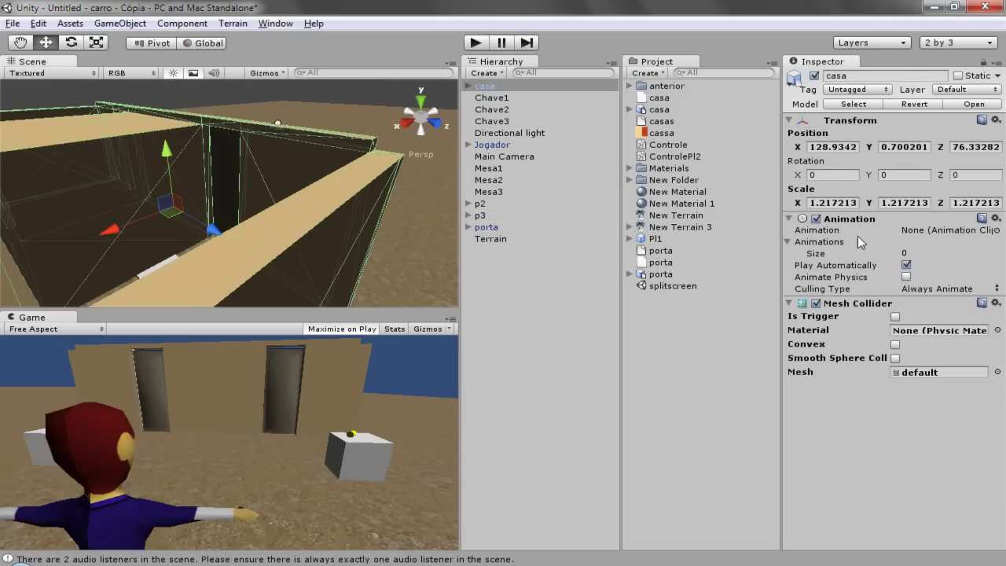
{"action": "left_click", "coordinate": [476, 44]}
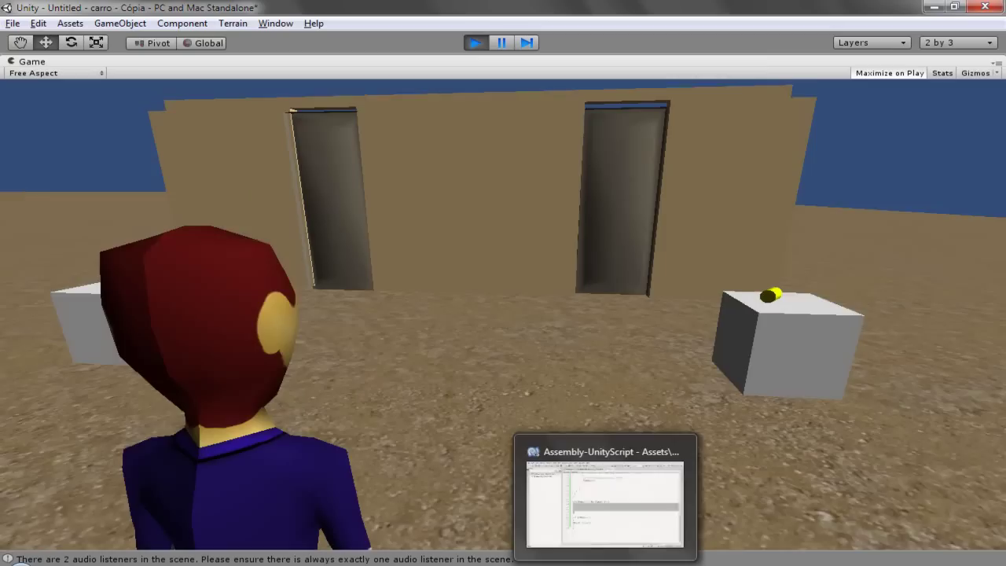
{"action": "mouse_move", "coordinate": [606, 561]}
{"action": "left_click", "coordinate": [605, 495]}
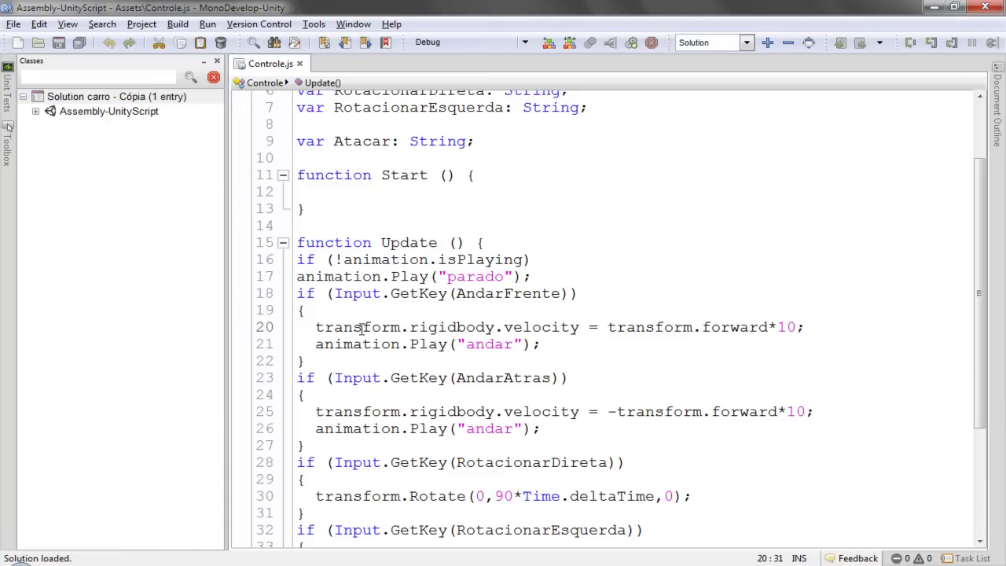
Select the velocity forward-movement statement on line 20 of Controle.js, then stop the game in Unity.
{"action": "double_click", "coordinate": [554, 328]}
{"action": "left_click_drag", "start_coordinate": [844, 326], "coordinate": [317, 334]}
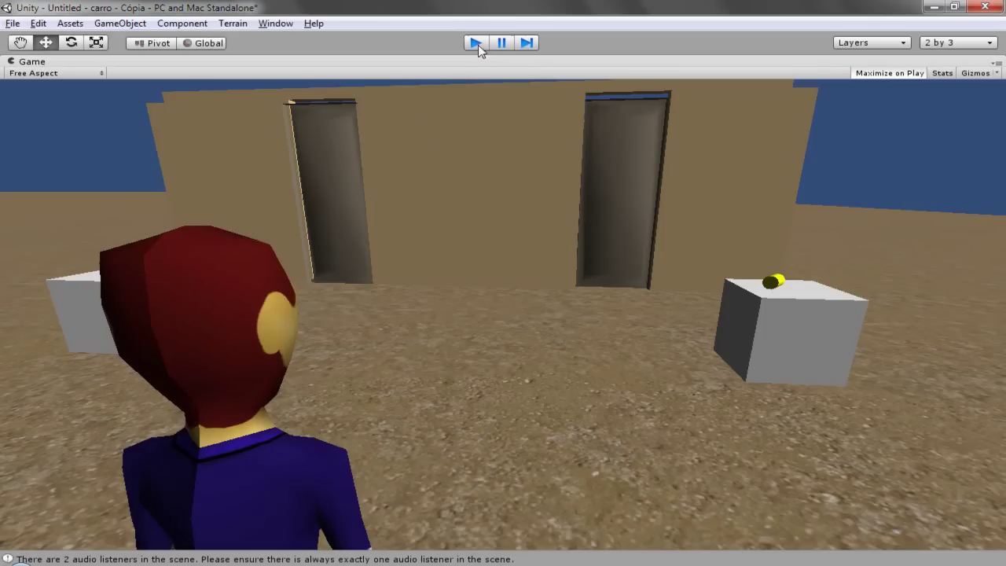
{"action": "left_click", "coordinate": [479, 50]}
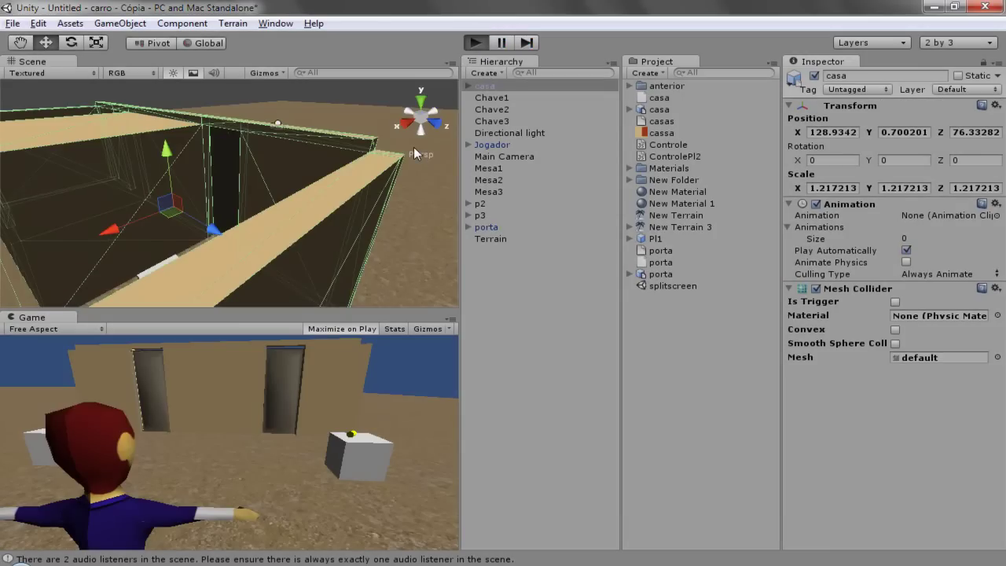
{"action": "key", "text": "ctrl+p"}
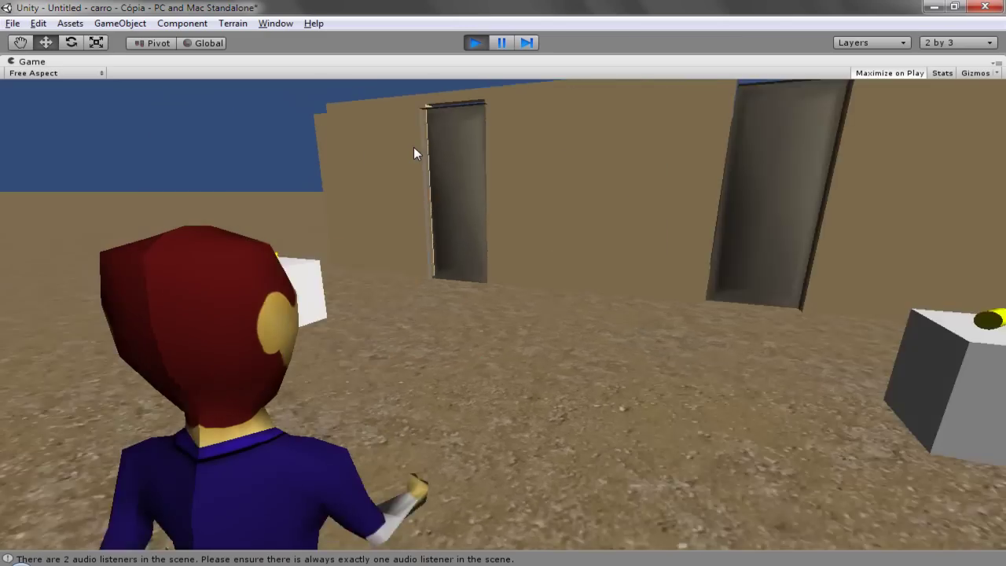
{"action": "key", "text": "Right"}
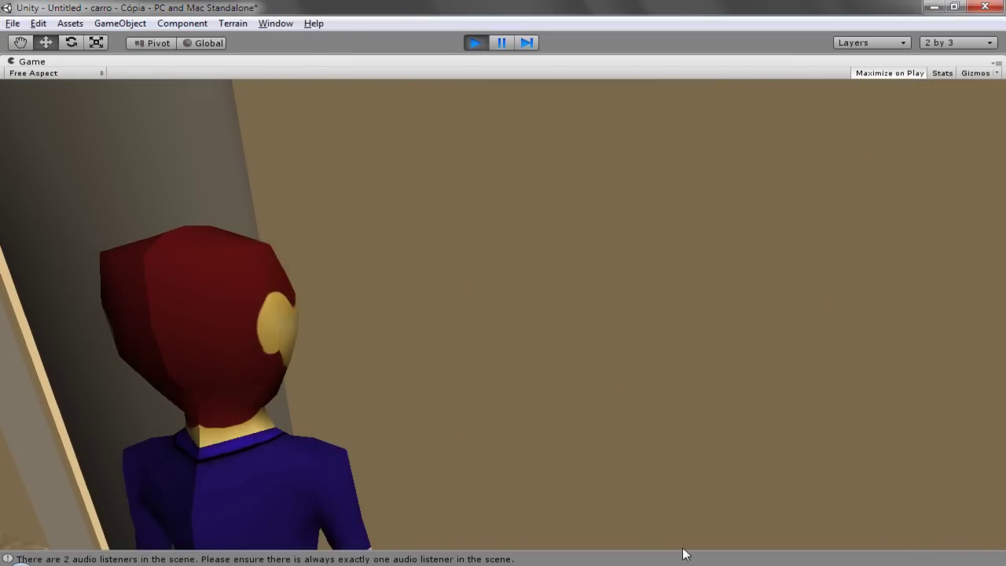
{"action": "key", "text": "alt+Tab"}
{"action": "left_click", "coordinate": [475, 42]}
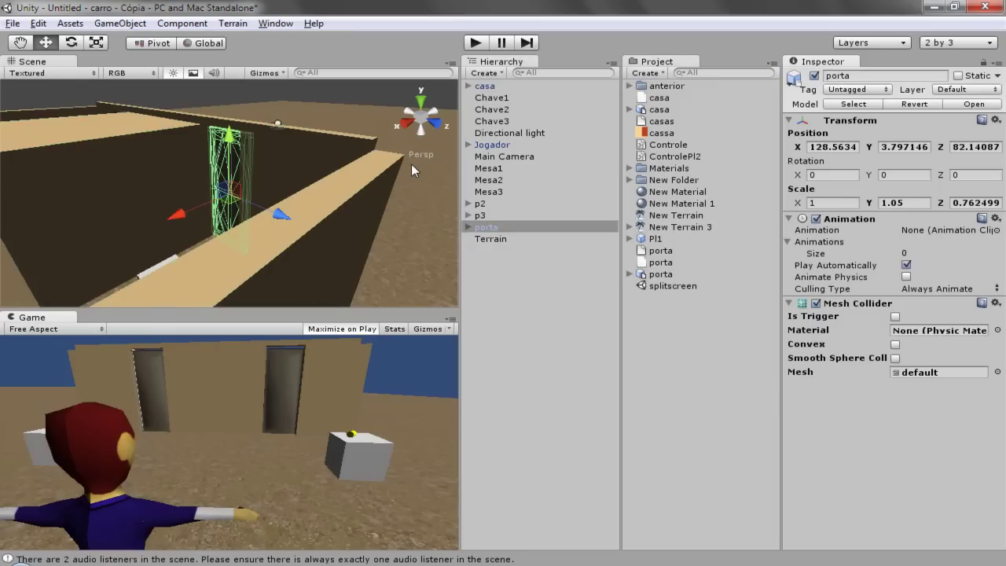
Cycle the Scene view through left, top and perspective, then orbit and zoom in on the porta door.
{"action": "left_click", "coordinate": [439, 126]}
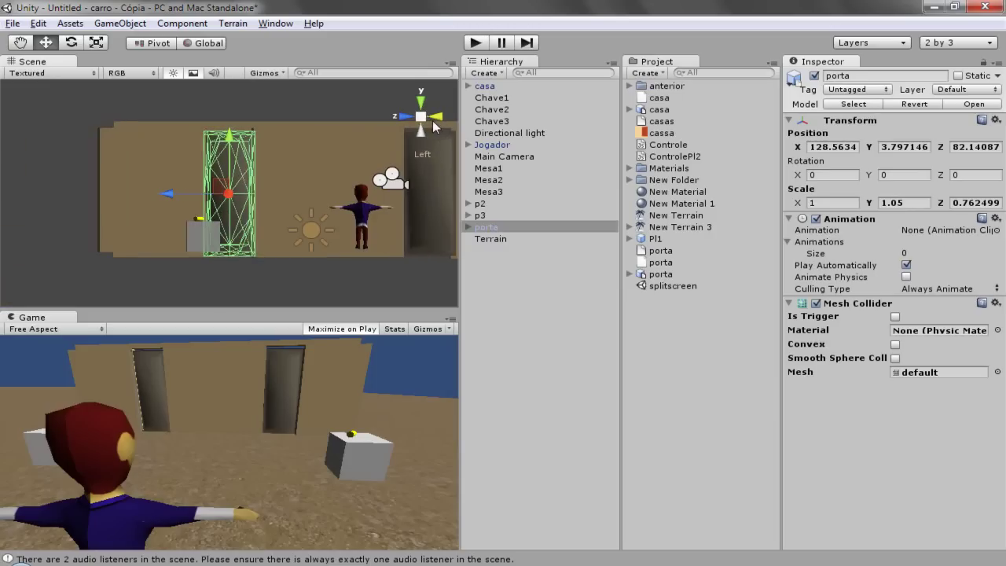
{"action": "left_click", "coordinate": [419, 107]}
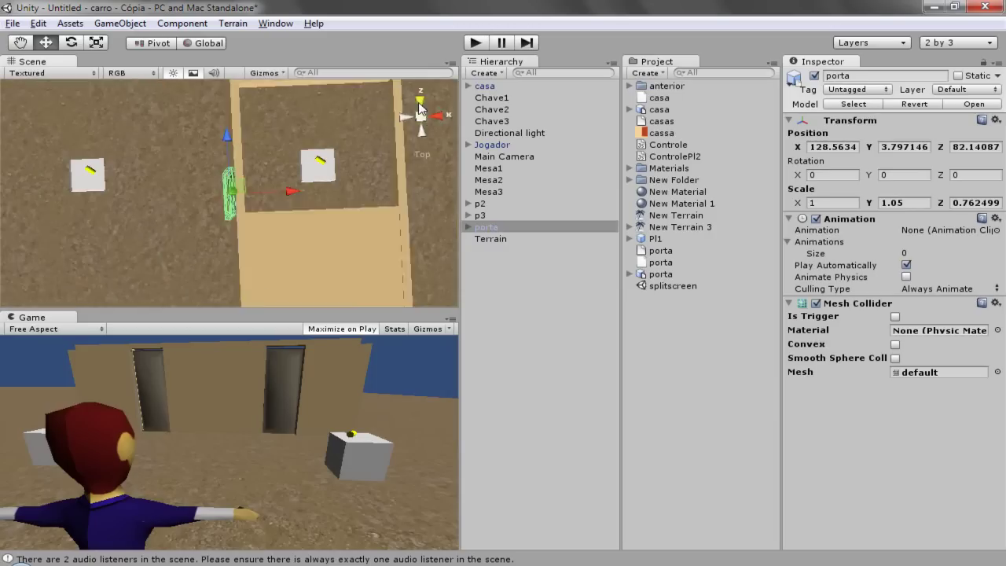
{"action": "left_click", "coordinate": [419, 120]}
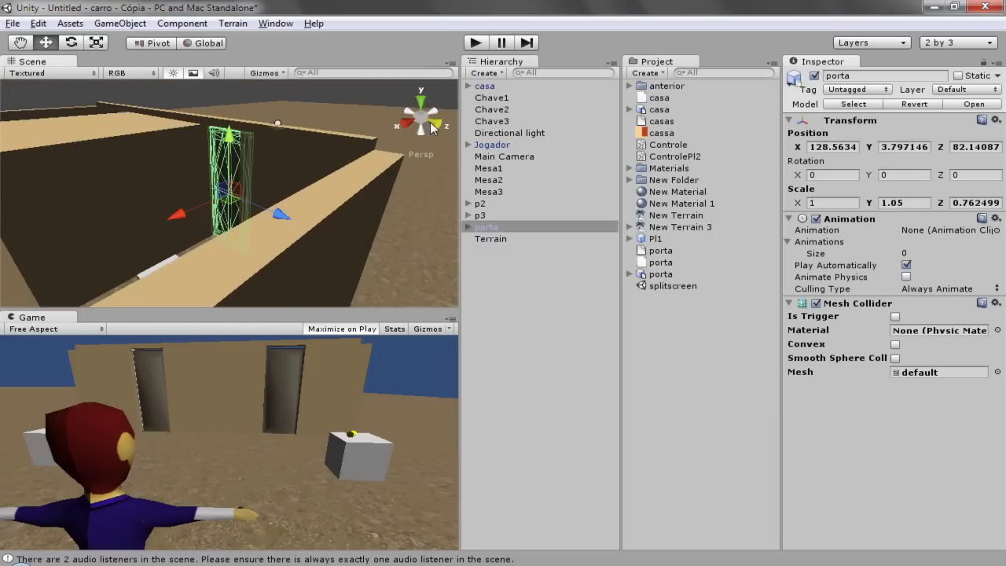
{"action": "left_click", "coordinate": [430, 128]}
{"action": "left_click", "coordinate": [421, 117]}
{"action": "mouse_move", "coordinate": [425, 118]}
{"action": "left_mouse_down", "text": "alt"}
{"action": "mouse_move", "coordinate": [407, 213]}
{"action": "mouse_move", "coordinate": [397, 194]}
{"action": "left_mouse_up", "text": "alt"}
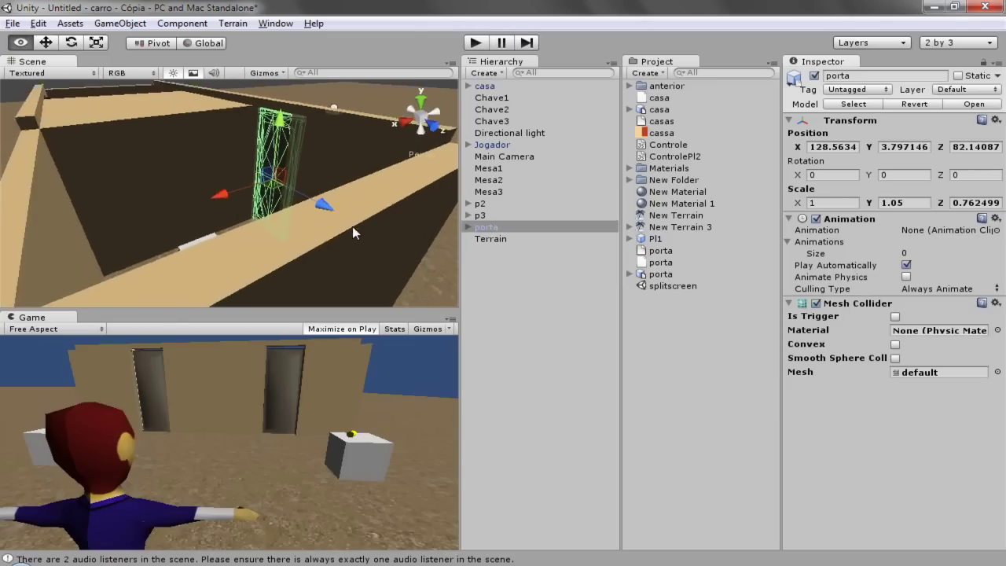
{"action": "scroll", "coordinate": [371, 172], "scroll_direction": "up", "scroll_amount": 2}
{"action": "scroll", "coordinate": [370, 172], "scroll_direction": "up", "scroll_amount": 2}
{"action": "scroll", "coordinate": [370, 172], "scroll_direction": "up", "scroll_amount": 1}
{"action": "scroll", "coordinate": [370, 169], "scroll_direction": "up", "scroll_amount": 1}
{"action": "scroll", "coordinate": [369, 169], "scroll_direction": "up", "scroll_amount": 2}
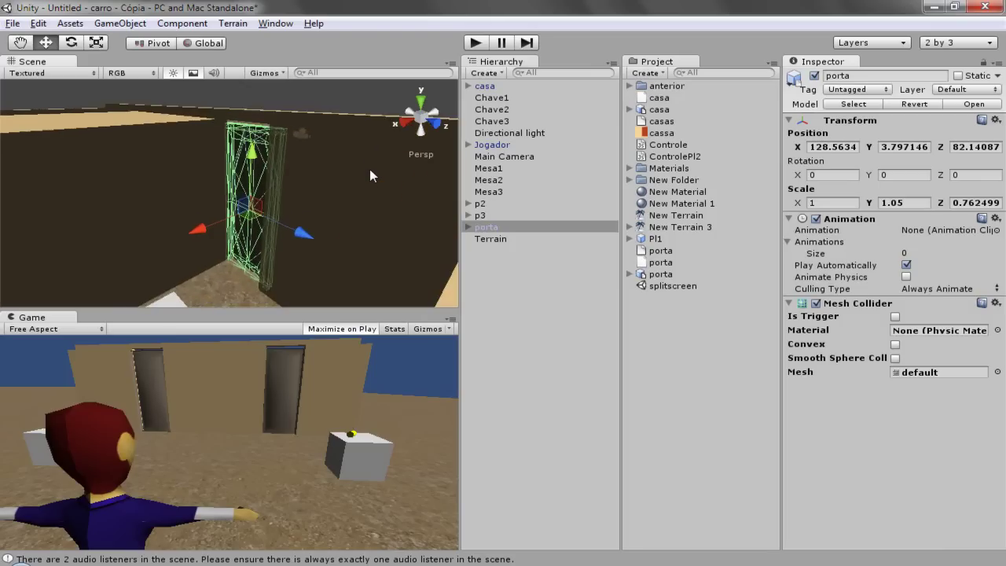
{"action": "scroll", "coordinate": [369, 169], "scroll_direction": "up", "scroll_amount": 1}
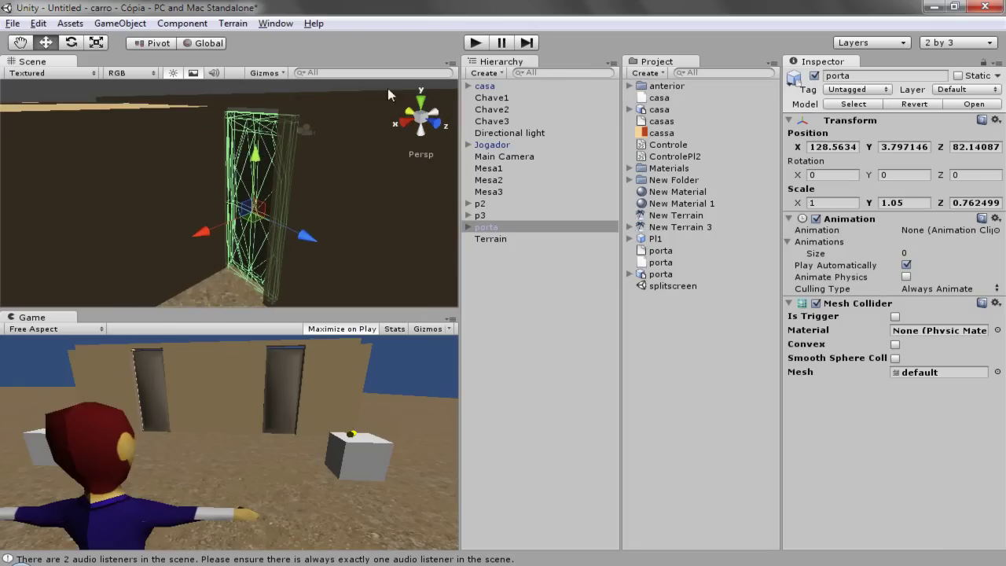
Swing the porta door around its Y axis to about -13 degrees, then snap the Scene to Left view.
{"action": "left_click", "coordinate": [68, 45]}
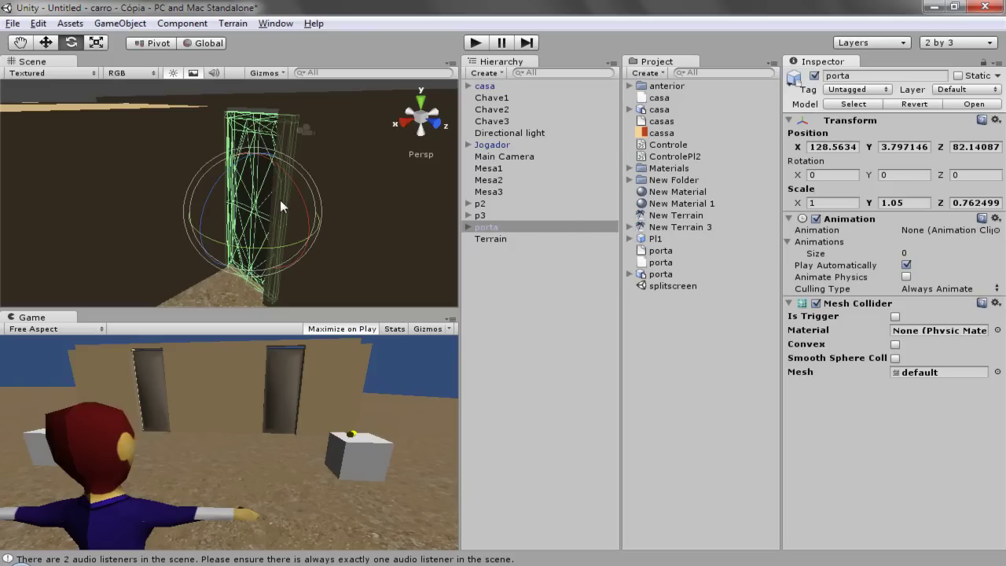
{"action": "mouse_move", "coordinate": [203, 235]}
{"action": "left_mouse_down"}
{"action": "mouse_move", "coordinate": [323, 242]}
{"action": "mouse_move", "coordinate": [266, 132]}
{"action": "left_mouse_up"}
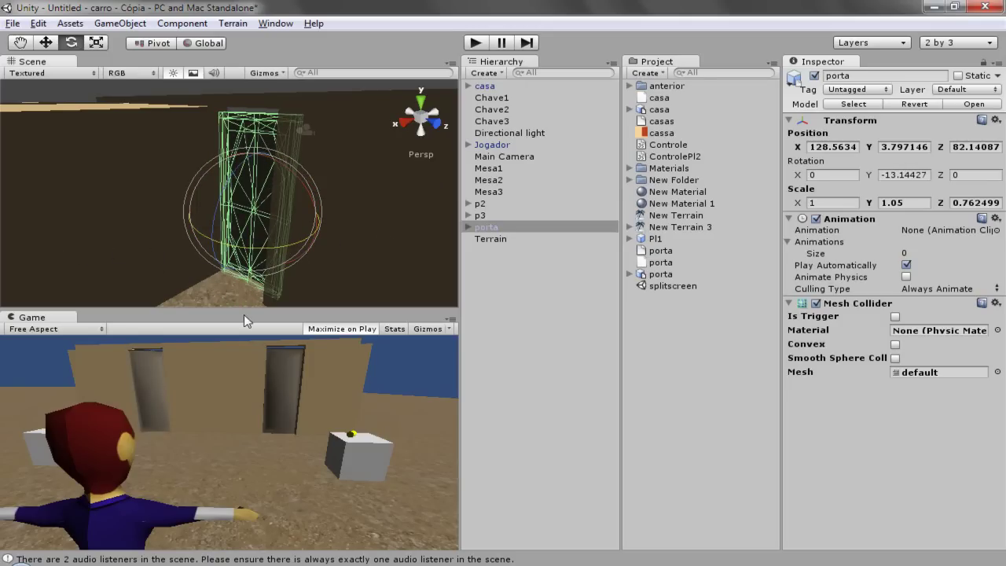
{"action": "mouse_move", "coordinate": [211, 246]}
{"action": "left_mouse_down"}
{"action": "mouse_move", "coordinate": [47, 249]}
{"action": "mouse_move", "coordinate": [239, 269]}
{"action": "mouse_move", "coordinate": [364, 210]}
{"action": "left_mouse_up"}
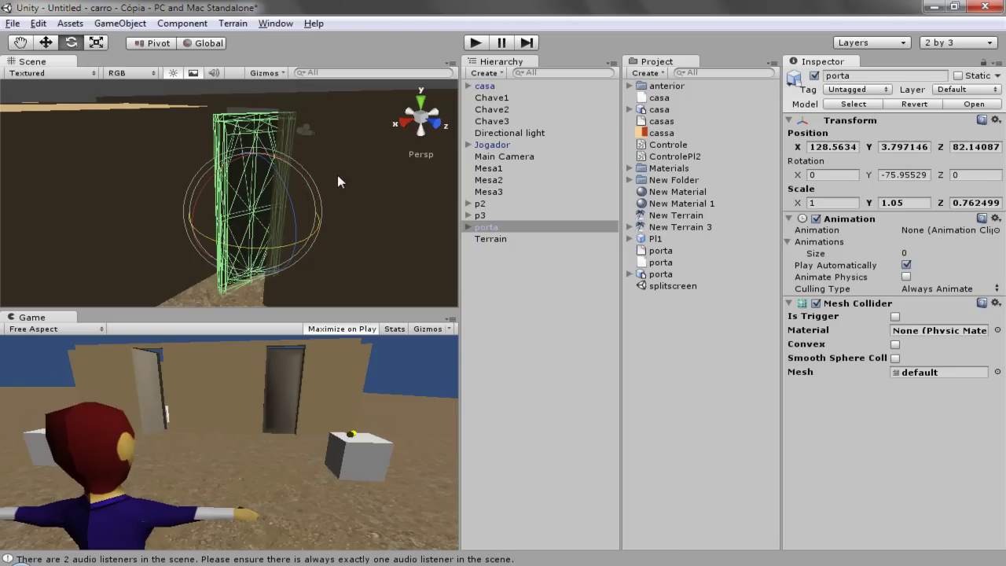
{"action": "left_click_drag", "start_coordinate": [338, 181], "coordinate": [340, 202]}
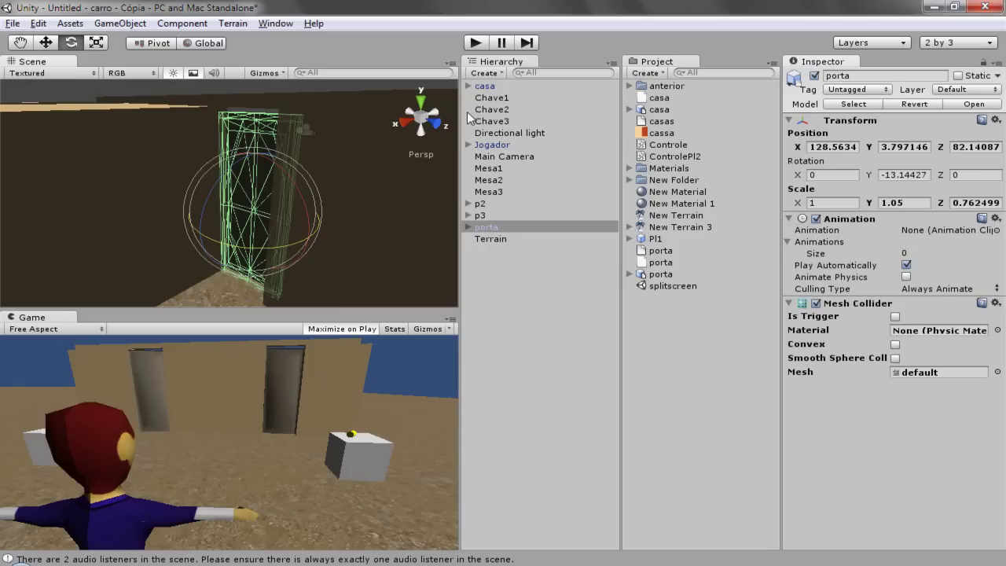
{"action": "left_click", "coordinate": [438, 122]}
{"action": "left_click", "coordinate": [438, 121]}
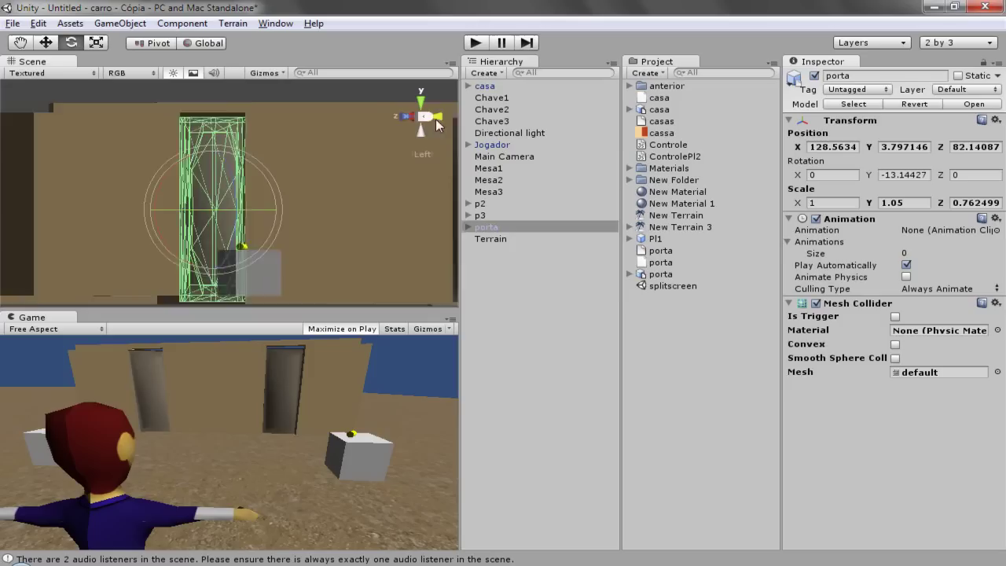
Create an empty GameObject and make it a child of porta.
{"action": "left_click", "coordinate": [103, 22]}
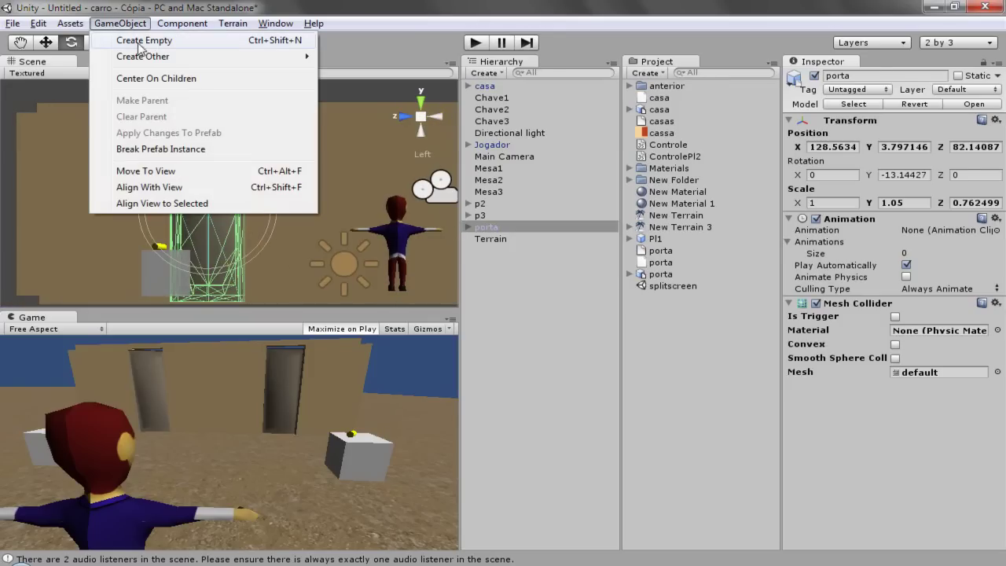
{"action": "left_click", "coordinate": [143, 41]}
{"action": "left_click_drag", "start_coordinate": [503, 145], "coordinate": [504, 237]}
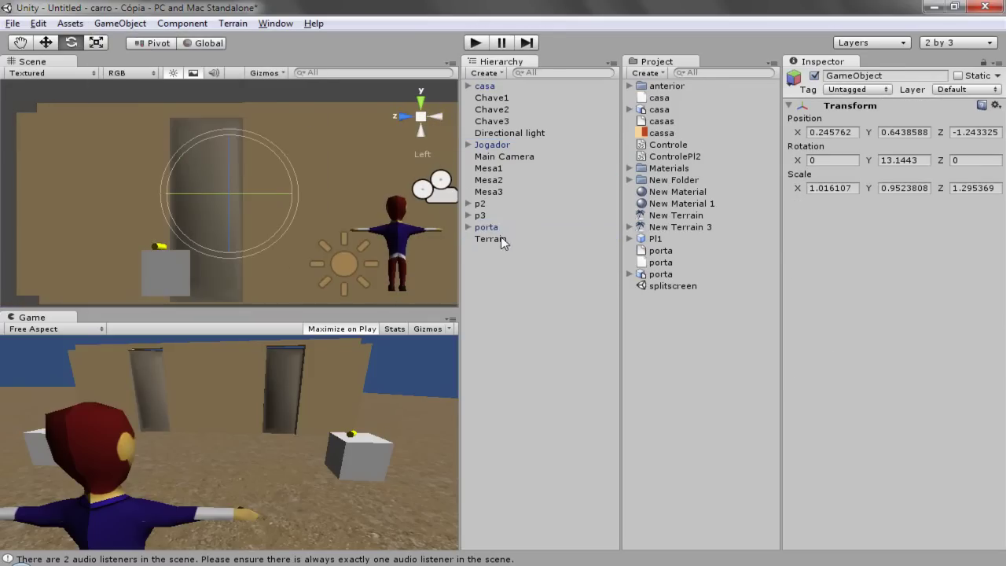
{"action": "left_click", "coordinate": [495, 227]}
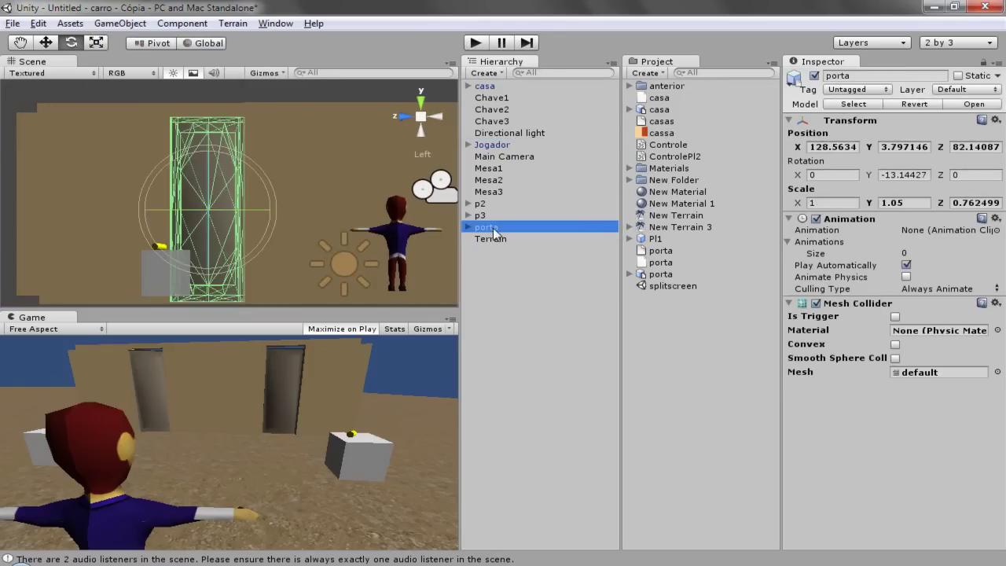
{"action": "left_click", "coordinate": [917, 172]}
{"action": "left_click", "coordinate": [919, 148]}
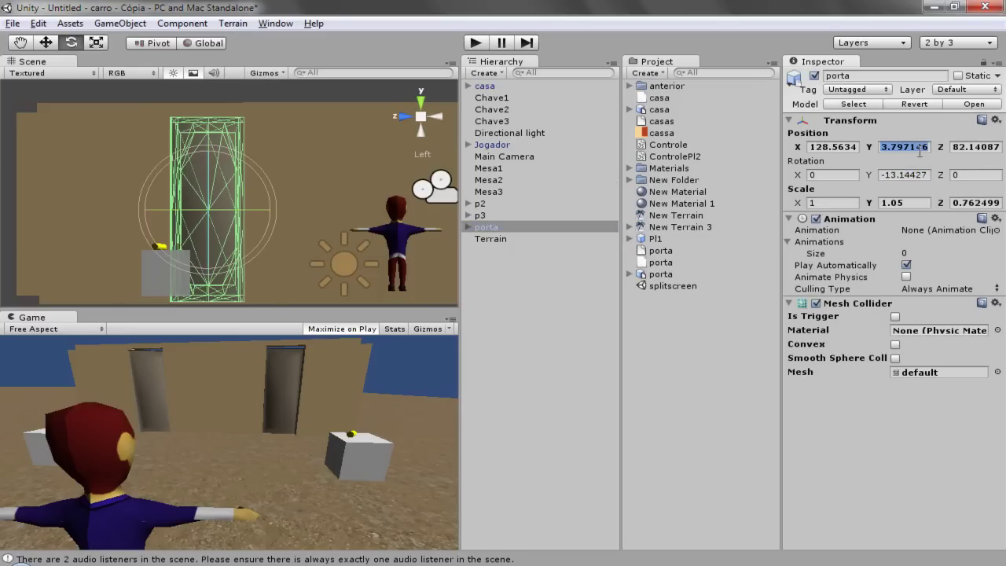
{"action": "type", "text": "0"}
{"action": "left_click", "coordinate": [975, 148]}
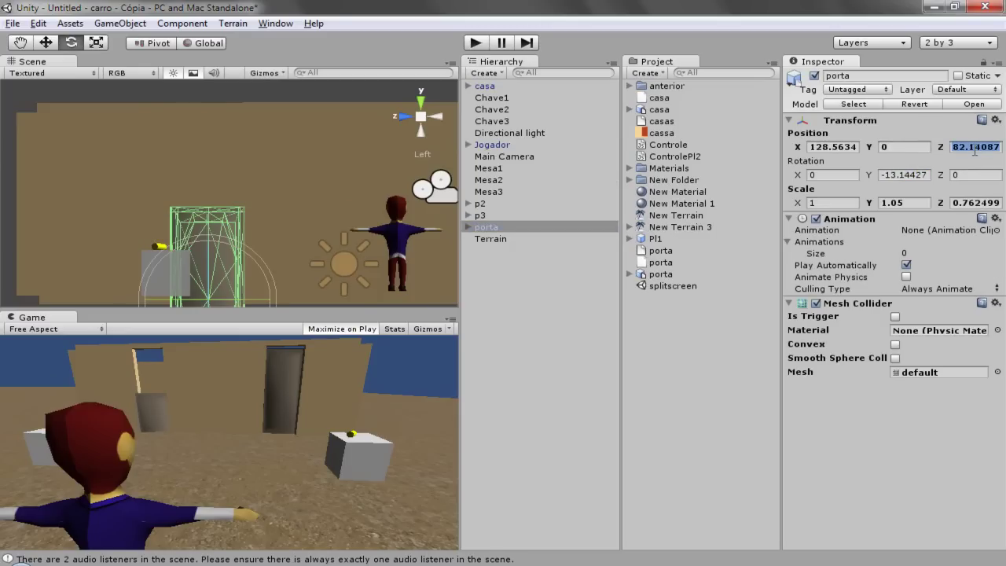
{"action": "key", "text": "ctrl+z"}
Zero the empty child's position, then move it to the door's edge (X 0.3466877, Z 1.947019).
{"action": "left_click", "coordinate": [468, 227]}
{"action": "left_click", "coordinate": [507, 252]}
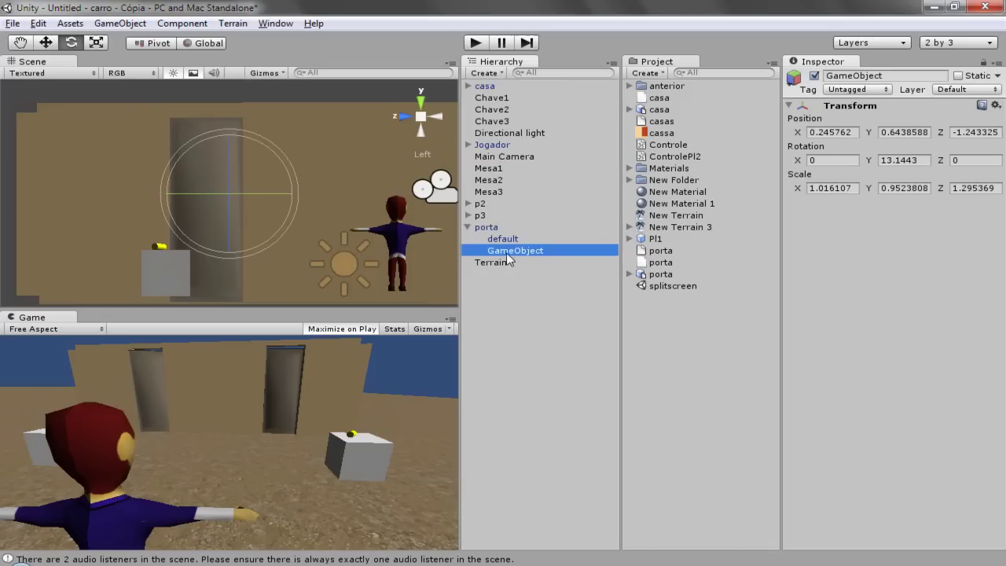
{"action": "left_click", "coordinate": [833, 132]}
{"action": "type", "text": "0"}
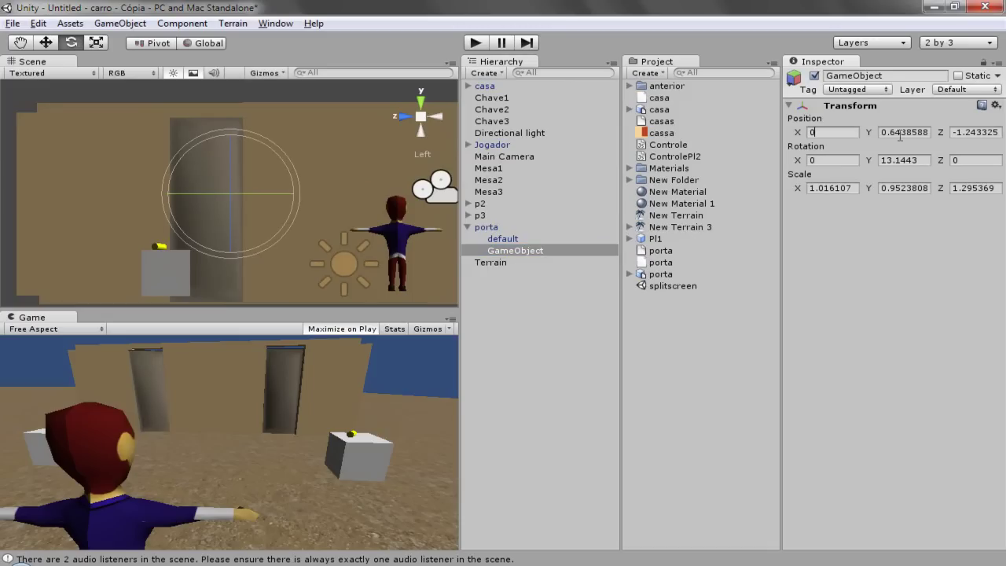
{"action": "left_click", "coordinate": [915, 134]}
{"action": "type", "text": "0"}
{"action": "left_click", "coordinate": [967, 133]}
{"action": "type", "text": "0"}
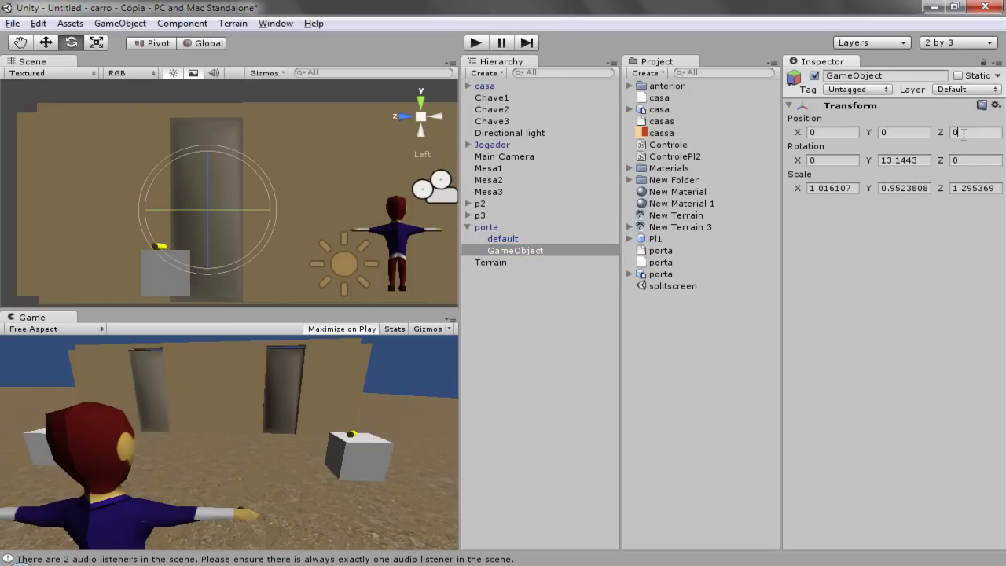
{"action": "left_click", "coordinate": [45, 44]}
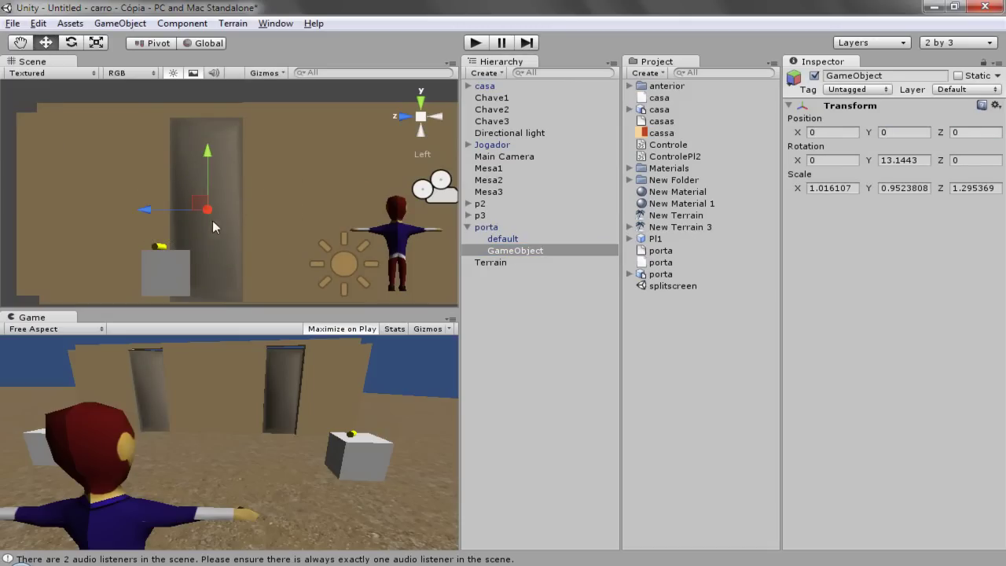
{"action": "left_click_drag", "start_coordinate": [160, 210], "coordinate": [122, 216]}
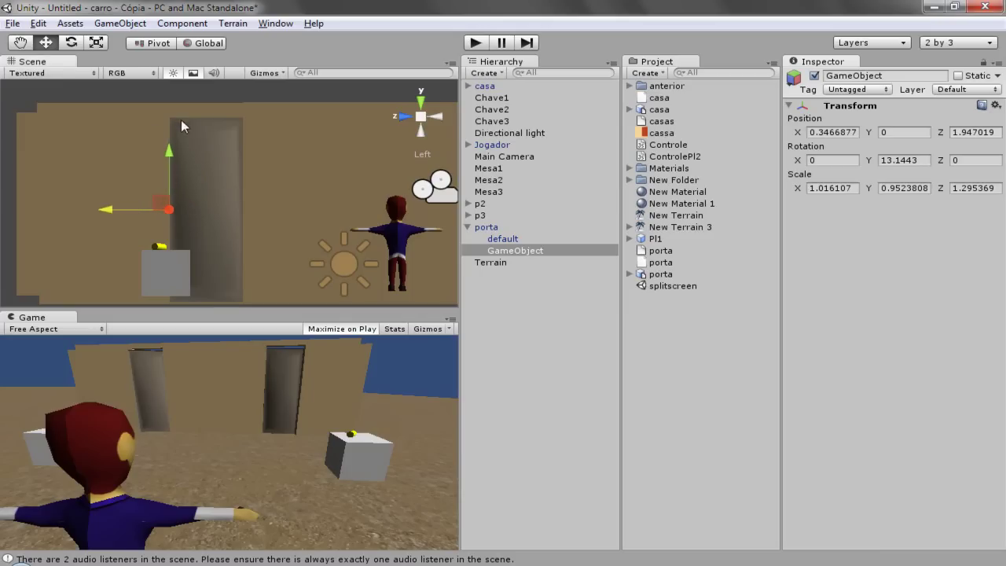
Rename the empty child object to p1.
{"action": "left_click", "coordinate": [537, 252]}
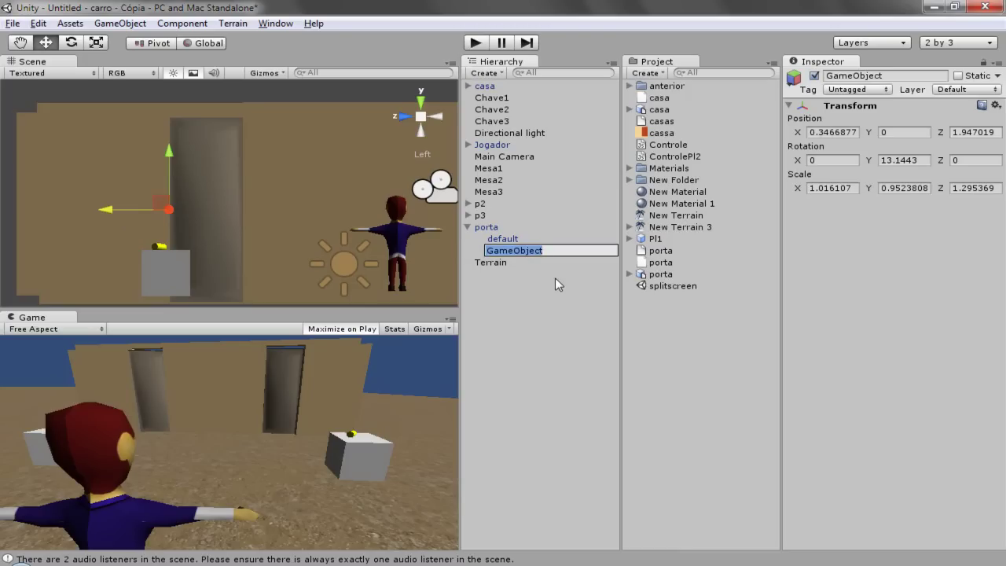
{"action": "type", "text": "P1"}
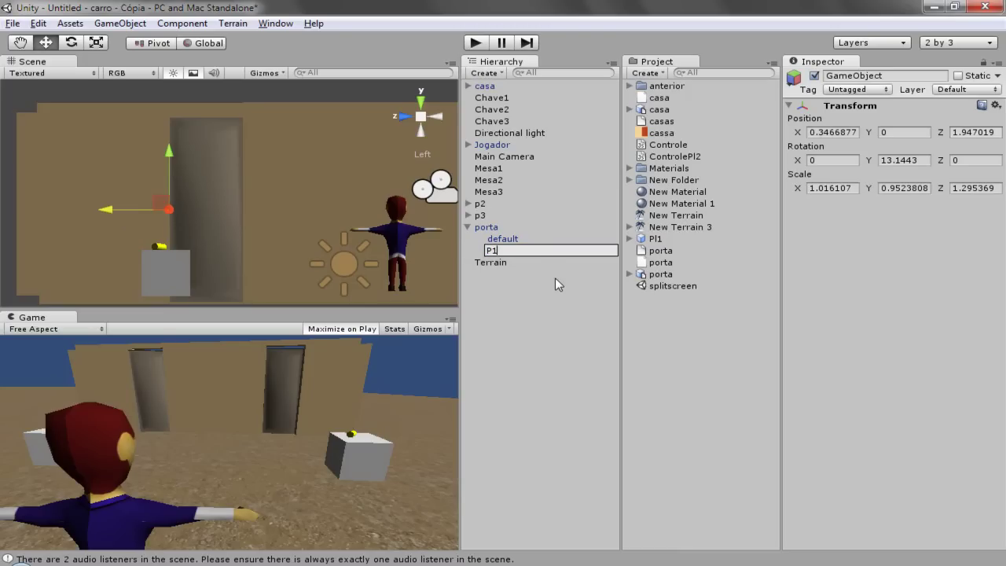
{"action": "key", "text": "BackSpace"}
{"action": "key", "text": "BackSpace"}
{"action": "type", "text": "p1"}
{"action": "key", "text": "Return"}
Move p1 to the top level, parent porta under it, and test-swing the door around p1.
{"action": "left_click_drag", "start_coordinate": [491, 252], "coordinate": [501, 306]}
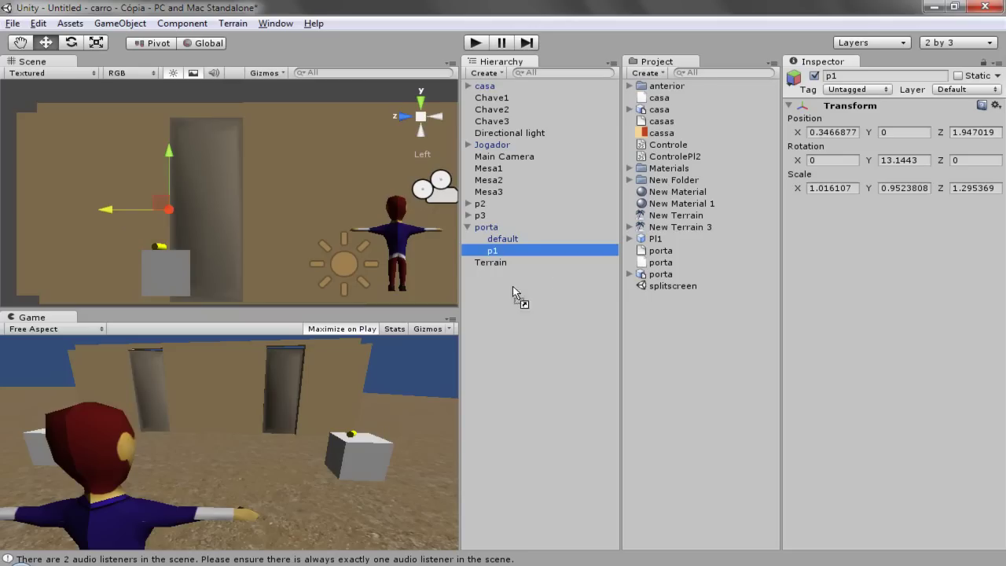
{"action": "left_click_drag", "start_coordinate": [481, 240], "coordinate": [481, 206]}
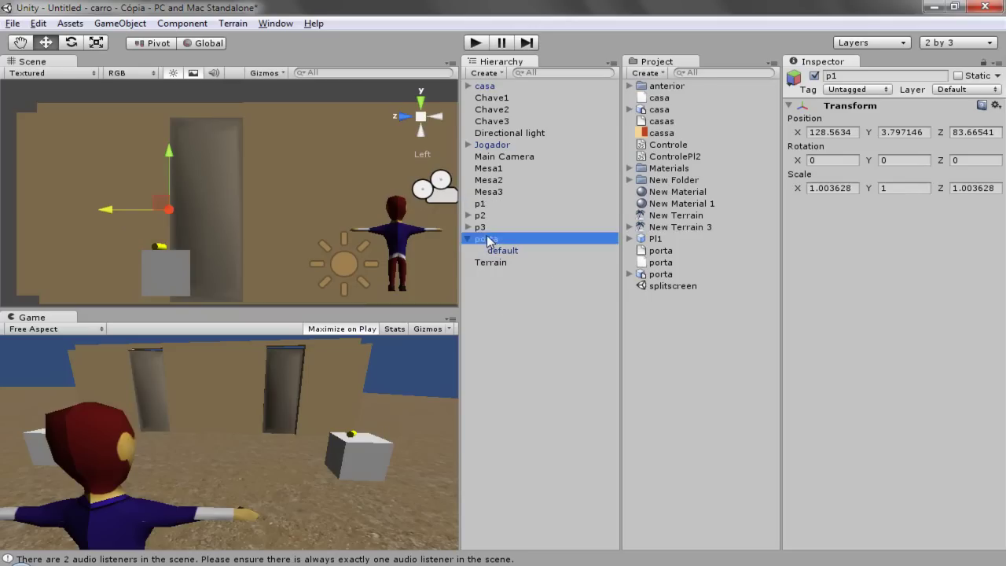
{"action": "key", "text": "e"}
{"action": "mouse_move", "coordinate": [203, 207]}
{"action": "left_mouse_down"}
{"action": "mouse_move", "coordinate": [88, 197]}
{"action": "mouse_move", "coordinate": [170, 308]}
{"action": "mouse_move", "coordinate": [128, 403]}
{"action": "left_mouse_up"}
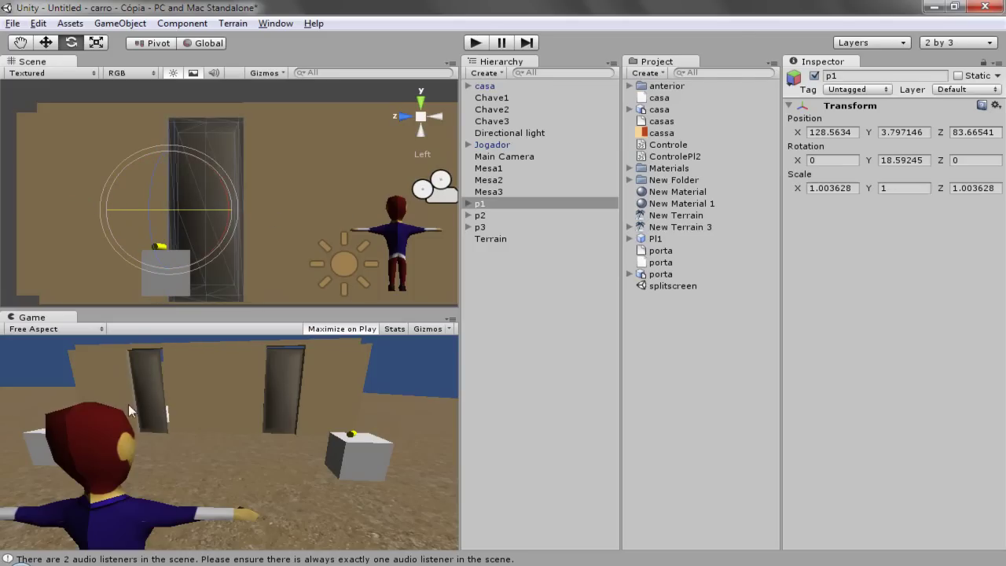
{"action": "left_click_drag", "start_coordinate": [211, 212], "coordinate": [307, 222]}
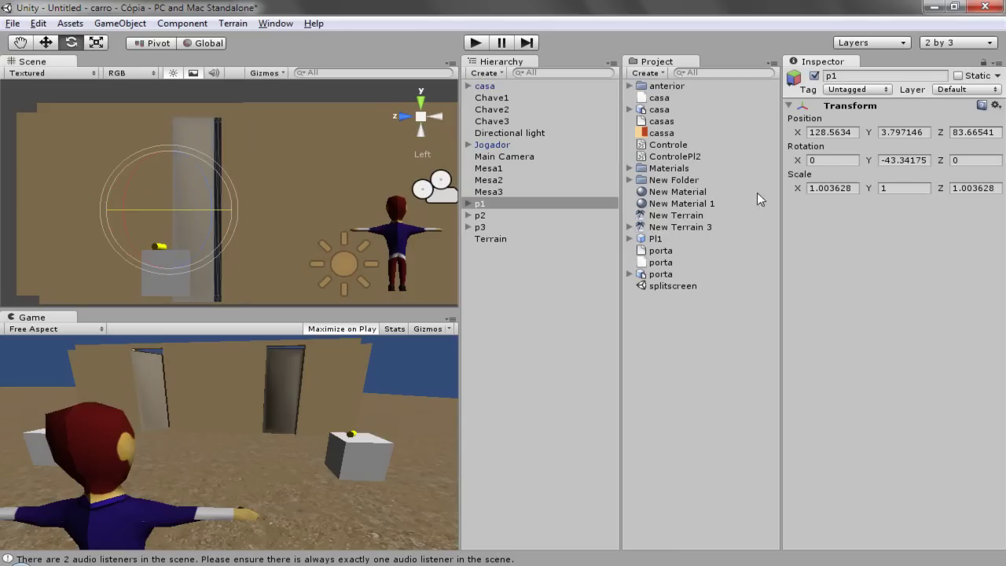
Try p1 Y rotations of 90 and -90, then set it back to 0.
{"action": "left_click", "coordinate": [905, 159]}
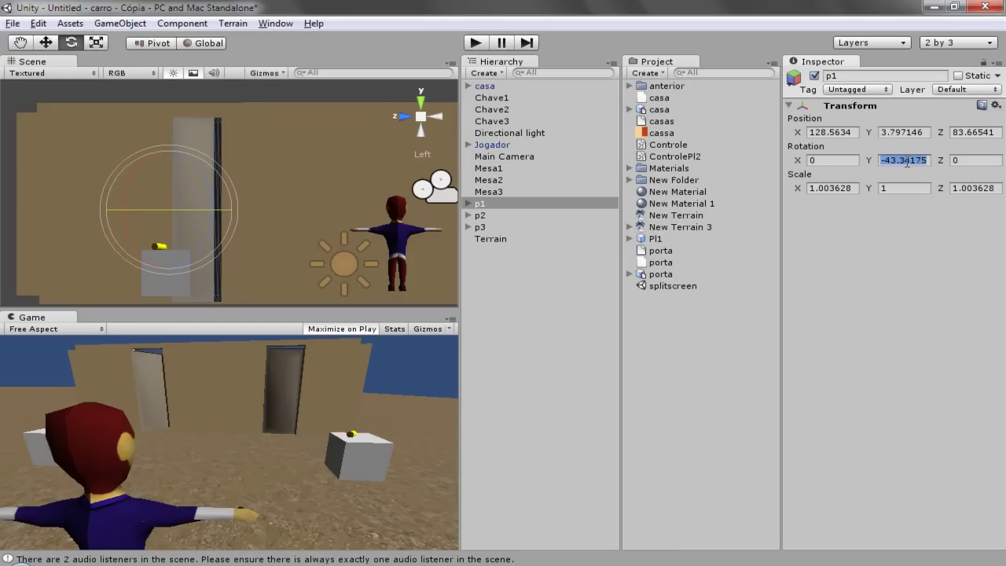
{"action": "type", "text": "0"}
{"action": "key", "text": "BackSpace"}
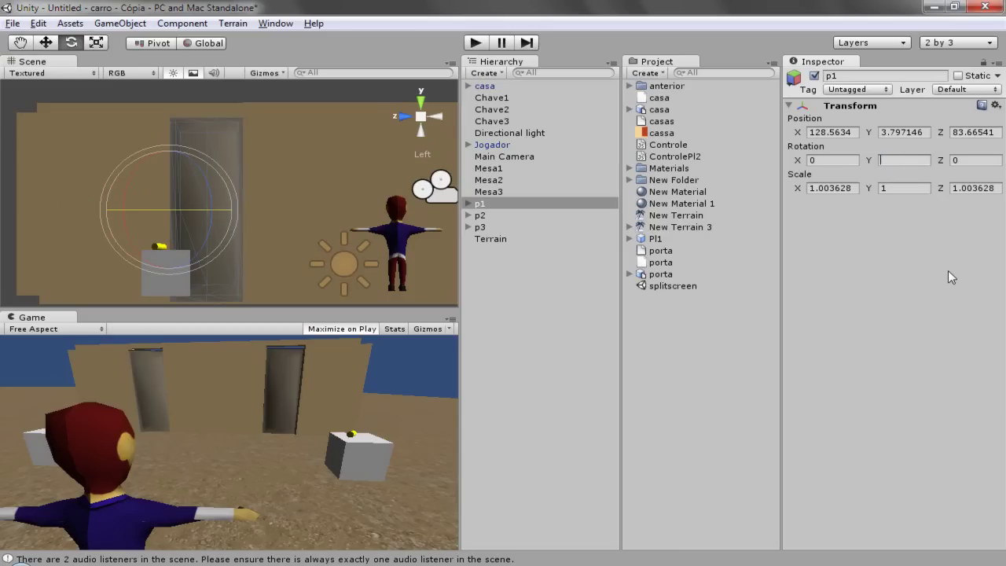
{"action": "type", "text": "90"}
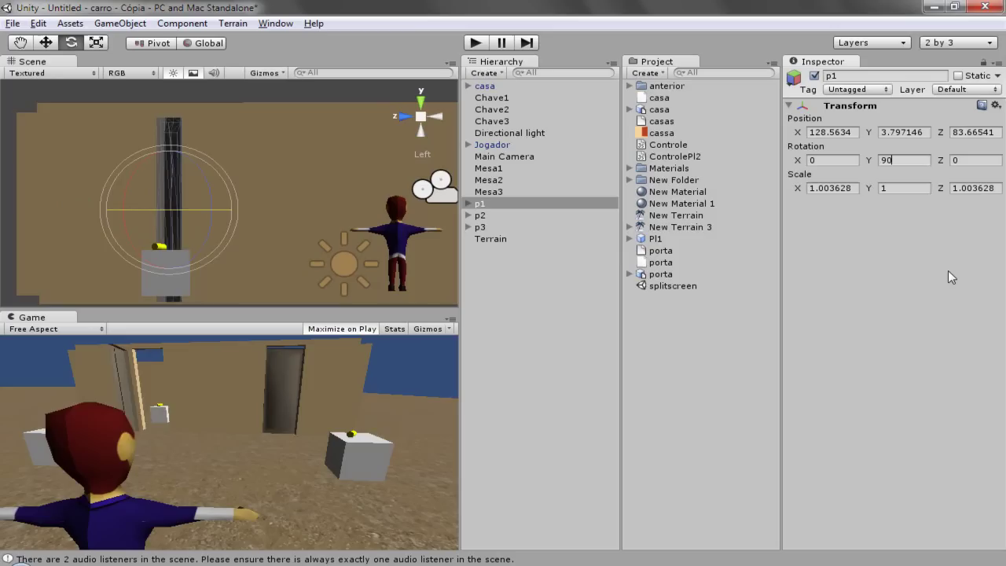
{"action": "key", "text": "BackSpace"}
{"action": "key", "text": "BackSpace"}
{"action": "type", "text": "-90"}
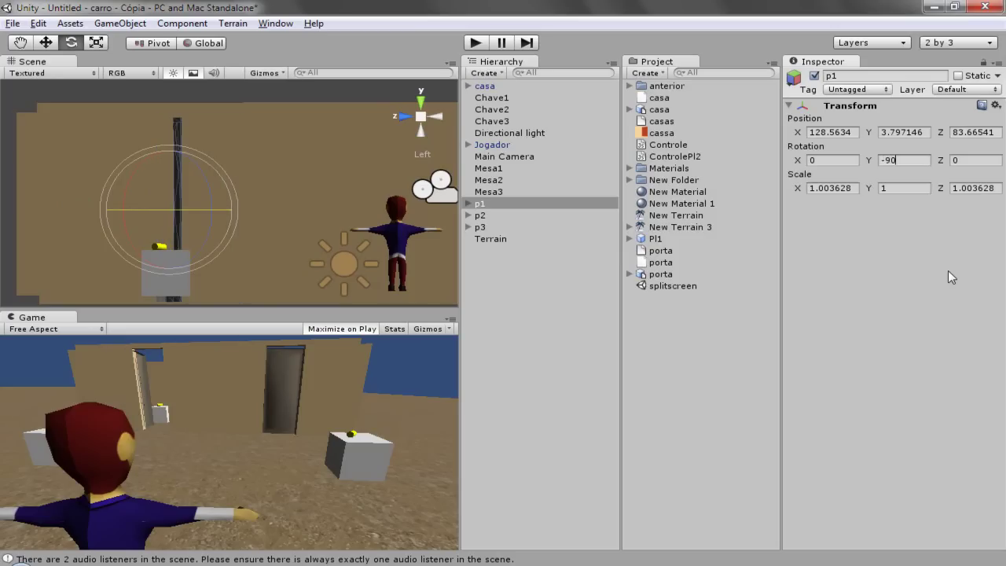
{"action": "key", "text": "BackSpace"}
{"action": "key", "text": "BackSpace"}
{"action": "key", "text": "BackSpace"}
{"action": "type", "text": "0"}
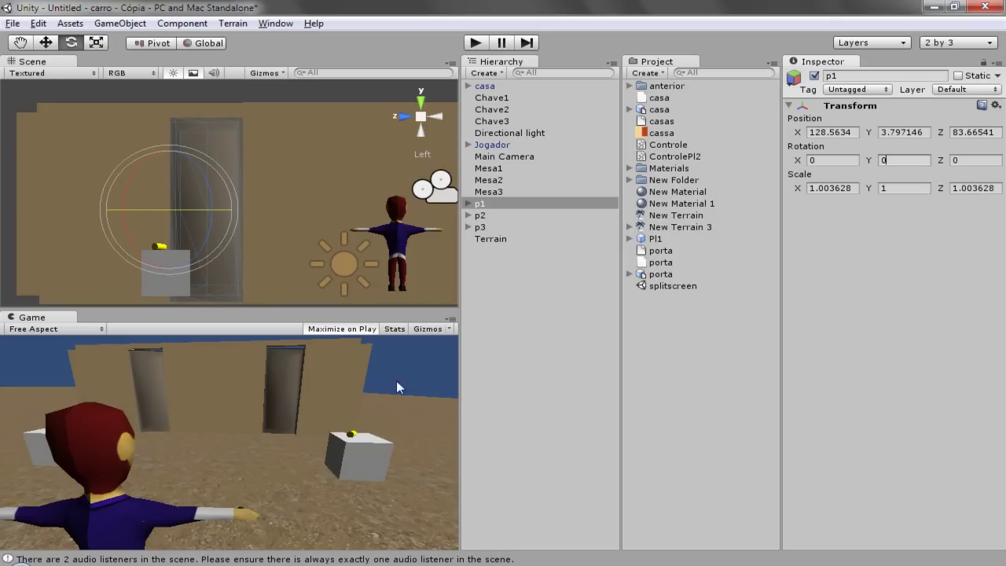
Frame door p2 in the Scene and inspect its child porta model.
{"action": "left_click", "coordinate": [490, 216]}
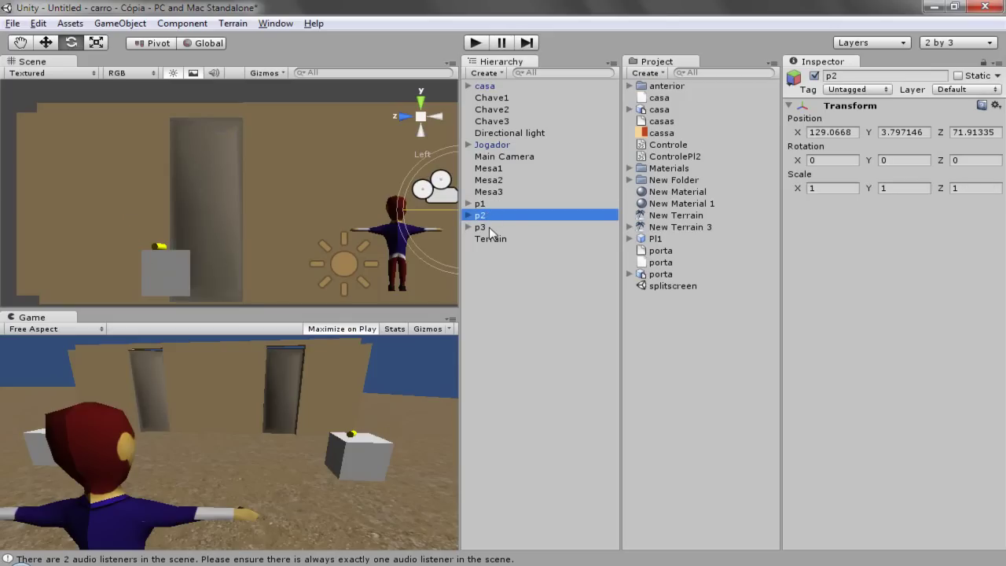
{"action": "key", "text": "f"}
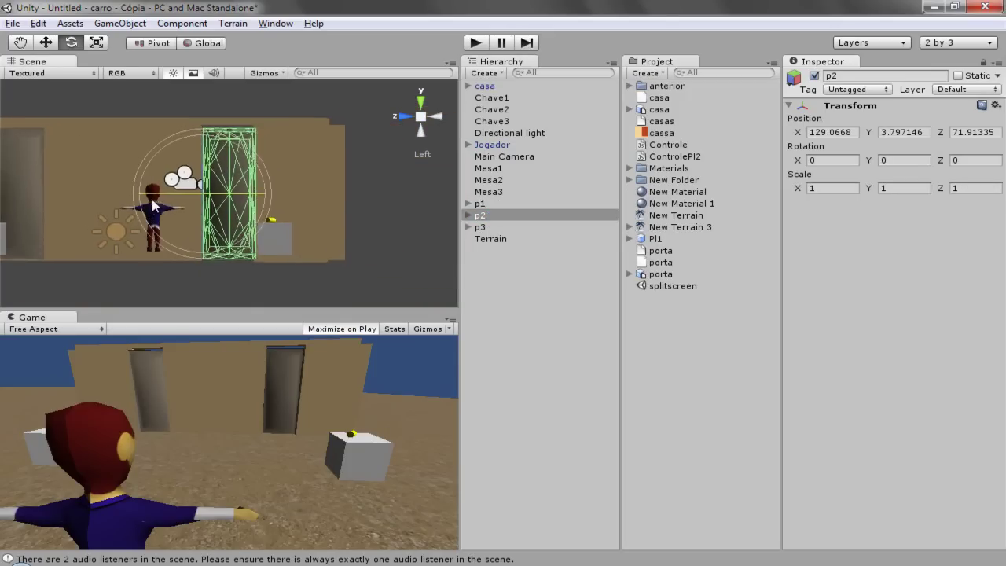
{"action": "left_click", "coordinate": [468, 216]}
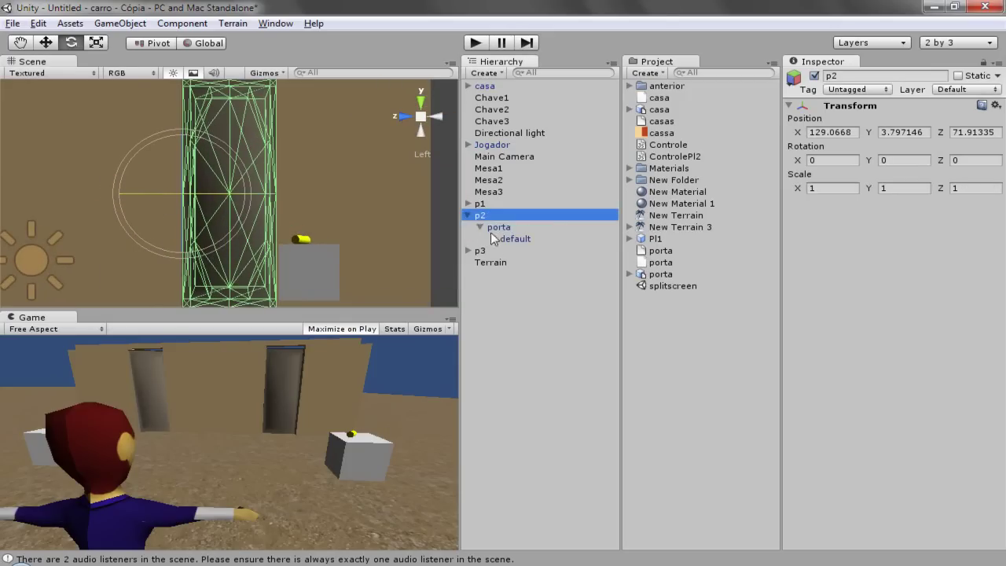
{"action": "left_click", "coordinate": [503, 228]}
{"action": "left_click", "coordinate": [479, 216]}
{"action": "left_click", "coordinate": [470, 216]}
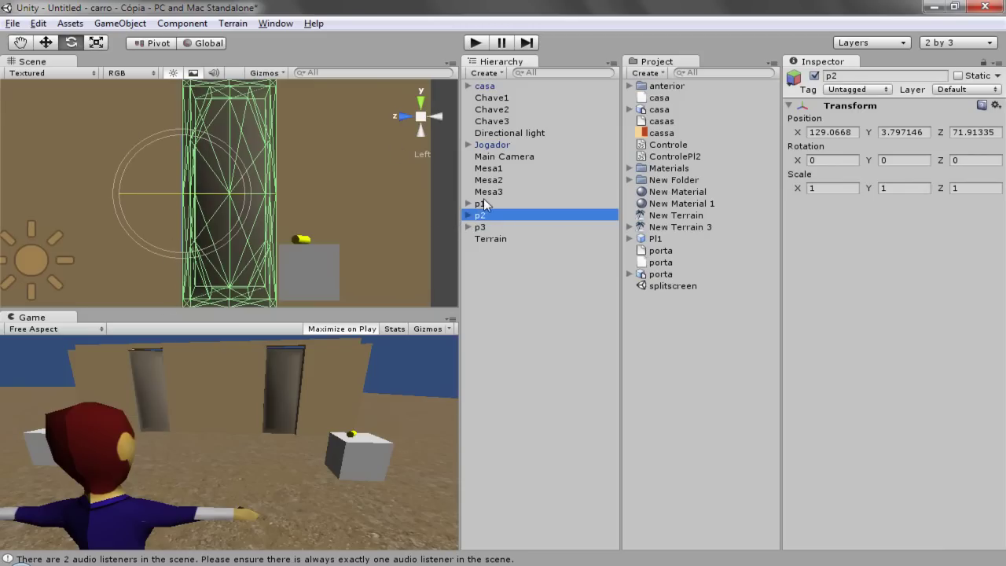
Select door p3 and orbit the perspective Scene view to show the whole room.
{"action": "left_click", "coordinate": [480, 228]}
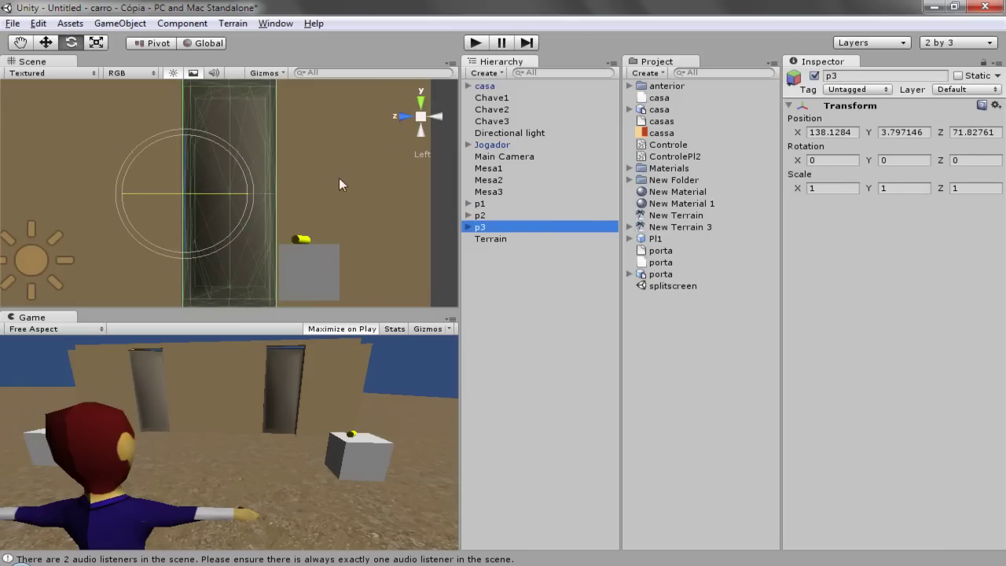
{"action": "left_click", "coordinate": [422, 115]}
{"action": "scroll", "coordinate": [240, 202], "scroll_direction": "down", "scroll_amount": 3}
{"action": "mouse_move", "coordinate": [177, 227]}
{"action": "left_mouse_down", "text": "alt"}
{"action": "mouse_move", "coordinate": [170, 217]}
{"action": "mouse_move", "coordinate": [202, 210]}
{"action": "left_mouse_up", "text": "alt"}
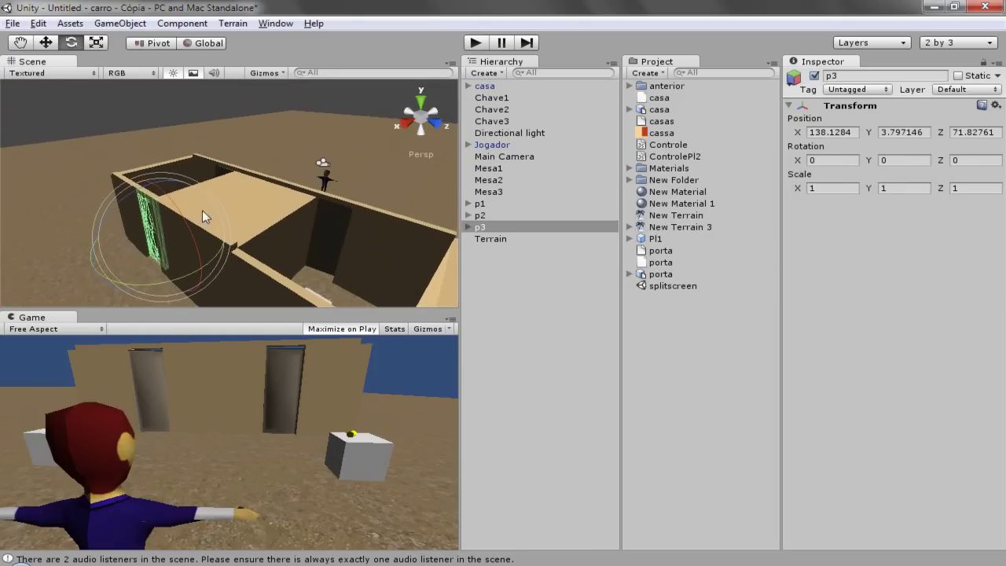
{"action": "left_click", "coordinate": [480, 203], "text": "shift"}
{"action": "left_click", "coordinate": [901, 159]}
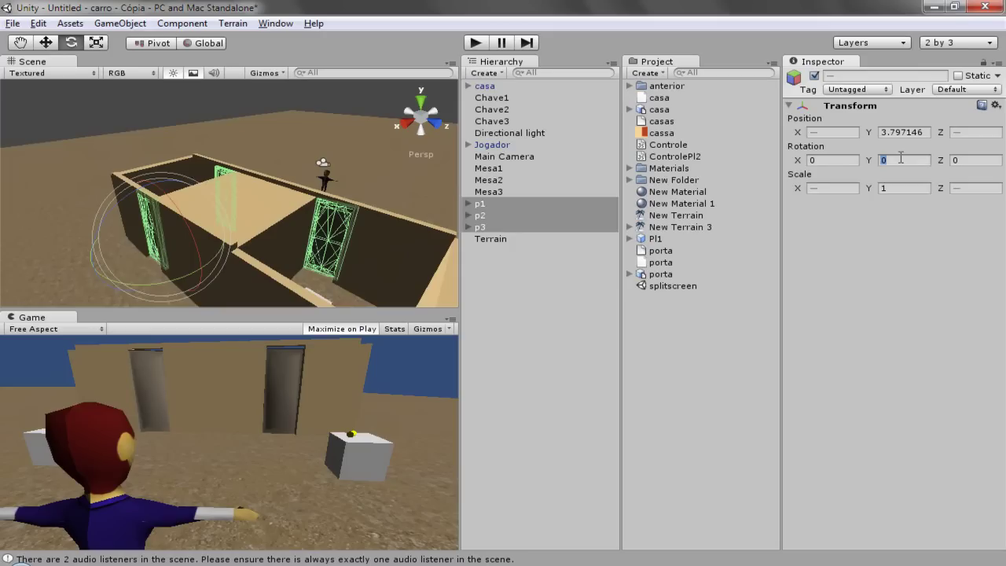
{"action": "type", "text": "90"}
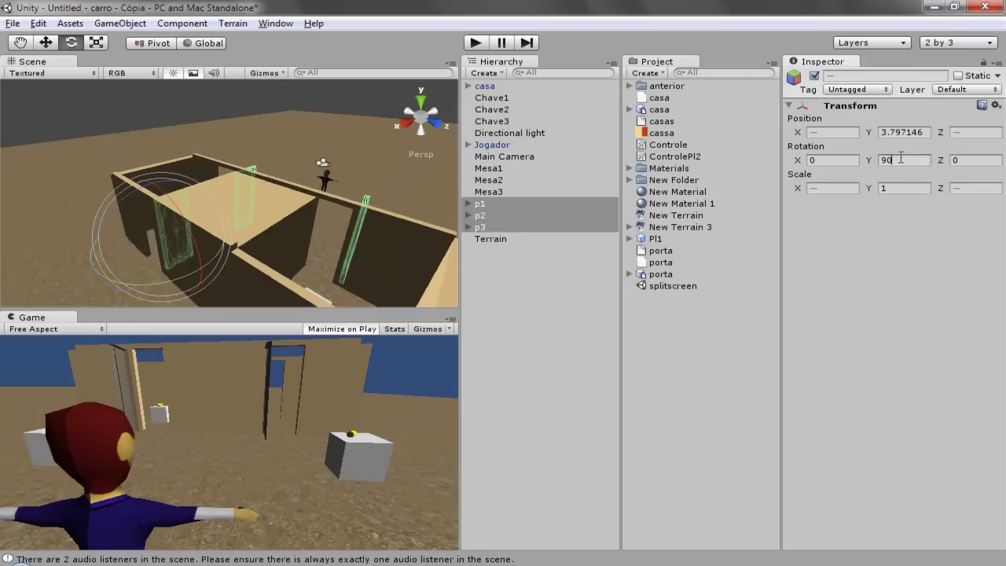
{"action": "key", "text": "BackSpace"}
{"action": "key", "text": "BackSpace"}
{"action": "type", "text": "-90"}
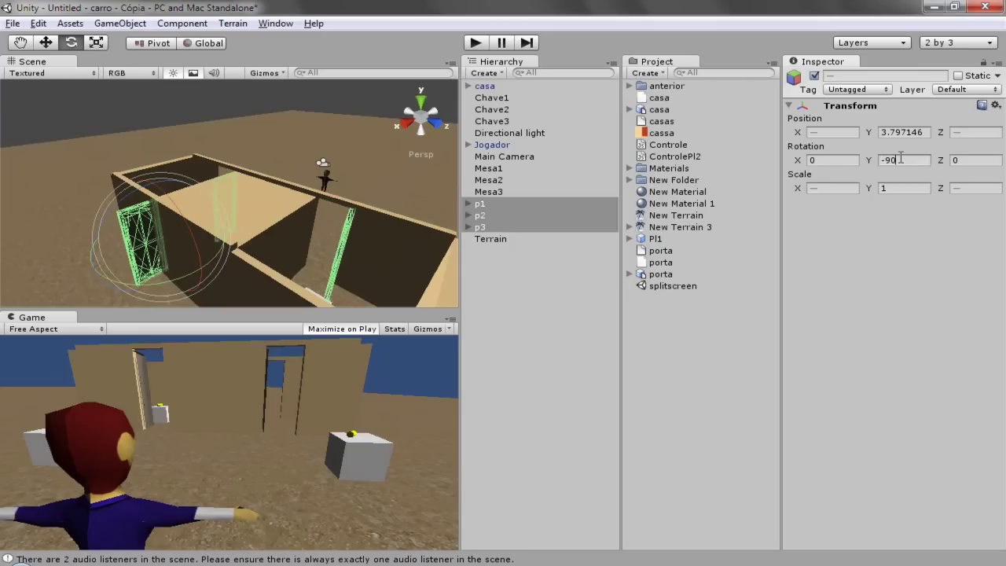
{"action": "key", "text": "BackSpace"}
{"action": "key", "text": "BackSpace"}
{"action": "key", "text": "BackSpace"}
{"action": "type", "text": "-90"}
{"action": "key", "text": "BackSpace"}
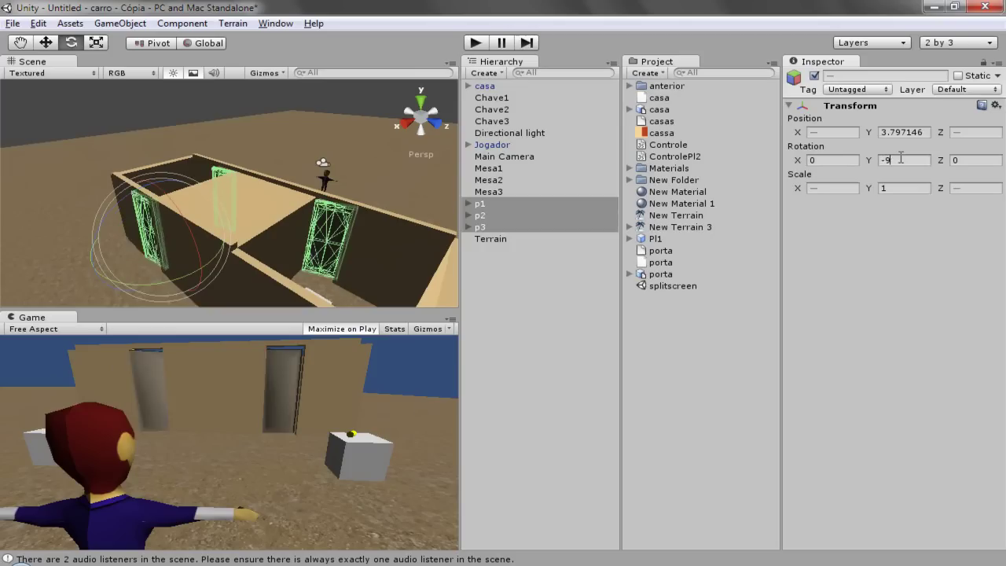
{"action": "key", "text": "BackSpace"}
{"action": "key", "text": "BackSpace"}
{"action": "type", "text": "0"}
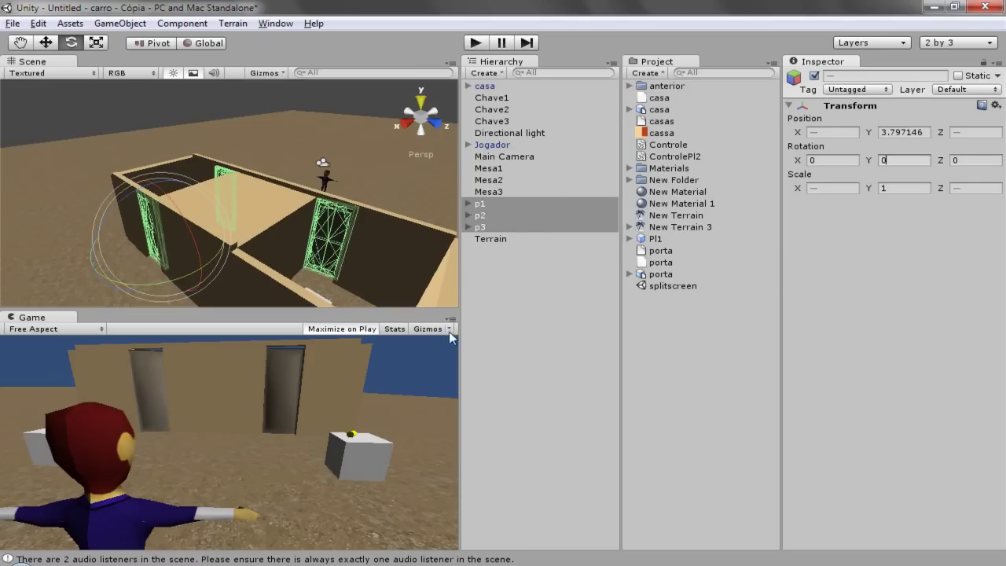
{"action": "left_click", "coordinate": [482, 204]}
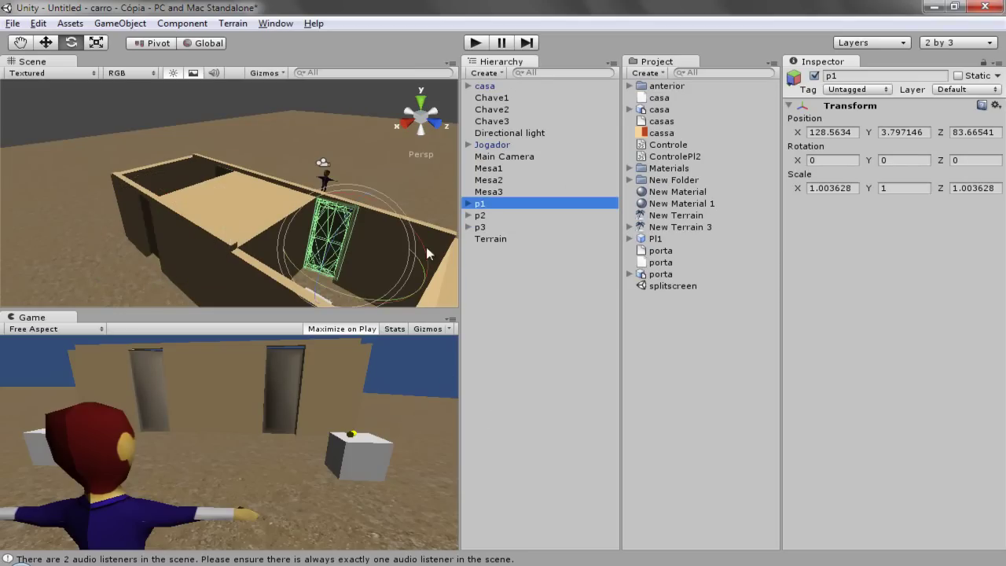
{"action": "scroll", "coordinate": [376, 284], "scroll_direction": "up", "scroll_amount": 5}
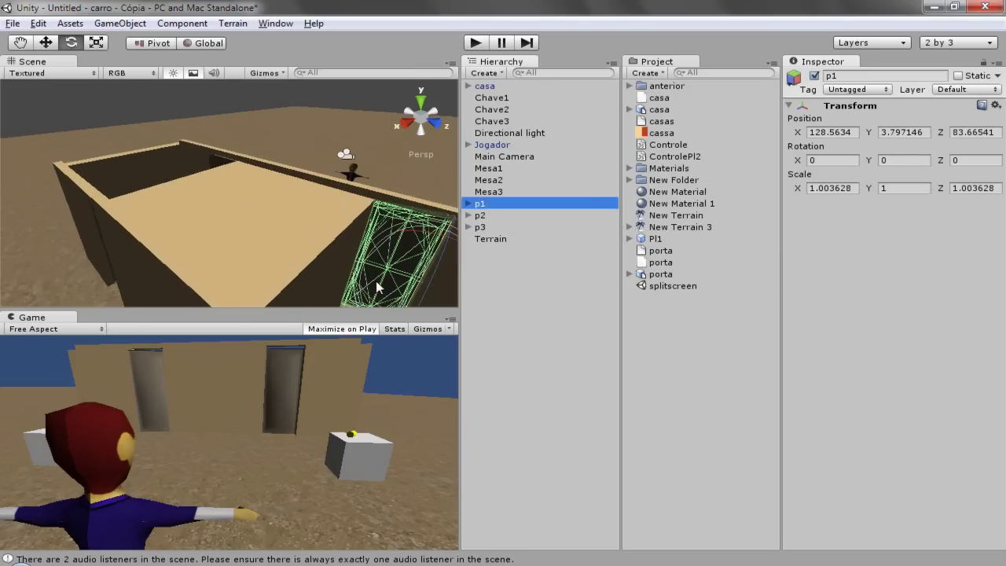
{"action": "scroll", "coordinate": [393, 279], "scroll_direction": "down", "scroll_amount": 2}
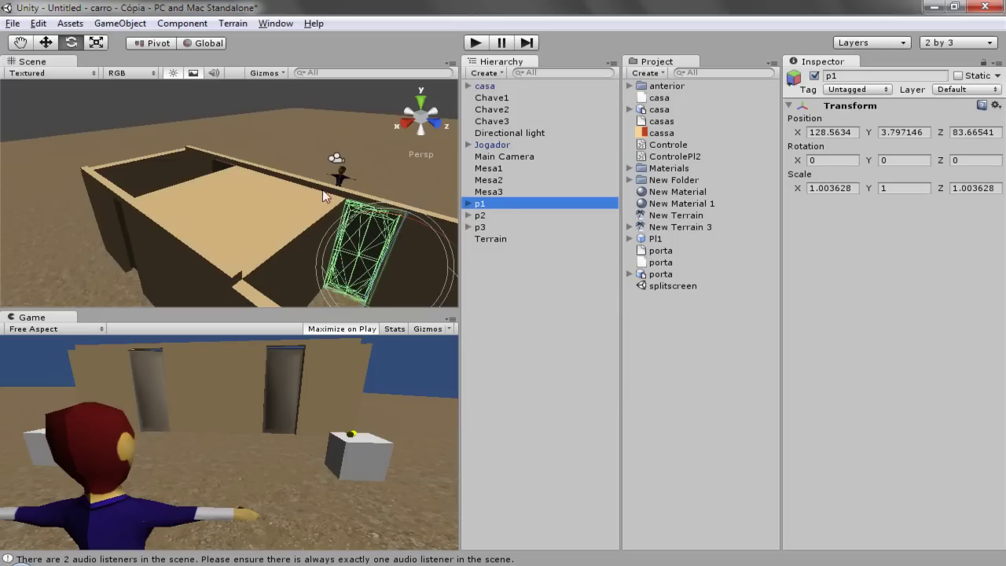
{"action": "left_click", "coordinate": [433, 122]}
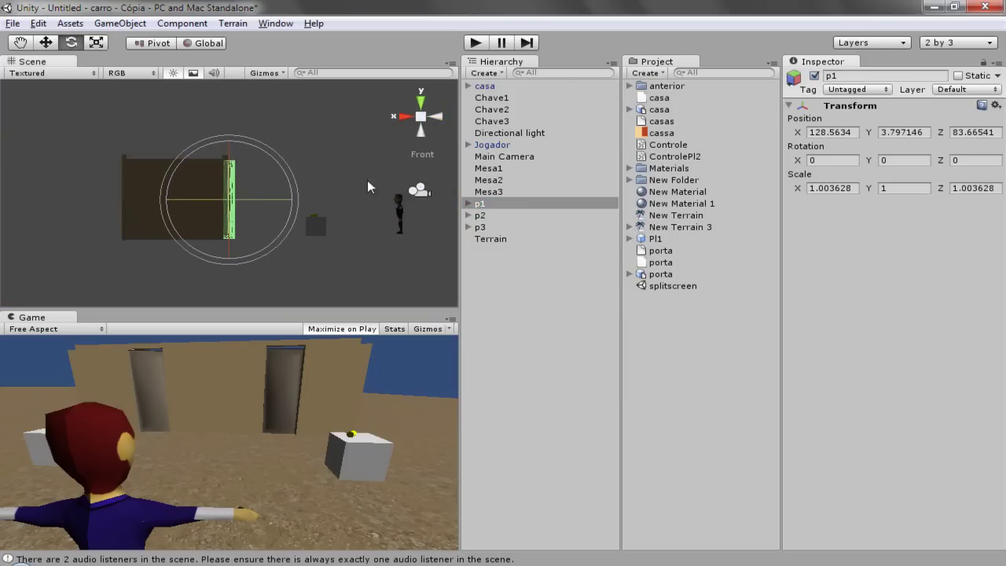
{"action": "left_click_drag", "start_coordinate": [419, 115], "coordinate": [408, 167], "text": "alt"}
{"action": "scroll", "coordinate": [408, 166], "scroll_direction": "up", "scroll_amount": 2}
{"action": "left_click", "coordinate": [439, 122]}
{"action": "left_click", "coordinate": [495, 100]}
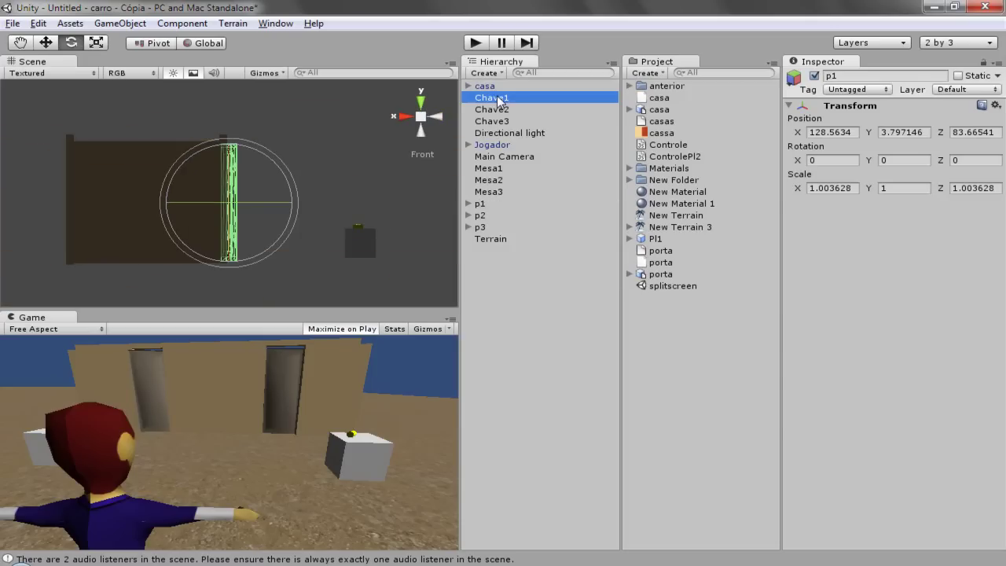
{"action": "left_click", "coordinate": [481, 202]}
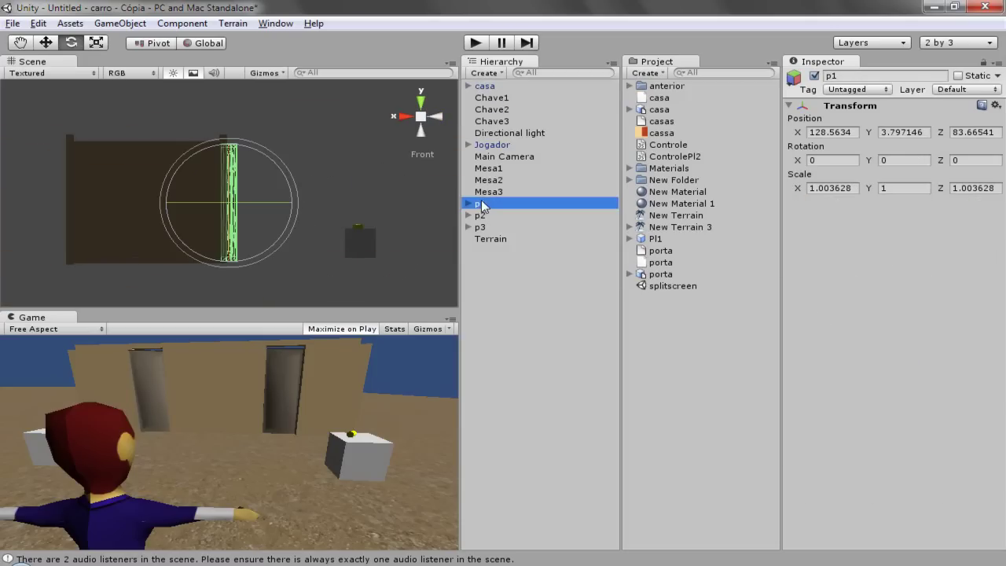
{"action": "left_click", "coordinate": [493, 110]}
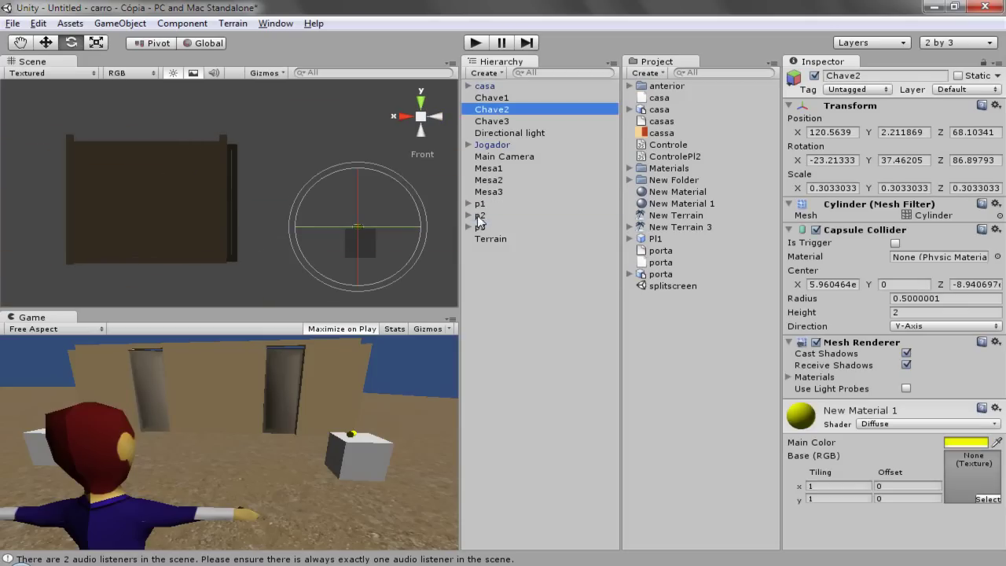
{"action": "left_click", "coordinate": [479, 217]}
{"action": "left_click", "coordinate": [497, 123]}
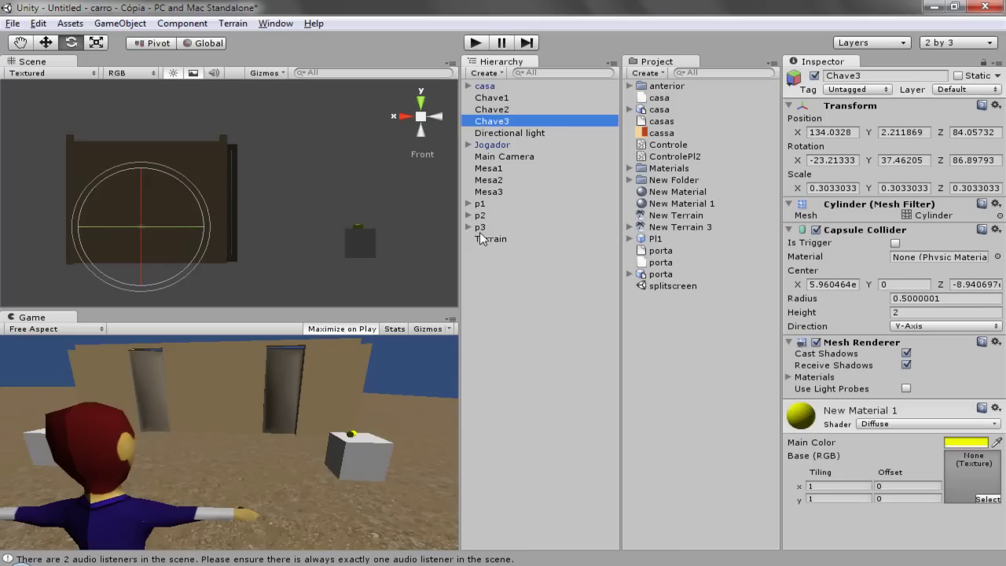
{"action": "left_click", "coordinate": [481, 228]}
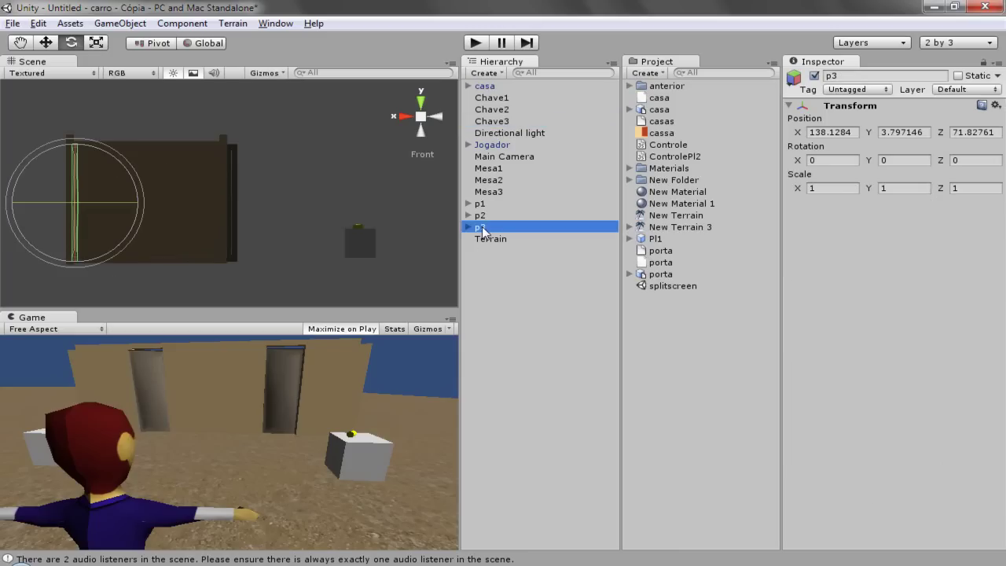
{"action": "left_click", "coordinate": [423, 116]}
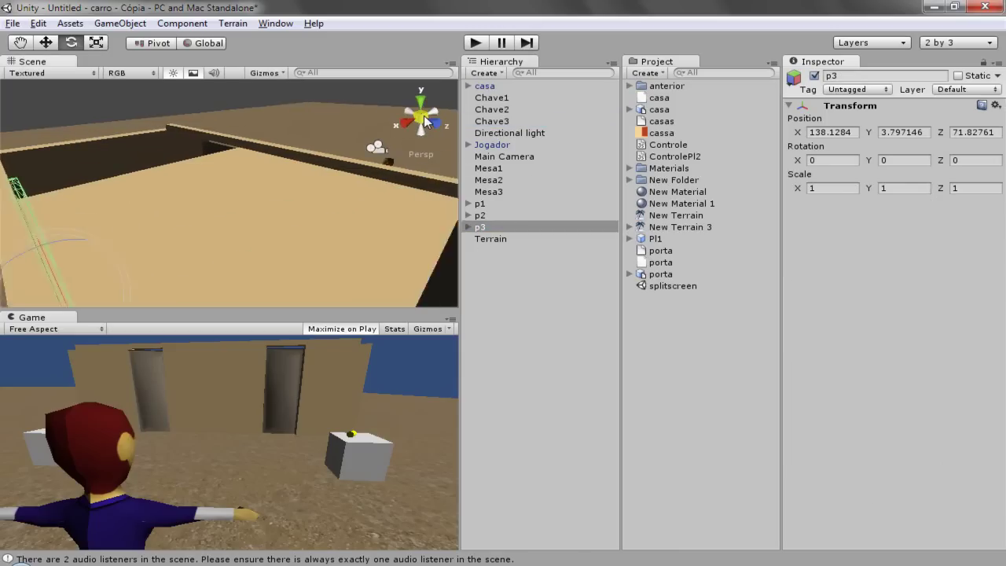
Create a JavaScript asset named InventarioChaves from the Project panel's context menu.
{"action": "right_click", "coordinate": [629, 358]}
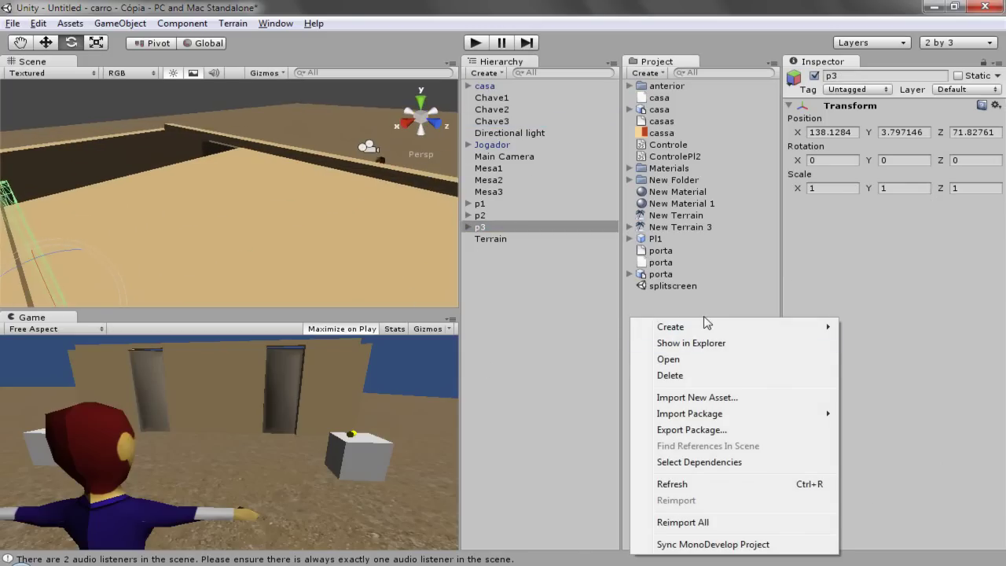
{"action": "mouse_move", "coordinate": [706, 327]}
{"action": "left_click", "coordinate": [925, 351]}
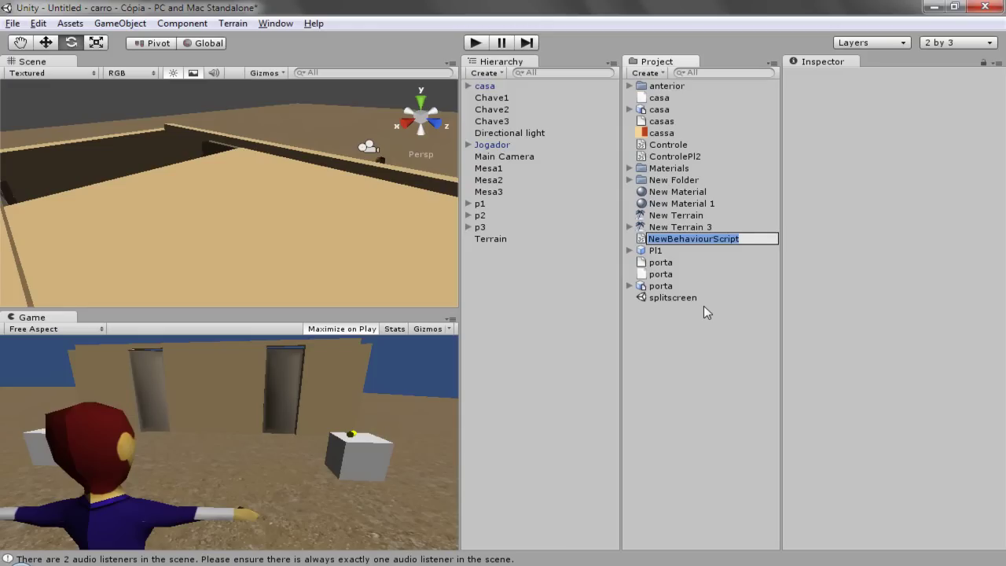
{"action": "type", "text": "In"}
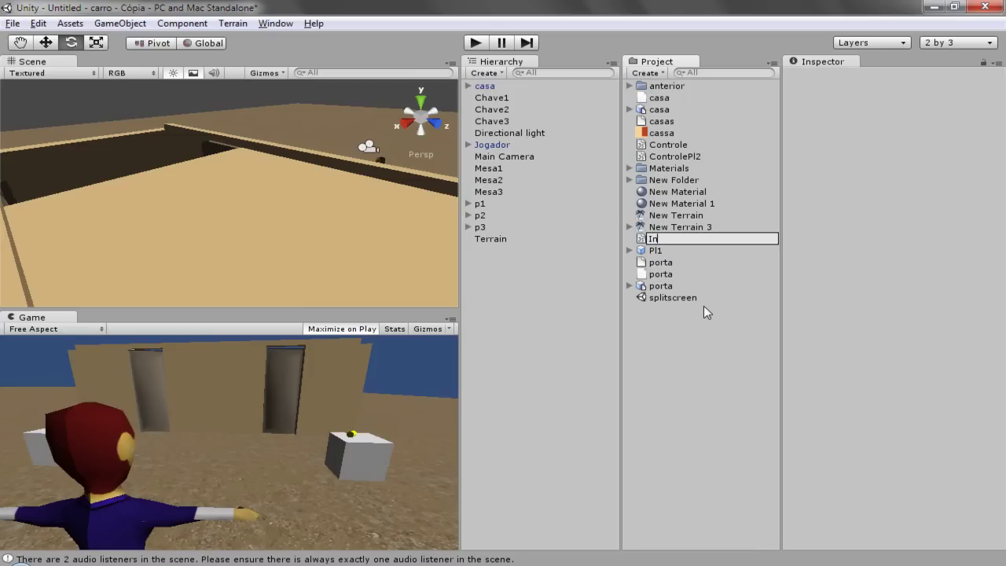
{"action": "type", "text": "ventario"}
{"action": "type", "text": "Chaves"}
{"action": "key", "text": "Return"}
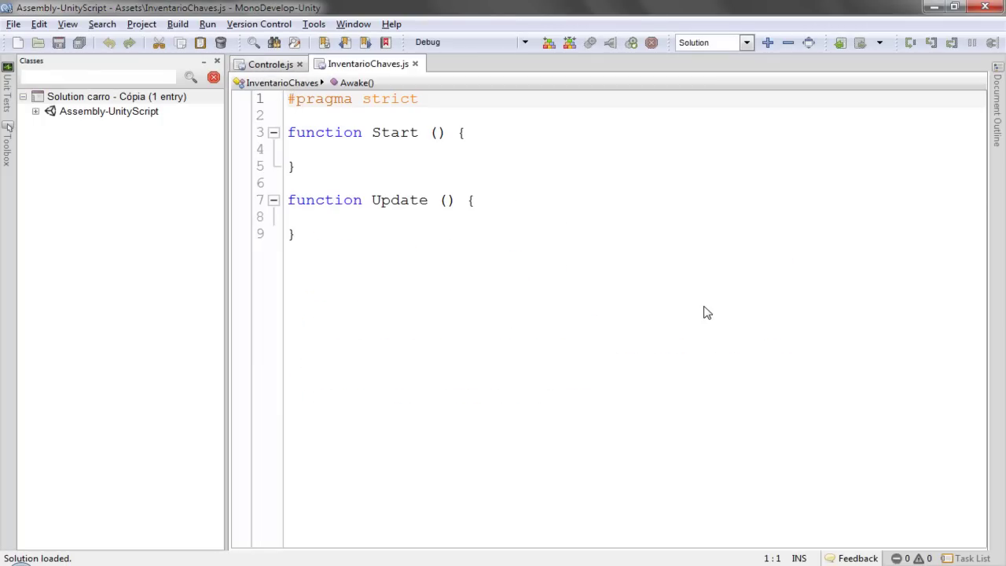
Declare 'var Chaves: boolean[];' below the pragma line in InventarioChaves.js.
{"action": "left_click", "coordinate": [478, 105]}
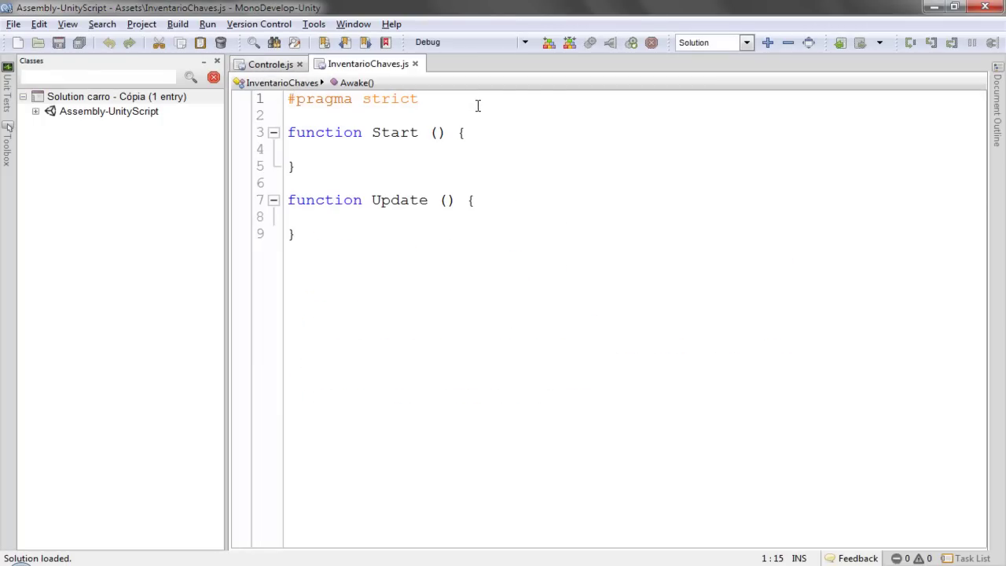
{"action": "key", "text": "Return"}
{"action": "key", "text": "Return"}
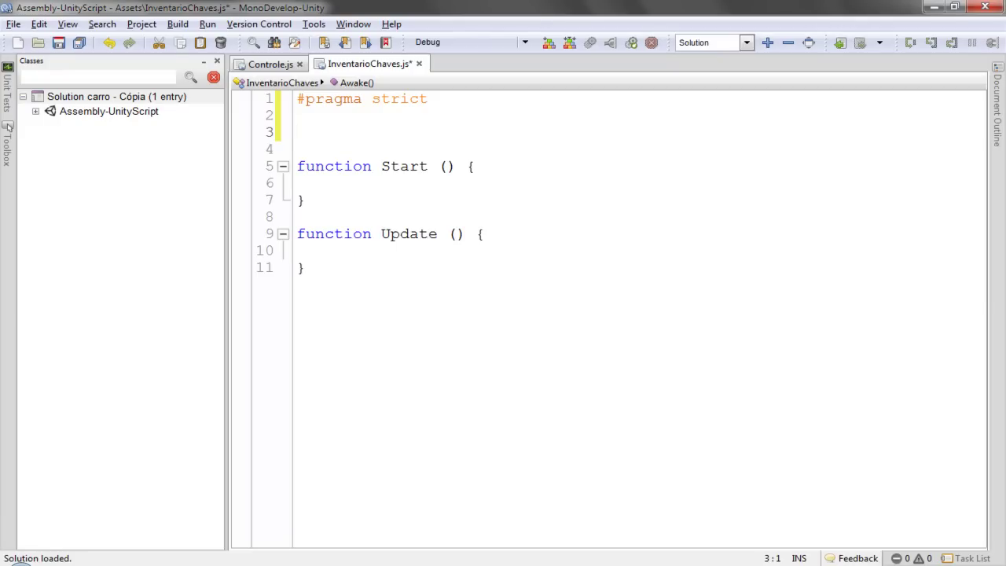
{"action": "type", "text": "var"}
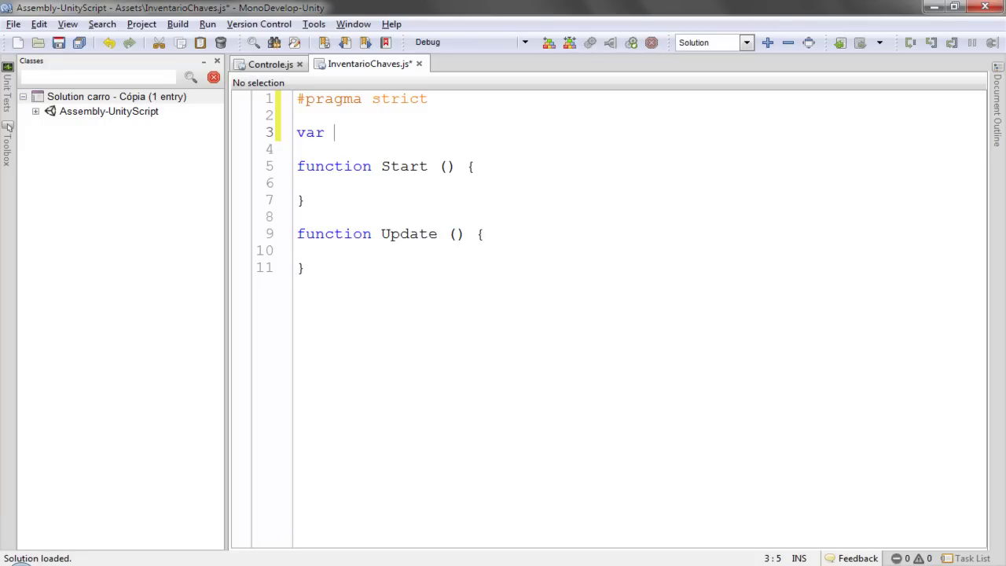
{"action": "type", "text": "Cha"}
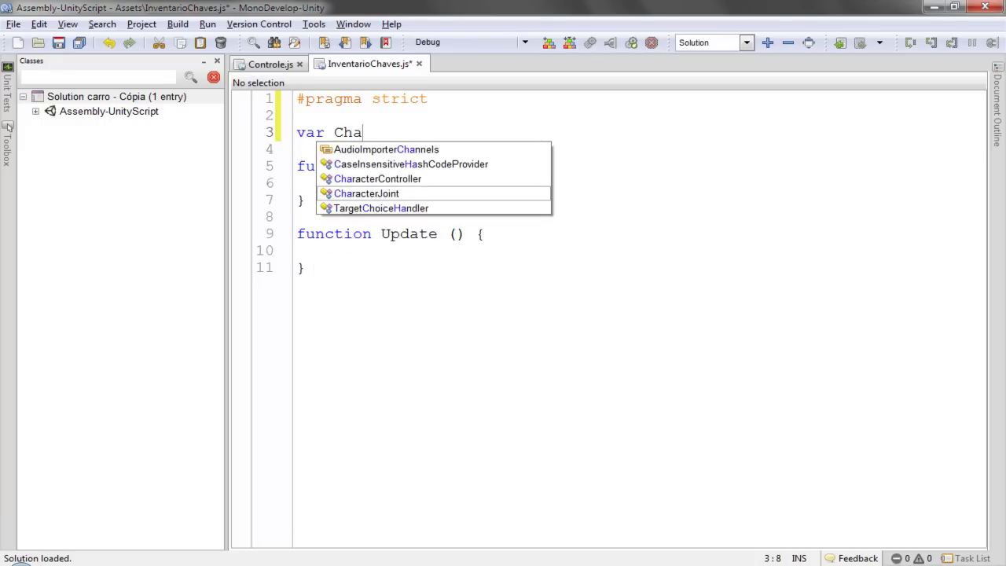
{"action": "type", "text": "ves"}
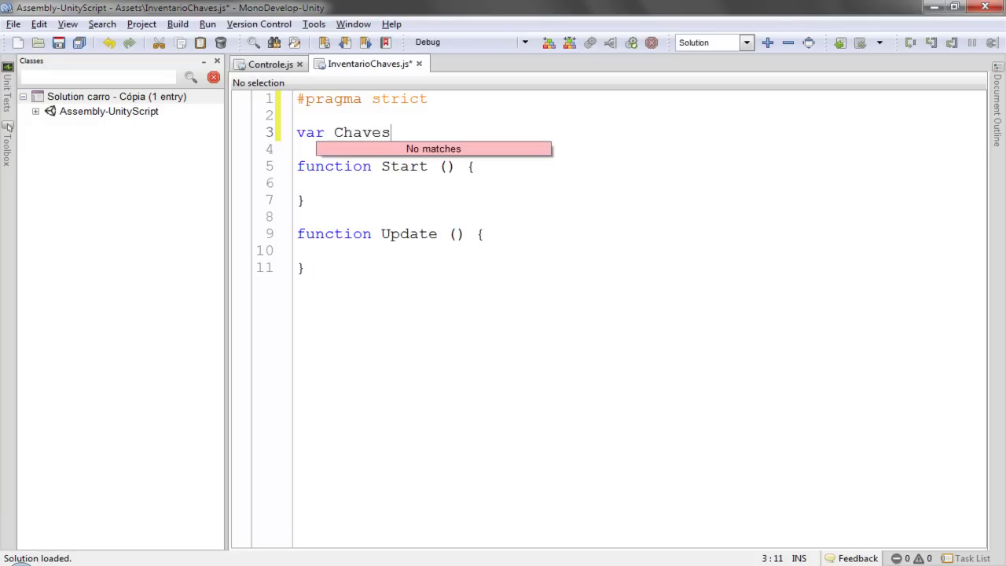
{"action": "type", "text": ": "}
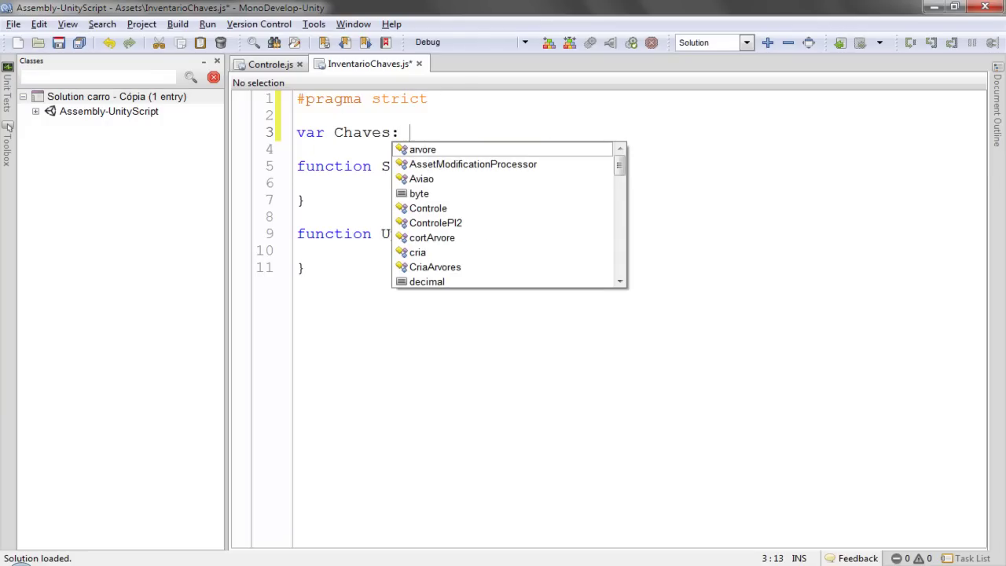
{"action": "type", "text": "boolean"}
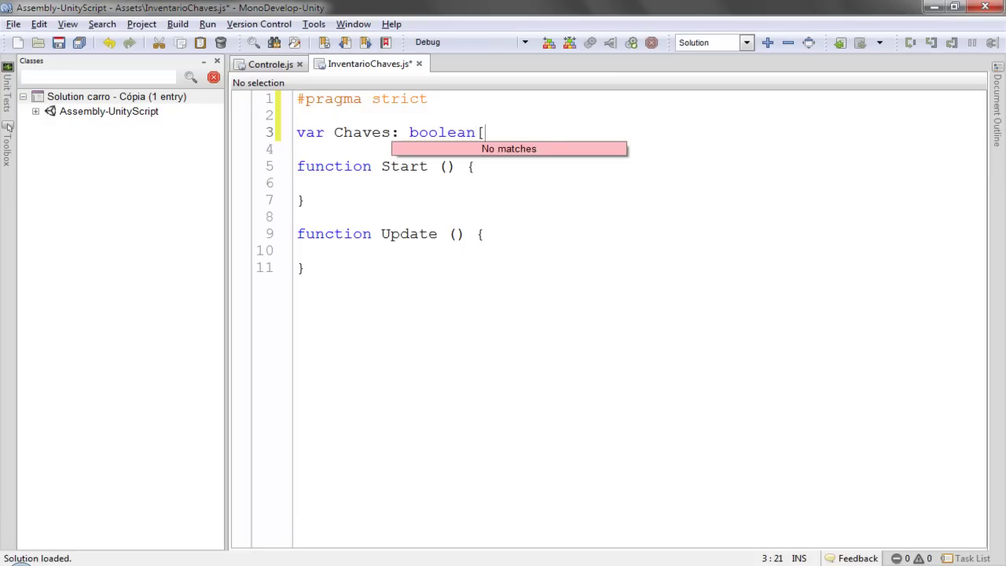
{"action": "type", "text": "[];"}
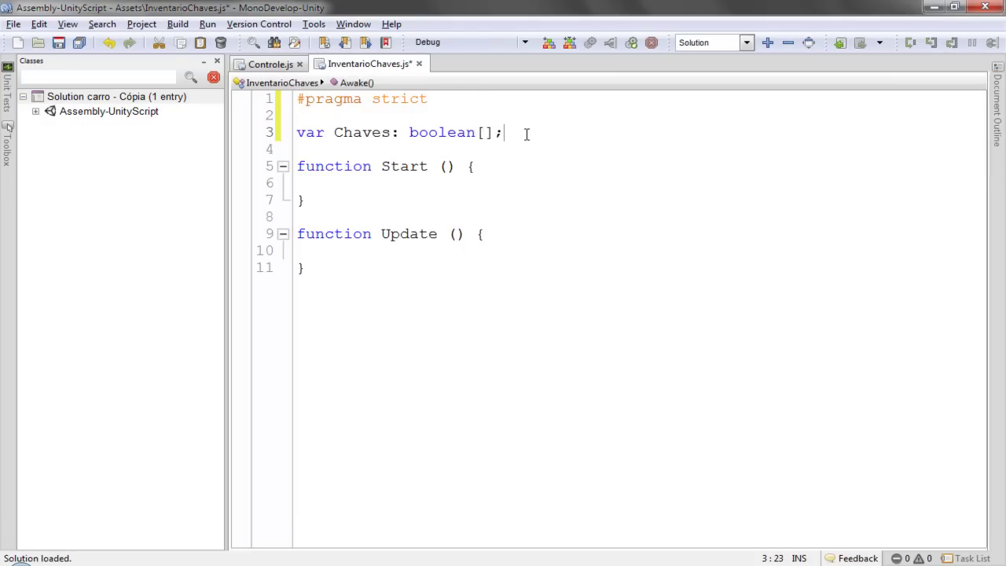
Initialise 'Chaves = new boolean[3];' inside Start, save the script, and return to Unity.
{"action": "double_click", "coordinate": [366, 132]}
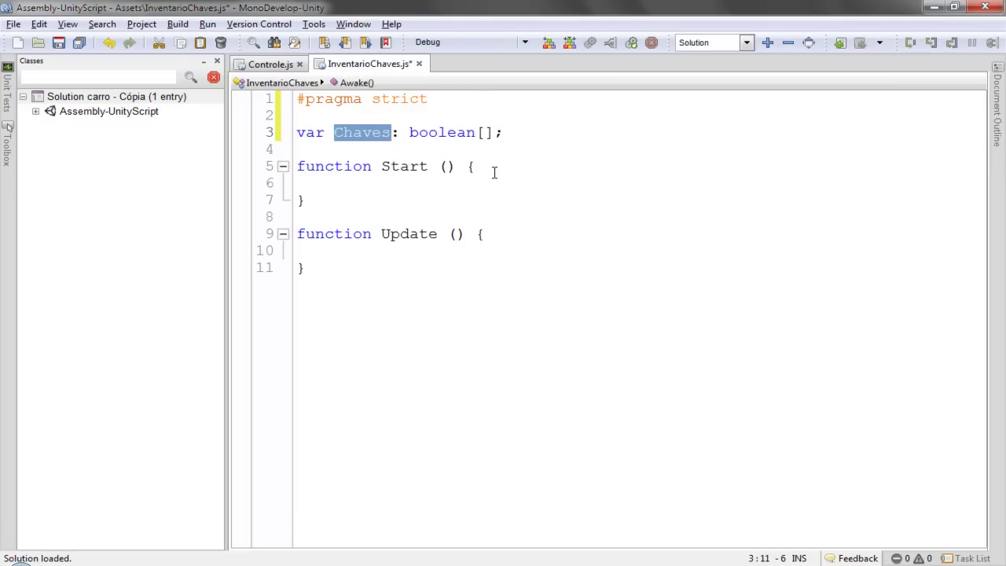
{"action": "left_click", "coordinate": [493, 171]}
{"action": "key", "text": "Down"}
{"action": "type", "text": "= "}
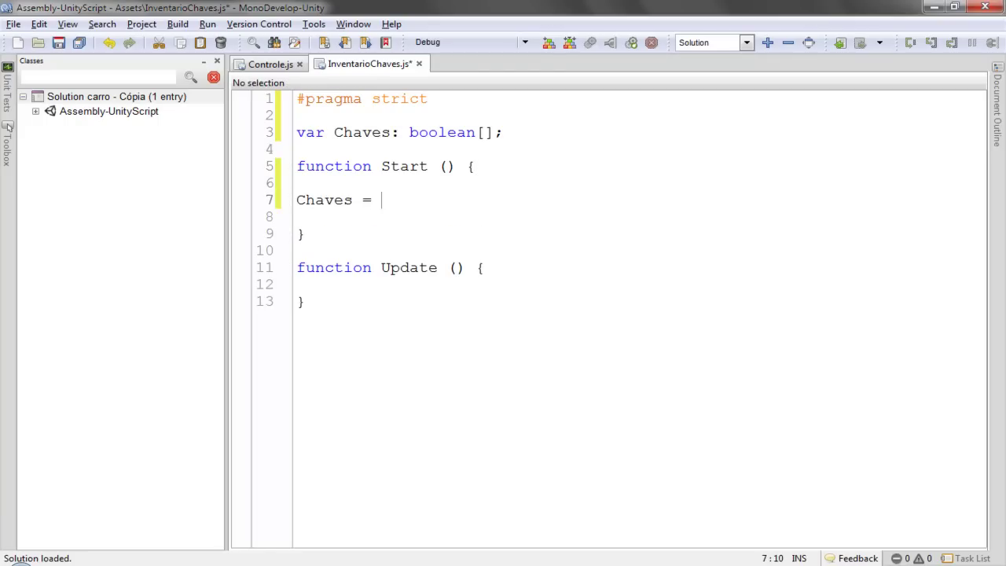
{"action": "type", "text": "nwe"}
{"action": "key", "text": "BackSpace"}
{"action": "key", "text": "BackSpace"}
{"action": "key", "text": "BackSpace"}
{"action": "type", "text": "ew boolena"}
{"action": "key", "text": "BackSpace"}
{"action": "key", "text": "BackSpace"}
{"action": "type", "text": "an"}
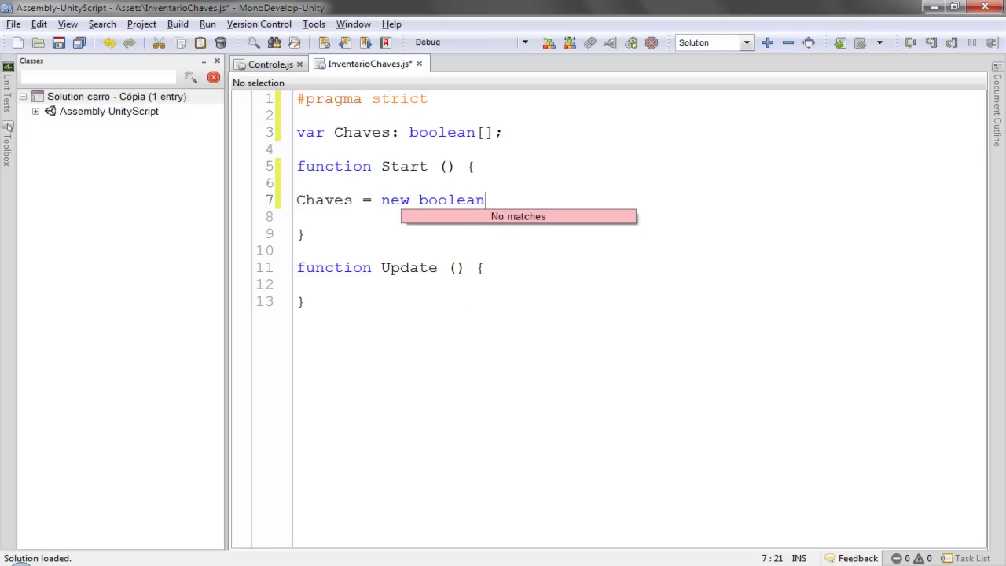
{"action": "type", "text": "[3]"}
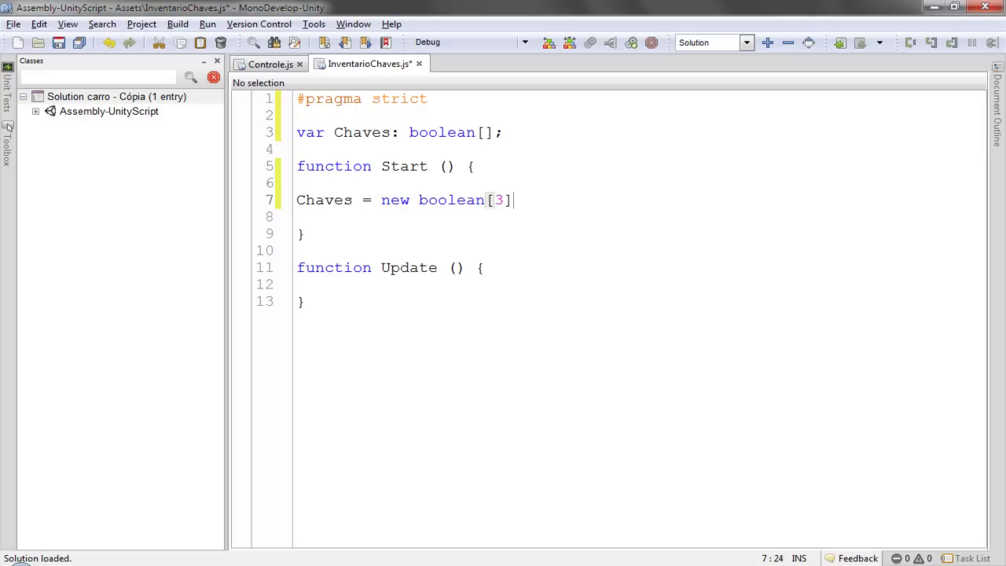
{"action": "type", "text": ";"}
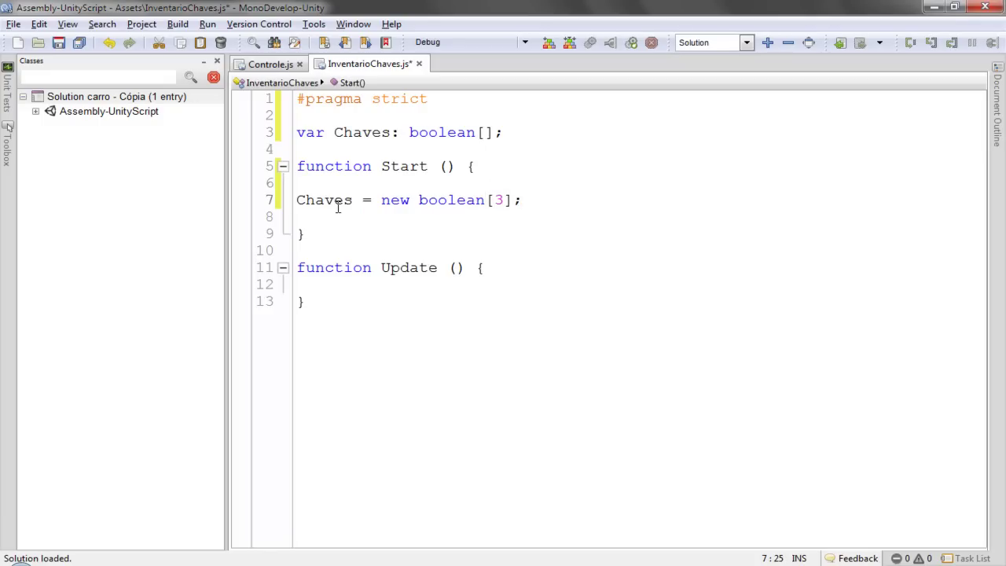
{"action": "double_click", "coordinate": [338, 205]}
{"action": "key", "text": "ctrl+c"}
{"action": "key", "text": "ctrl+s"}
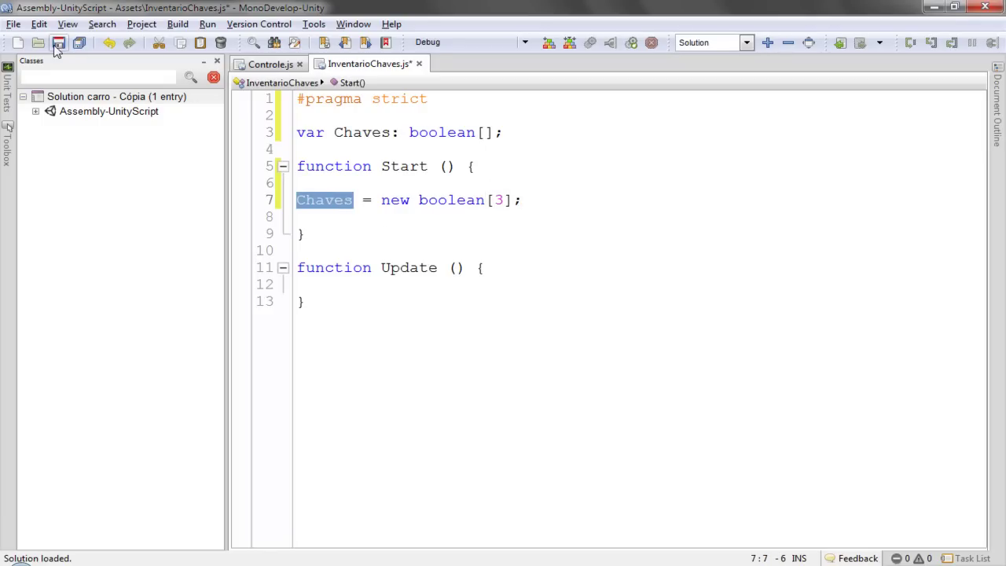
{"action": "key", "text": "alt+Tab"}
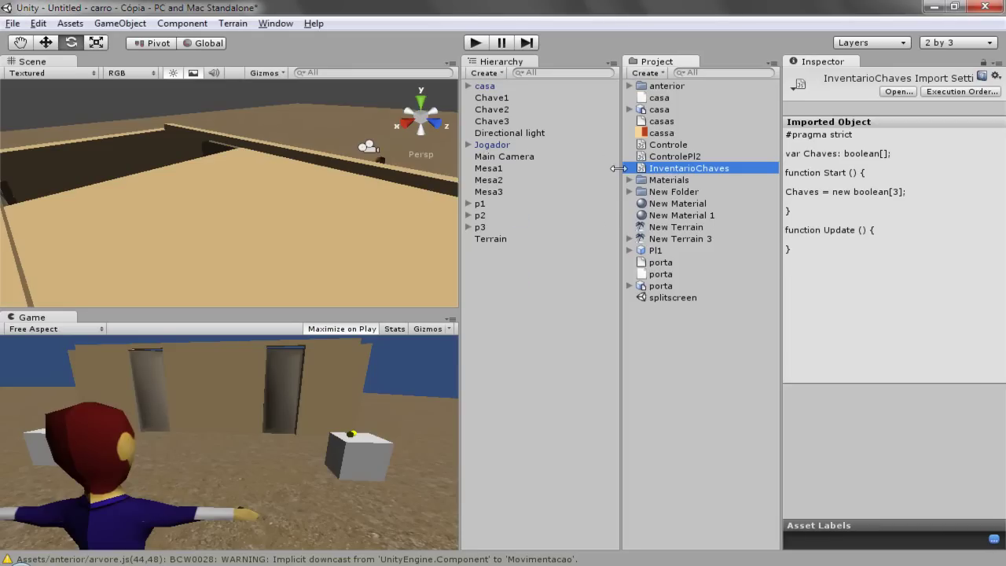
Remove Jogador's missing script component and attach the InventarioChaves script in its place.
{"action": "left_click", "coordinate": [510, 146]}
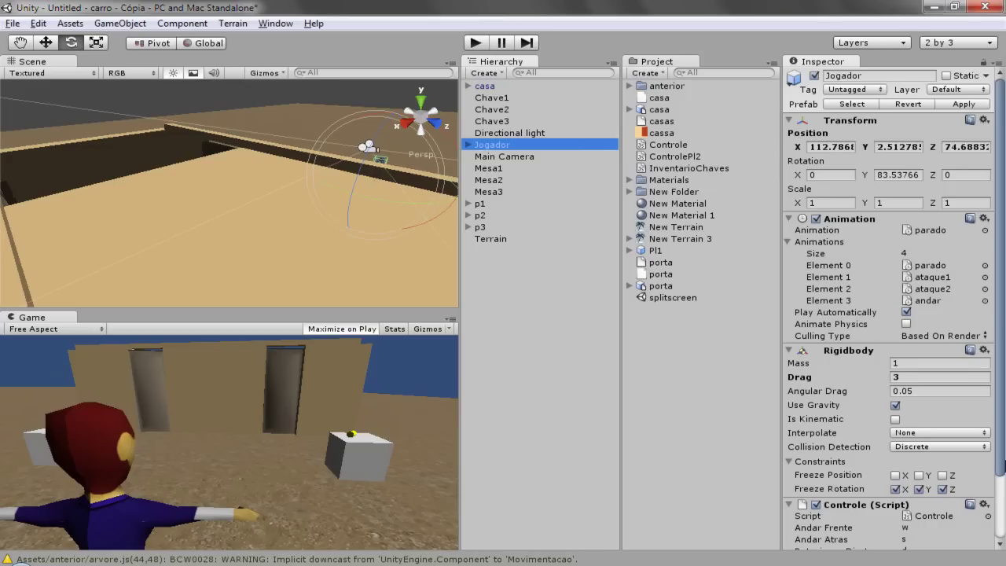
{"action": "left_click", "coordinate": [1003, 496]}
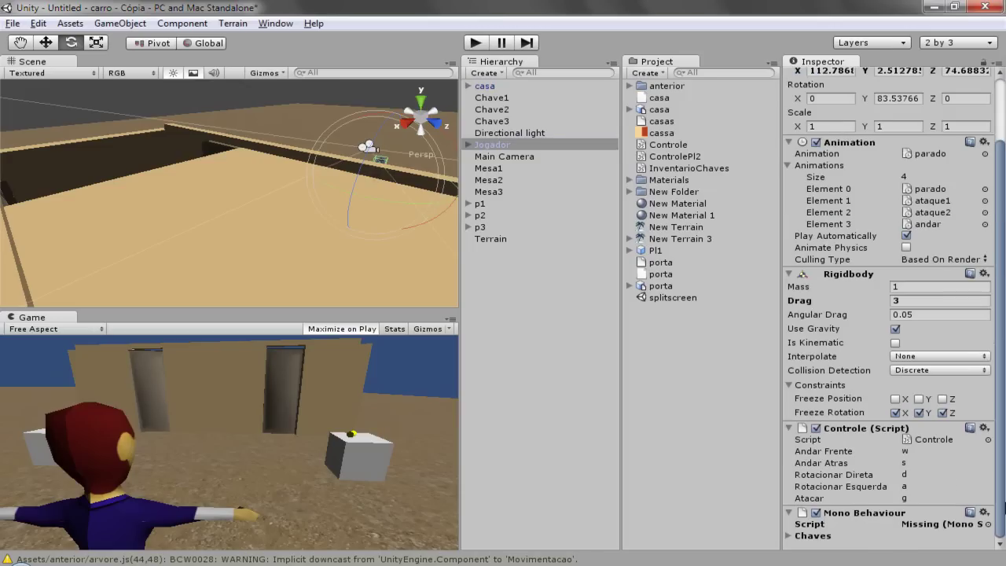
{"action": "left_click", "coordinate": [983, 512]}
{"action": "left_click", "coordinate": [974, 491]}
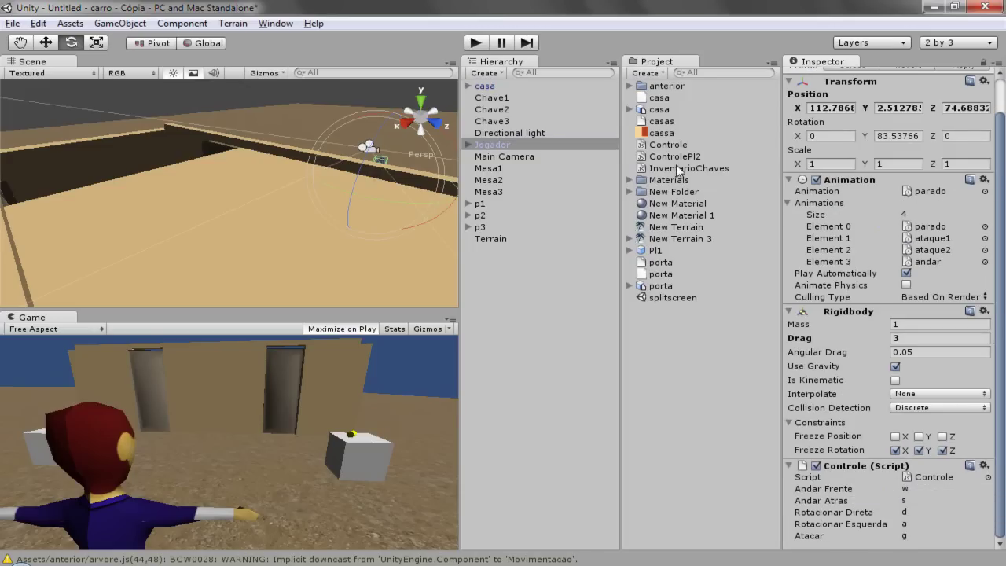
{"action": "left_click_drag", "start_coordinate": [682, 168], "coordinate": [515, 149]}
Expand the Chaves array and run the game to confirm it has three entries.
{"action": "left_click", "coordinate": [501, 146]}
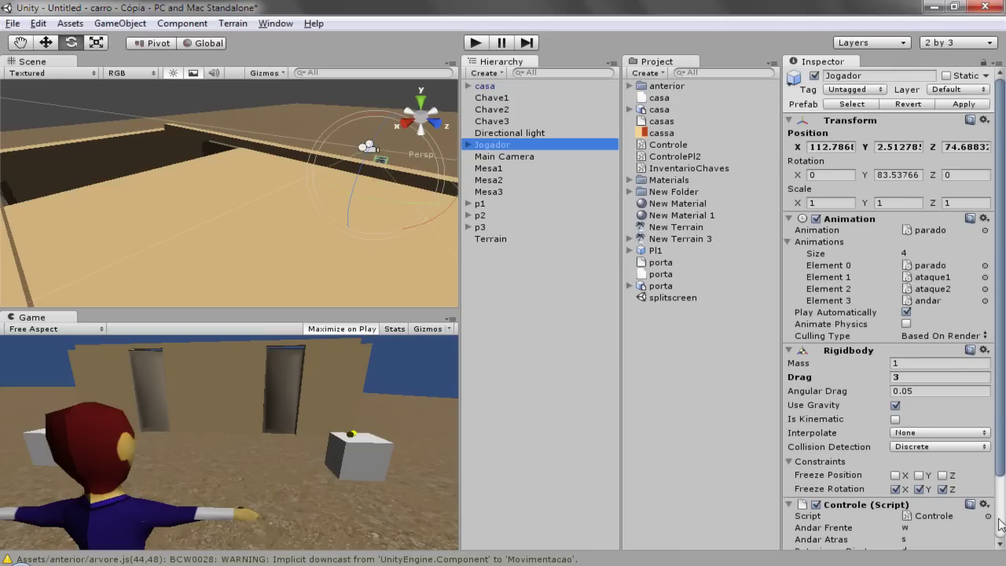
{"action": "left_click", "coordinate": [999, 525]}
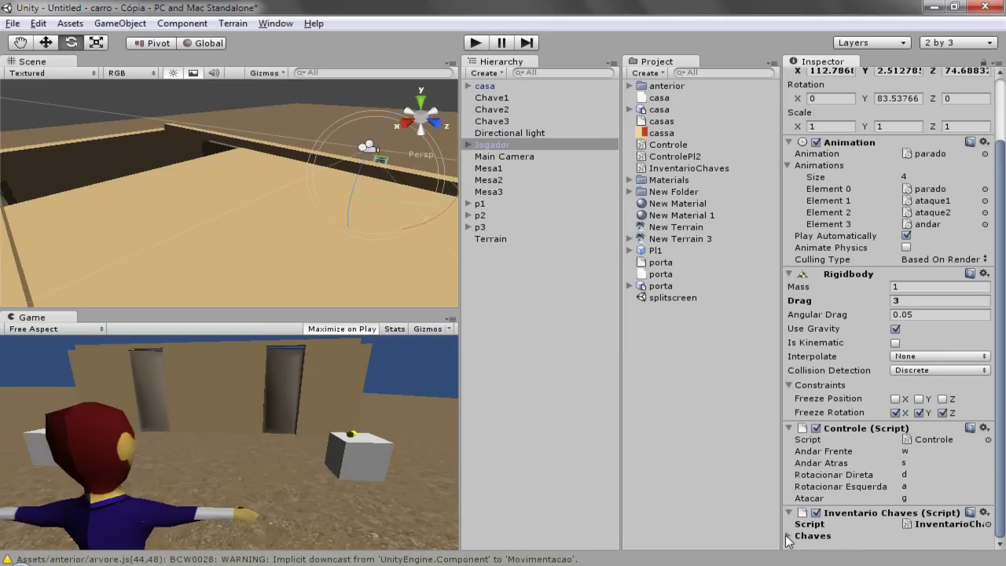
{"action": "left_click", "coordinate": [790, 536]}
{"action": "left_click", "coordinate": [1001, 538]}
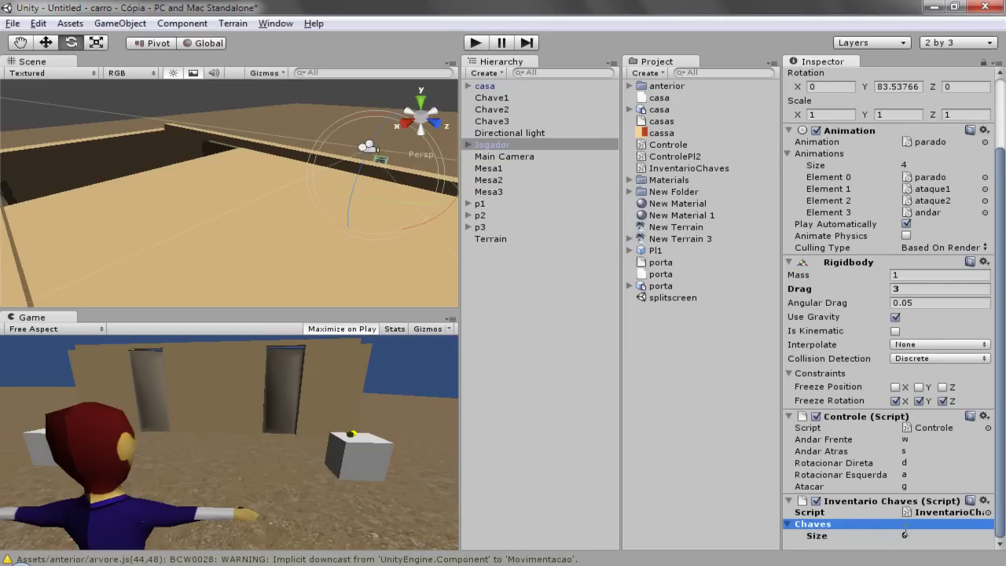
{"action": "left_click", "coordinate": [474, 44]}
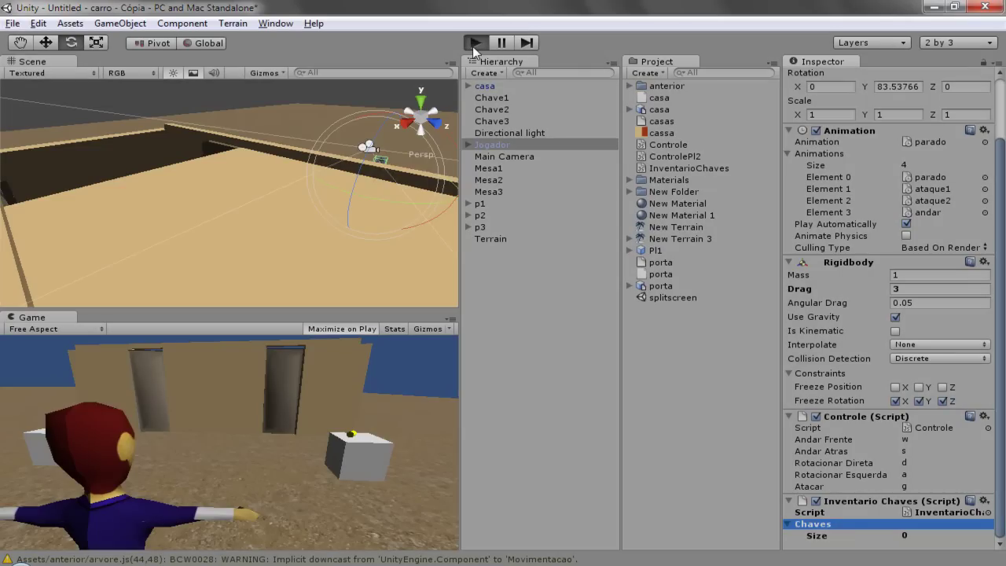
{"action": "left_click", "coordinate": [343, 328]}
{"action": "key", "text": "ctrl+p"}
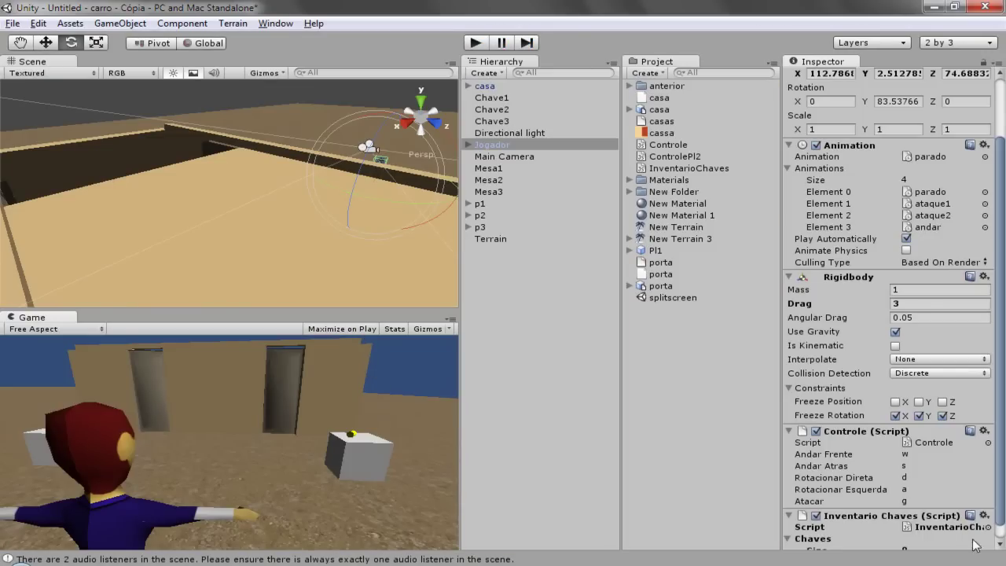
{"action": "scroll", "coordinate": [1000, 534], "scroll_direction": "down", "scroll_amount": 1}
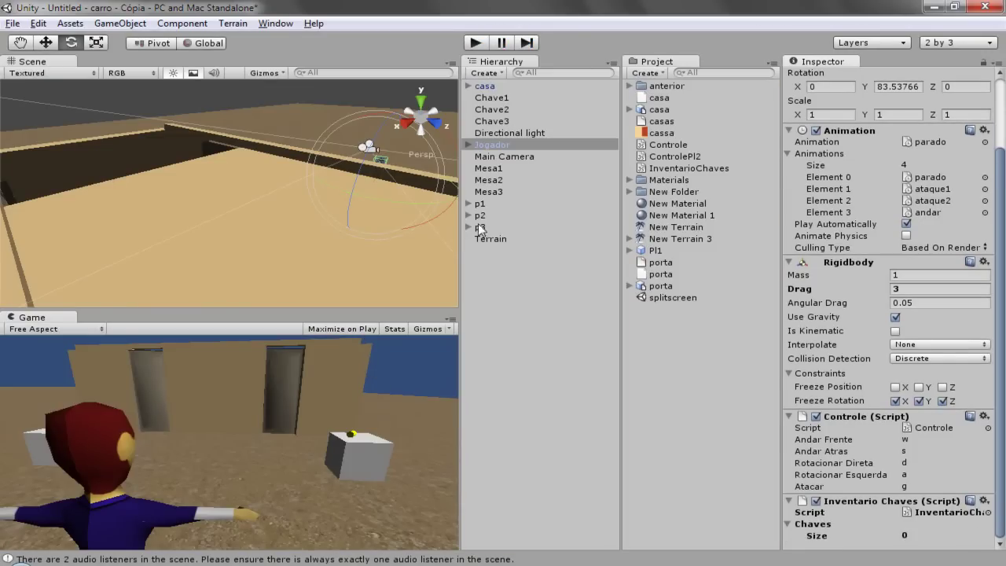
{"action": "left_click", "coordinate": [480, 43]}
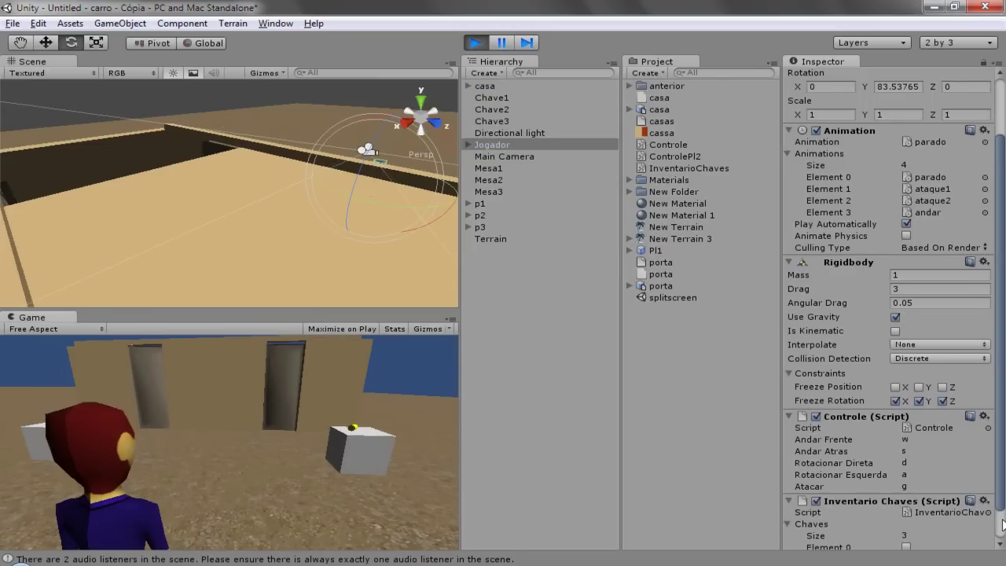
{"action": "key", "text": "alt+Tab"}
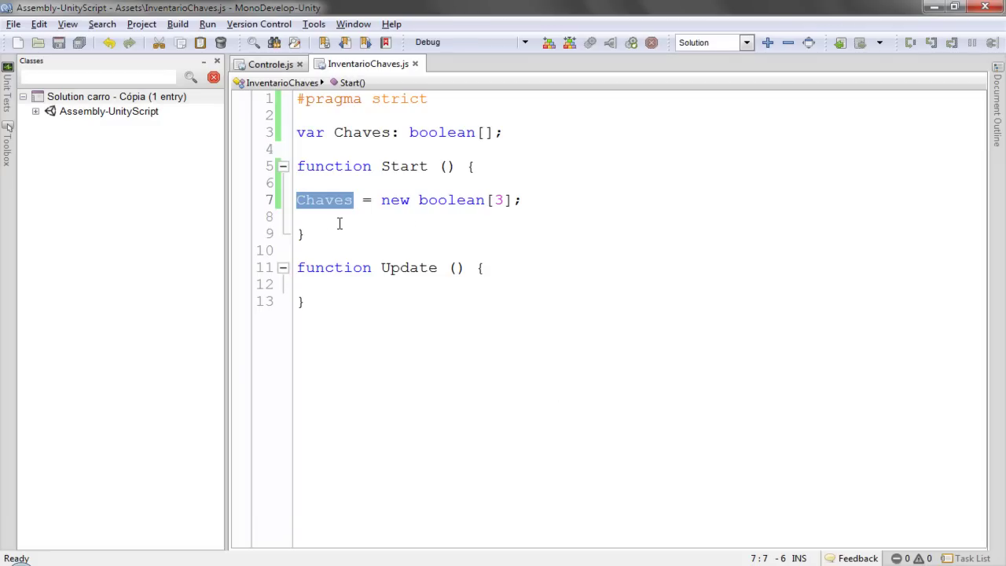
Add a 'Chaves[0] = false;' line after the array creation and duplicate it twice.
{"action": "left_click", "coordinate": [534, 200]}
{"action": "key", "text": "Return"}
{"action": "key", "text": "ctrl+v"}
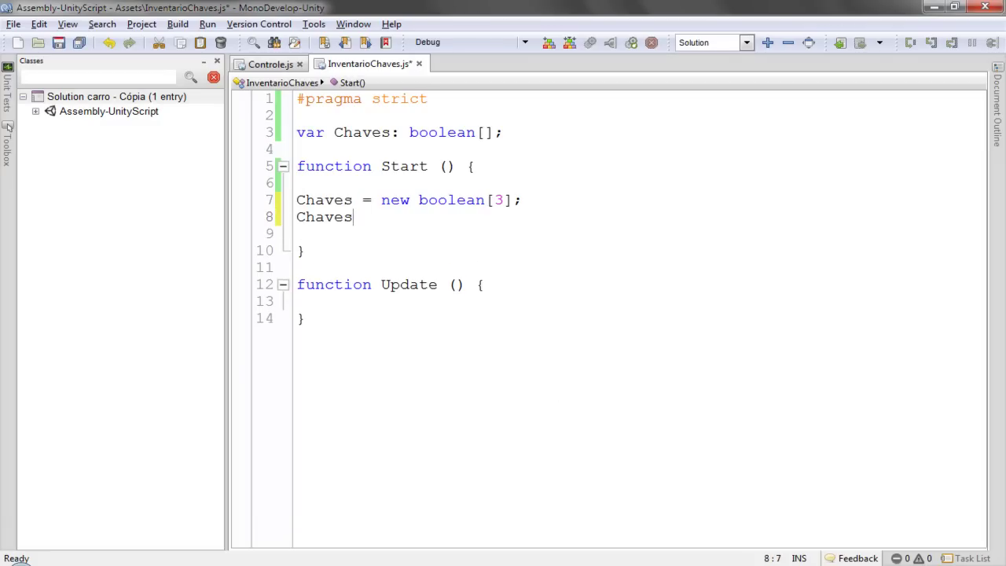
{"action": "type", "text": "[0] = "}
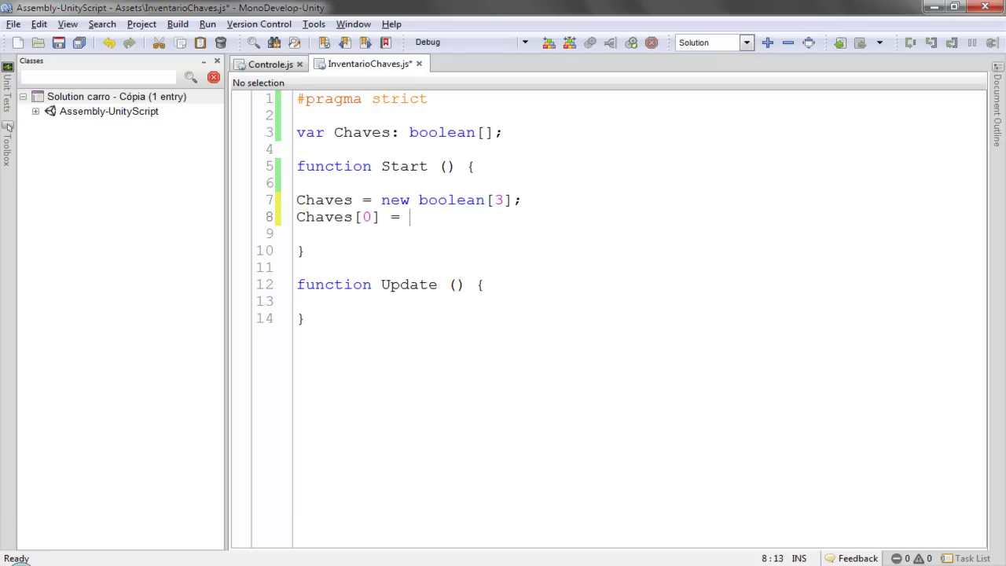
{"action": "type", "text": "false;"}
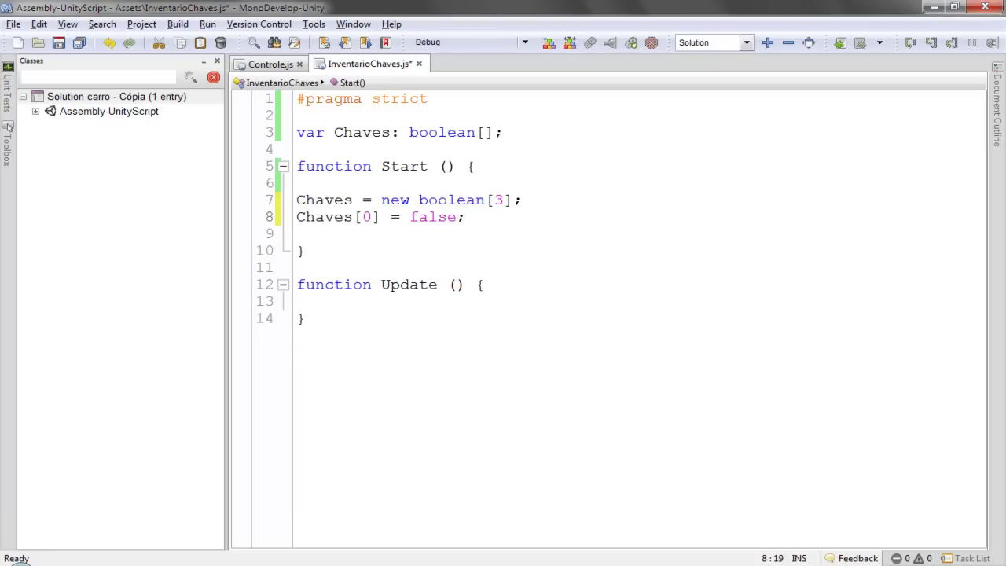
{"action": "key", "text": "shift+Home"}
{"action": "key", "text": "ctrl+c"}
{"action": "key", "text": "End"}
{"action": "key", "text": "Return"}
{"action": "key", "text": "ctrl+v"}
{"action": "key", "text": "Return"}
{"action": "key", "text": "ctrl+v"}
{"action": "key", "text": "Left"}
Change the copies' indices to 1 and 2, save InventarioChaves.js and return to Unity.
{"action": "left_click", "coordinate": [447, 216]}
{"action": "left_click", "coordinate": [418, 233]}
{"action": "left_click", "coordinate": [359, 234]}
{"action": "key", "text": "BackSpace"}
{"action": "type", "text": "1"}
{"action": "key", "text": "Down"}
{"action": "key", "text": "BackSpace"}
{"action": "type", "text": "2"}
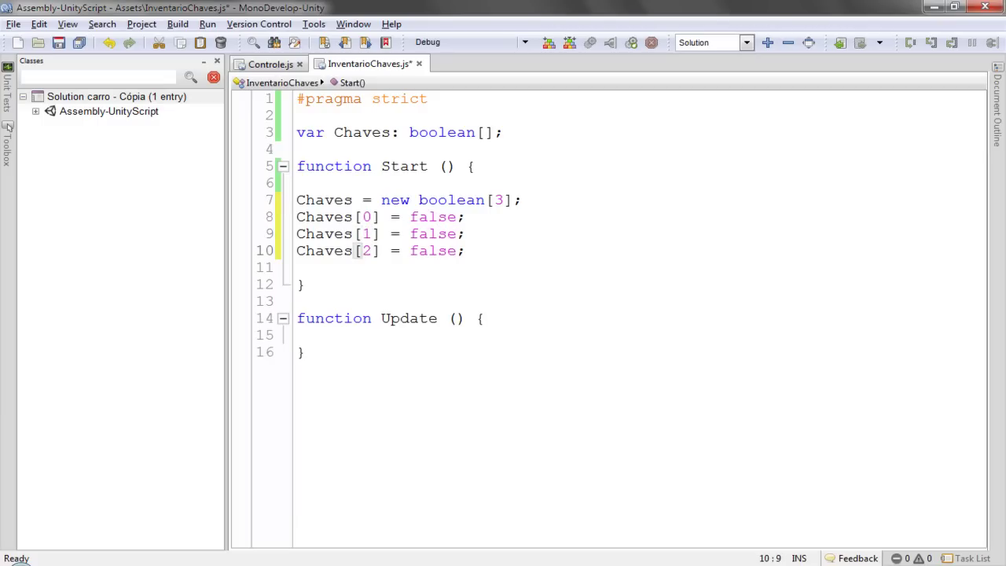
{"action": "key", "text": "Up"}
{"action": "key", "text": "Up"}
{"action": "left_click", "coordinate": [371, 234]}
{"action": "key", "text": "Down"}
{"action": "key", "text": "Up"}
{"action": "key", "text": "Up"}
{"action": "key", "text": "Down"}
{"action": "key", "text": "Down"}
{"action": "key", "text": "Down"}
{"action": "key", "text": "Up"}
{"action": "key", "text": "Up"}
{"action": "key", "text": "Up"}
{"action": "key", "text": "Up"}
{"action": "key", "text": "Down"}
{"action": "key", "text": "Down"}
{"action": "left_click", "coordinate": [58, 43]}
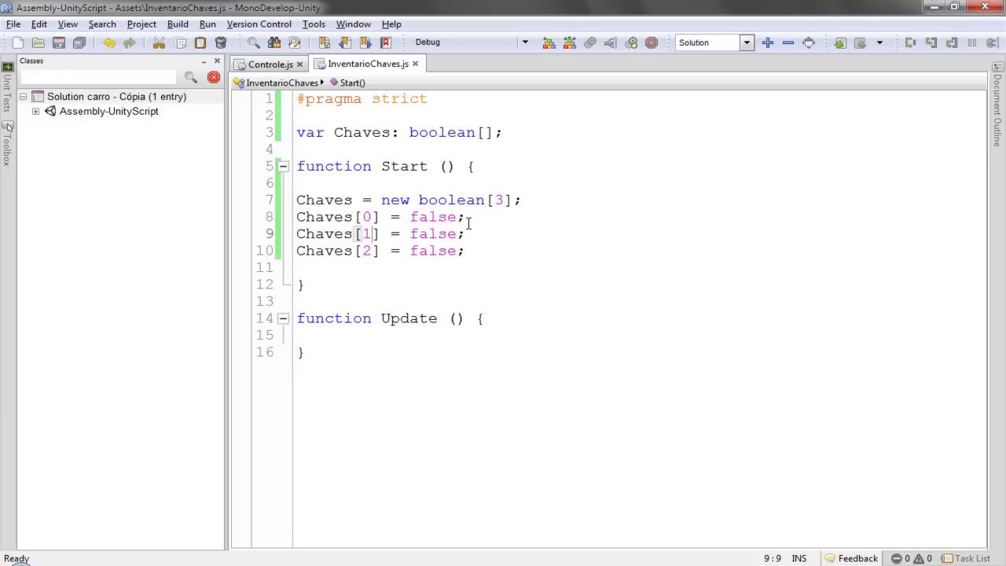
{"action": "key", "text": "alt+Tab"}
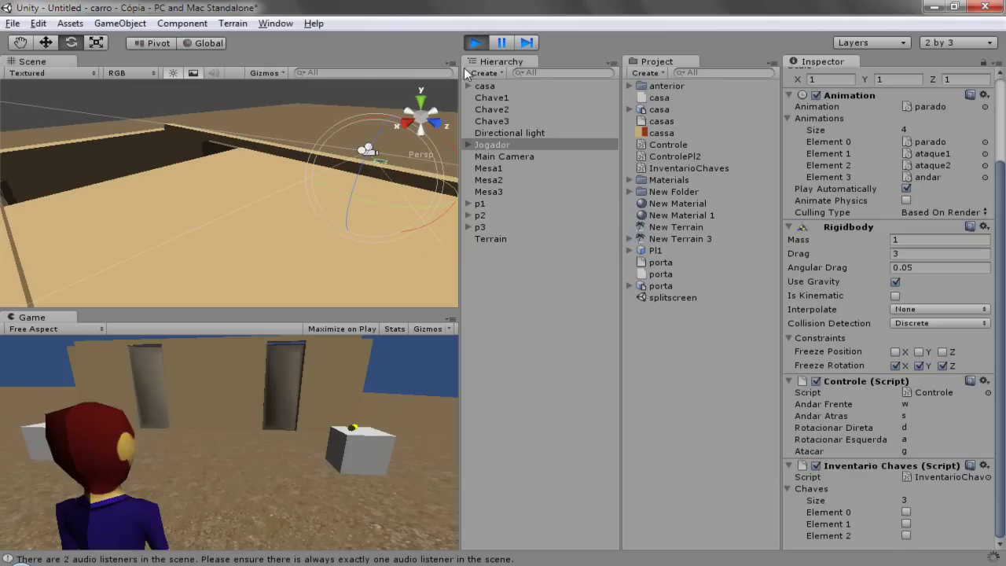
Stop the running game and select the Chave1 key object in the Hierarchy.
{"action": "left_click", "coordinate": [475, 43]}
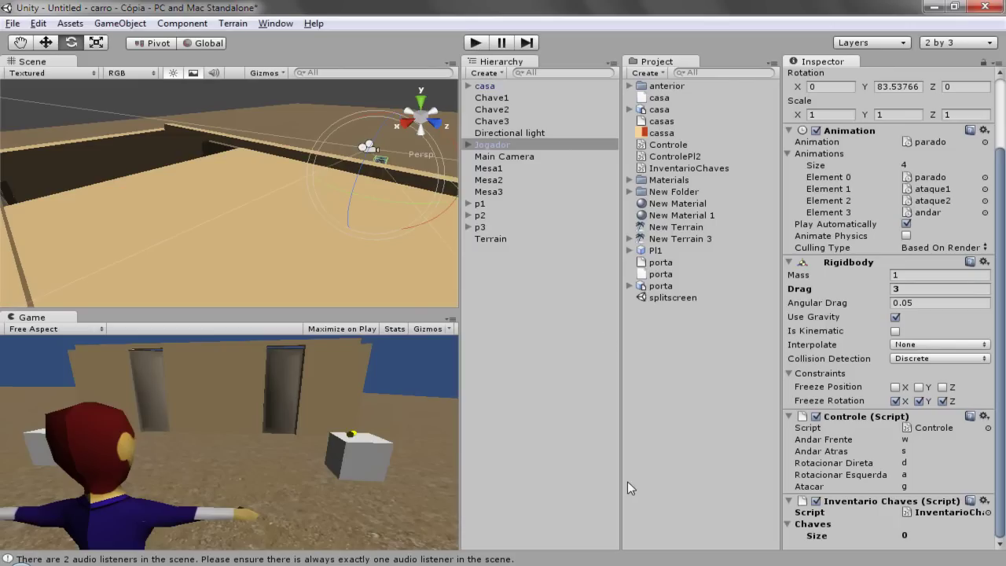
{"action": "left_click", "coordinate": [494, 97]}
{"action": "key", "text": "Down"}
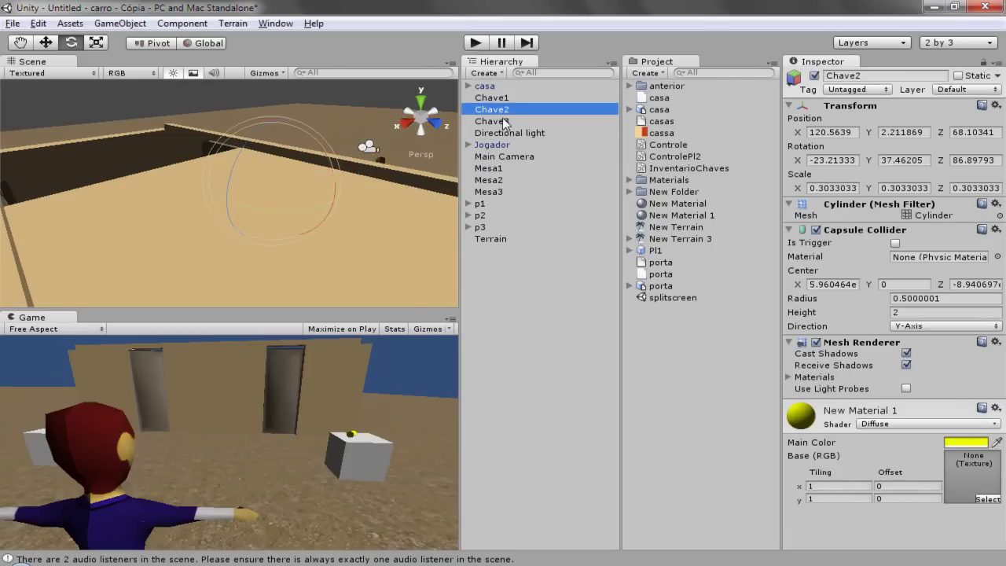
{"action": "left_click", "coordinate": [502, 123]}
{"action": "left_click", "coordinate": [500, 98]}
Create a new JavaScript asset named Chave and open it in MonoDevelop.
{"action": "left_click", "coordinate": [682, 363]}
{"action": "right_click", "coordinate": [682, 357]}
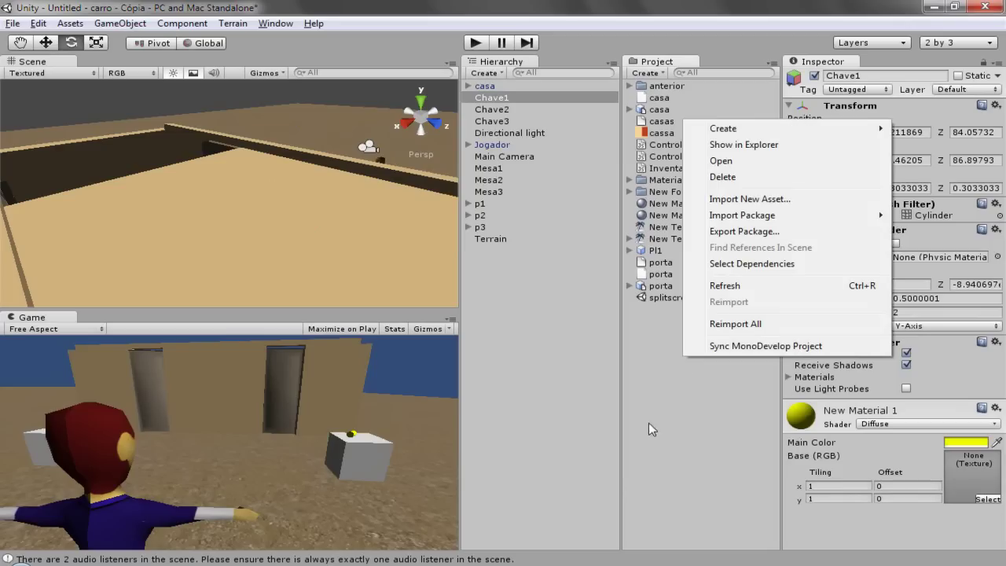
{"action": "mouse_move", "coordinate": [701, 133]}
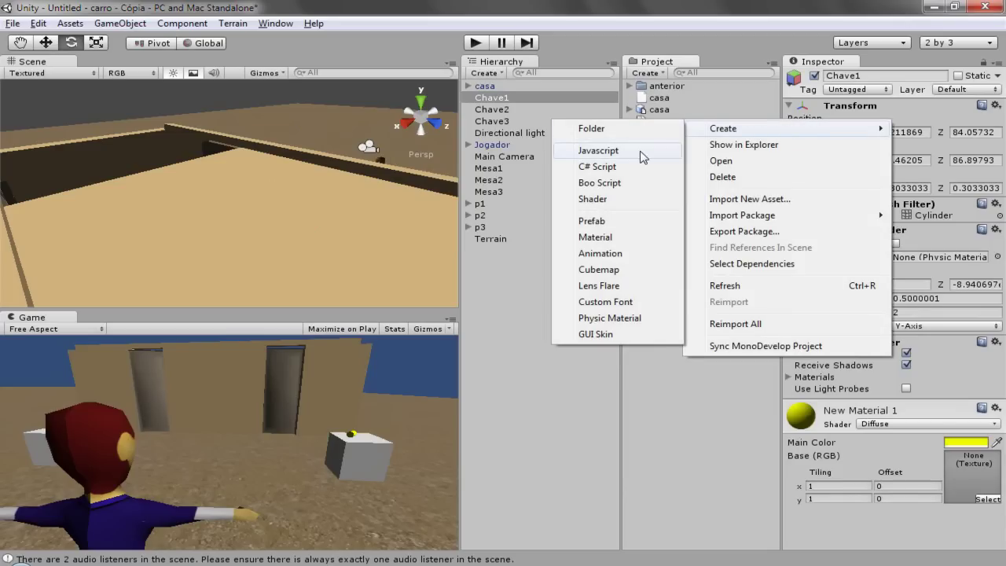
{"action": "left_click", "coordinate": [642, 152]}
{"action": "type", "text": "ChaNewBehaviourScript"}
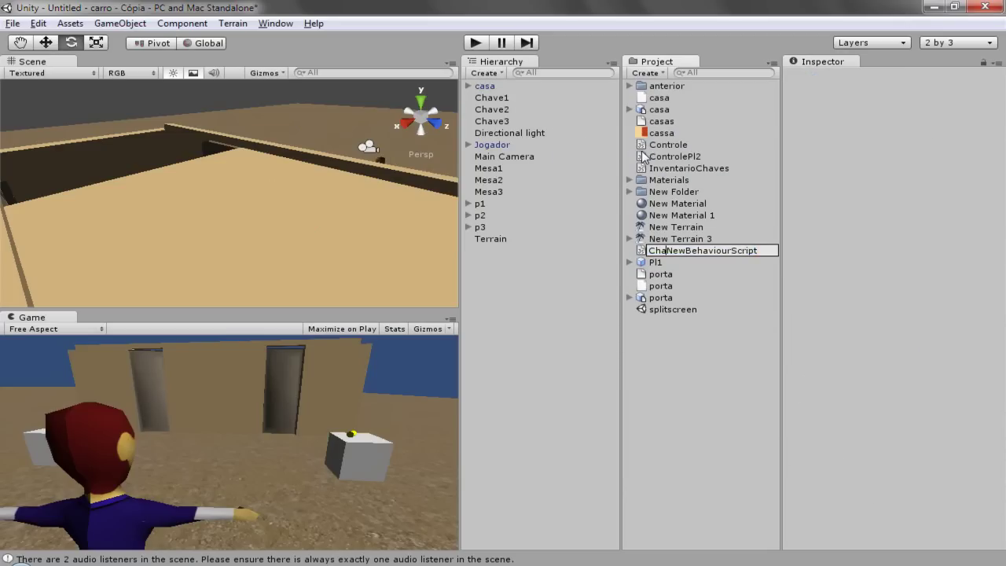
{"action": "key", "text": "Delete"}
{"action": "key", "text": "Delete"}
{"action": "key", "text": "Delete"}
{"action": "key", "text": "Delete"}
{"action": "key", "text": "Delete"}
{"action": "key", "text": "Delete"}
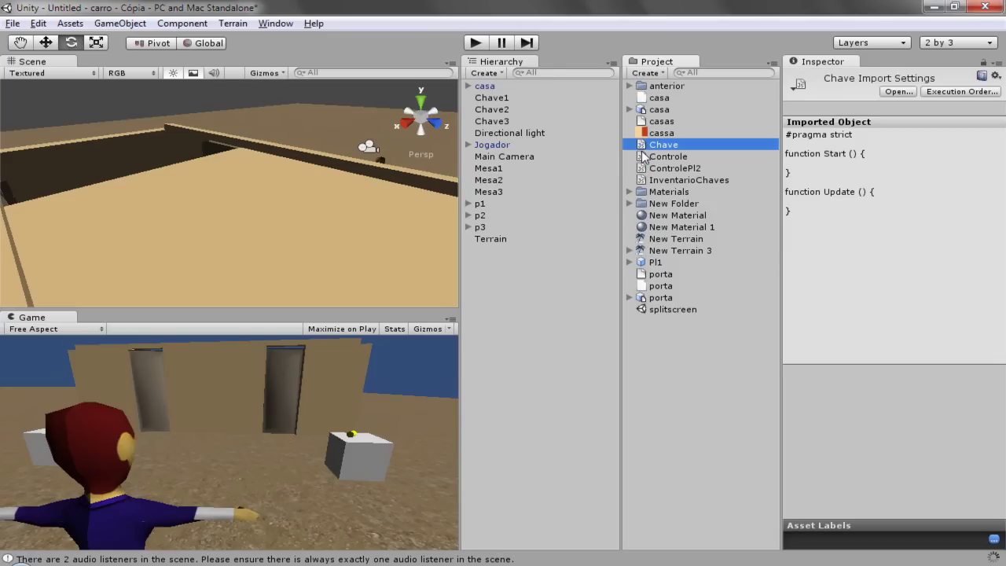
{"action": "double_click", "coordinate": [643, 155]}
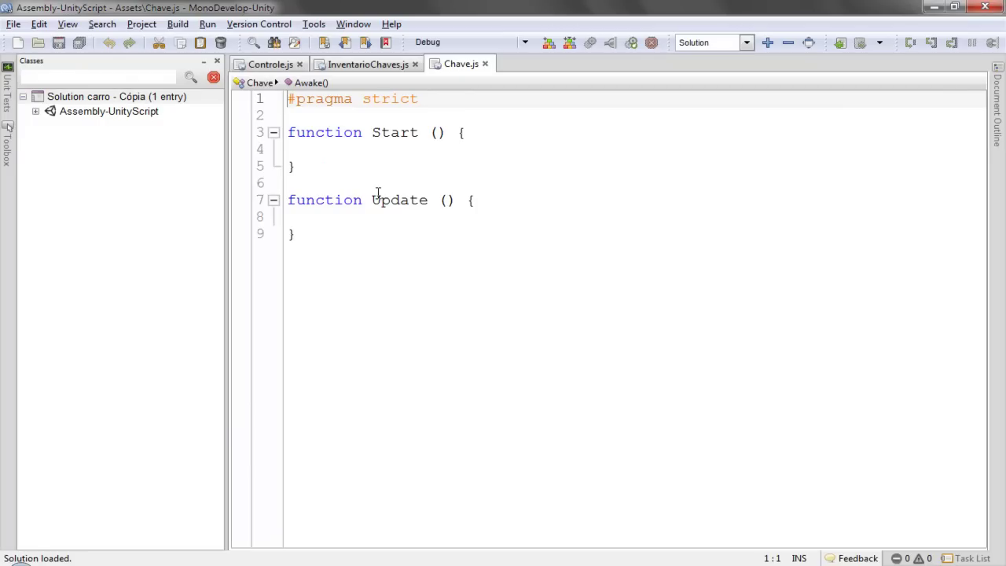
In InventarioChaves.js, try changing Chaves[0] to true, then undo it back to false.
{"action": "left_click", "coordinate": [370, 64]}
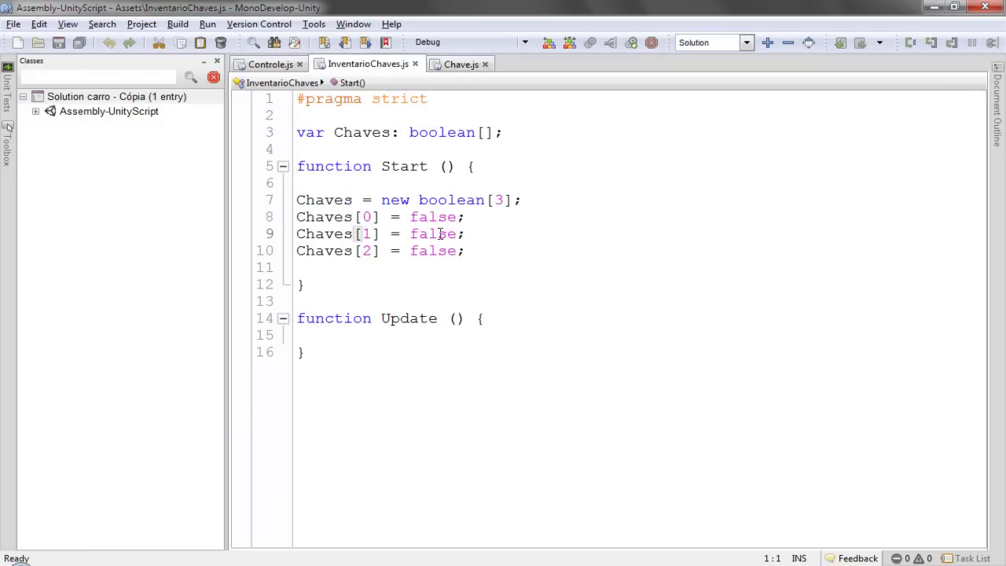
{"action": "double_click", "coordinate": [367, 217]}
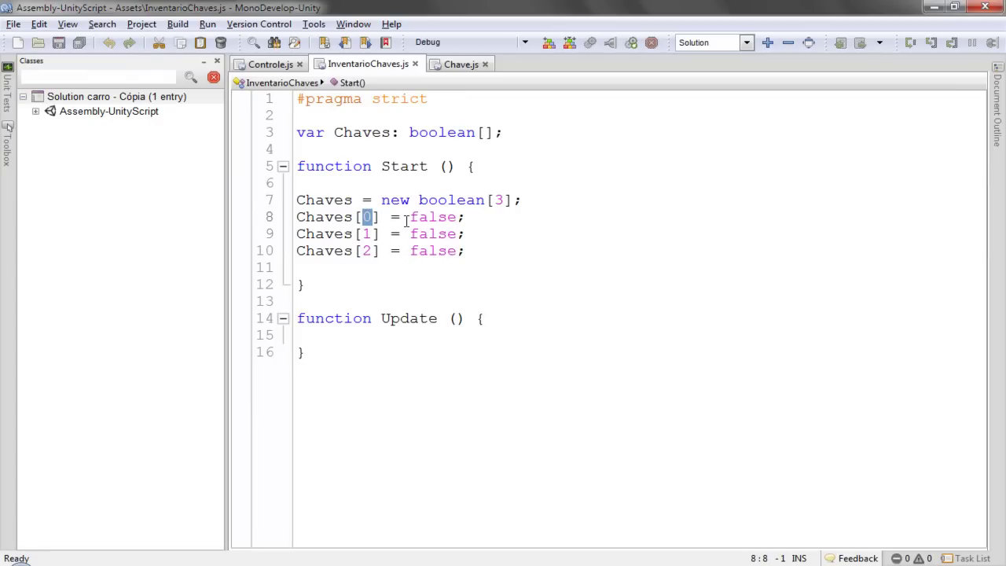
{"action": "left_click_drag", "start_coordinate": [381, 218], "coordinate": [293, 218]}
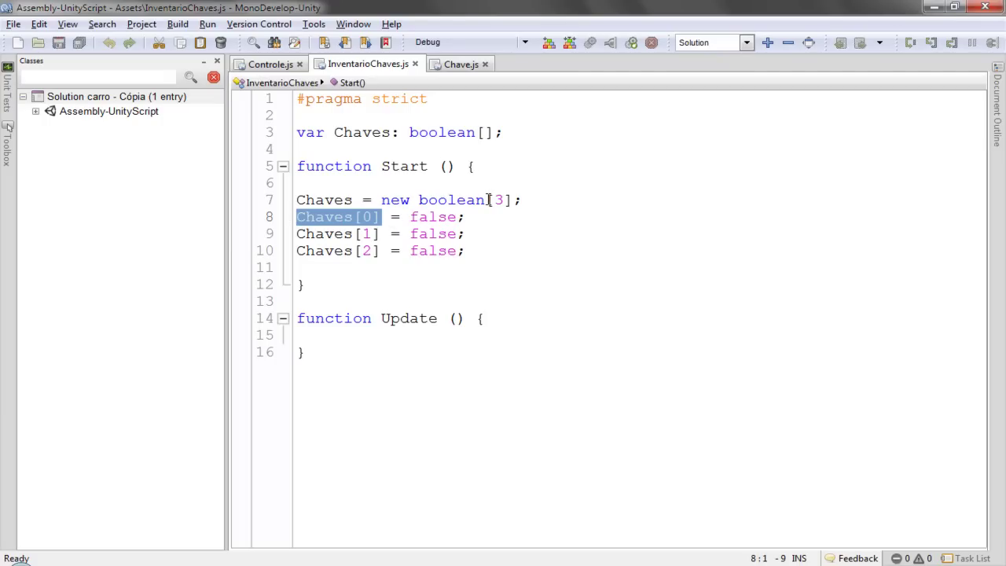
{"action": "double_click", "coordinate": [432, 217]}
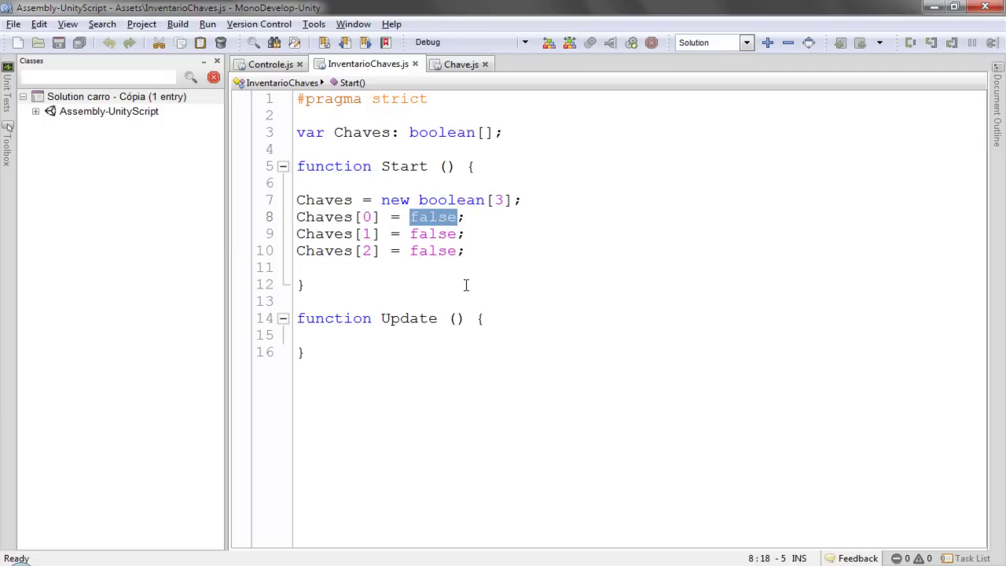
{"action": "type", "text": "true"}
{"action": "key", "text": "BackSpace"}
{"action": "key", "text": "BackSpace"}
{"action": "key", "text": "BackSpace"}
{"action": "key", "text": "BackSpace"}
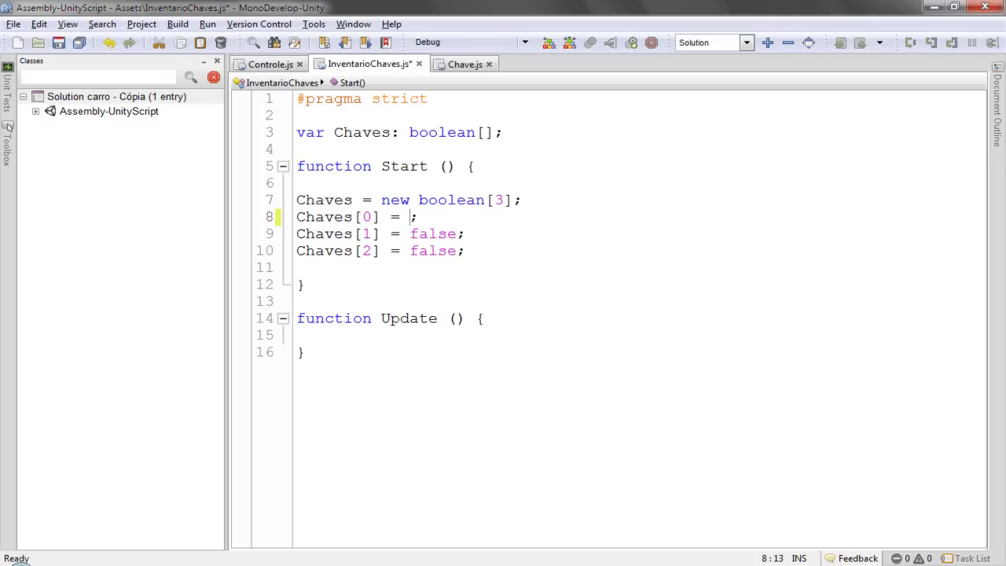
{"action": "type", "text": "true"}
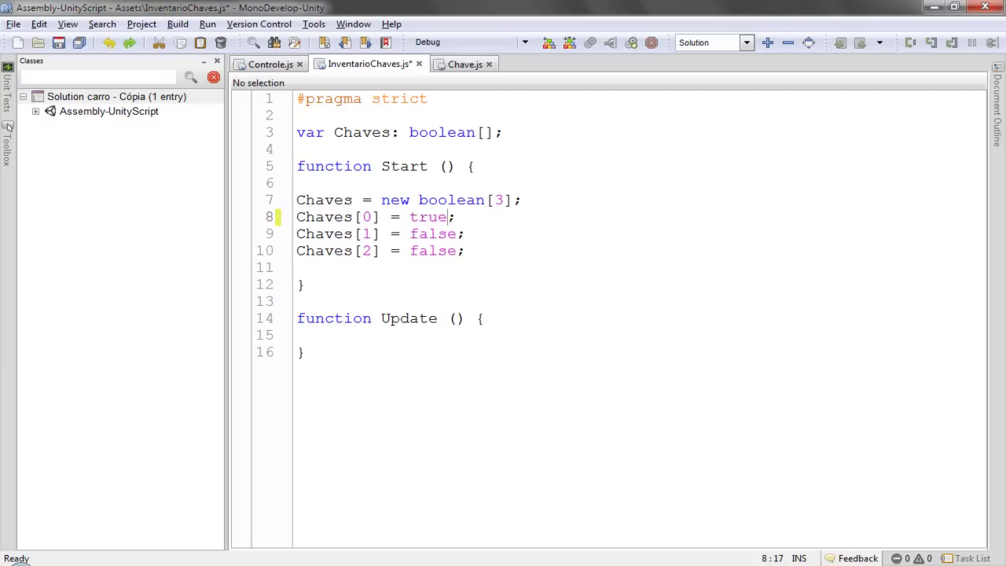
{"action": "key", "text": "ctrl+z"}
Declare 'var Heroi: GameObject;' below #pragma strict in Chave.js.
{"action": "left_click", "coordinate": [458, 64]}
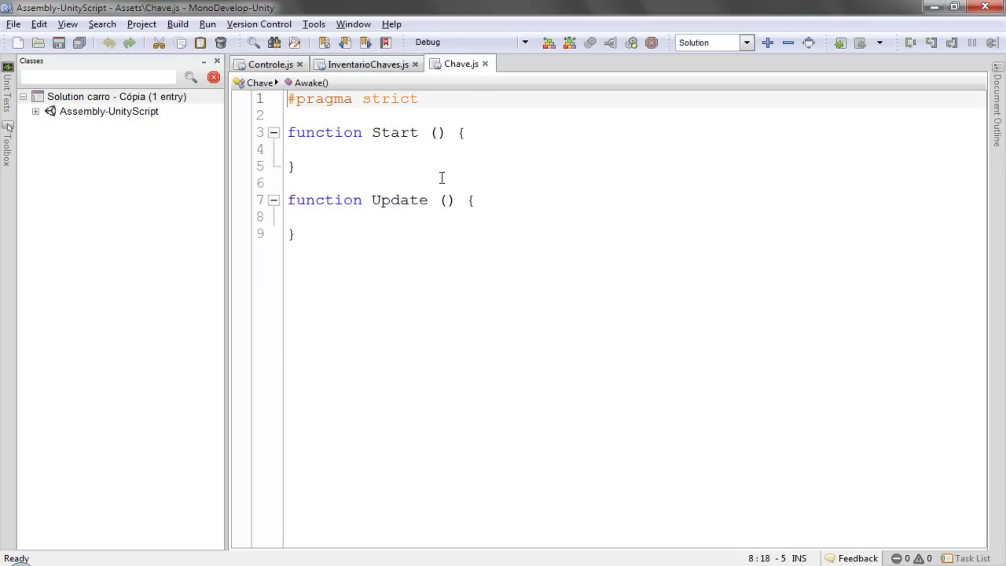
{"action": "left_click", "coordinate": [474, 98]}
{"action": "key", "text": "Return"}
{"action": "key", "text": "Return"}
{"action": "type", "text": "var Heroi: Game"}
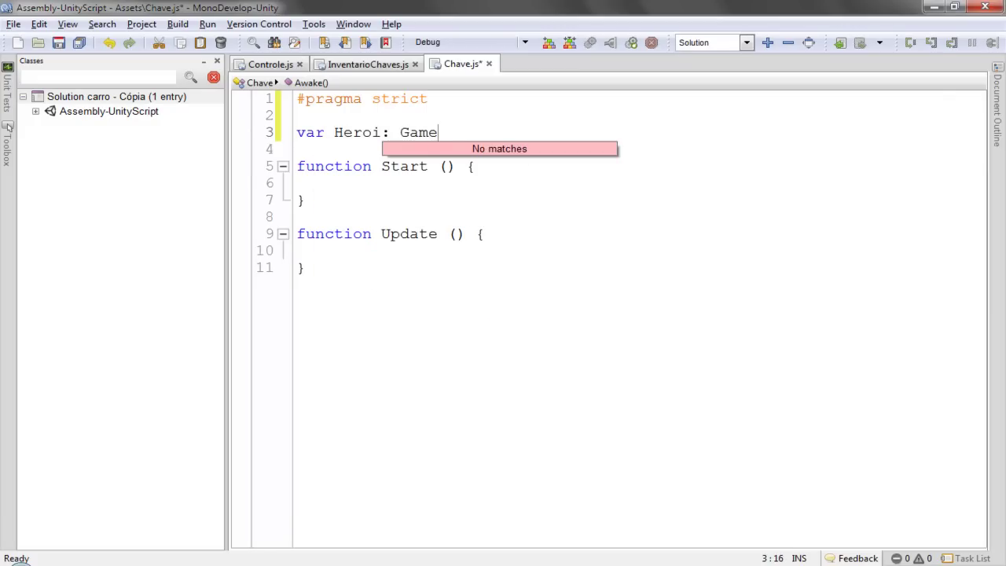
{"action": "type", "text": "Object"}
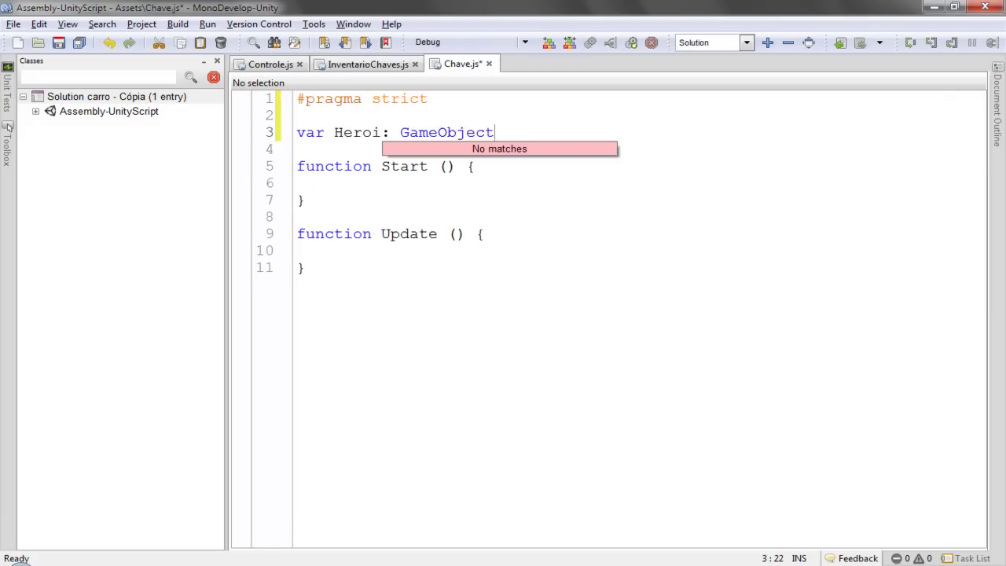
{"action": "type", "text": ";"}
{"action": "left_click", "coordinate": [340, 134]}
{"action": "double_click", "coordinate": [340, 133]}
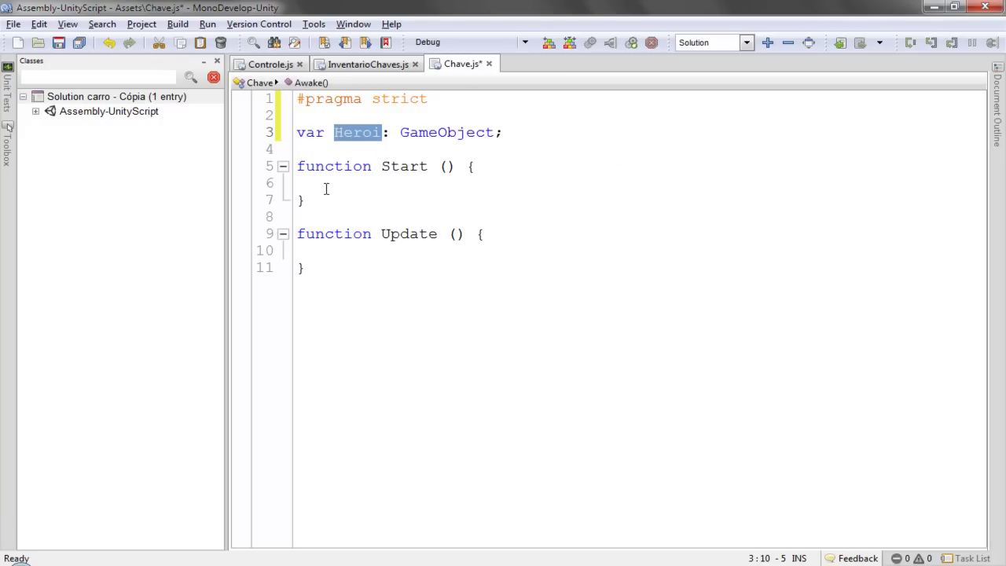
{"action": "left_click", "coordinate": [518, 129]}
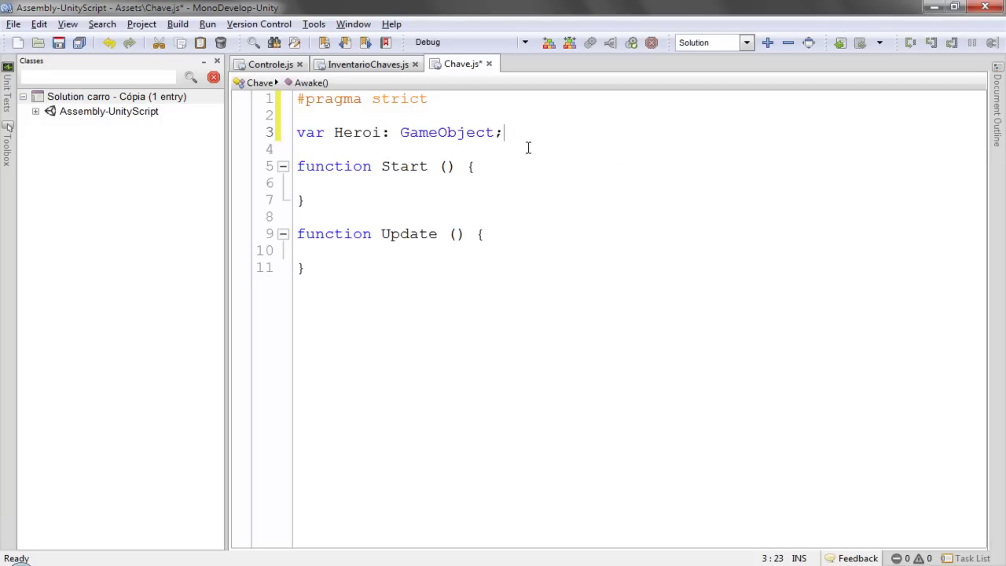
Add the 'var Distancia: float;' and 'var AuxChave: InventarioChaves;' declarations.
{"action": "key", "text": "Return"}
{"action": "type", "text": "var Distancia"}
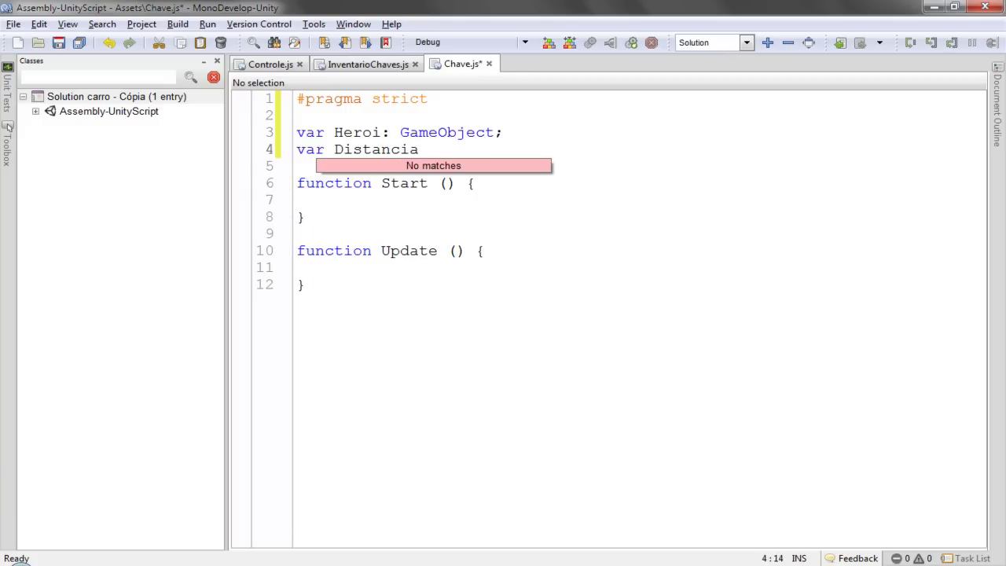
{"action": "type", "text": ": float;"}
{"action": "key", "text": "Return"}
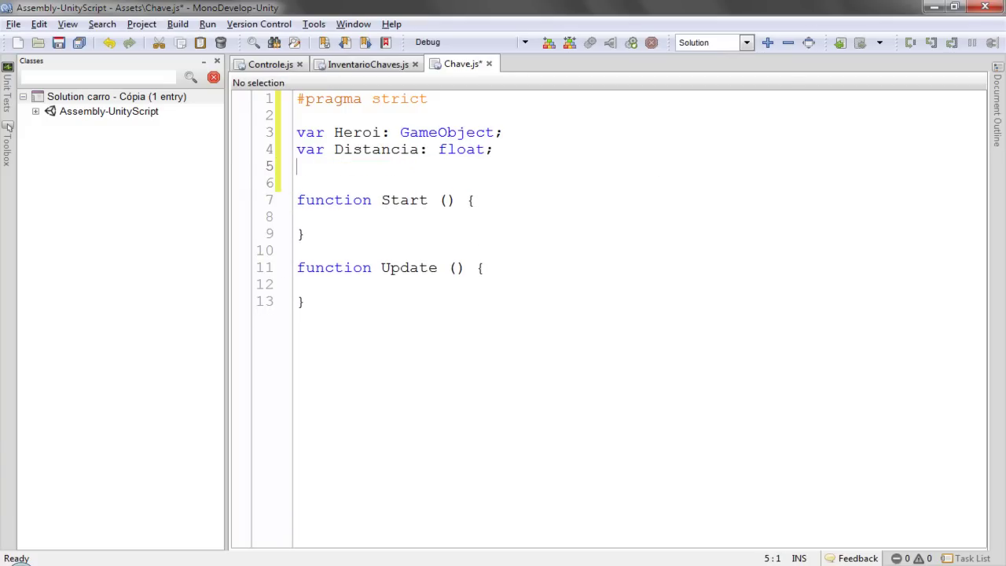
{"action": "type", "text": "var "}
{"action": "type", "text": "A"}
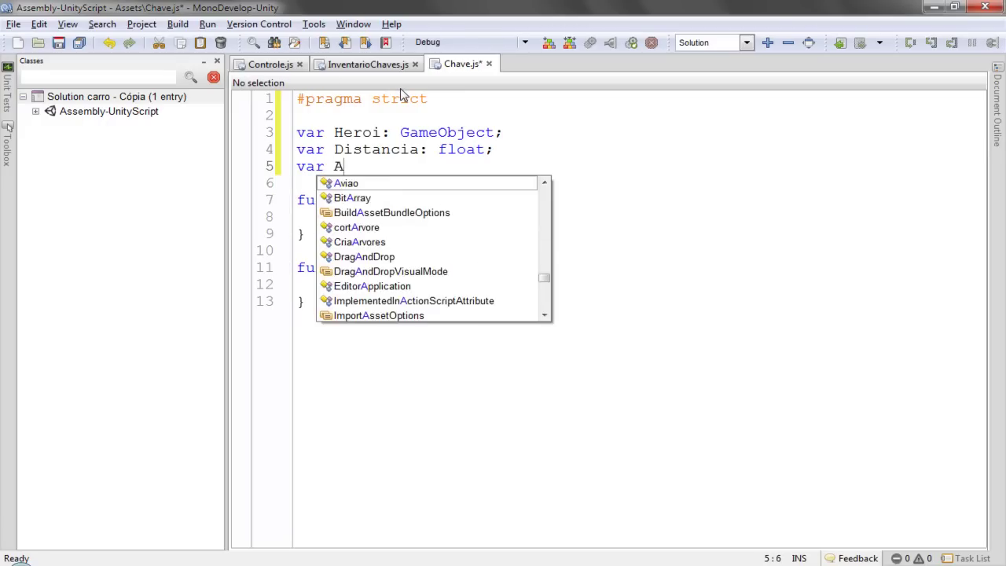
{"action": "type", "text": "uxChave"}
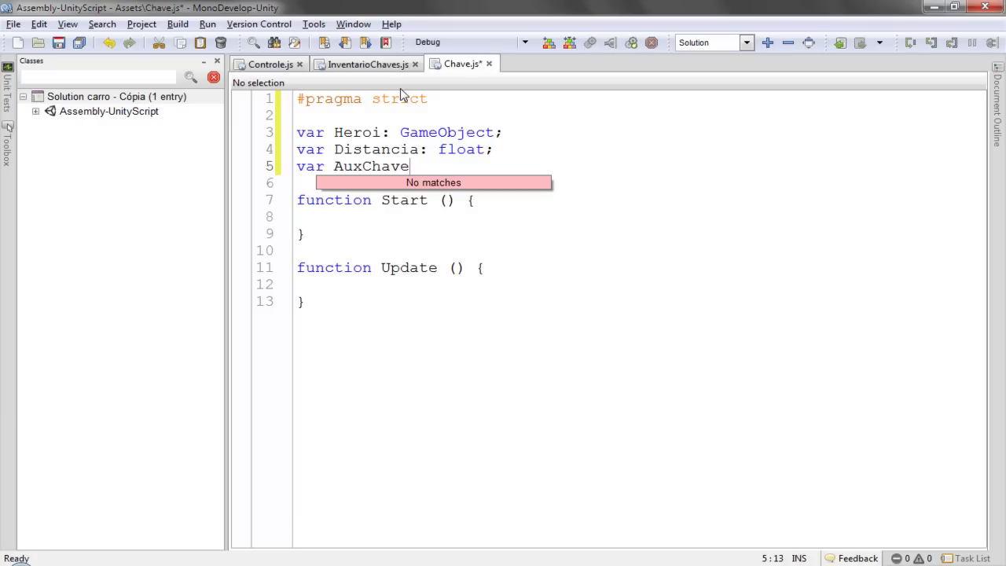
{"action": "type", "text": ": "}
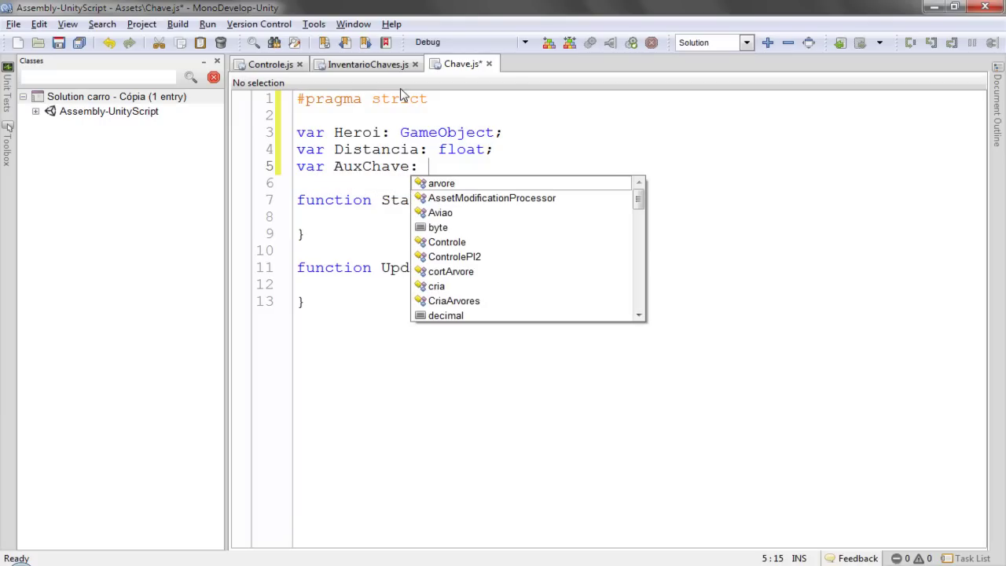
{"action": "type", "text": "In"}
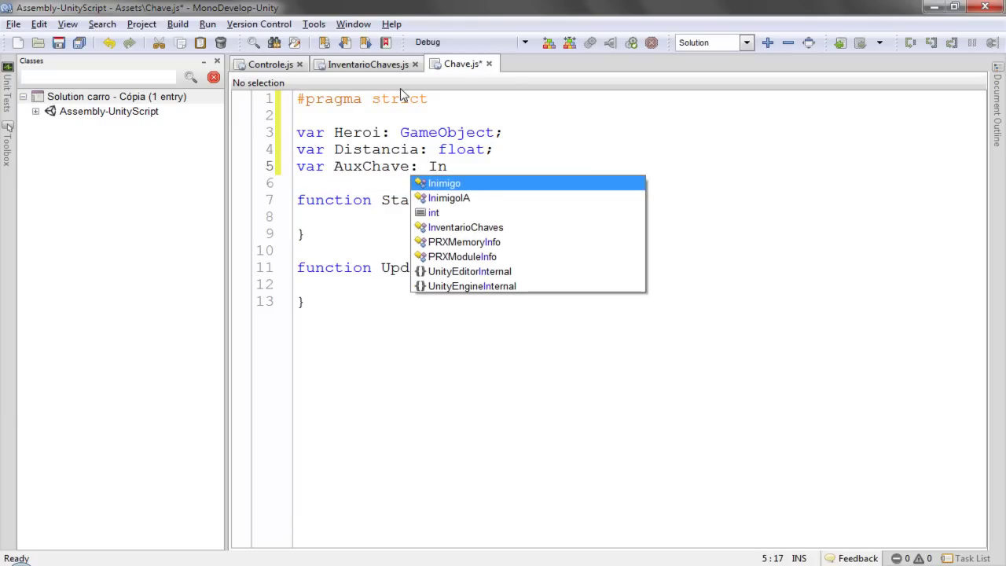
{"action": "key", "text": "Down"}
{"action": "key", "text": "Down"}
{"action": "key", "text": "Down"}
{"action": "key", "text": "Return"}
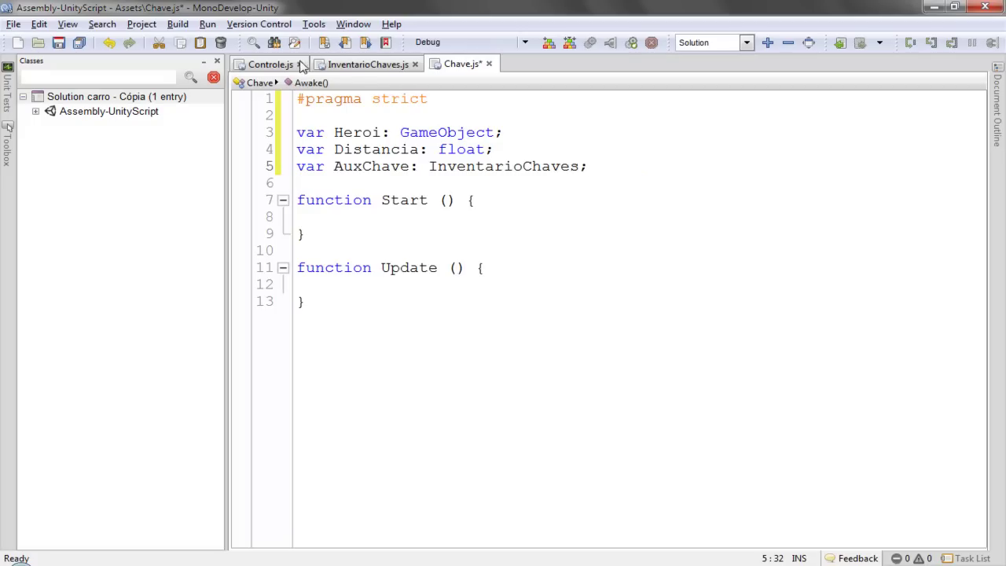
{"action": "left_click", "coordinate": [355, 68]}
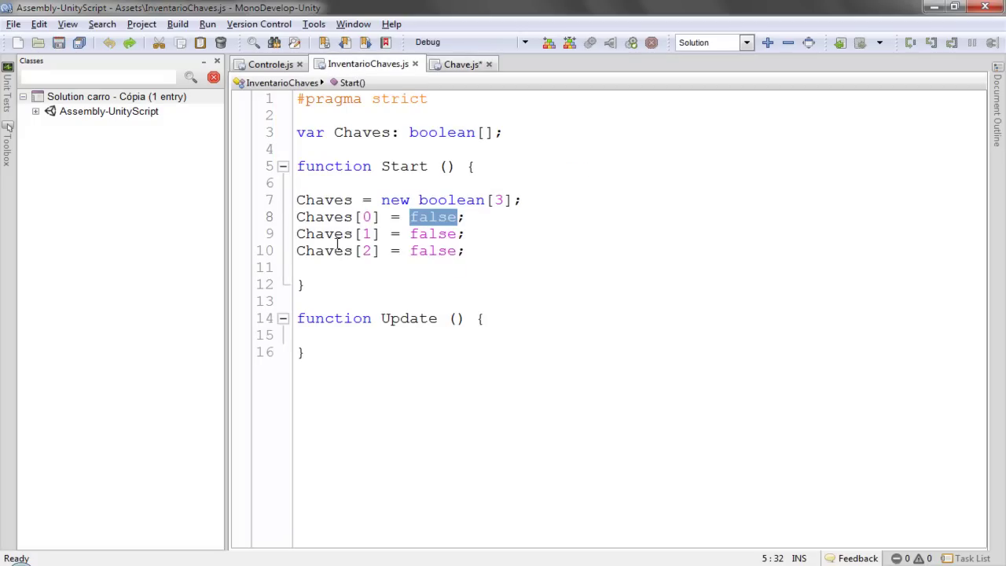
Save Chave.js and add an 'if (!Heroi)' block inside Update.
{"action": "left_click", "coordinate": [449, 66]}
{"action": "key", "text": "ctrl+s"}
{"action": "left_click_drag", "start_coordinate": [506, 255], "coordinate": [512, 283]}
{"action": "left_click", "coordinate": [509, 267]}
{"action": "key", "text": "Return"}
{"action": "key", "text": "Return"}
{"action": "type", "text": "if "}
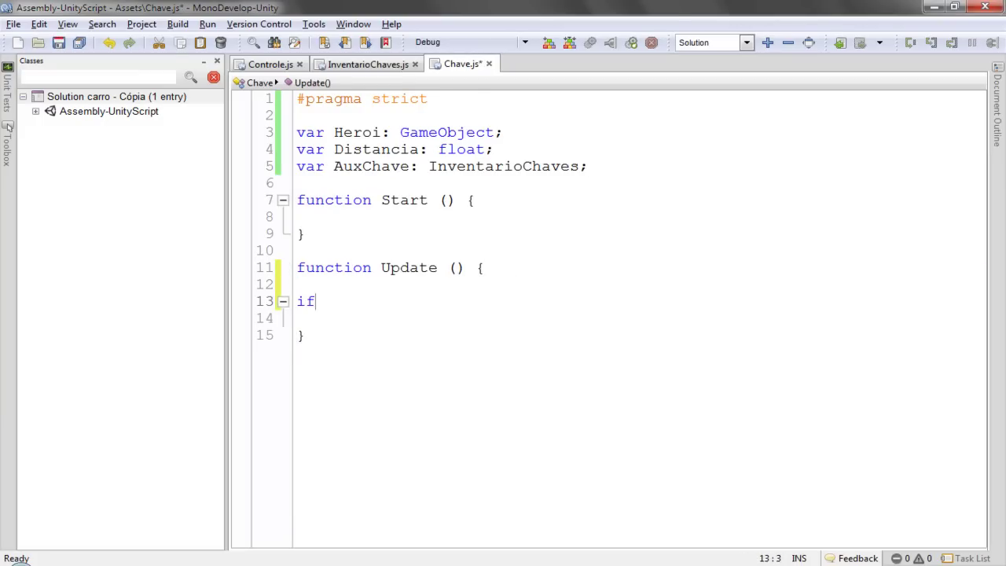
{"action": "type", "text": "()"}
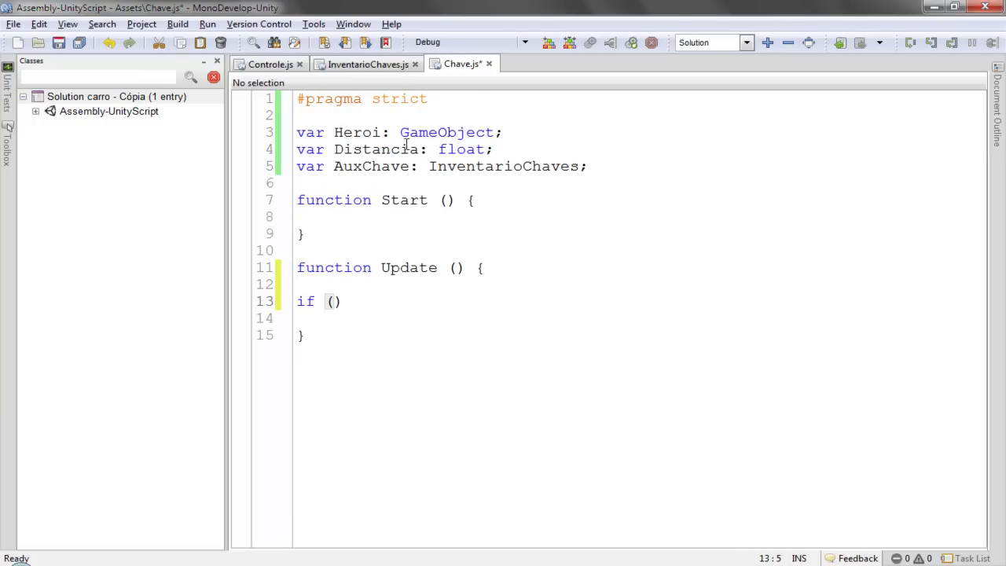
{"action": "double_click", "coordinate": [339, 132]}
{"action": "left_click", "coordinate": [337, 301]}
{"action": "type", "text": "!Heroi"}
{"action": "key", "text": "End"}
{"action": "key", "text": "Return"}
Inside the if block, assign Heroi = GameObject.Find("") with an empty name.
{"action": "key", "text": "Return"}
{"action": "key", "text": "Return"}
{"action": "type", "text": "}"}
{"action": "left_click", "coordinate": [297, 335]}
{"action": "type", "text": "Heroi = Game"}
{"action": "key", "text": "Return"}
{"action": "type", "text": ".fo"}
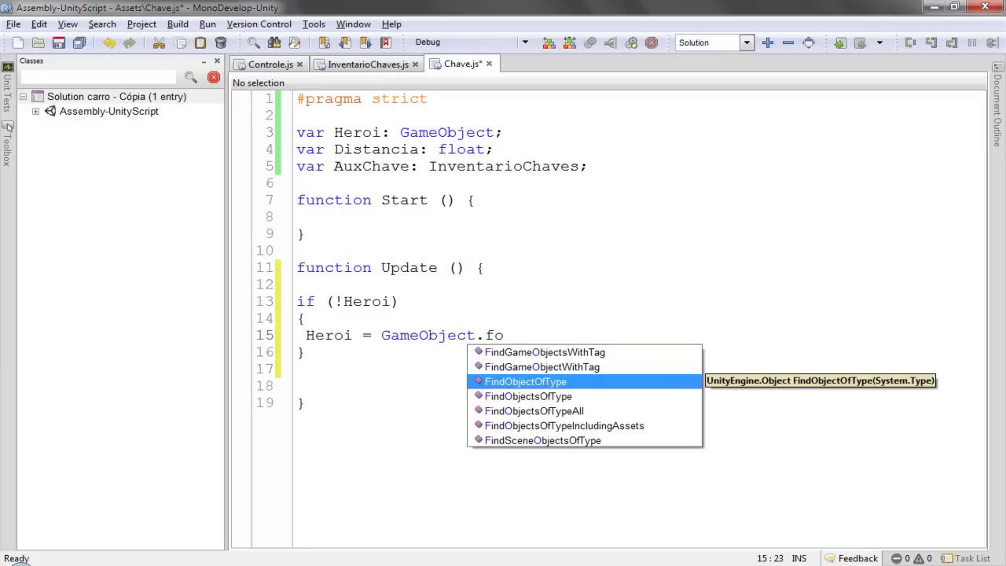
{"action": "key", "text": "BackSpace"}
{"action": "key", "text": "BackSpace"}
{"action": "type", "text": "fi"}
{"action": "key", "text": "Return"}
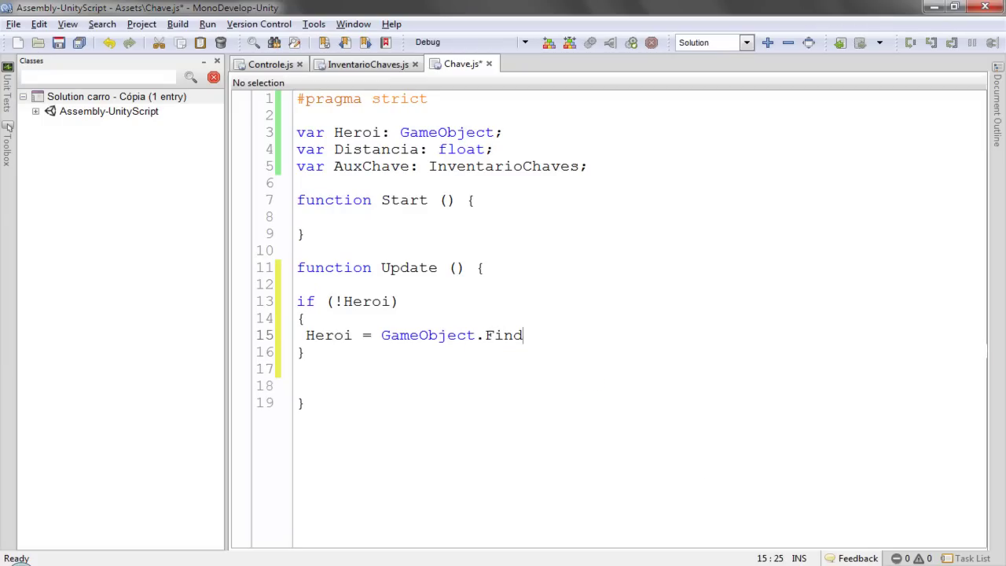
{"action": "type", "text": "()"}
{"action": "type", "text": "\""}
{"action": "key", "text": "End"}
{"action": "type", "text": ";"}
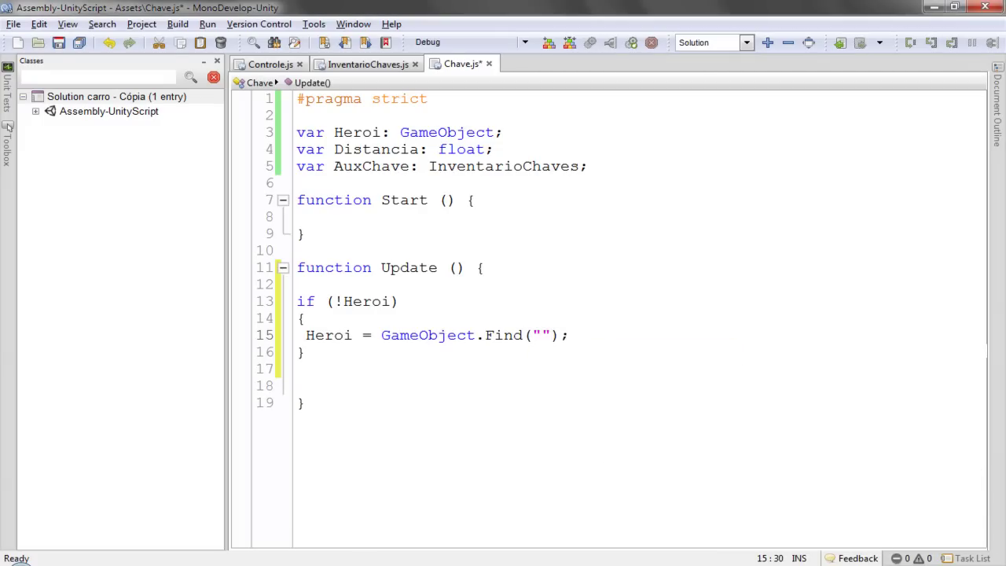
Fill the Find argument with "Heroi" and add a Heroi.GetComponent("") line below it.
{"action": "key", "text": "alt+Tab"}
{"action": "left_click", "coordinate": [503, 148]}
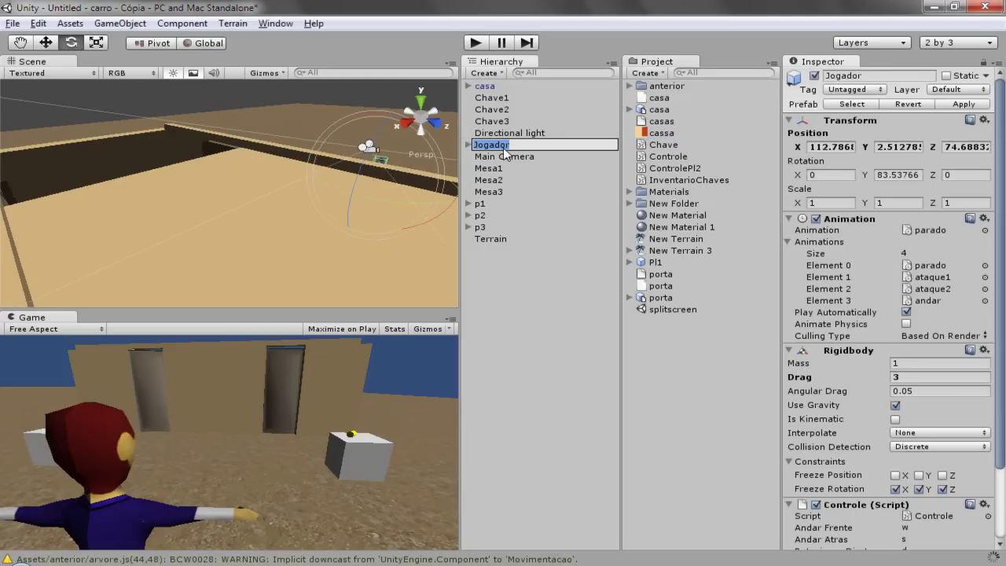
{"action": "key", "text": "alt+Tab"}
{"action": "type", "text": "Heroi"}
{"action": "double_click", "coordinate": [315, 336]}
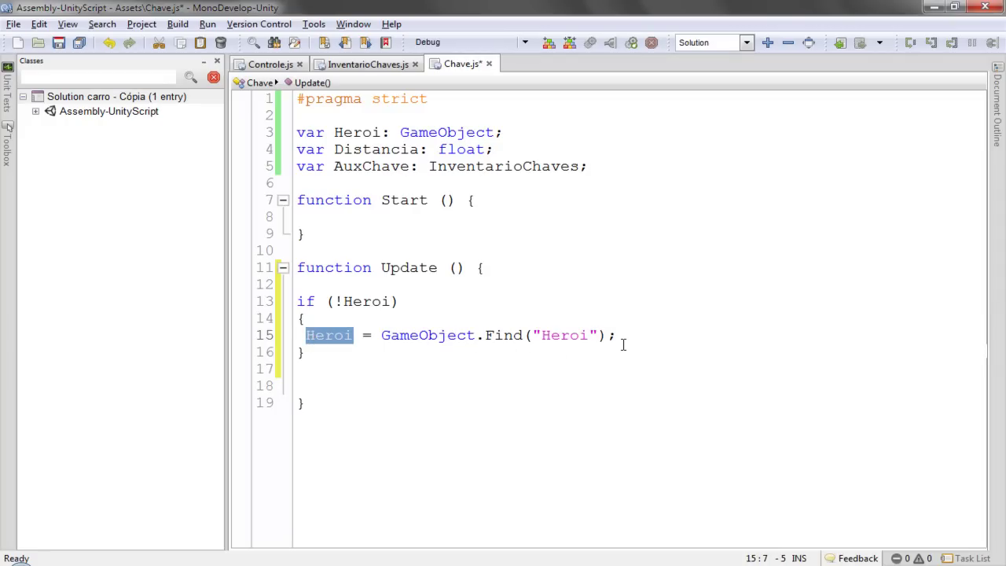
{"action": "left_click", "coordinate": [632, 338]}
{"action": "key", "text": "Return"}
{"action": "type", "text": "Heroi."}
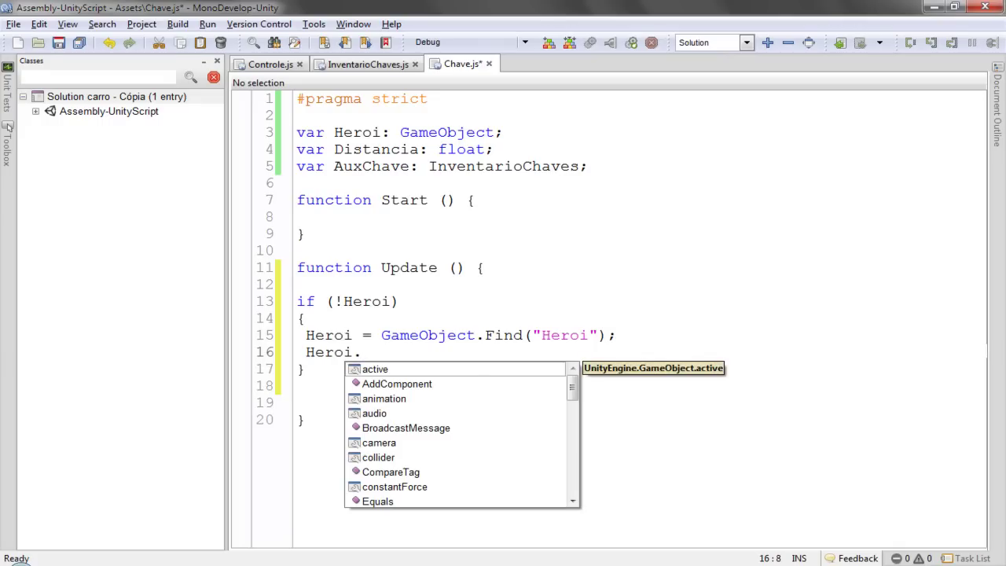
{"action": "type", "text": "ge"}
{"action": "key", "text": "Return"}
{"action": "type", "text": "()"}
{"action": "type", "text": "\"\""}
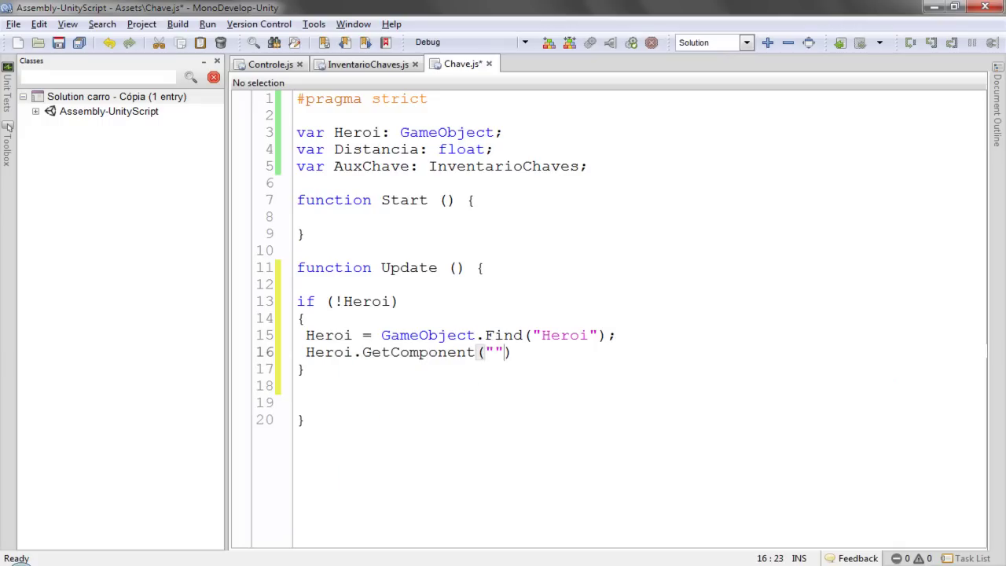
Make line 16 read AuxChave = Heroi.GetComponent("InventarioChaves");.
{"action": "double_click", "coordinate": [522, 165]}
{"action": "key", "text": "ctrl+c"}
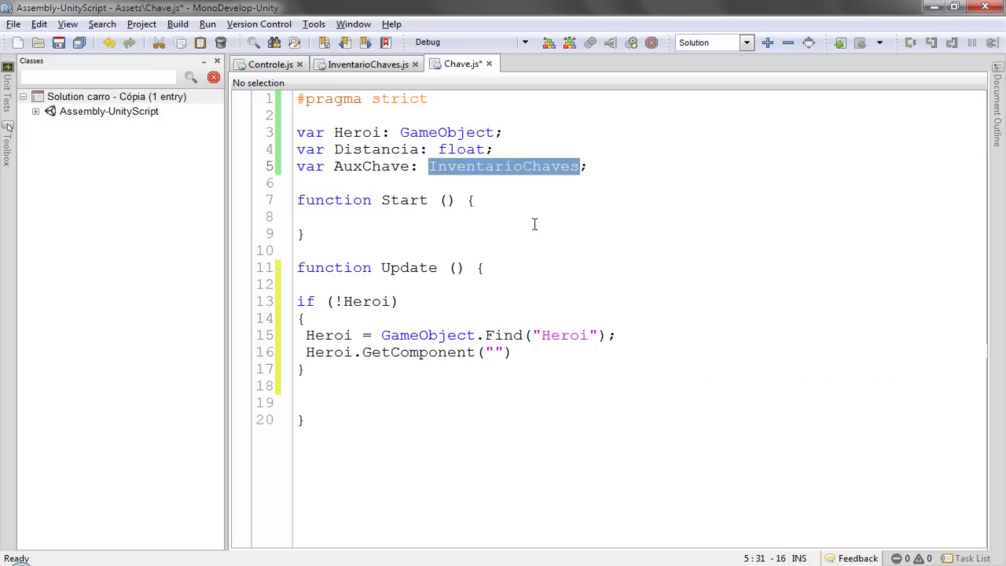
{"action": "left_click", "coordinate": [500, 351]}
{"action": "key", "text": "ctrl+v"}
{"action": "left_click", "coordinate": [681, 350]}
{"action": "type", "text": ";"}
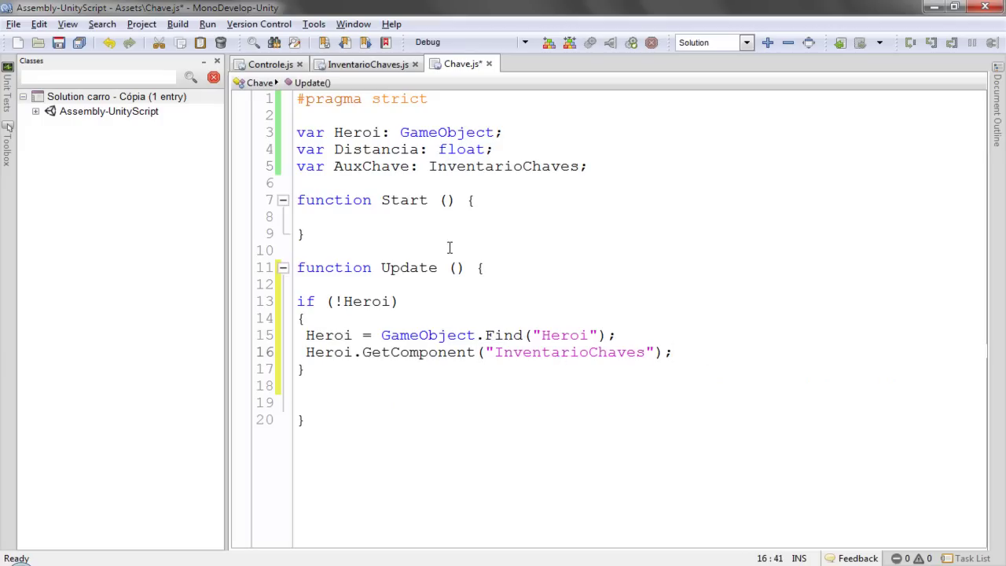
{"action": "double_click", "coordinate": [371, 169]}
{"action": "key", "text": "ctrl+c"}
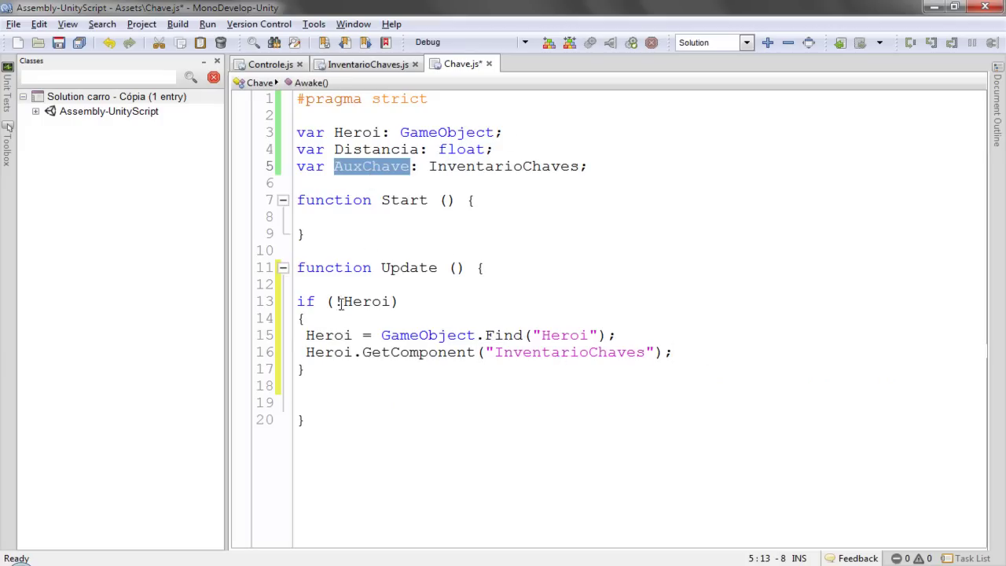
{"action": "left_click", "coordinate": [306, 352]}
{"action": "key", "text": "ctrl+v"}
{"action": "type", "text": "="}
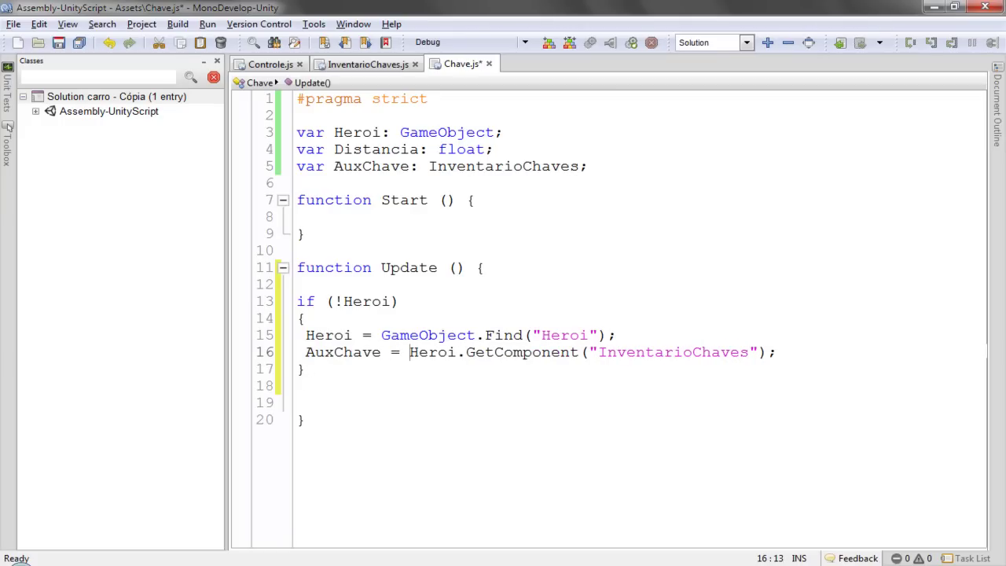
{"action": "double_click", "coordinate": [324, 352]}
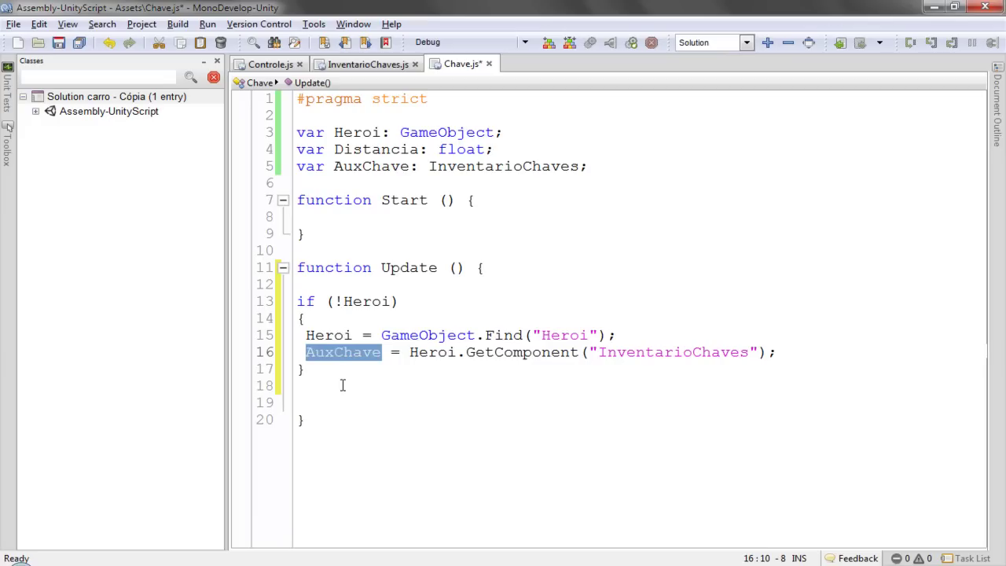
Add an empty else { } block after the if block.
{"action": "left_click", "coordinate": [381, 371]}
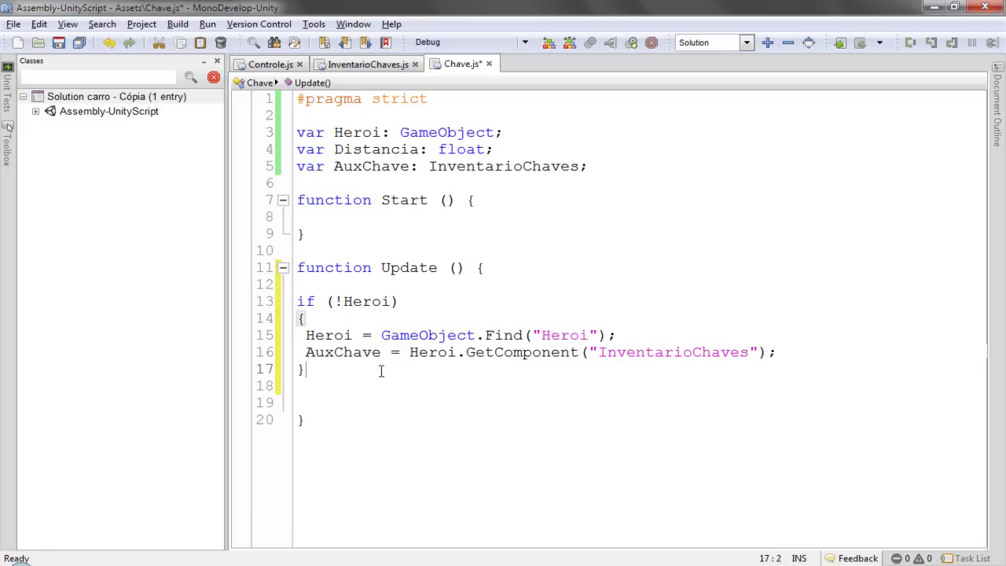
{"action": "key", "text": "Return"}
{"action": "type", "text": "else"}
{"action": "key", "text": "Return"}
{"action": "type", "text": "{"}
{"action": "key", "text": "Return"}
{"action": "key", "text": "Return"}
{"action": "key", "text": "Return"}
{"action": "type", "text": "}"}
{"action": "left_click", "coordinate": [297, 418]}
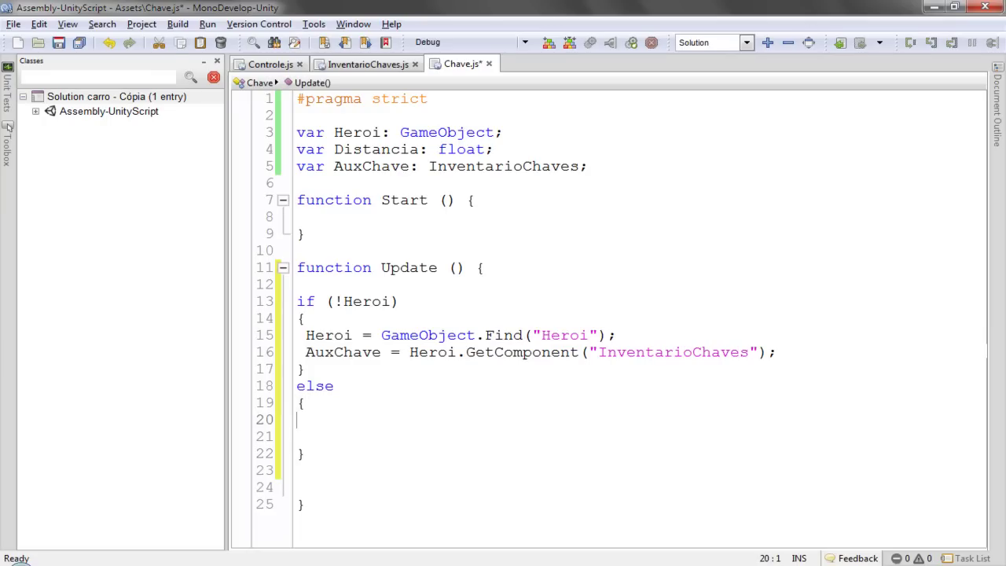
Start the else block with 'Distancia = Vector3.Distance();' using the copied variable name and autocomplete.
{"action": "double_click", "coordinate": [367, 153]}
{"action": "key", "text": "ctrl+c"}
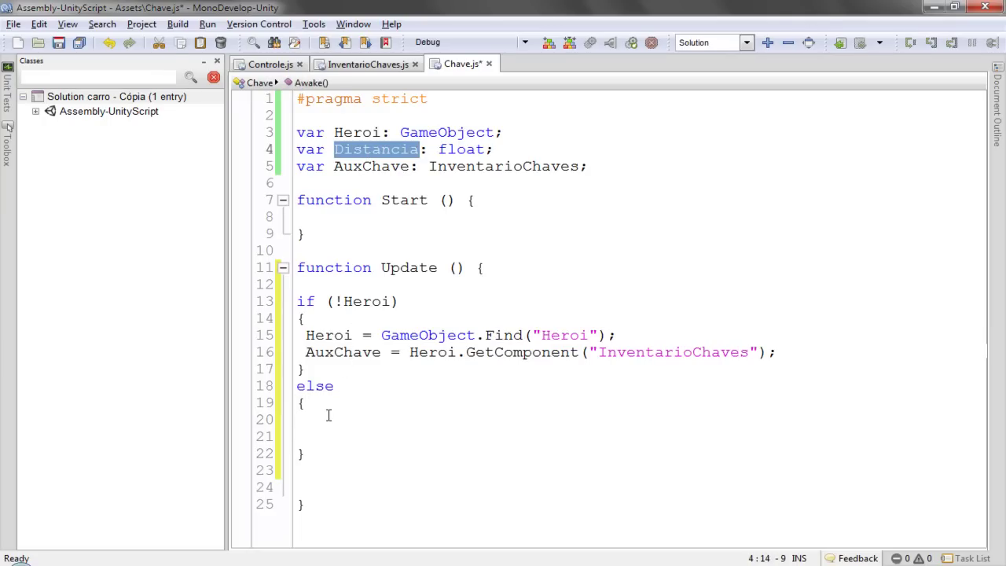
{"action": "left_click", "coordinate": [327, 419]}
{"action": "key", "text": "ctrl+v"}
{"action": "type", "text": "="}
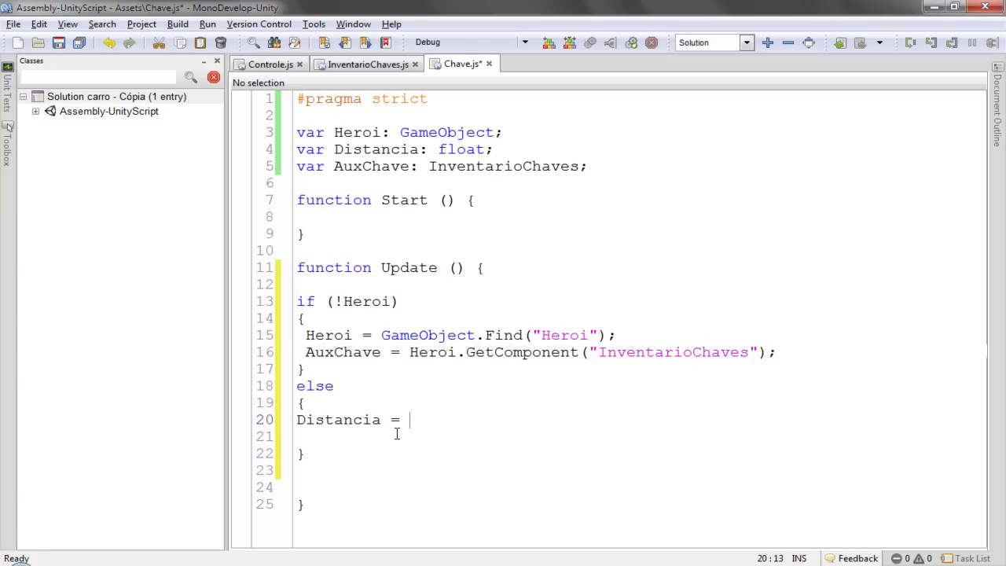
{"action": "type", "text": "Vex"}
{"action": "key", "text": "BackSpace"}
{"action": "type", "text": "c"}
{"action": "key", "text": "Down"}
{"action": "key", "text": "Return"}
{"action": "type", "text": ".d"}
{"action": "key", "text": "Return"}
{"action": "type", "text": "*"}
{"action": "key", "text": "BackSpace"}
{"action": "type", "text": "())"}
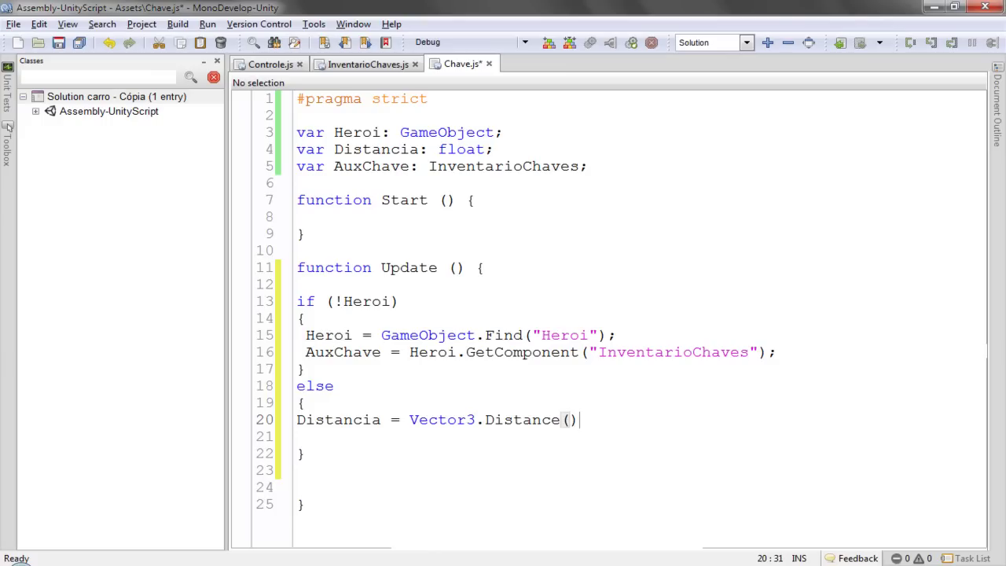
{"action": "type", "text": ";"}
Fill the Distance arguments with Heroi.transform.position and a copied transform.position.
{"action": "left_click", "coordinate": [571, 419]}
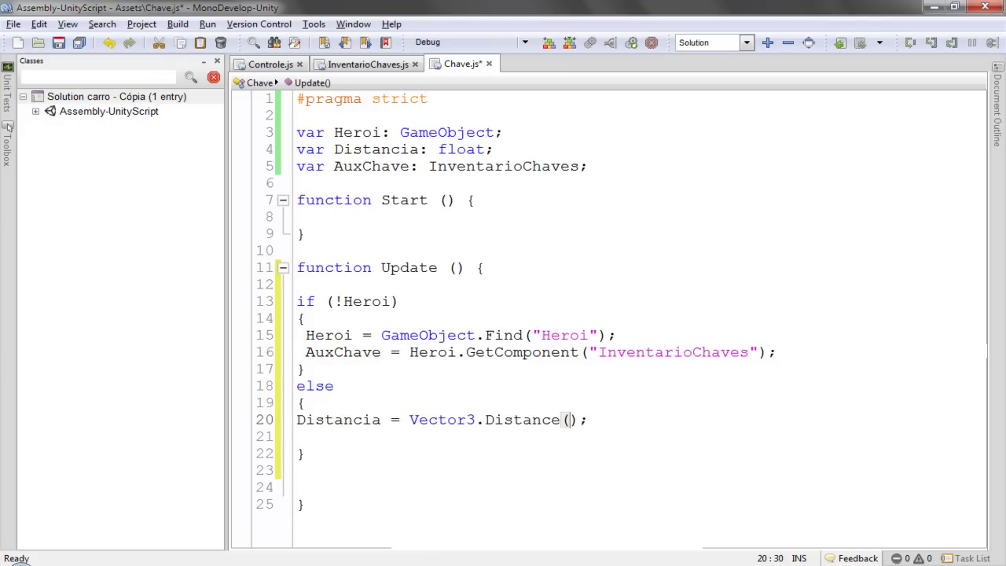
{"action": "left_click", "coordinate": [336, 336]}
{"action": "double_click", "coordinate": [336, 335]}
{"action": "left_click", "coordinate": [567, 419]}
{"action": "key", "text": "ctrl+v"}
{"action": "type", "text": ".tra"}
{"action": "key", "text": "Return"}
{"action": "type", "text": ".po"}
{"action": "key", "text": "Return"}
{"action": "type", "text": ","}
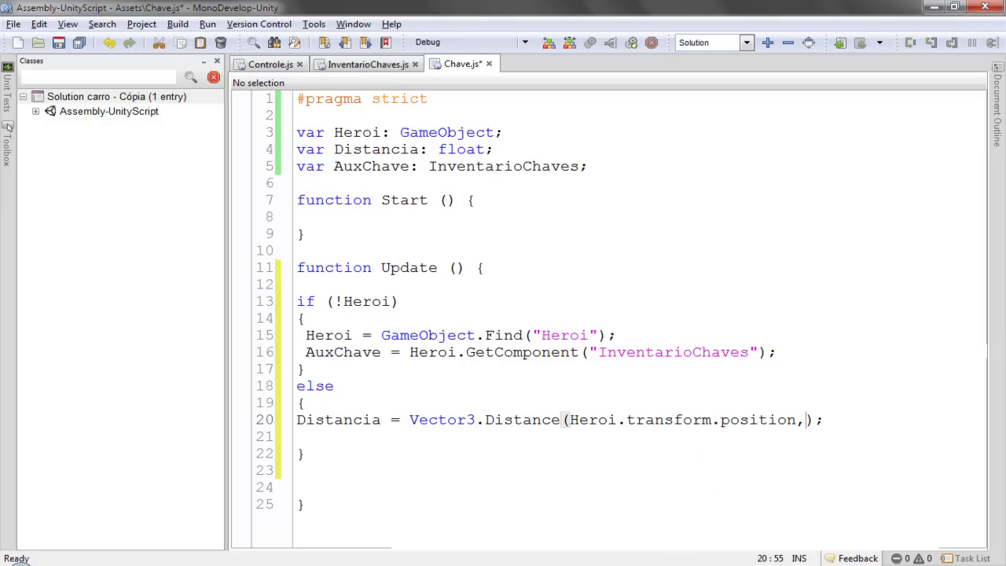
{"action": "type", "text": "tran"}
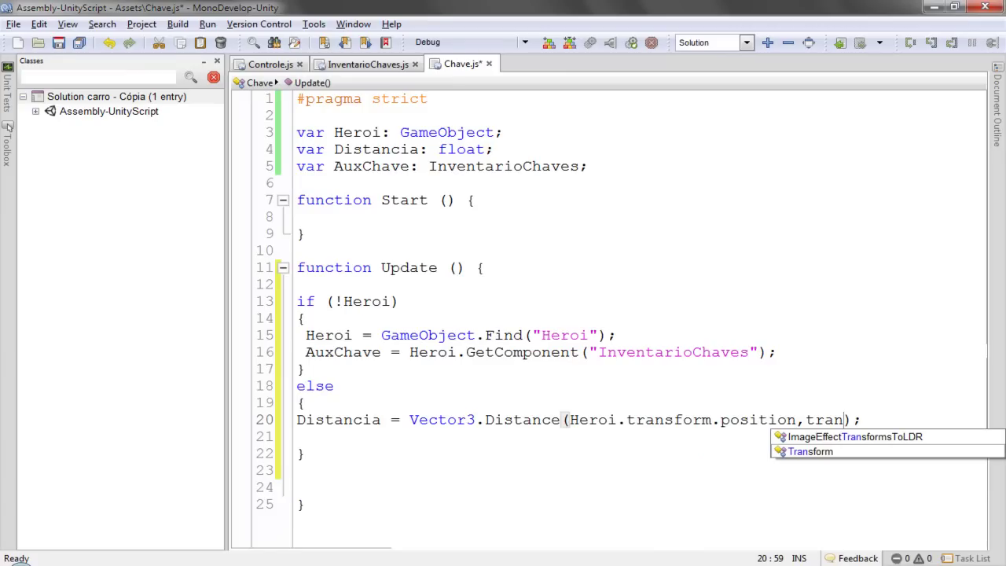
{"action": "key", "text": "Escape"}
{"action": "key", "text": "BackSpace"}
{"action": "key", "text": "BackSpace"}
{"action": "key", "text": "BackSpace"}
{"action": "key", "text": "BackSpace"}
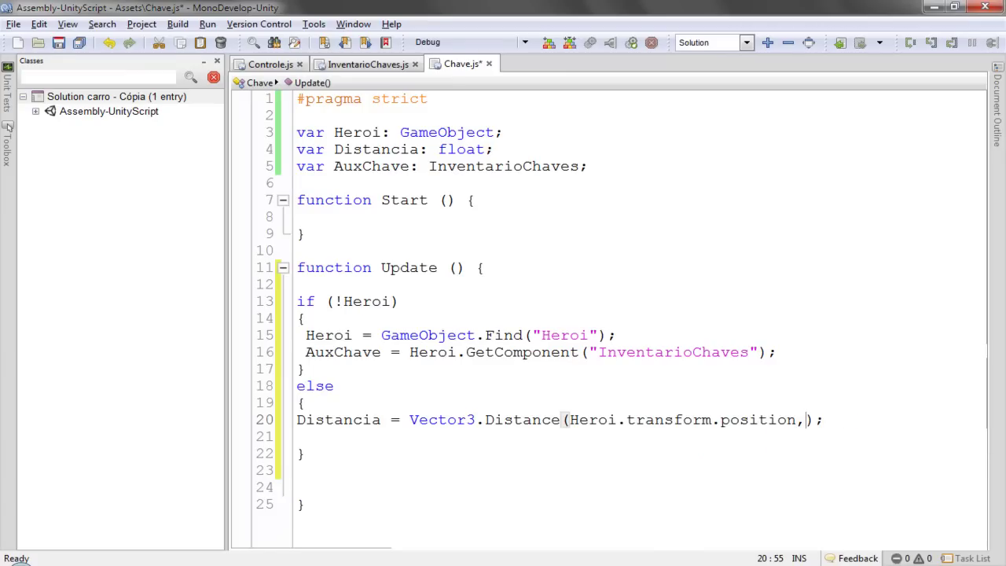
{"action": "key", "text": "Left"}
{"action": "key", "text": "shift+Left"}
{"action": "key", "text": "shift+Left"}
{"action": "key", "text": "shift+Left"}
{"action": "key", "text": "shift+Left"}
{"action": "key", "text": "shift+Left"}
{"action": "key", "text": "shift+Left"}
{"action": "key", "text": "shift+Left"}
{"action": "key", "text": "shift+Left"}
{"action": "key", "text": "shift+Left"}
{"action": "key", "text": "ctrl+c"}
{"action": "key", "text": "Right"}
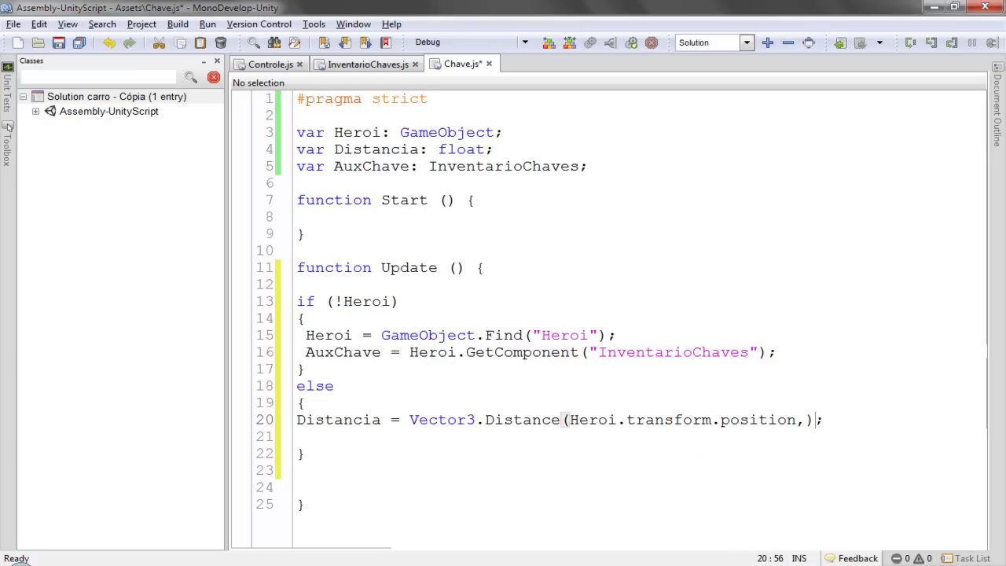
{"action": "key", "text": "Right"}
{"action": "key", "text": "ctrl+v"}
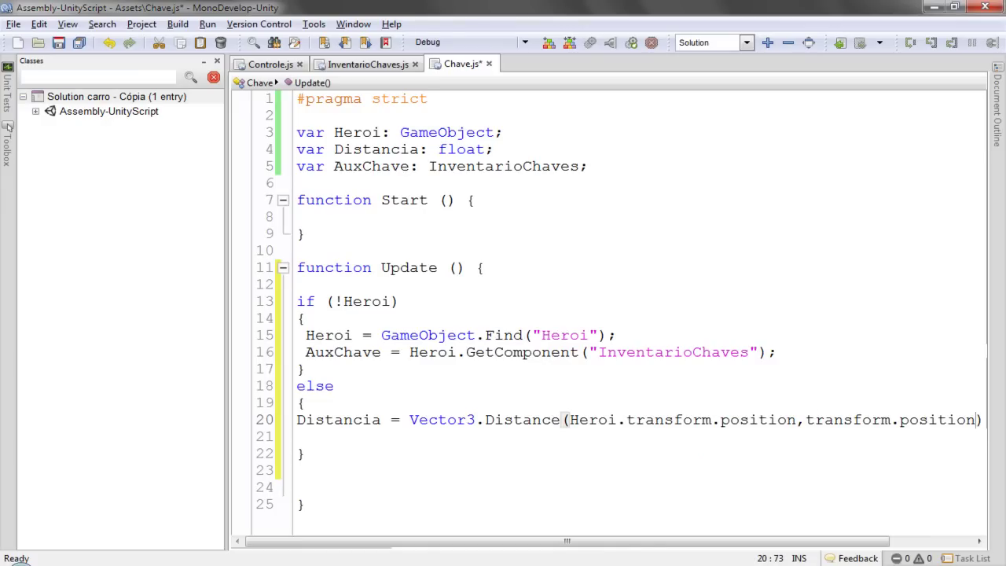
Indent the Distancia line and add an 'if (Distancia<2)' check with an opening brace below it.
{"action": "left_click", "coordinate": [303, 423]}
{"action": "left_click", "coordinate": [300, 425]}
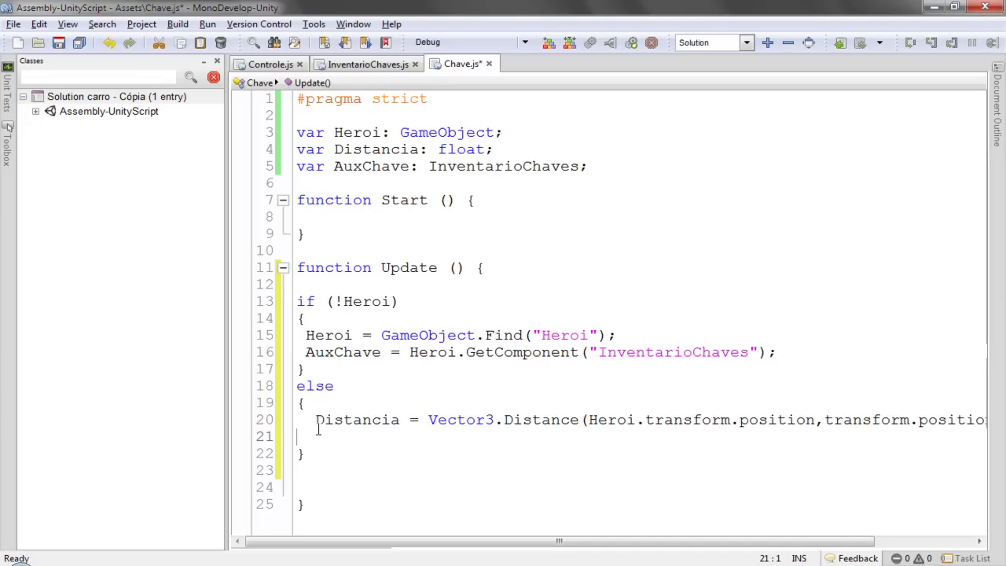
{"action": "left_click", "coordinate": [317, 431]}
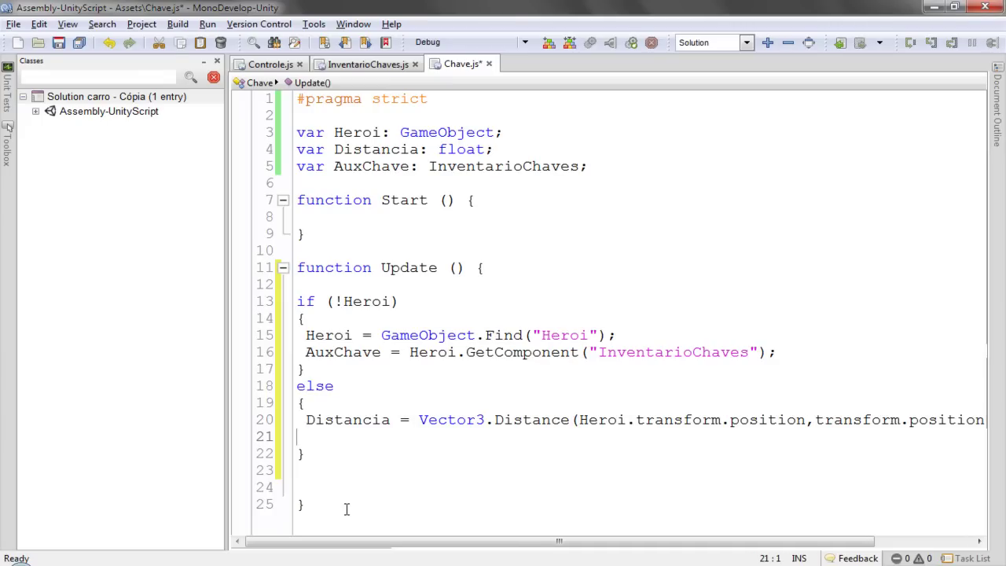
{"action": "type", "text": "if ()("}
{"action": "key", "text": "BackSpace"}
{"action": "key", "text": "Left"}
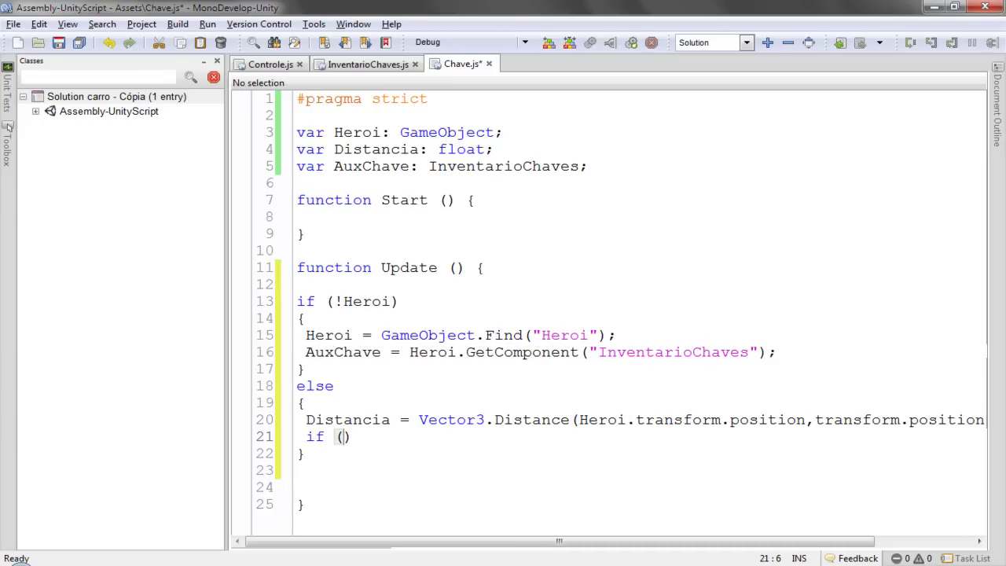
{"action": "key", "text": "ctrl+v"}
{"action": "key", "text": "ctrl+z"}
{"action": "double_click", "coordinate": [370, 422]}
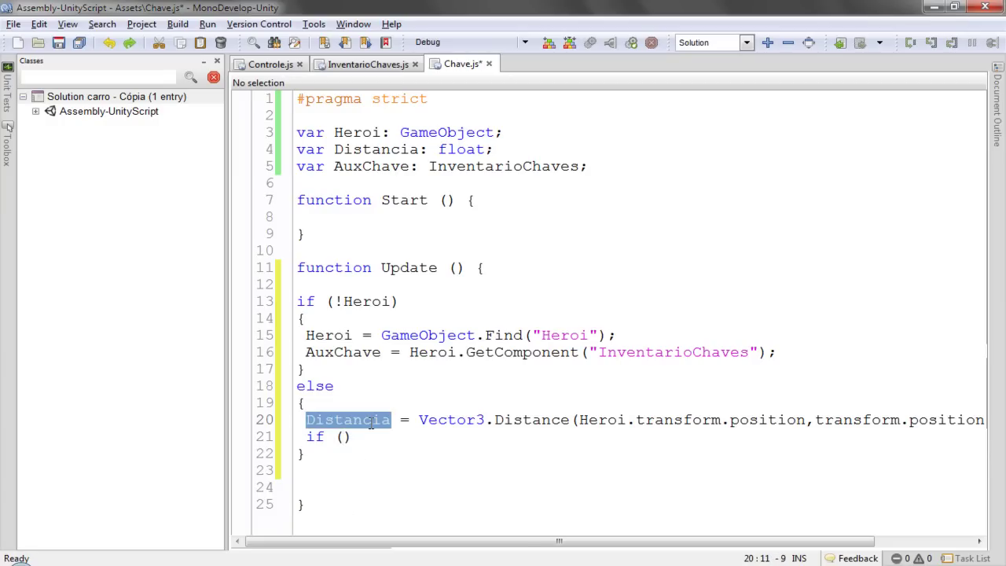
{"action": "left_click", "coordinate": [343, 437]}
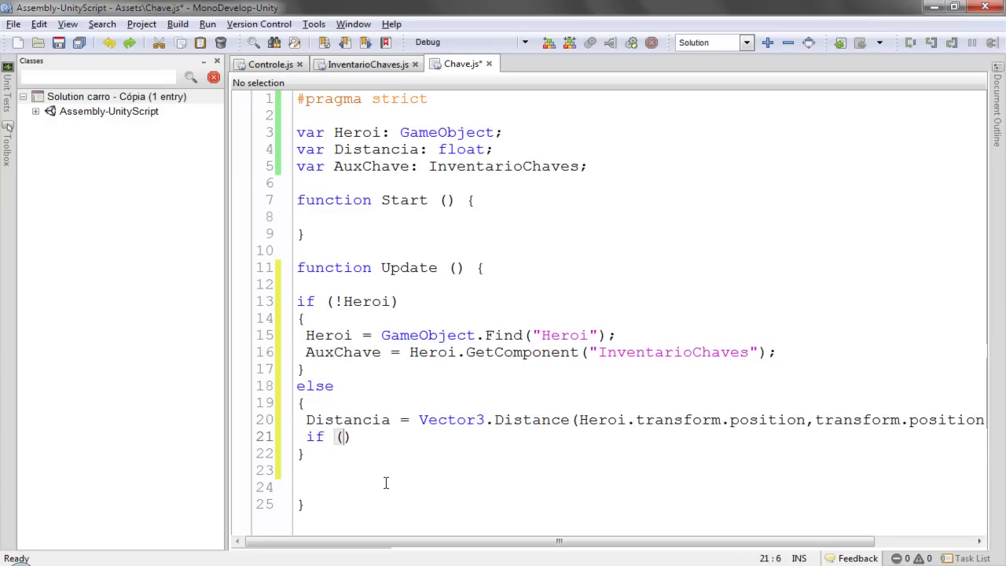
{"action": "key", "text": "ctrl+v"}
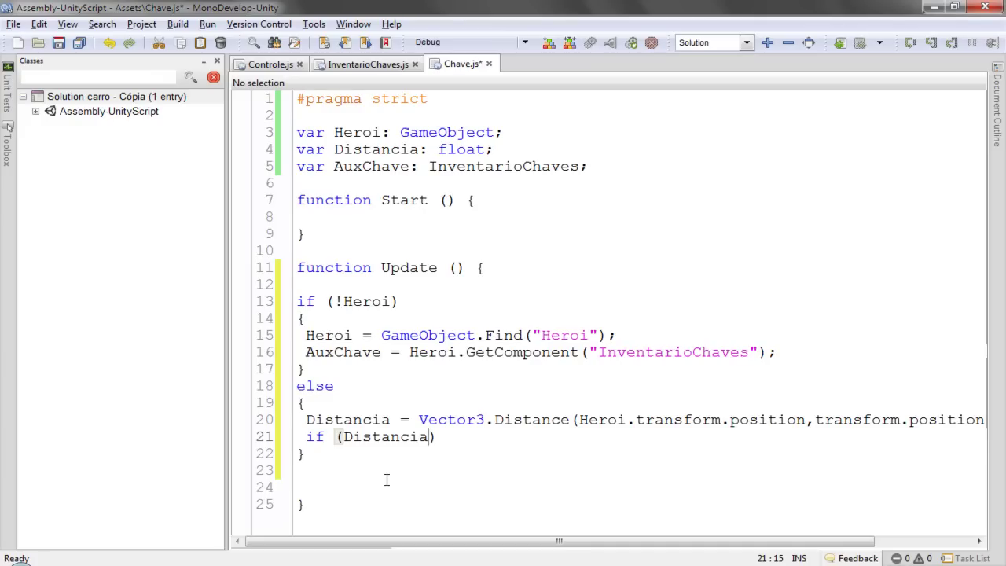
{"action": "type", "text": "<2"}
{"action": "key", "text": "End"}
{"action": "key", "text": "Return"}
{"action": "type", "text": "{"}
{"action": "key", "text": "Return"}
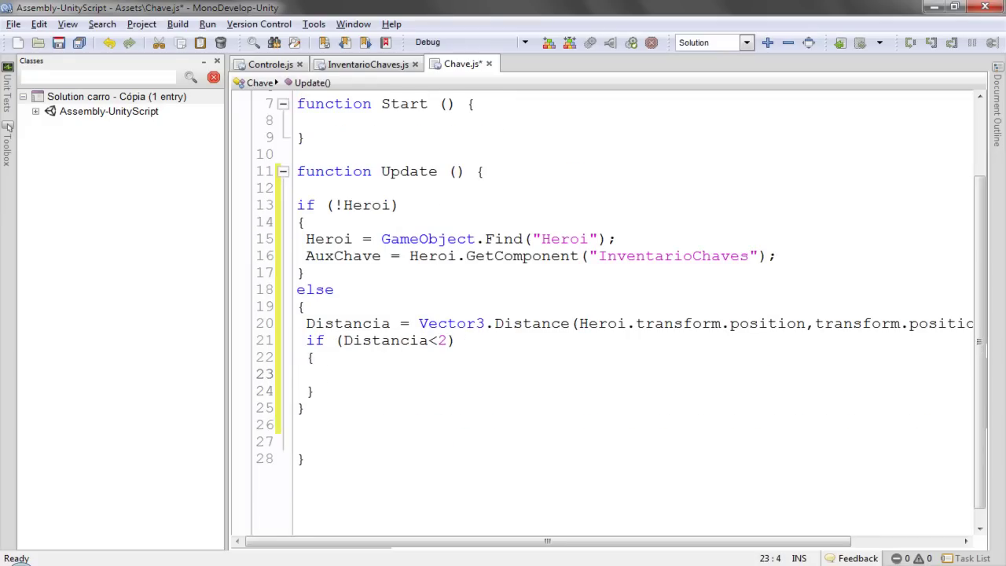
Inside the range check, add an 'if(Input.GetKeyDown("e"))' block with braces.
{"action": "type", "text": "if"}
{"action": "key", "text": "BackSpace"}
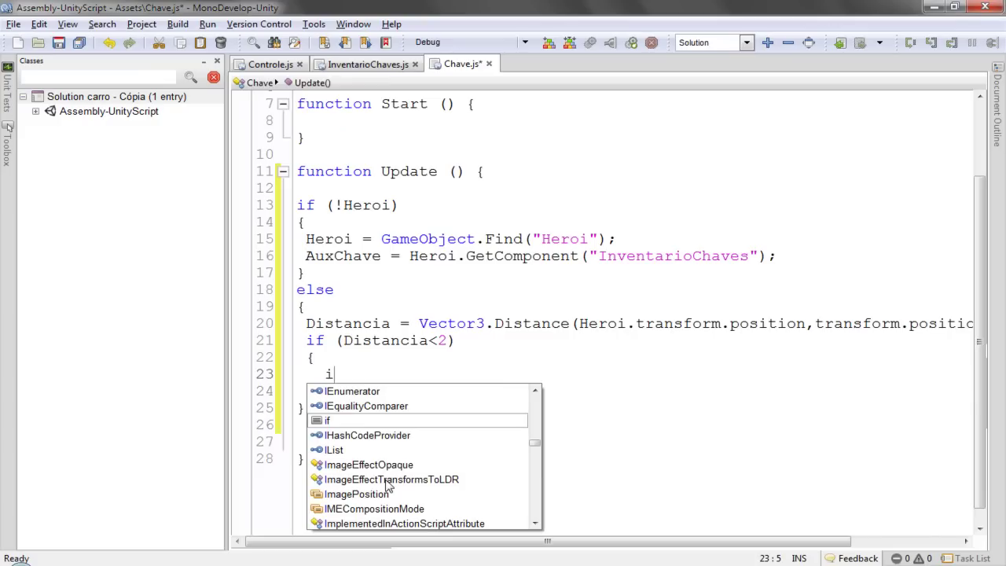
{"action": "type", "text": "f("}
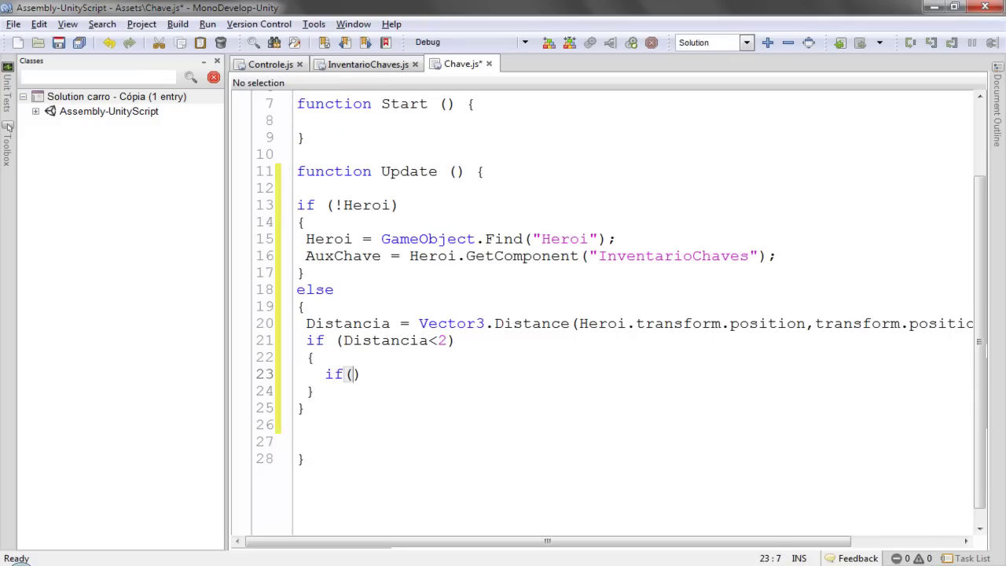
{"action": "type", "text": "in"}
{"action": "key", "text": "Down"}
{"action": "key", "text": "Down"}
{"action": "key", "text": "Down"}
{"action": "key", "text": "Down"}
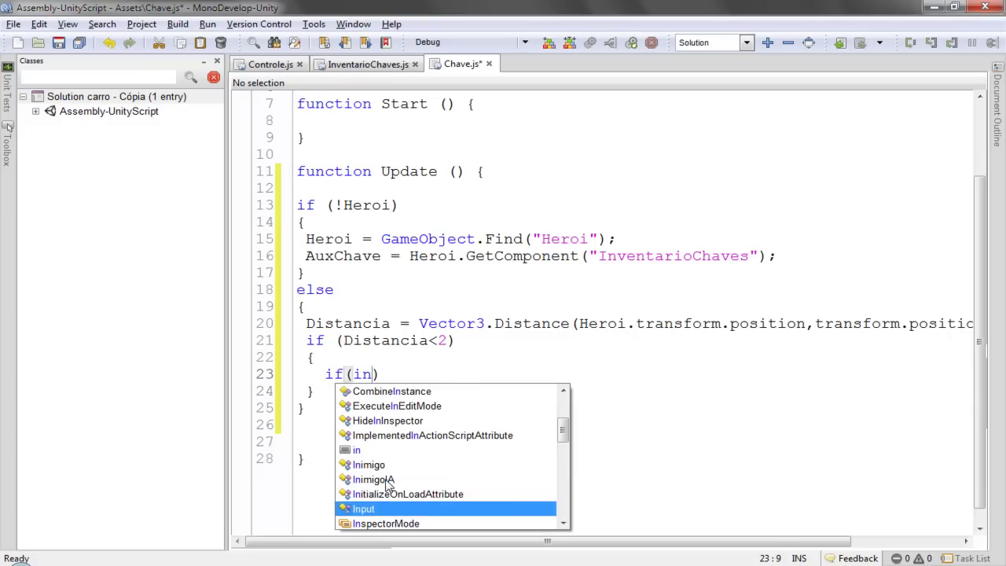
{"action": "key", "text": "Return"}
{"action": "type", "text": ".ge"}
{"action": "key", "text": "Down"}
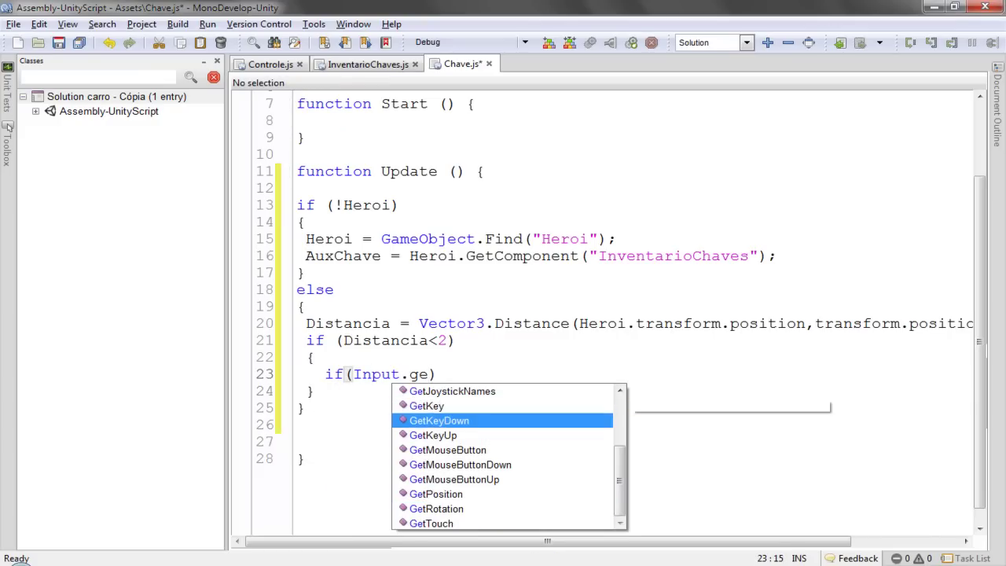
{"action": "key", "text": "Return"}
{"action": "type", "text": "(\""}
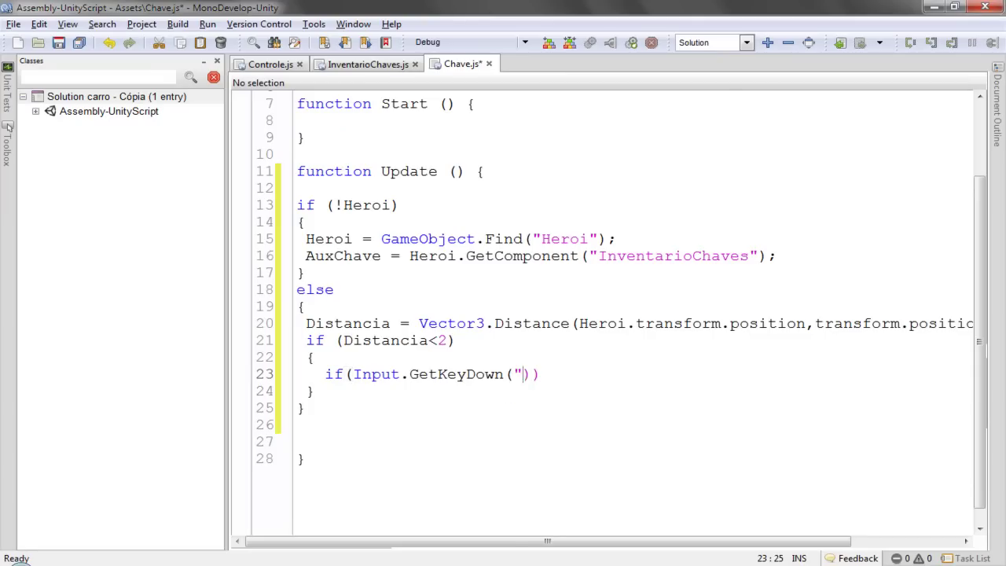
{"action": "type", "text": "e"}
{"action": "key", "text": "End"}
{"action": "key", "text": "Return"}
{"action": "type", "text": "{"}
{"action": "key", "text": "Return"}
{"action": "key", "text": "Return"}
{"action": "type", "text": "}"}
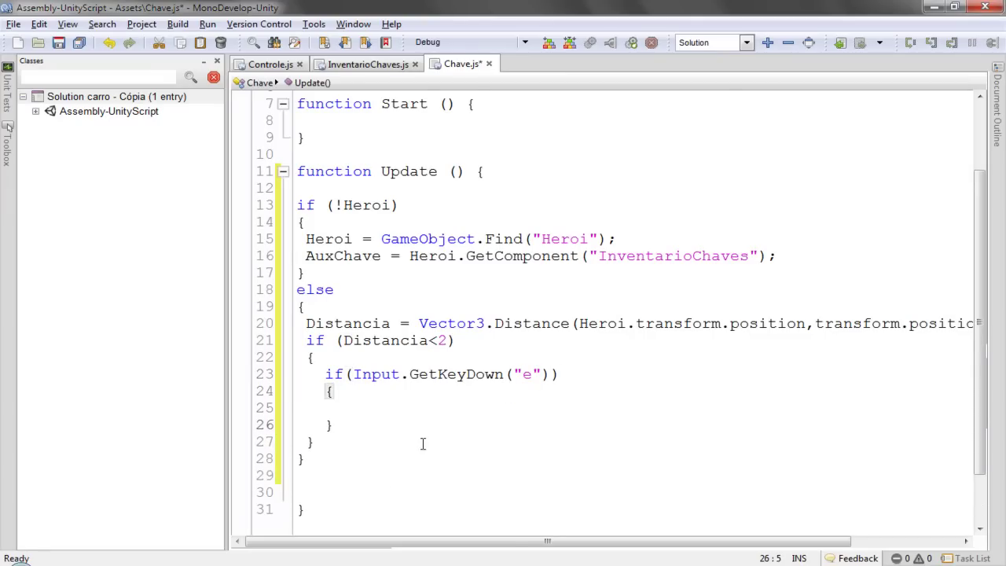
Type AuxChave on the empty line inside the E-key block.
{"action": "left_click", "coordinate": [346, 256]}
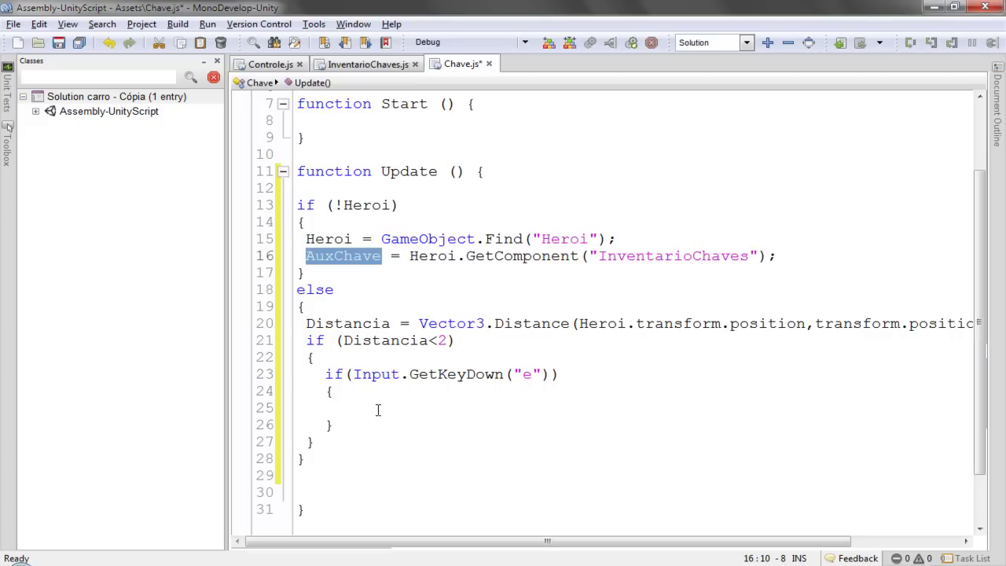
{"action": "left_click", "coordinate": [353, 408]}
{"action": "type", "text": "AuxChave"}
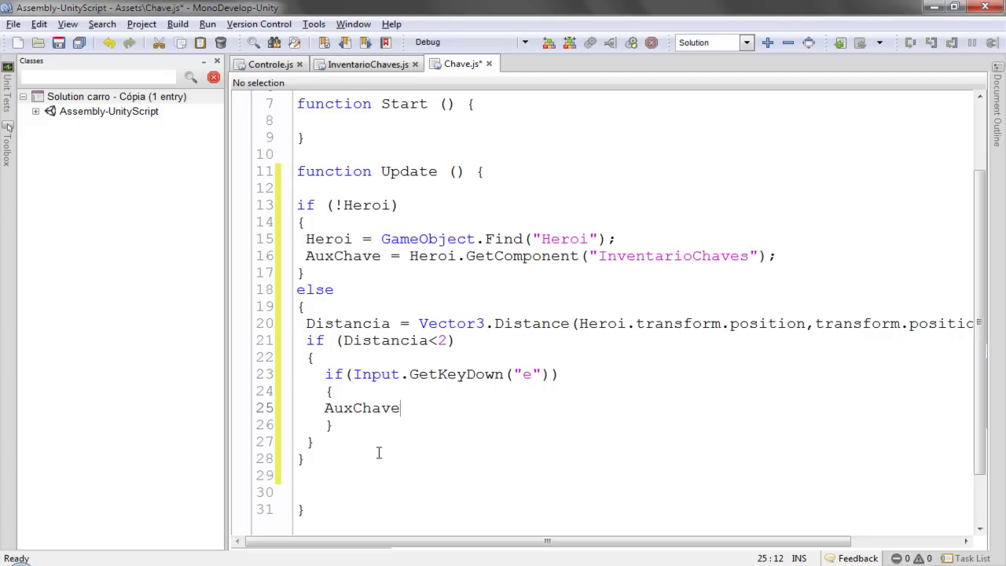
{"action": "key", "text": "Left"}
{"action": "key", "text": "Left"}
{"action": "key", "text": "Home"}
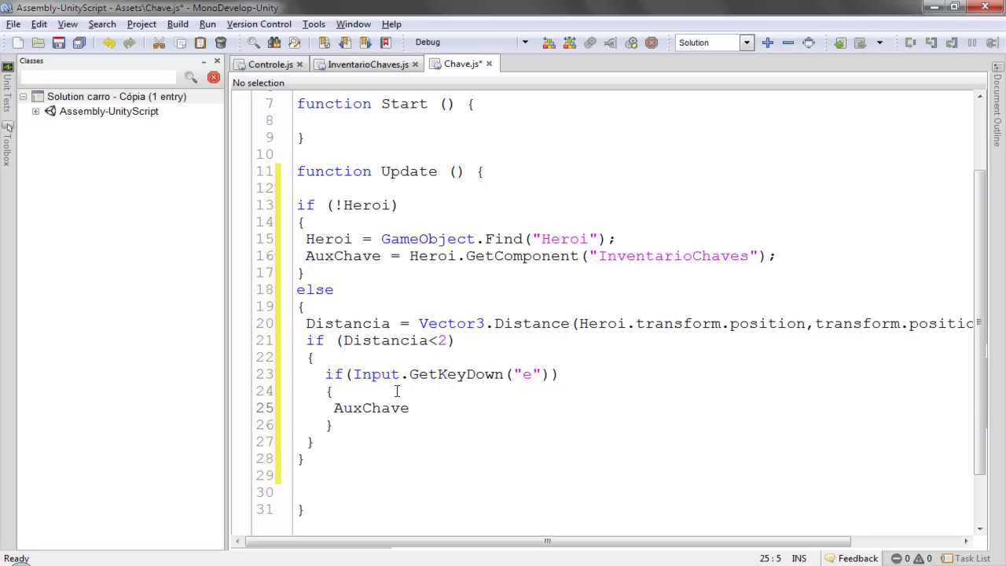
{"action": "scroll", "coordinate": [397, 391], "scroll_direction": "up", "scroll_amount": 2}
Declare 'var IndiceChave: int;' below the existing variable declarations.
{"action": "left_click", "coordinate": [619, 157]}
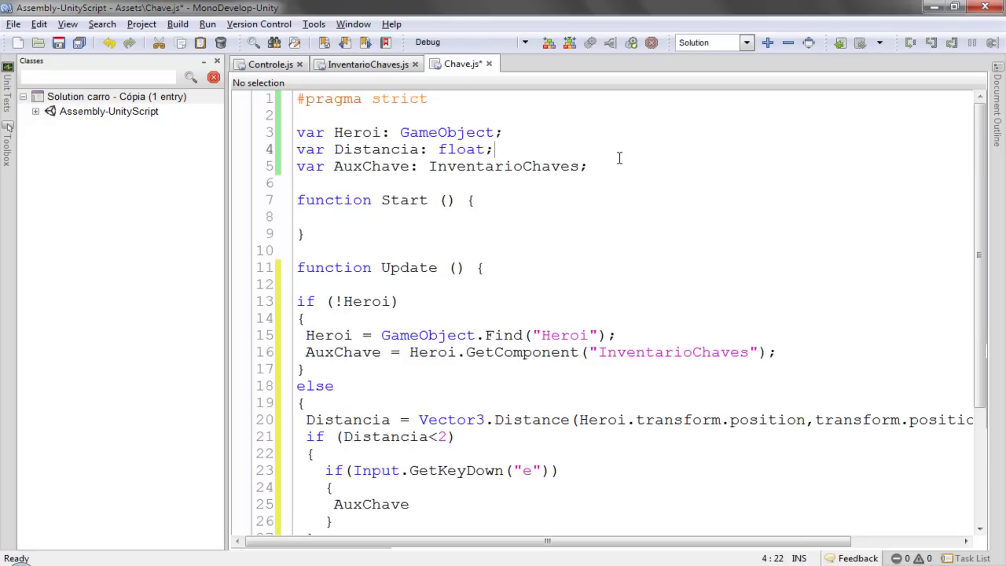
{"action": "key", "text": "Down"}
{"action": "key", "text": "End"}
{"action": "key", "text": "Return"}
{"action": "key", "text": "Return"}
{"action": "type", "text": "var In"}
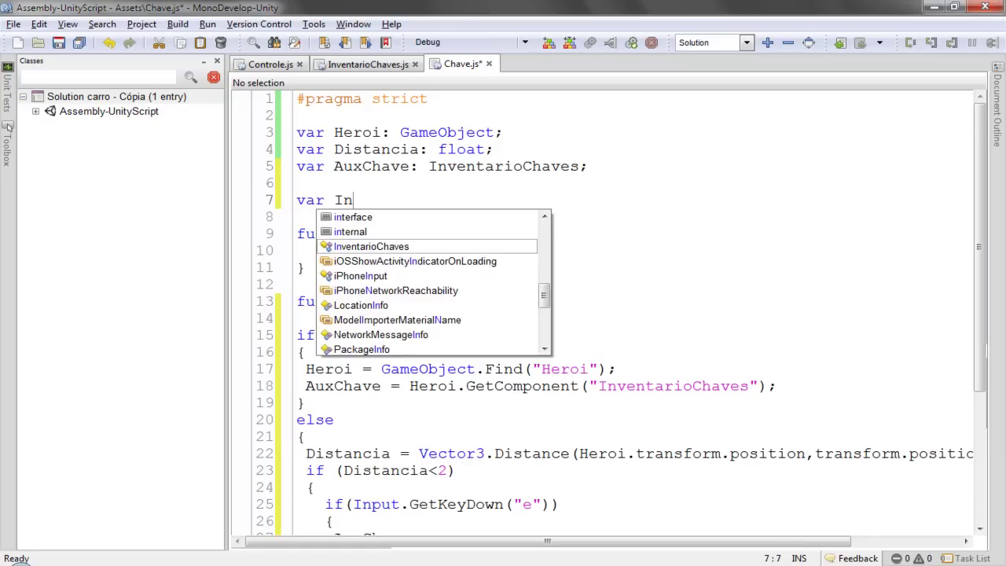
{"action": "type", "text": "diceChave: "}
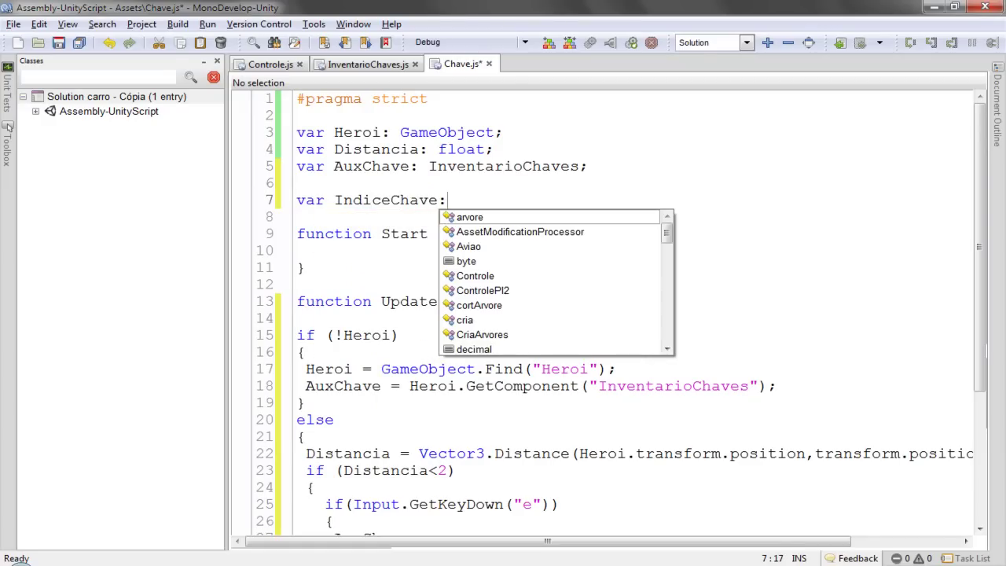
{"action": "type", "text": "int;"}
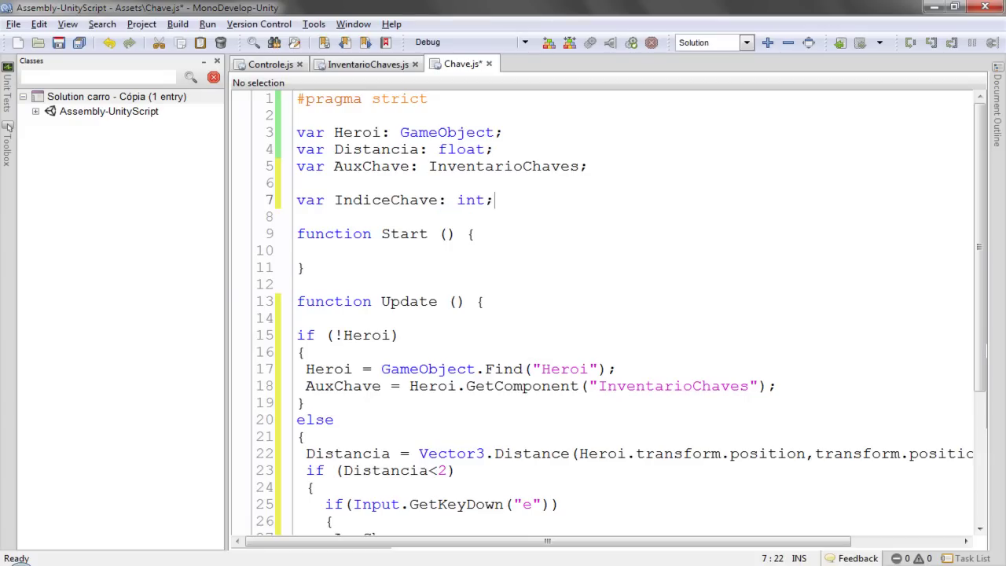
{"action": "double_click", "coordinate": [334, 200]}
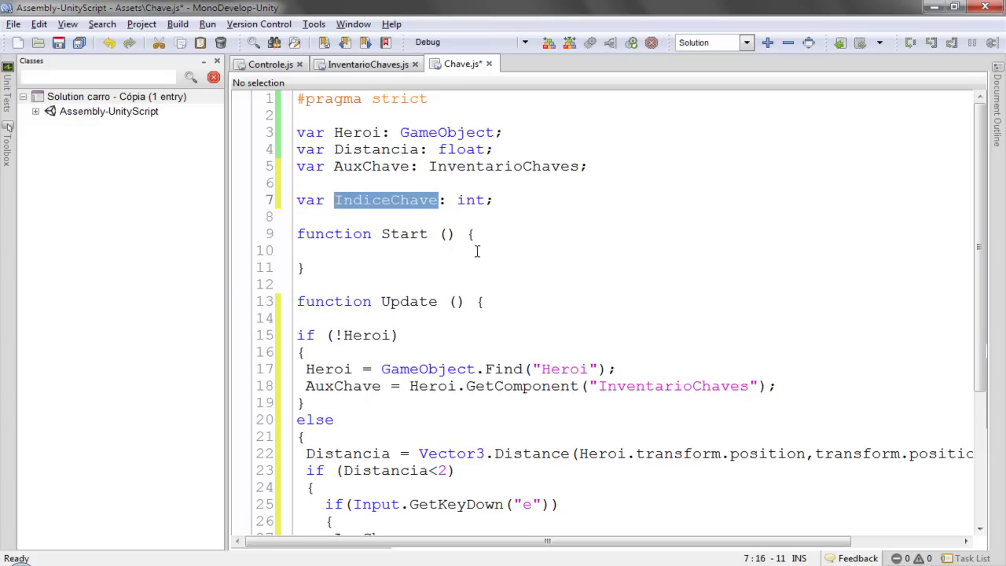
Extend line 27 to 'AuxChave.C' and bring up the InventarioChaves.js script.
{"action": "scroll", "coordinate": [485, 281], "scroll_direction": "down", "scroll_amount": 4}
{"action": "left_click", "coordinate": [425, 342]}
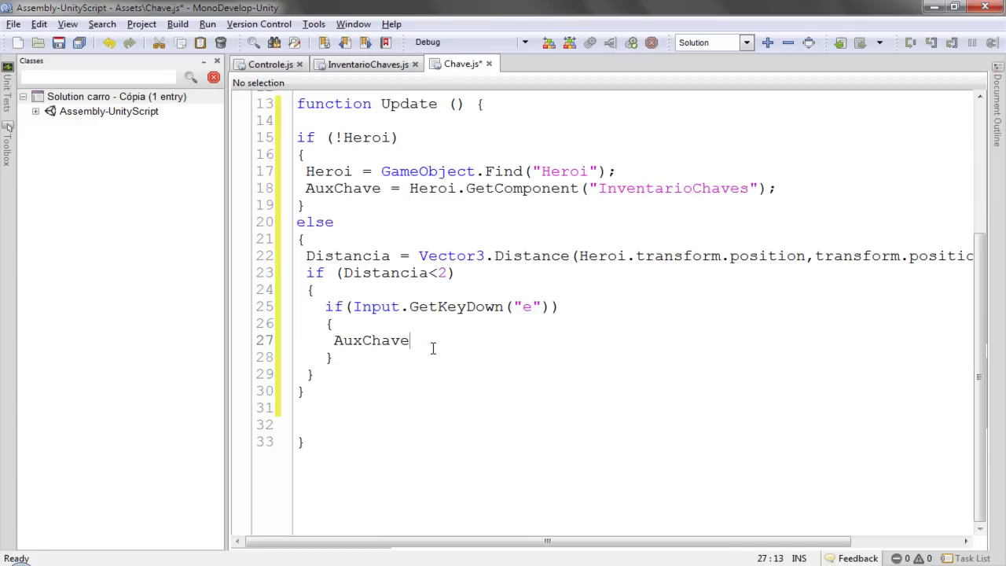
{"action": "type", "text": ".c"}
{"action": "key", "text": "BackSpace"}
{"action": "type", "text": "C"}
{"action": "left_click", "coordinate": [366, 64]}
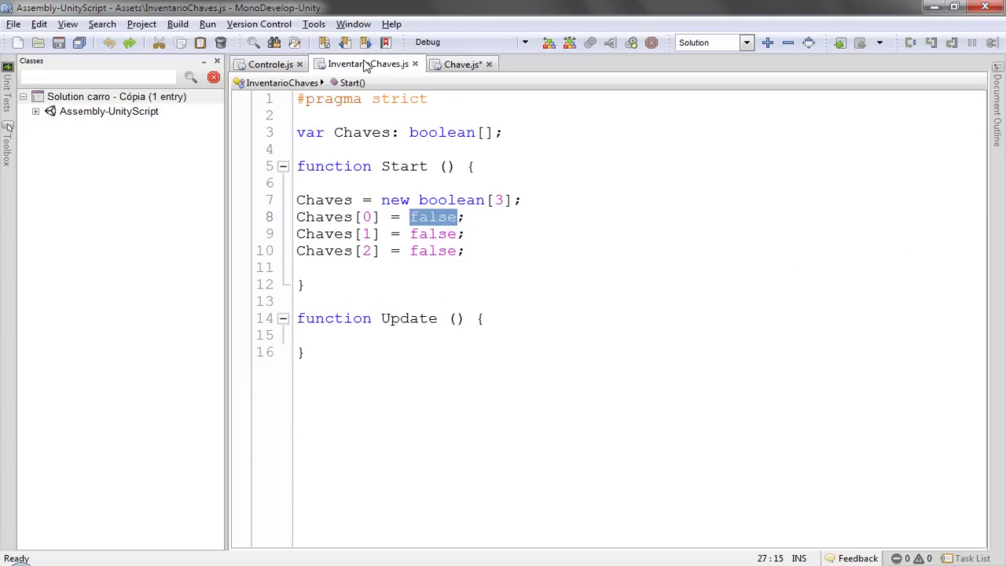
Complete line 27 as 'AuxChave.Chaves[IndiceChave]=true;' using the copied Chaves and IndiceChave names.
{"action": "double_click", "coordinate": [338, 216]}
{"action": "key", "text": "ctrl+c"}
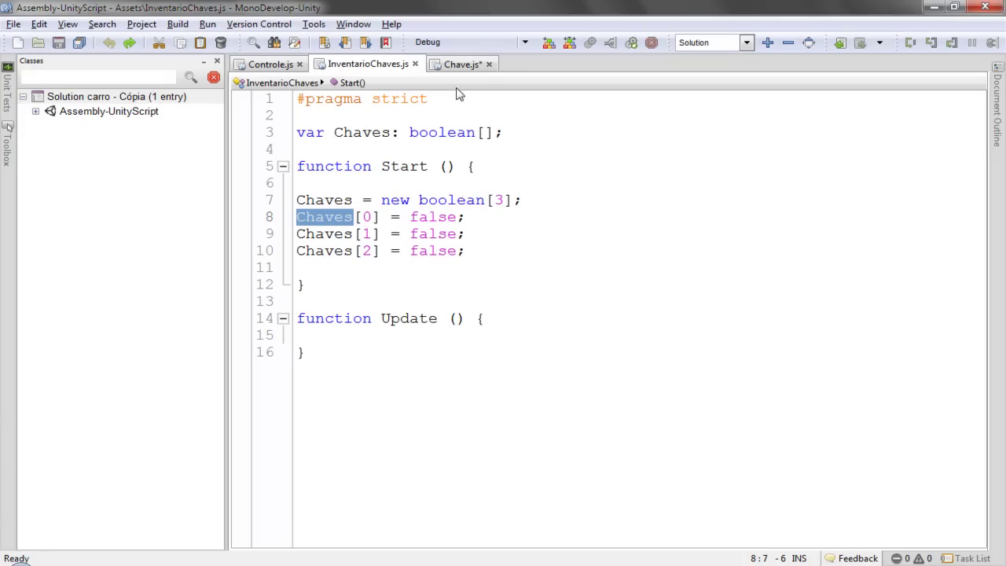
{"action": "left_click", "coordinate": [471, 70]}
{"action": "key", "text": "BackSpace"}
{"action": "key", "text": "ctrl+v"}
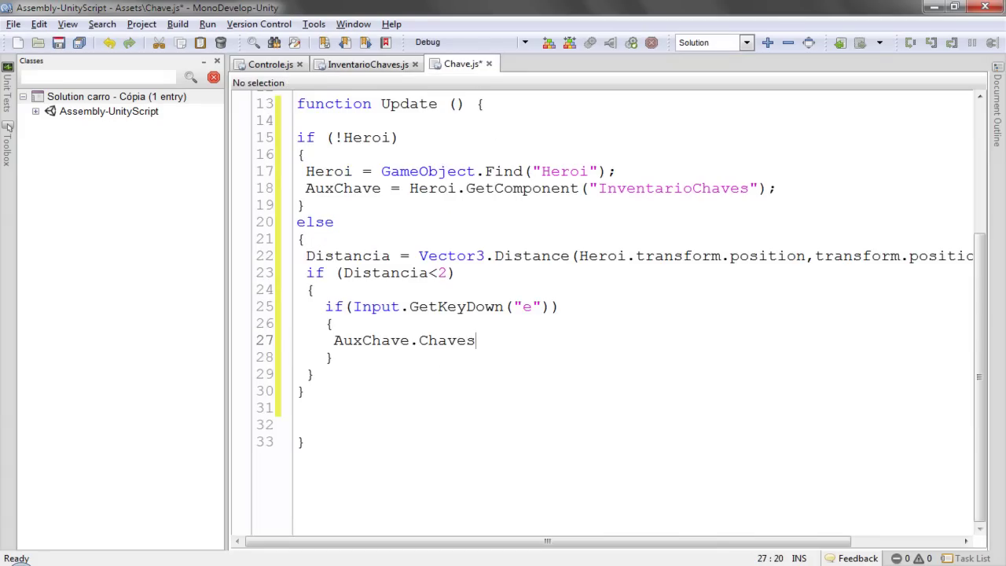
{"action": "type", "text": "["}
{"action": "scroll", "coordinate": [400, 213], "scroll_direction": "up", "scroll_amount": 3}
{"action": "double_click", "coordinate": [391, 166]}
{"action": "key", "text": "ctrl+c"}
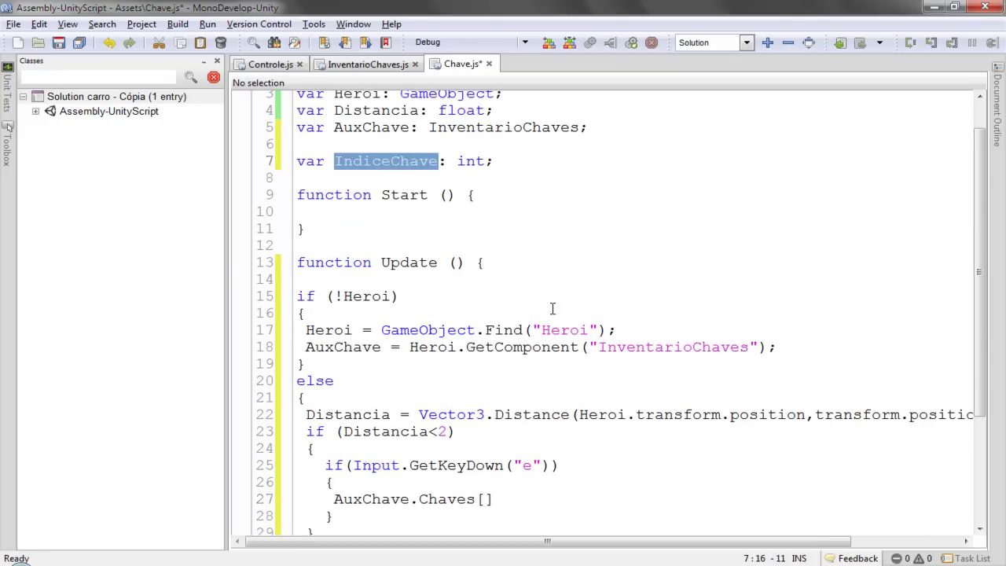
{"action": "scroll", "coordinate": [550, 308], "scroll_direction": "down", "scroll_amount": 3}
{"action": "left_click", "coordinate": [484, 340]}
{"action": "key", "text": "ctrl+v"}
{"action": "left_click", "coordinate": [599, 340]}
{"action": "type", "text": "=true"}
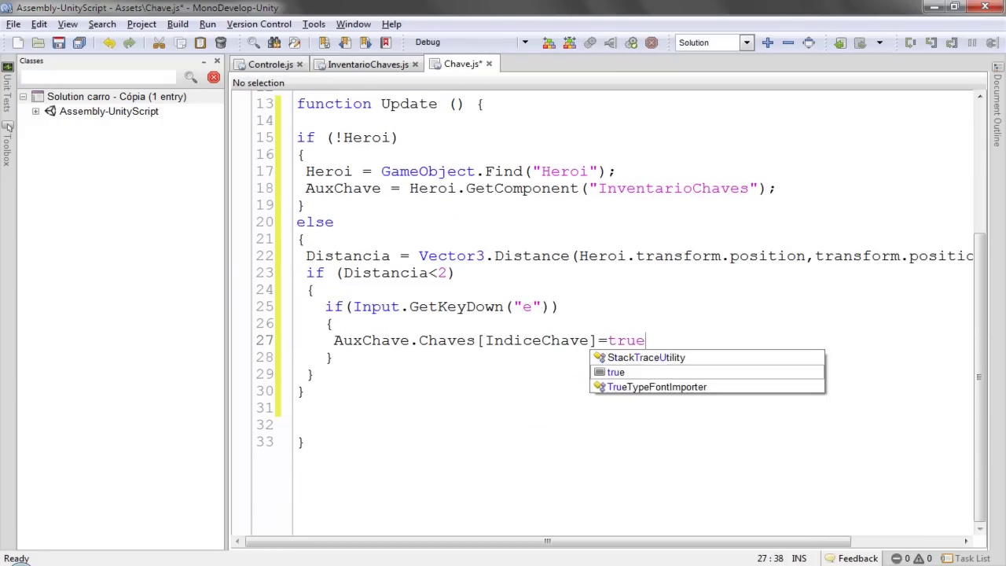
{"action": "type", "text": ";"}
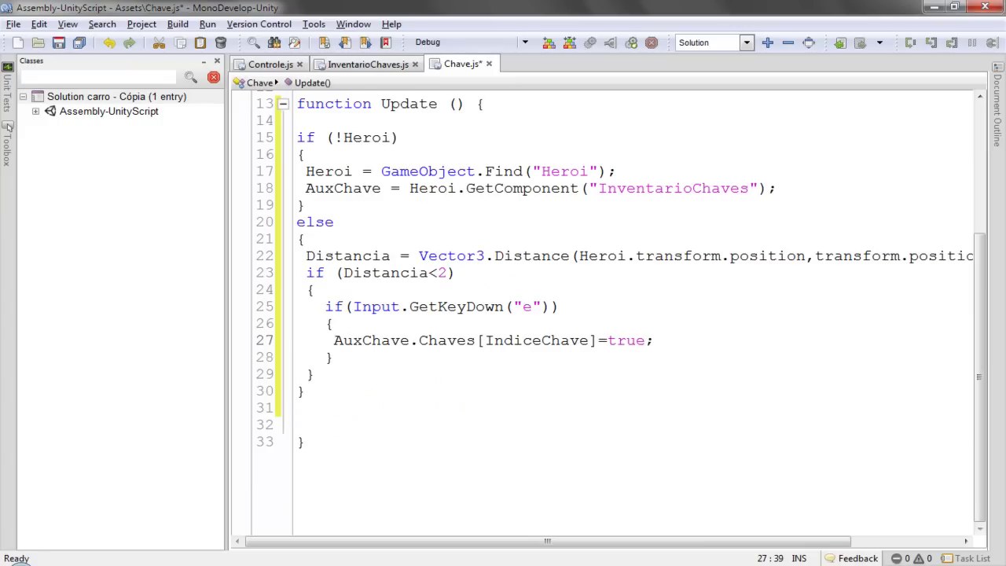
Add 'Destroy(gameObject);' on line 28, save Chave.js, and return to the Unity editor.
{"action": "key", "text": "Return"}
{"action": "type", "text": "Des"}
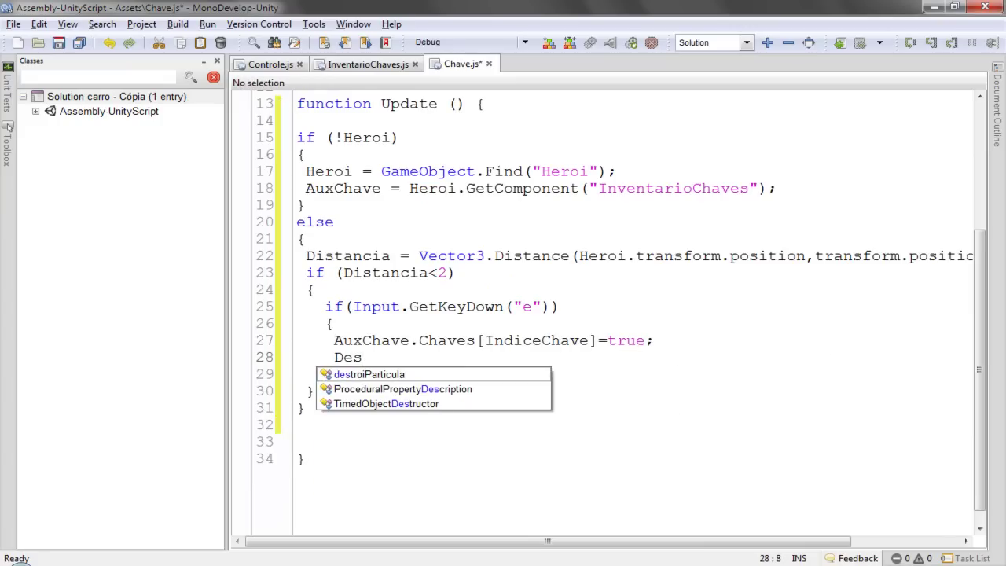
{"action": "type", "text": "tr"}
{"action": "left_click", "coordinate": [653, 340]}
{"action": "type", "text": "oy"}
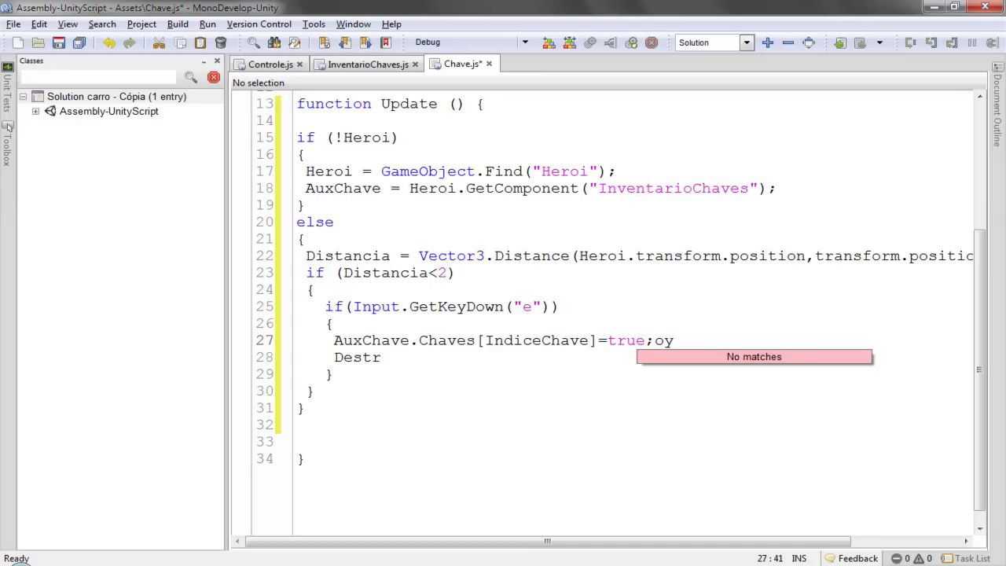
{"action": "key", "text": "BackSpace"}
{"action": "key", "text": "BackSpace"}
{"action": "type", "text": "oy"}
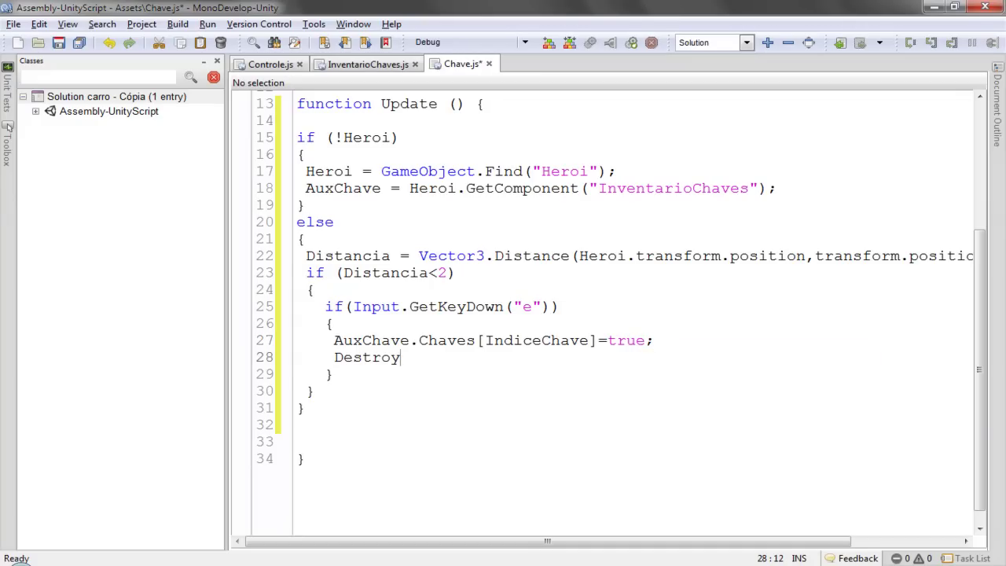
{"action": "type", "text": "("}
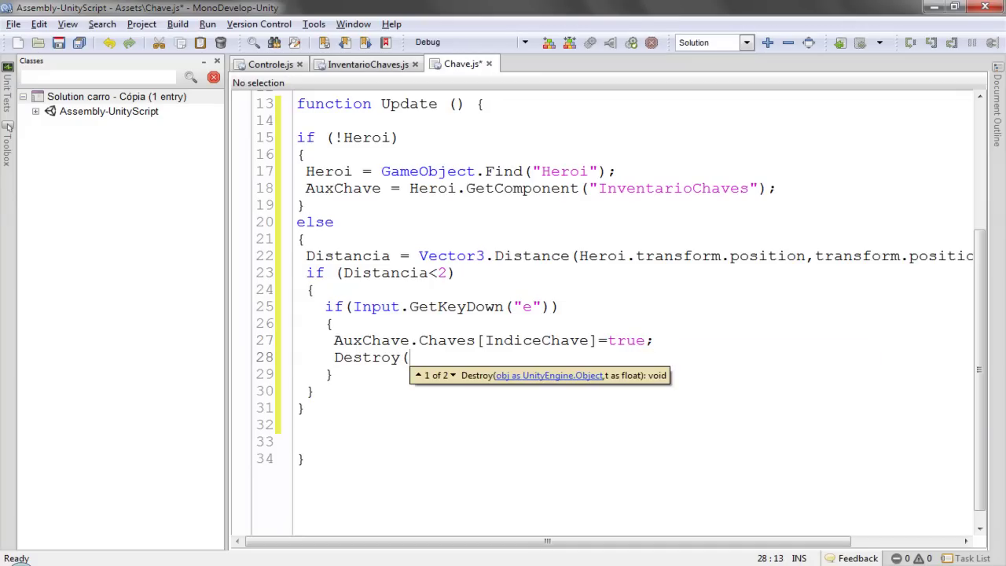
{"action": "type", "text": ")"}
{"action": "type", "text": "game"}
{"action": "type", "text": "Object"}
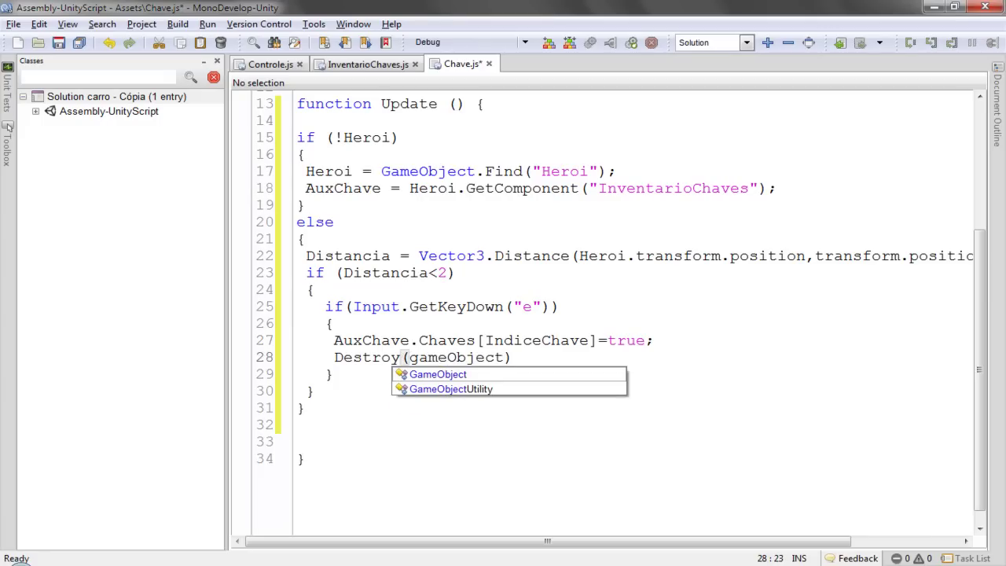
{"action": "type", "text": ");"}
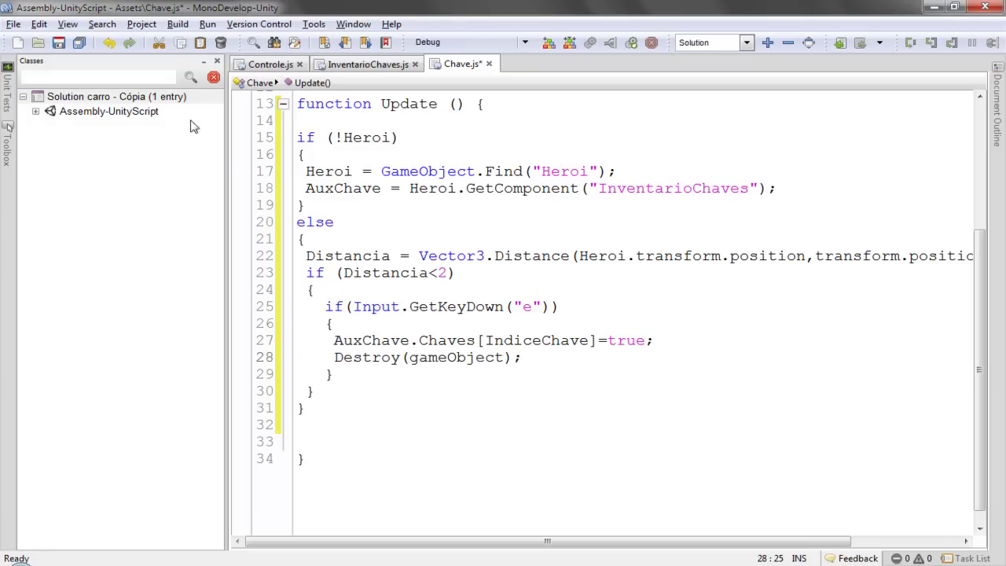
{"action": "left_click", "coordinate": [59, 42]}
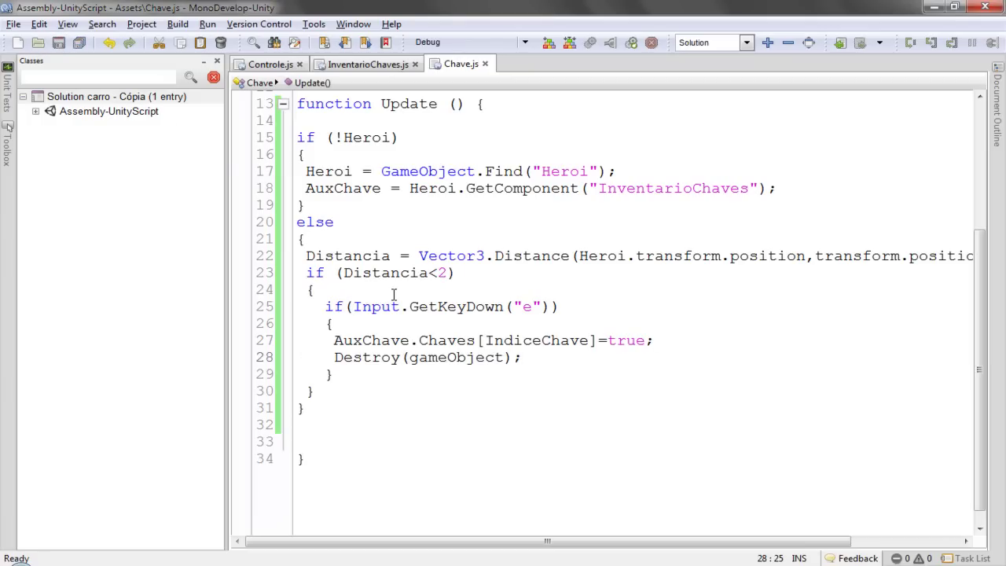
{"action": "key", "text": "alt+Tab"}
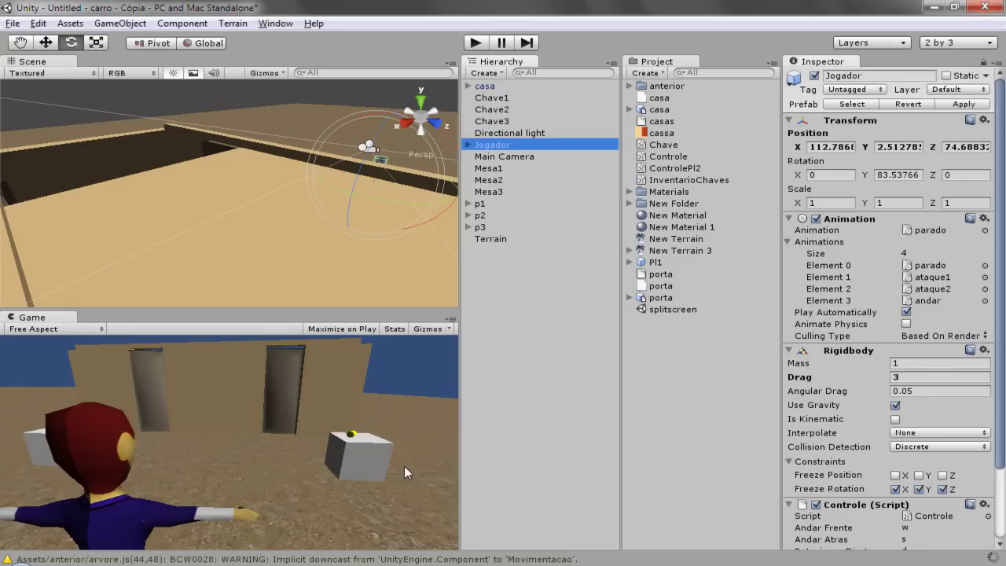
Attach the Chave script to the keys Chave1, Chave2 and Chave3.
{"action": "left_click", "coordinate": [664, 147]}
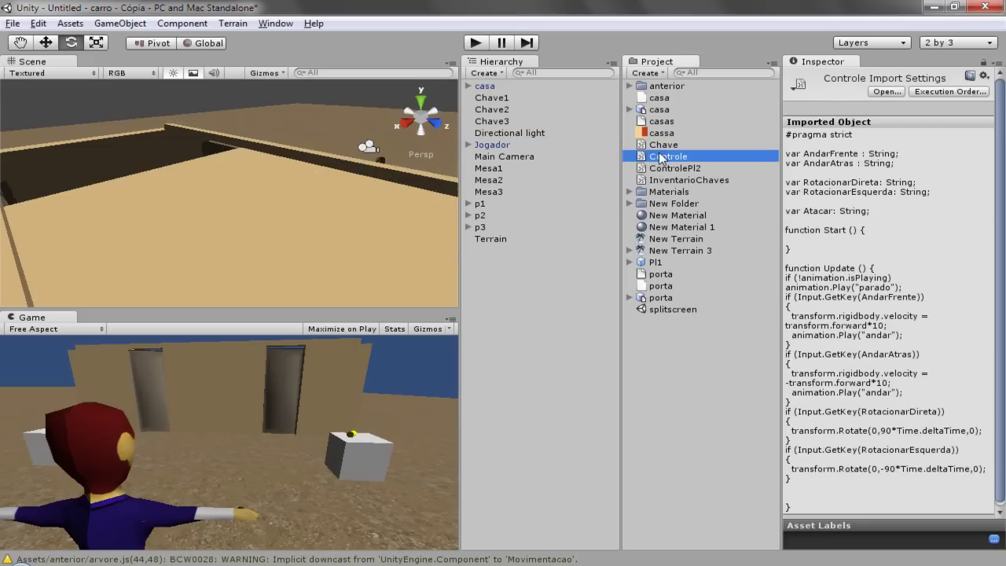
{"action": "left_click_drag", "start_coordinate": [664, 147], "coordinate": [500, 98]}
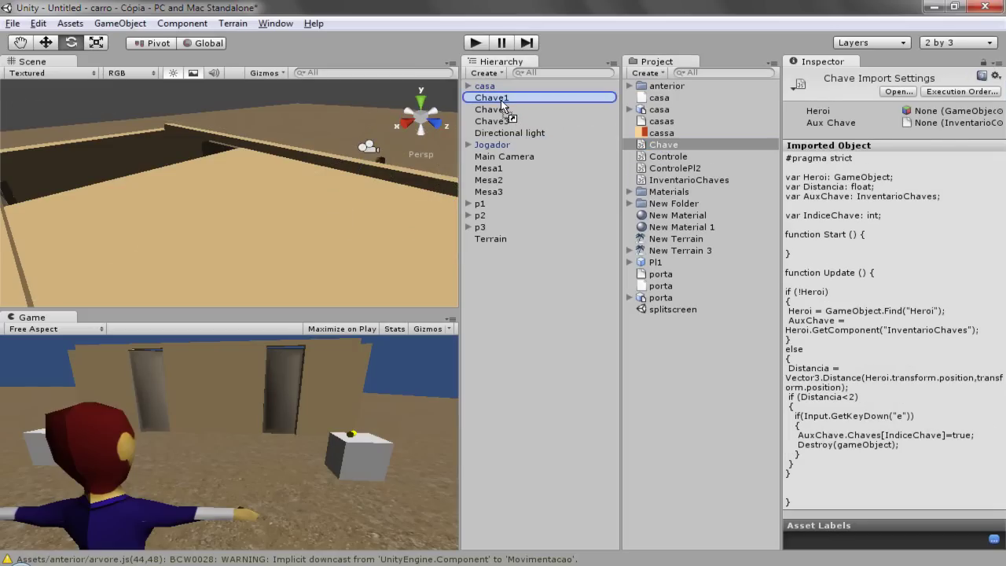
{"action": "left_click_drag", "start_coordinate": [643, 147], "coordinate": [495, 110]}
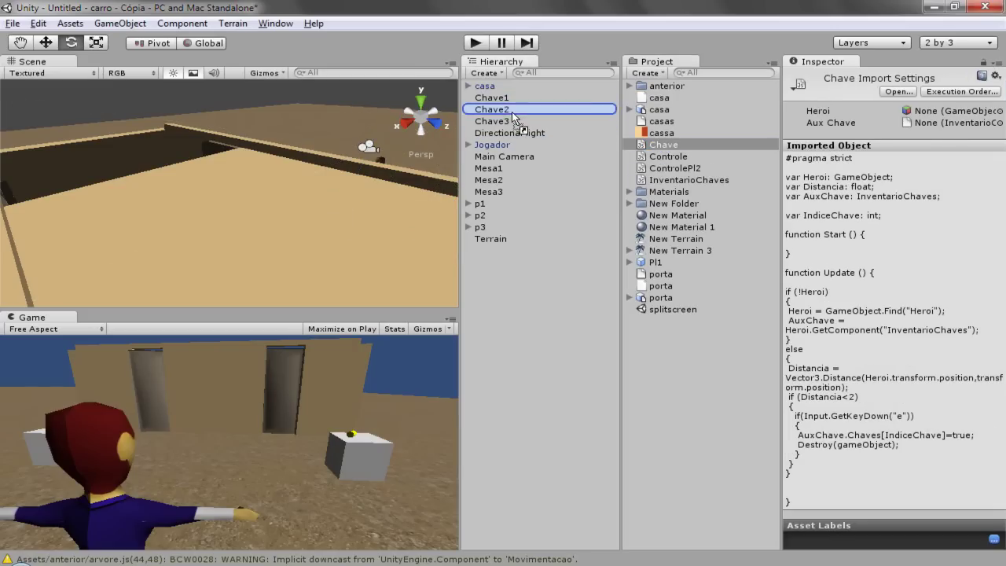
{"action": "left_click_drag", "start_coordinate": [655, 148], "coordinate": [512, 121]}
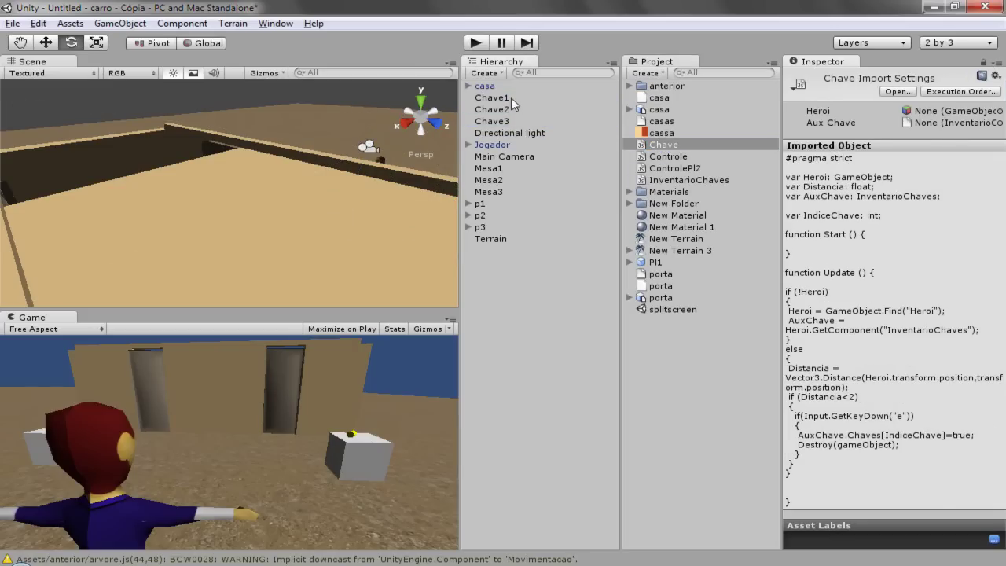
{"action": "left_click", "coordinate": [511, 97]}
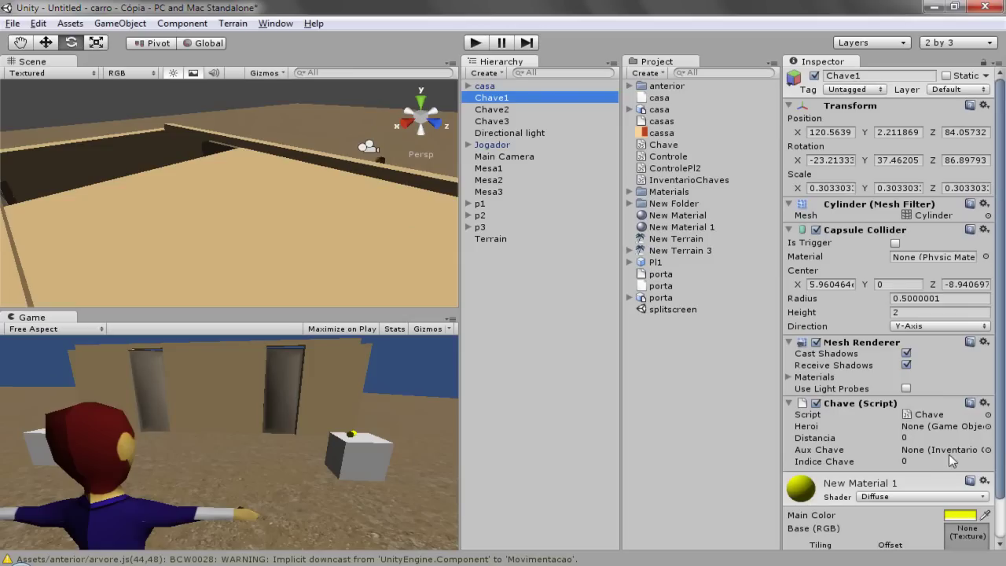
Set Indice Chave to 1 on Chave2 and 3 on Chave3, then run the game.
{"action": "left_click", "coordinate": [496, 111]}
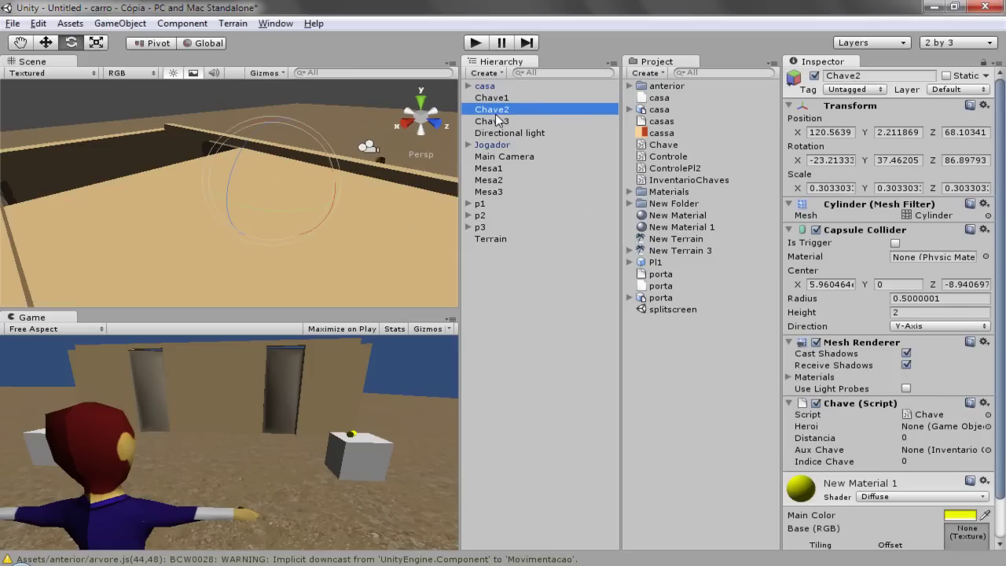
{"action": "left_click", "coordinate": [942, 457]}
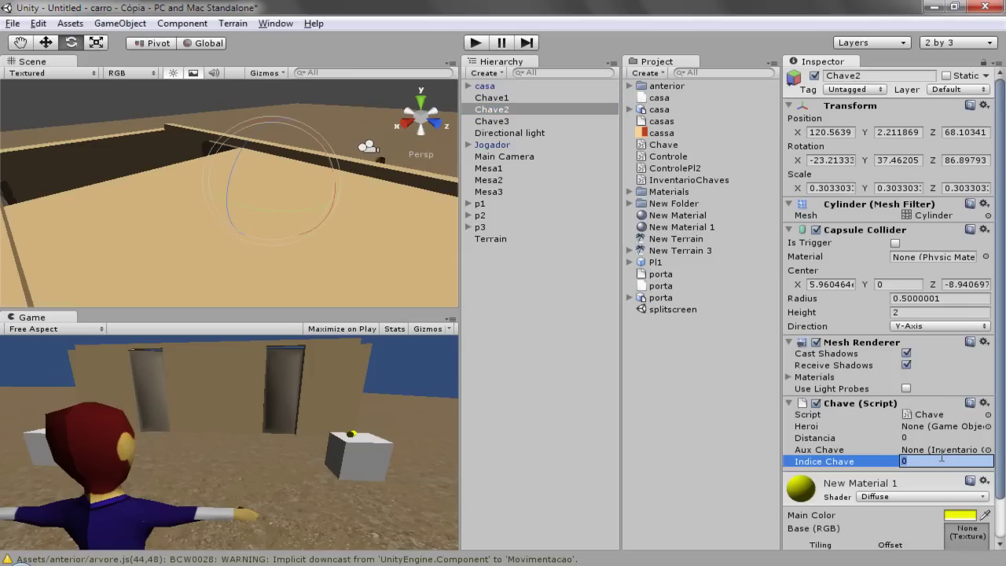
{"action": "type", "text": "1"}
{"action": "left_click", "coordinate": [507, 121]}
{"action": "scroll", "coordinate": [369, 228], "scroll_direction": "down", "scroll_amount": 5}
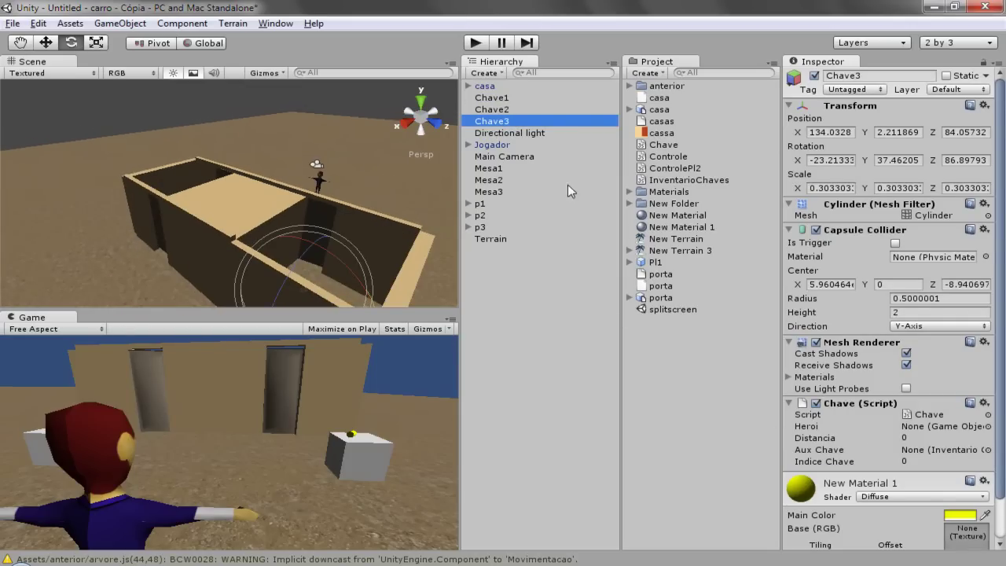
{"action": "left_click", "coordinate": [922, 461]}
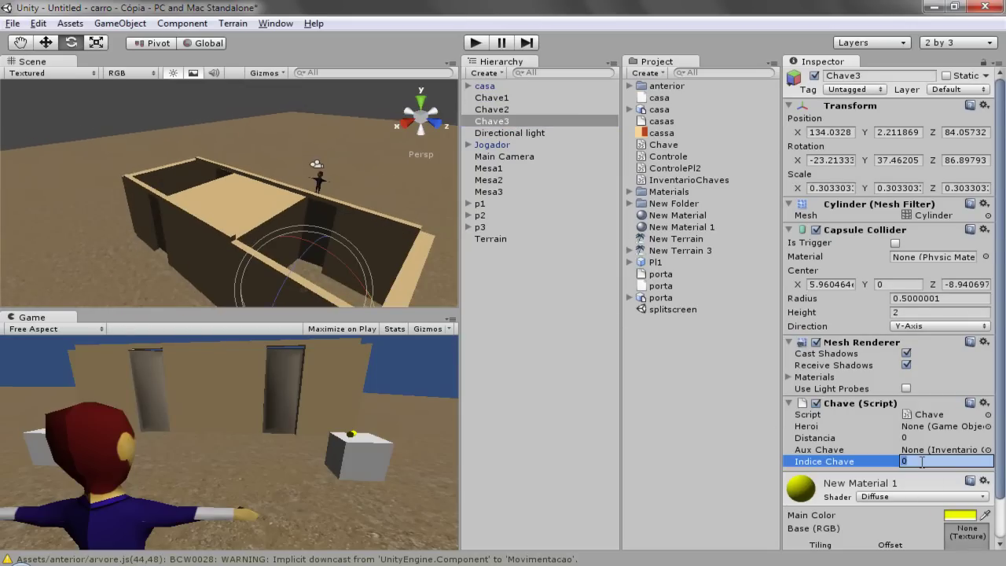
{"action": "type", "text": "3"}
{"action": "left_click", "coordinate": [474, 42]}
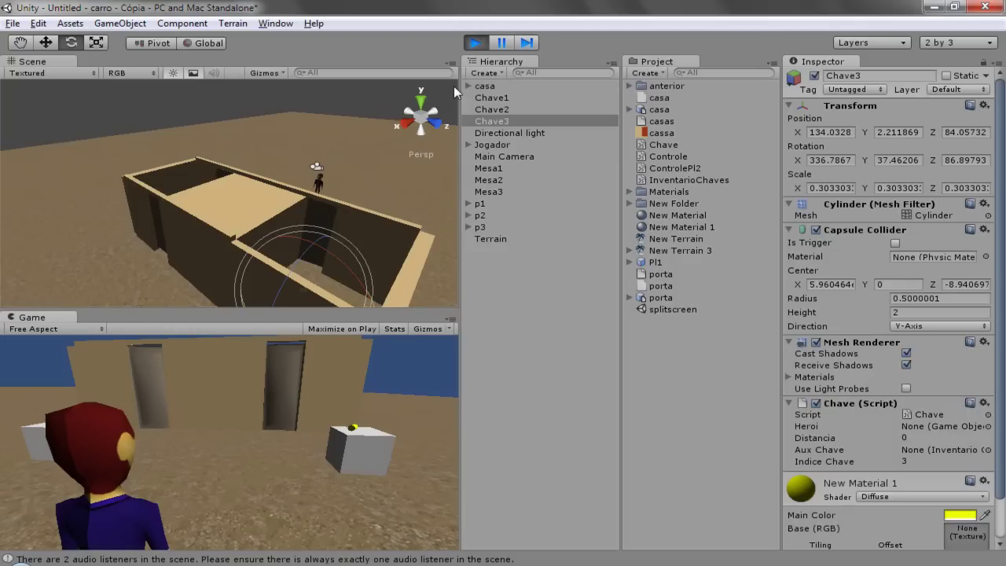
Inspect Jogador's Inventario Chaves component and toggle its Element 0 key slot.
{"action": "left_click", "coordinate": [503, 144]}
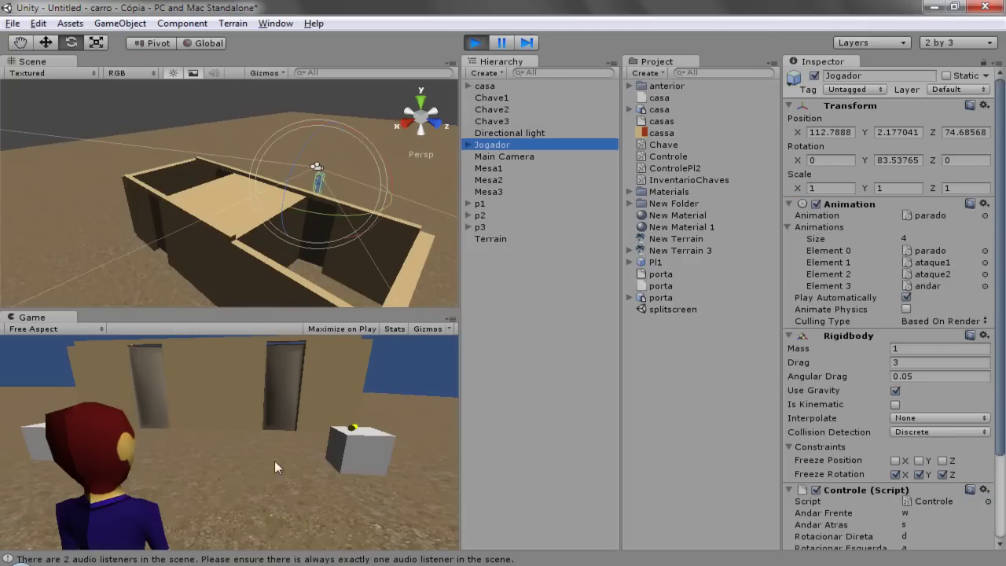
{"action": "left_click", "coordinate": [289, 473]}
{"action": "key", "text": "a"}
{"action": "left_click", "coordinate": [1001, 505]}
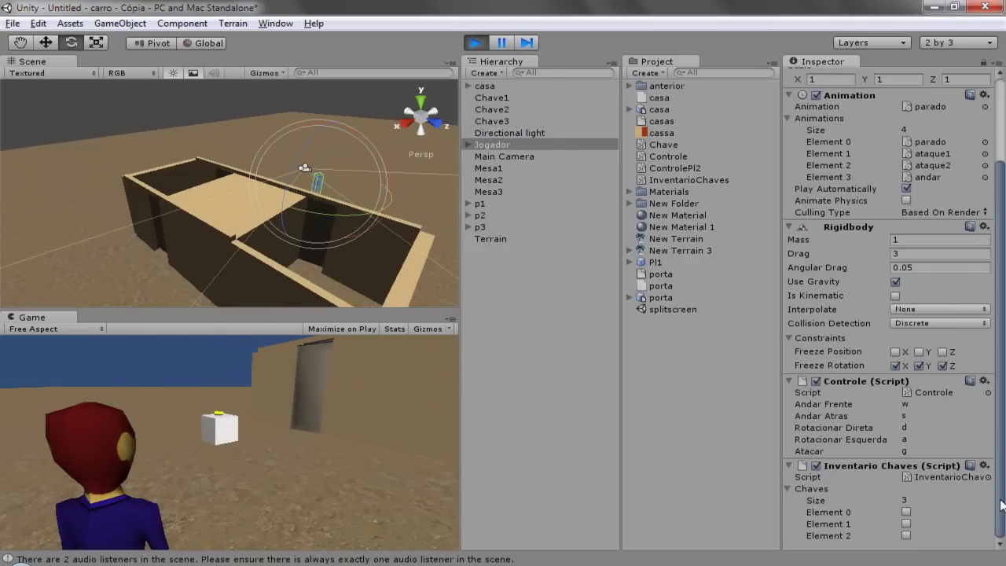
{"action": "left_click", "coordinate": [266, 502]}
{"action": "left_click", "coordinate": [907, 511]}
Walk the player up to the key on the white cube, then stop the game.
{"action": "key", "text": "w"}
{"action": "left_click", "coordinate": [256, 515]}
{"action": "key", "text": "w"}
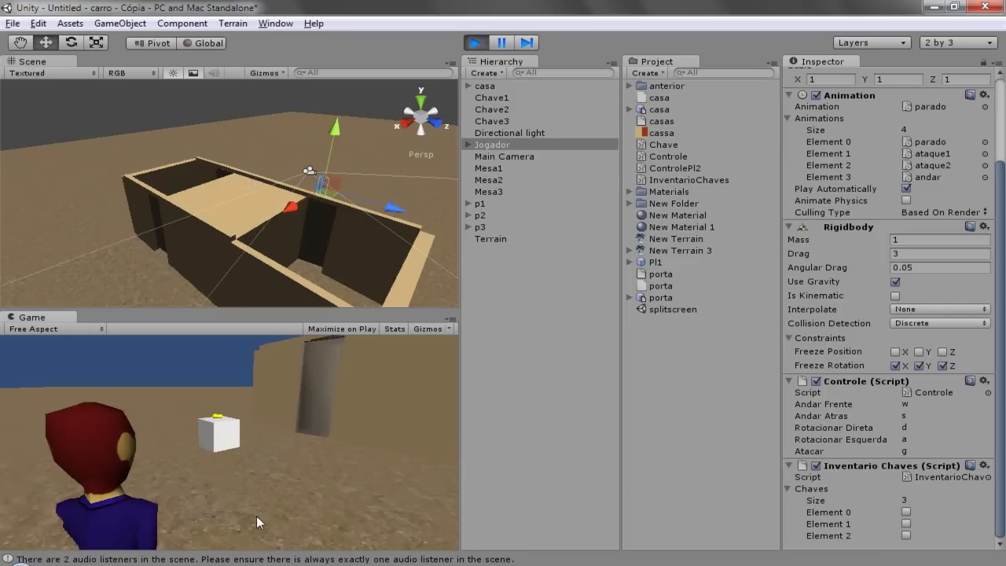
{"action": "key", "text": "w"}
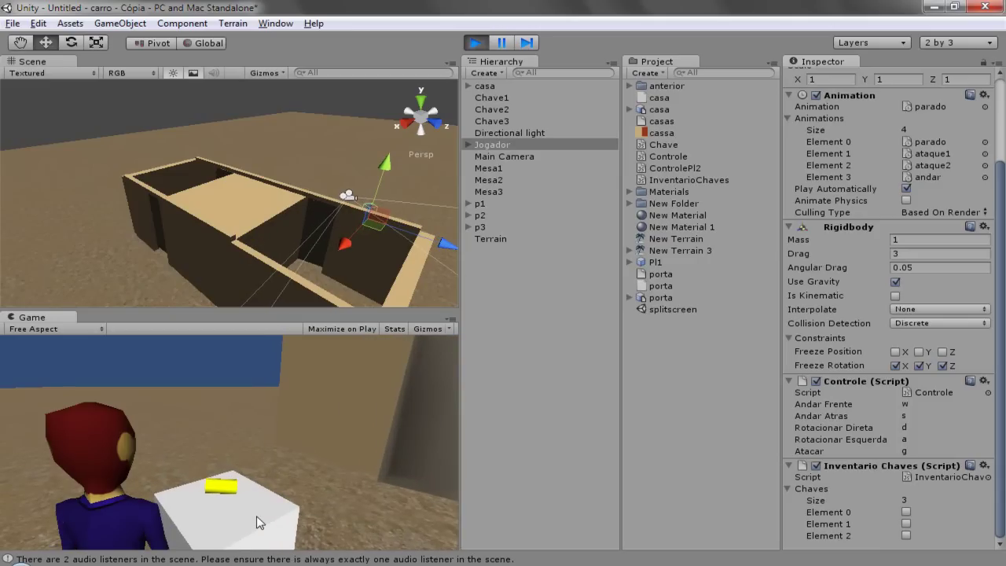
{"action": "key", "text": "w"}
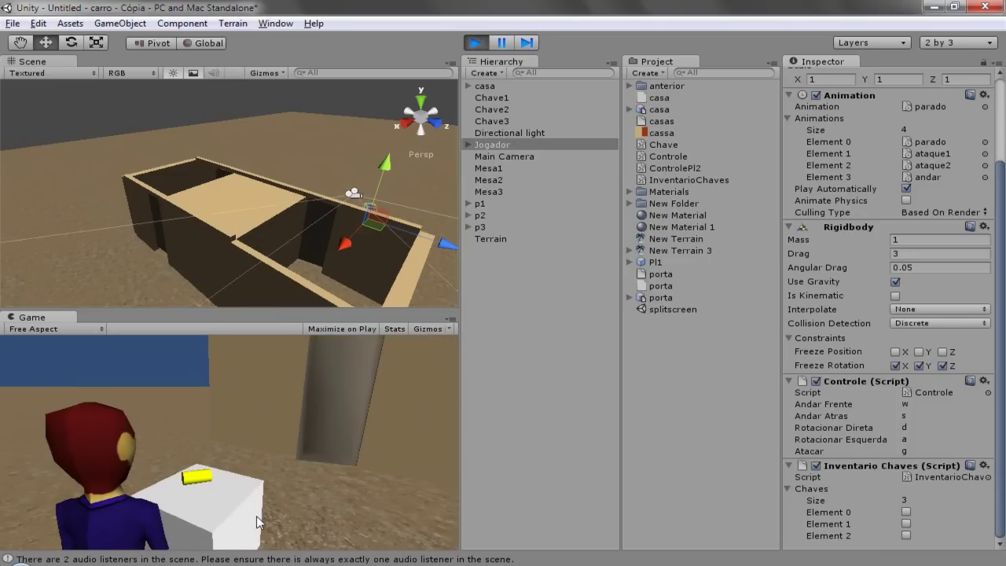
{"action": "key", "text": "d"}
{"action": "key", "text": "w"}
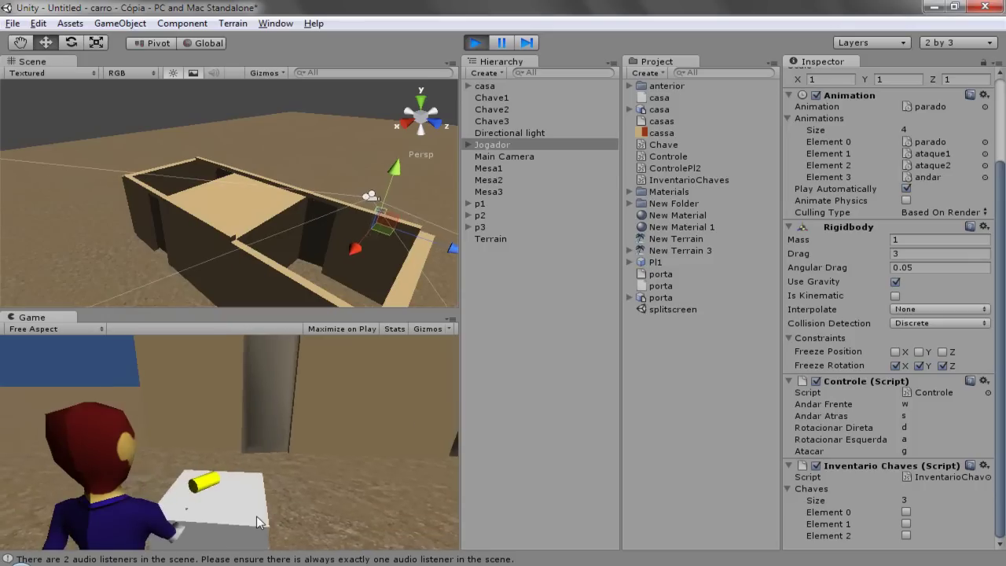
{"action": "key", "text": "w"}
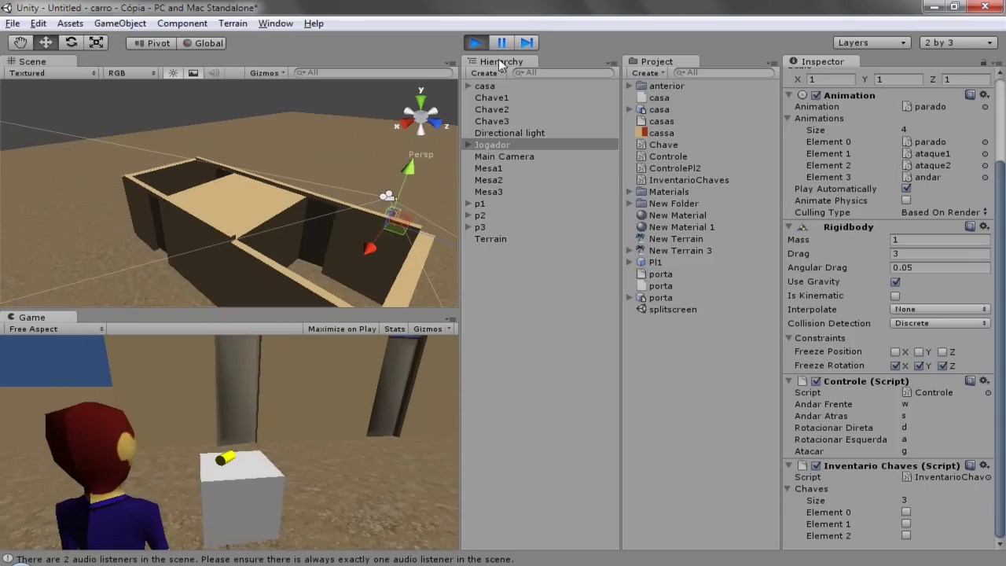
{"action": "left_click", "coordinate": [476, 43]}
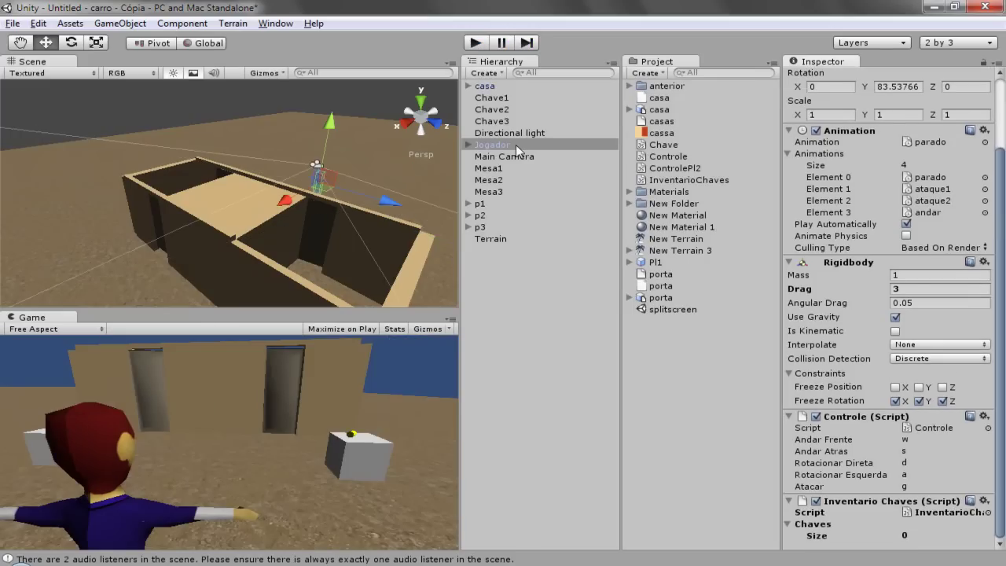
Select key Chave1, run the game again, and return to Chave.js in MonoDevelop.
{"action": "left_click", "coordinate": [487, 86]}
{"action": "left_click", "coordinate": [491, 99]}
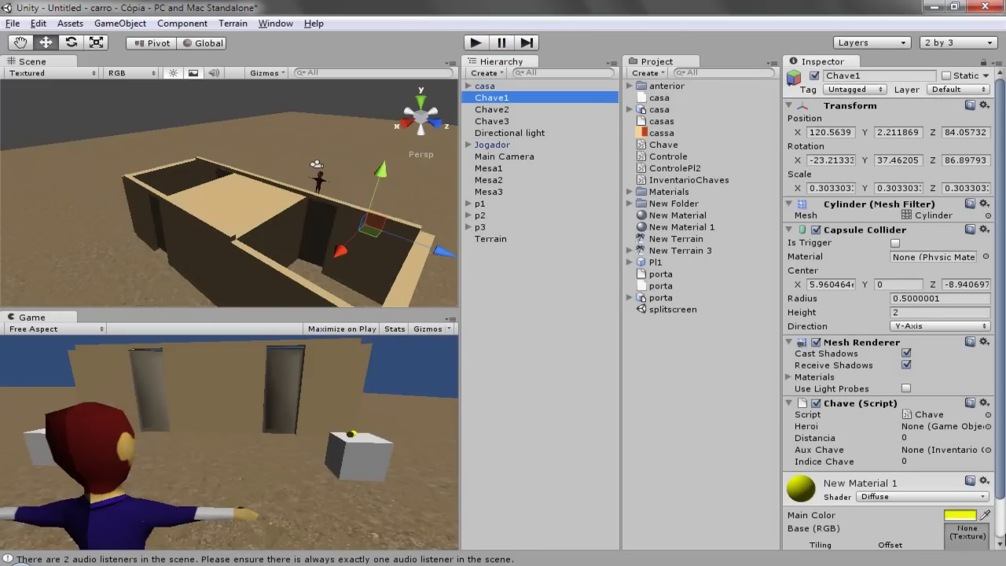
{"action": "left_click_drag", "start_coordinate": [1000, 503], "coordinate": [1000, 522]}
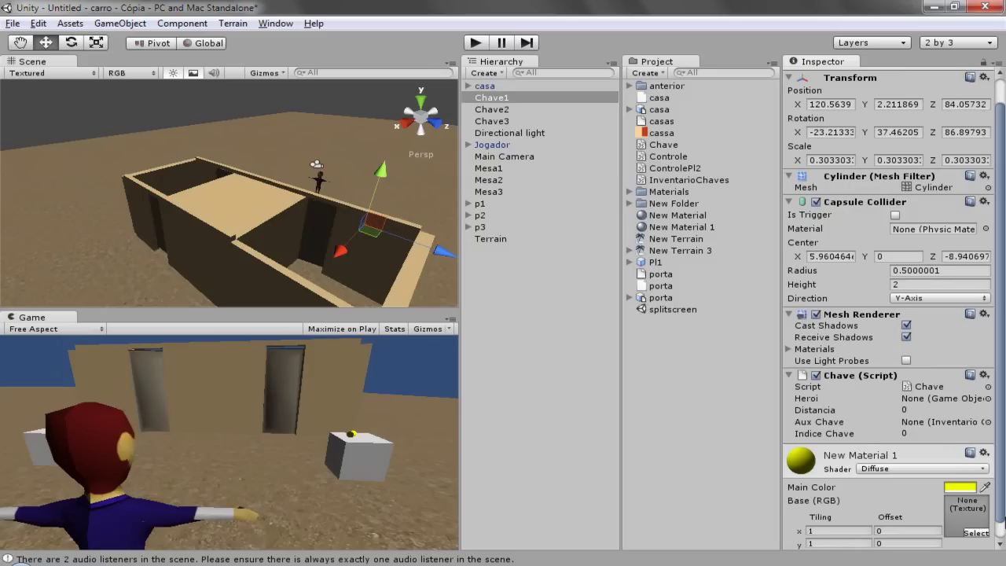
{"action": "left_click", "coordinate": [475, 43]}
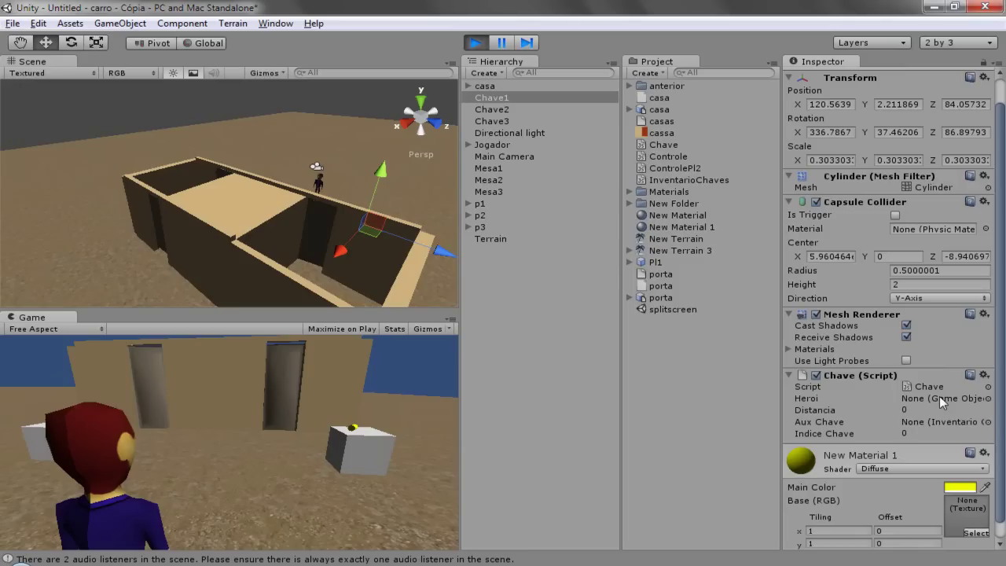
{"action": "key", "text": "alt+Tab"}
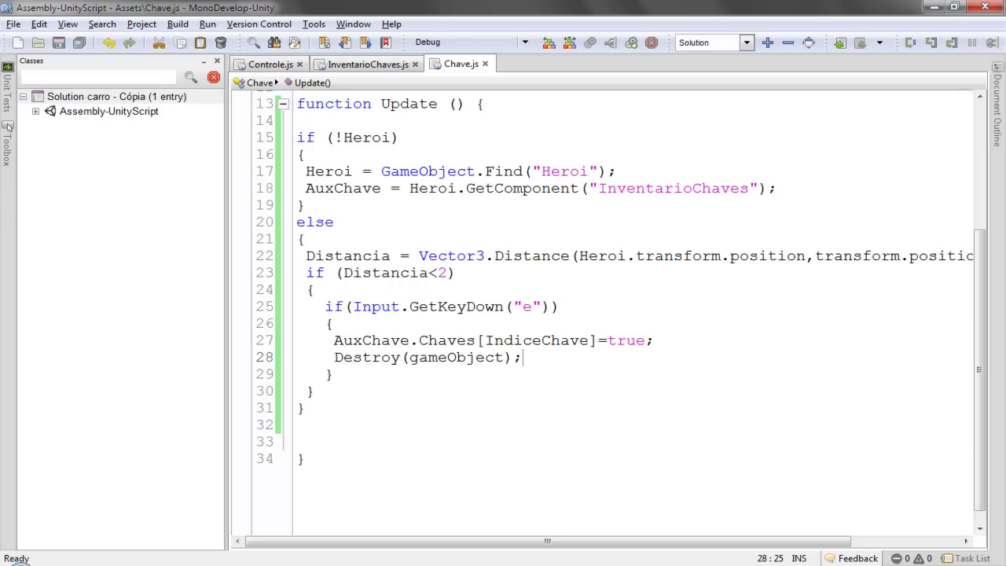
Copy the player object's name 'Jogador' from the Unity Hierarchy.
{"action": "scroll", "coordinate": [550, 346], "scroll_direction": "up", "scroll_amount": 1}
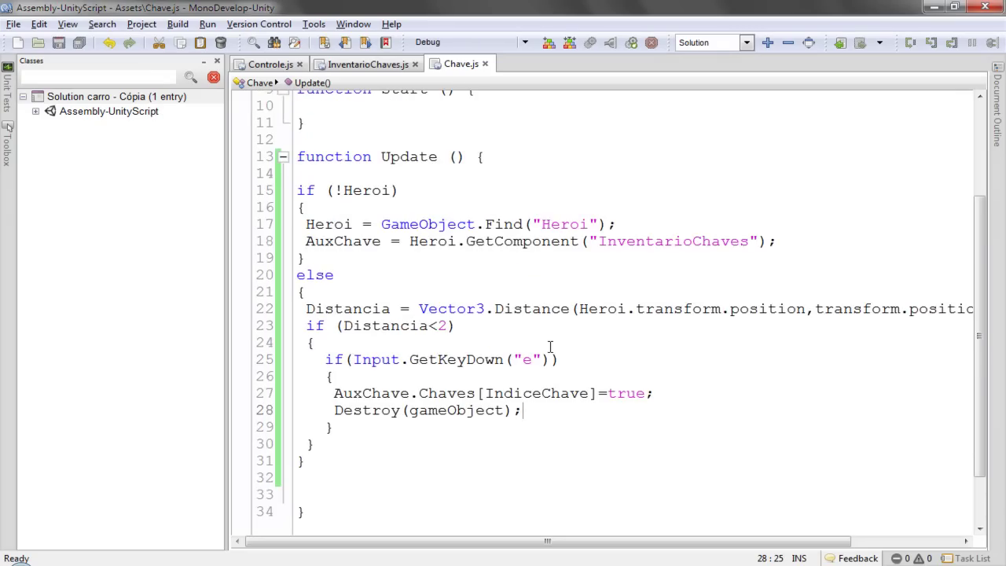
{"action": "key", "text": "alt+Tab"}
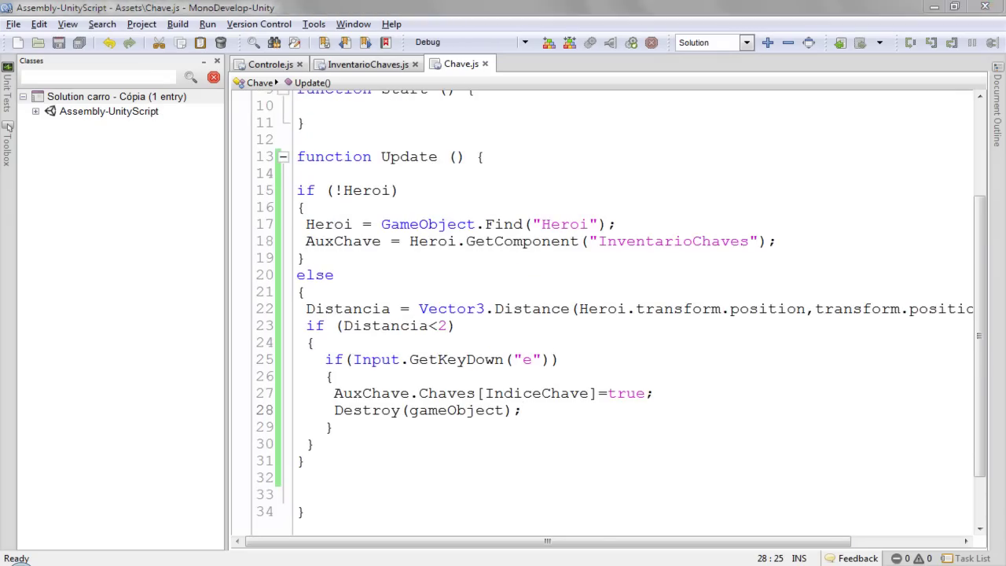
{"action": "left_click", "coordinate": [507, 145]}
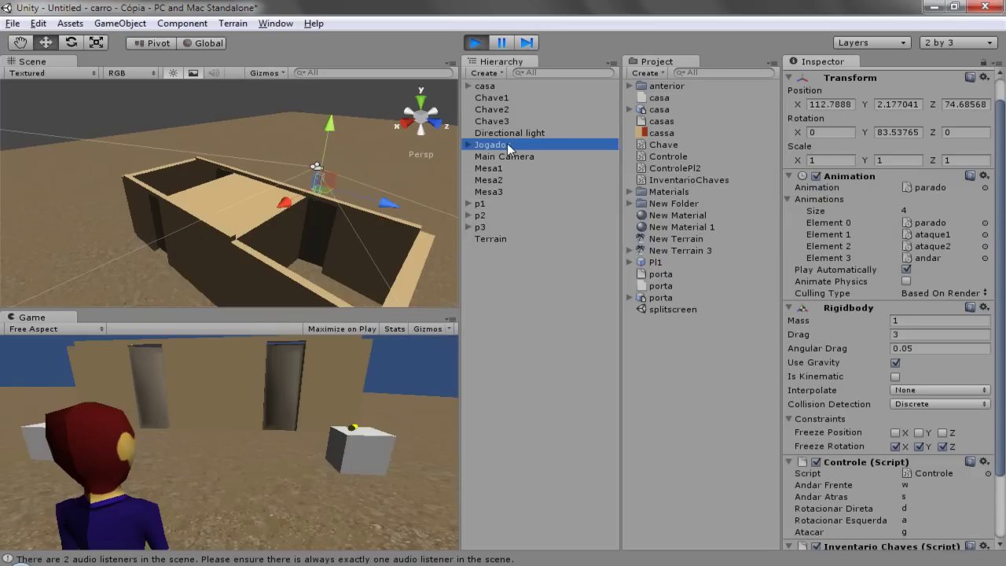
{"action": "left_click", "coordinate": [507, 145]}
{"action": "key", "text": "alt+Tab"}
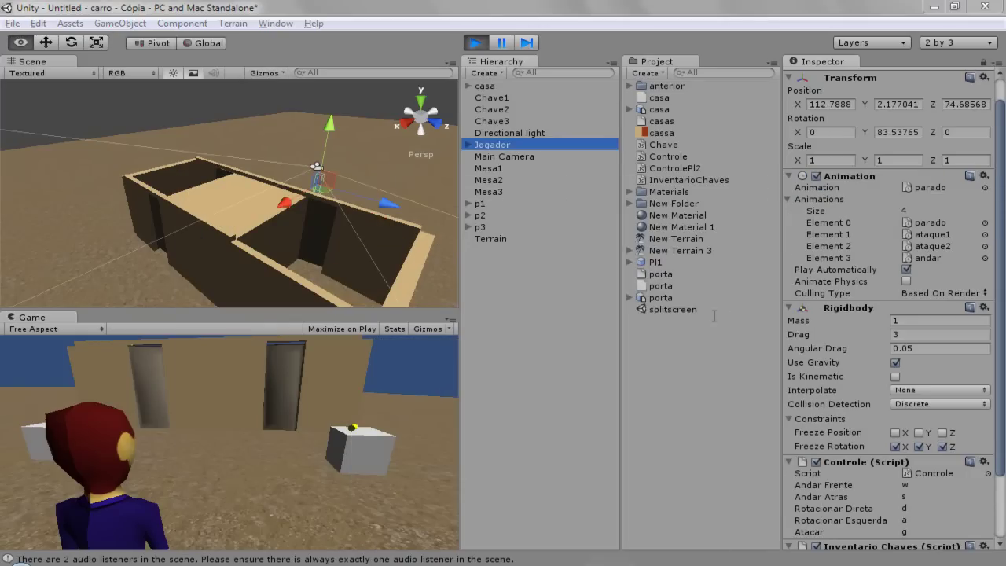
Replace 'Heroi' with 'Jogador' in GameObject.Find on line 17 and save Chave.js.
{"action": "double_click", "coordinate": [584, 225]}
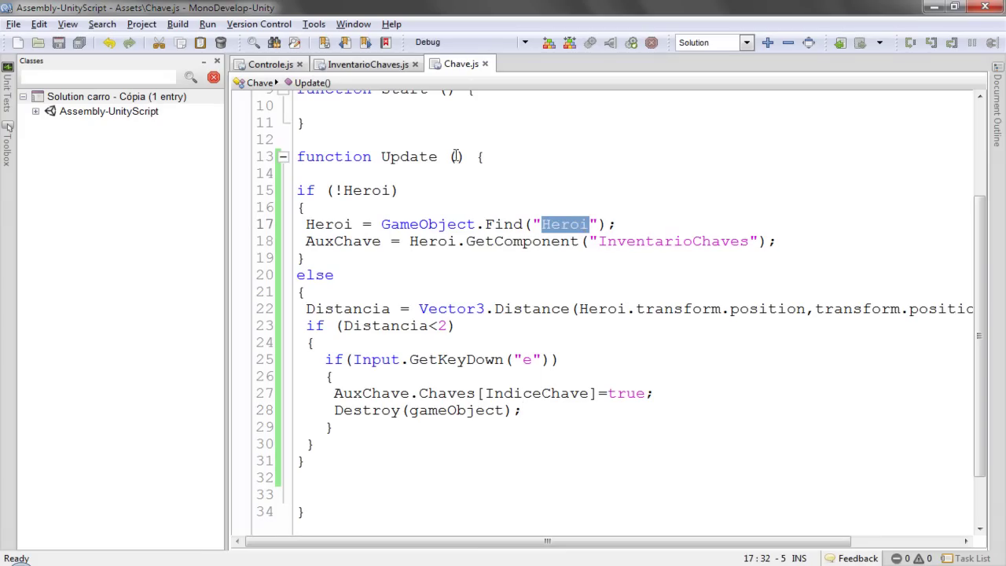
{"action": "key", "text": "ctrl+f"}
{"action": "type", "text": "Jogador"}
{"action": "double_click", "coordinate": [566, 224]}
{"action": "type", "text": "Jogador"}
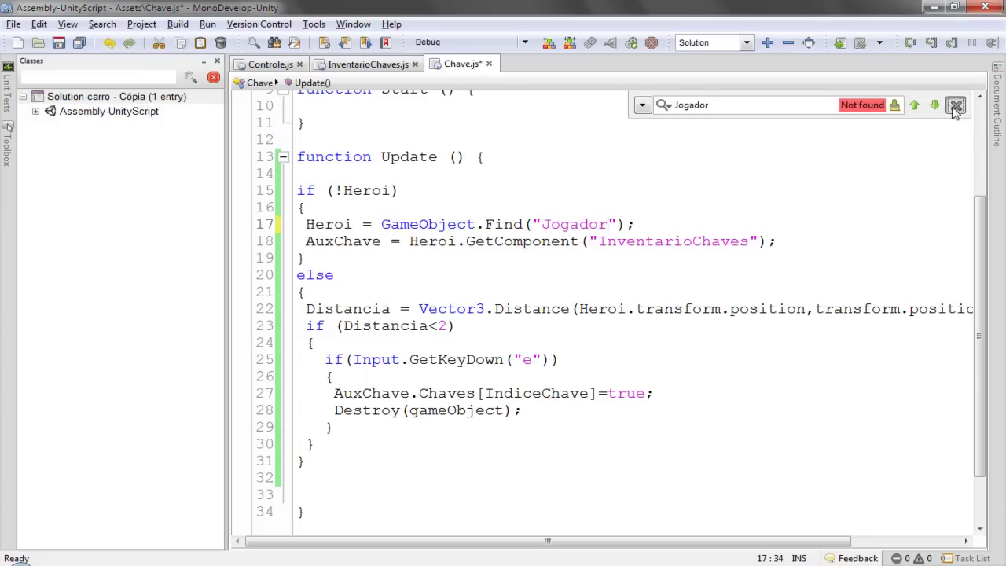
{"action": "left_click", "coordinate": [957, 107]}
{"action": "left_click", "coordinate": [72, 45]}
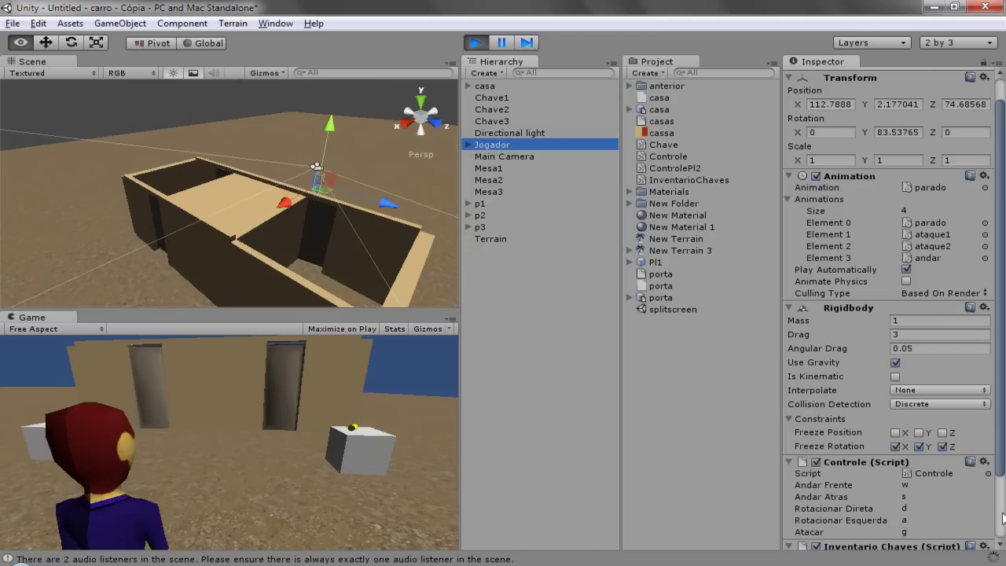
With Chave1 selected, walk the player to the yellow key and collect it with E.
{"action": "scroll", "coordinate": [1001, 517], "scroll_direction": "down", "scroll_amount": 2}
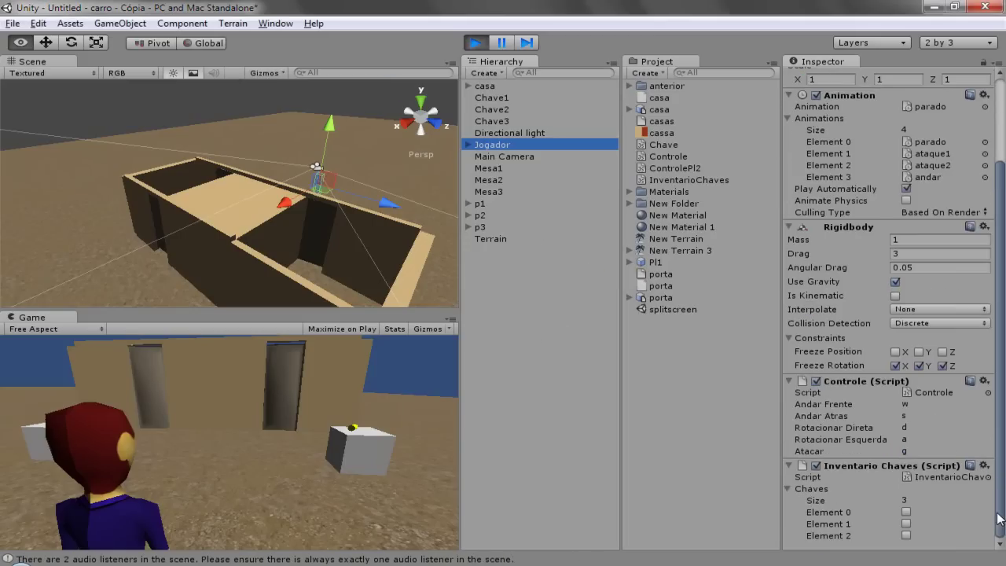
{"action": "left_click", "coordinate": [500, 99]}
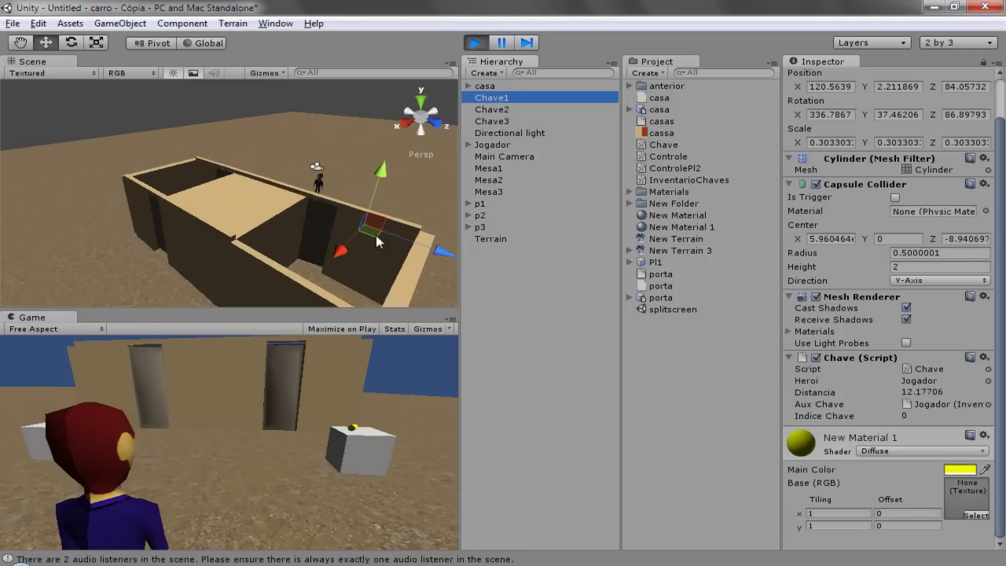
{"action": "left_click", "coordinate": [247, 465]}
{"action": "key", "text": "Up"}
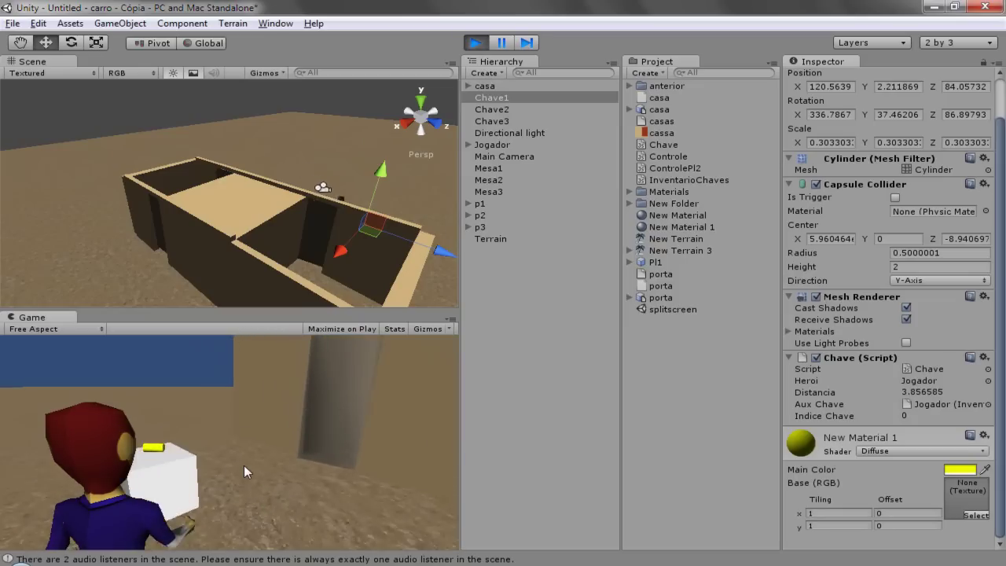
{"action": "key", "text": "Left"}
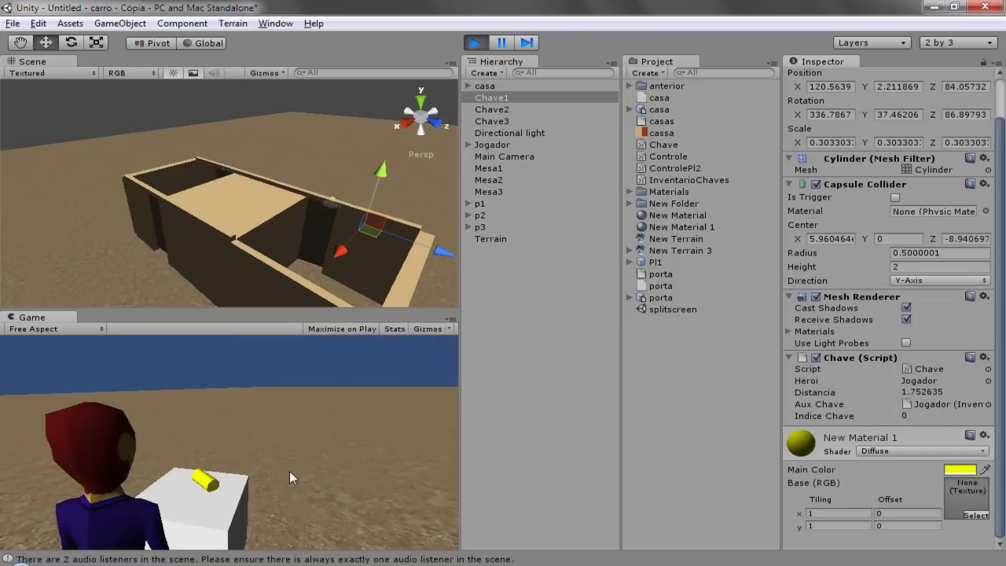
{"action": "key", "text": "e"}
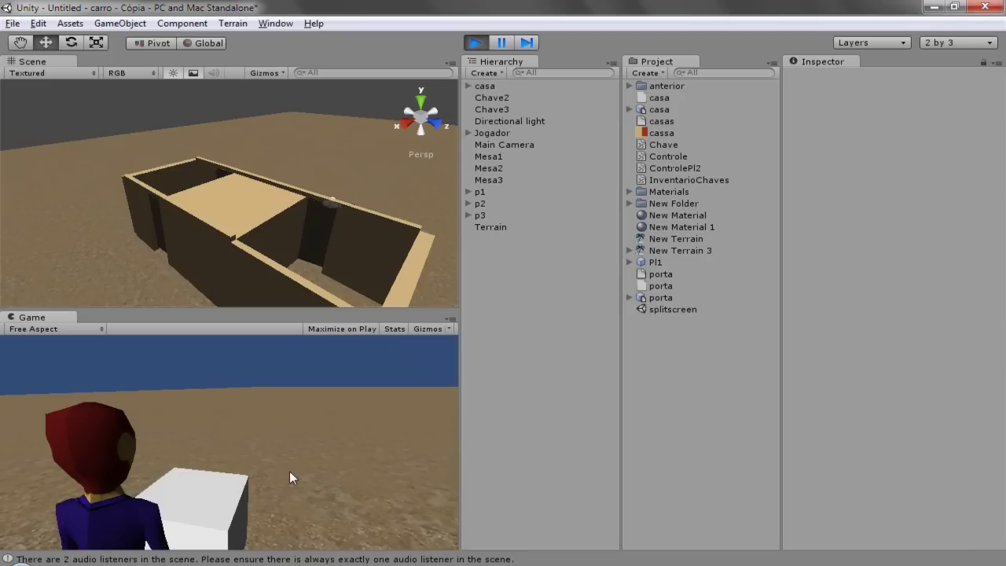
Check Jogador's Inventario Chaves list while moving around, then stop the game.
{"action": "left_click", "coordinate": [491, 134]}
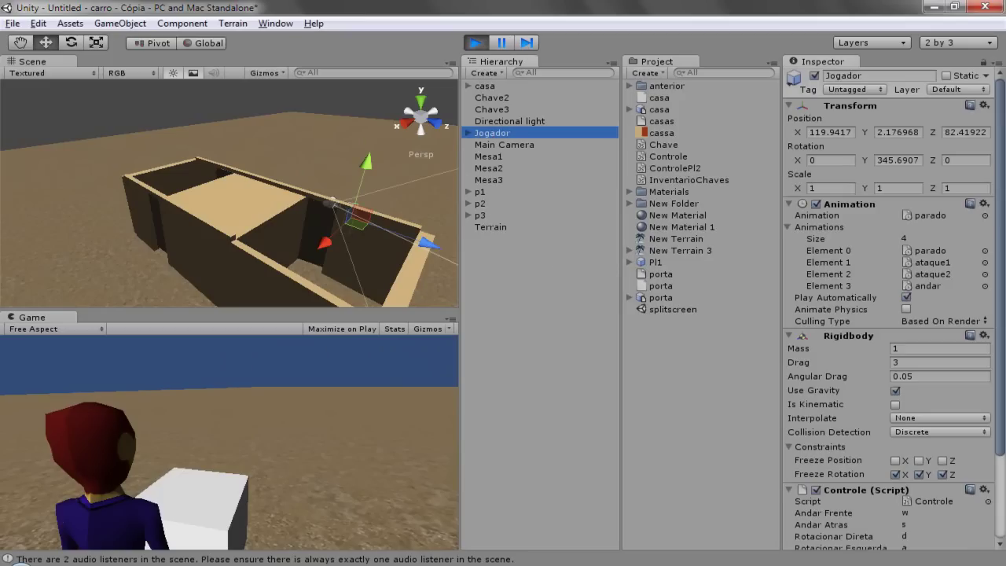
{"action": "scroll", "coordinate": [1002, 523], "scroll_direction": "down", "scroll_amount": 3}
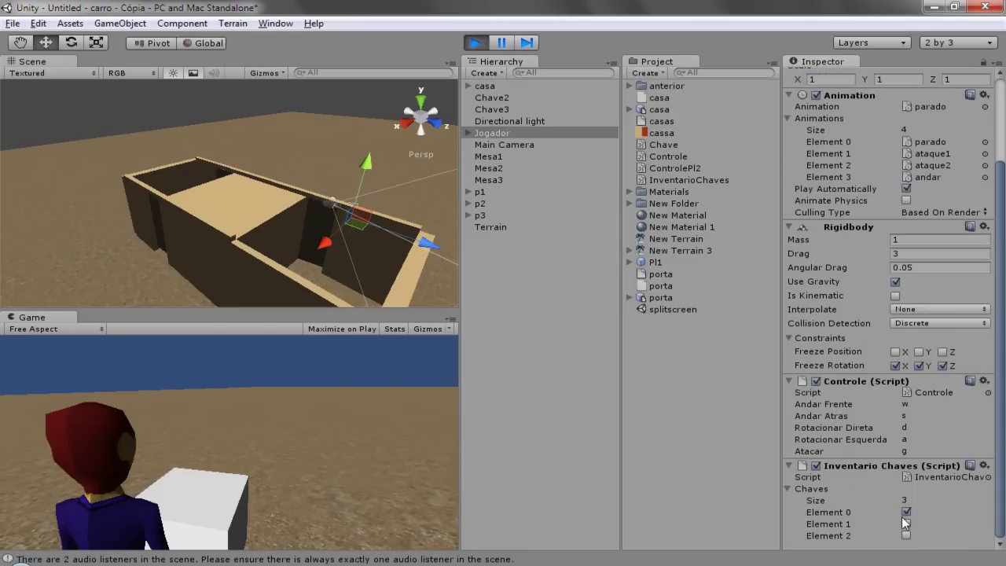
{"action": "key", "text": "w"}
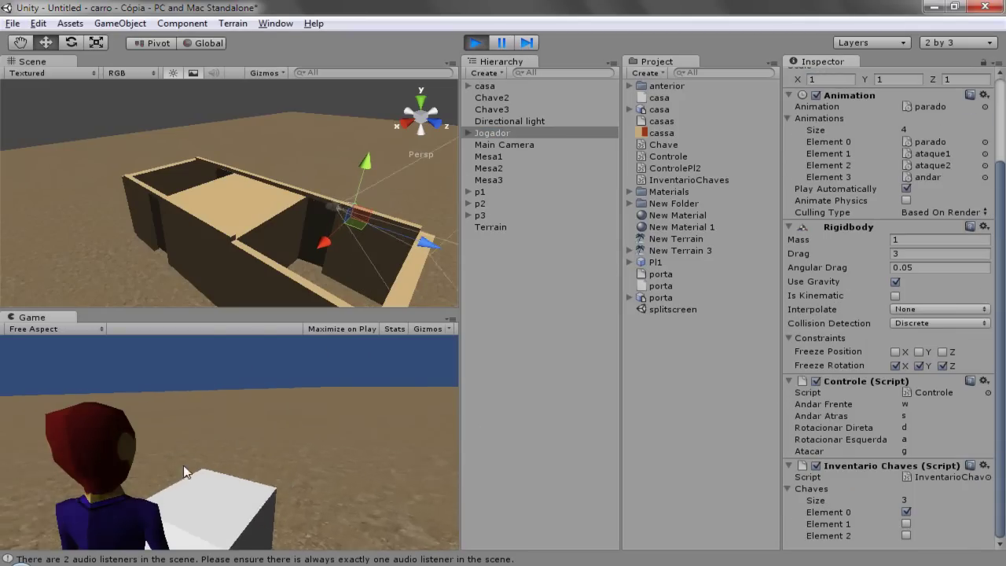
{"action": "key", "text": "w"}
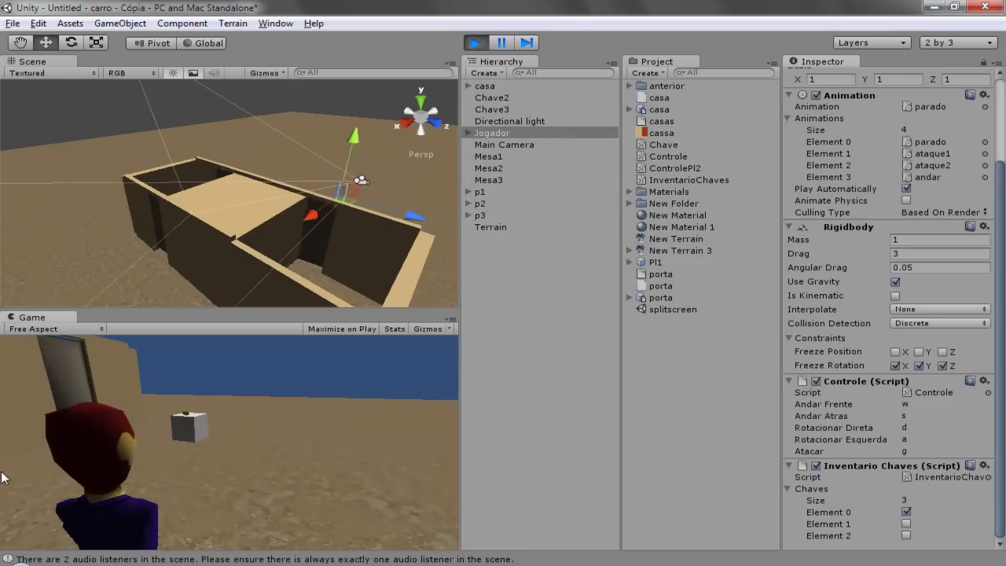
{"action": "key", "text": "w"}
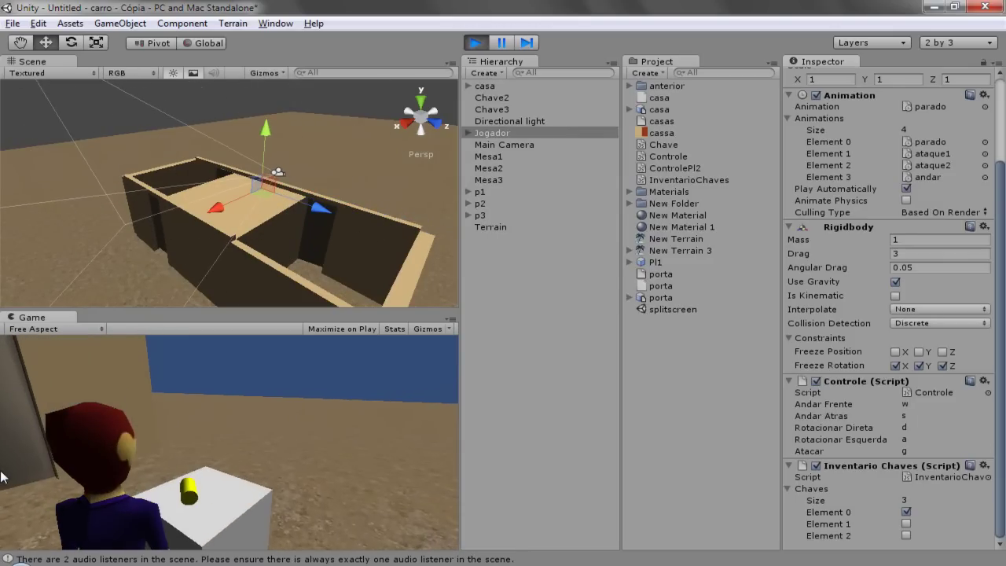
{"action": "left_click", "coordinate": [475, 42]}
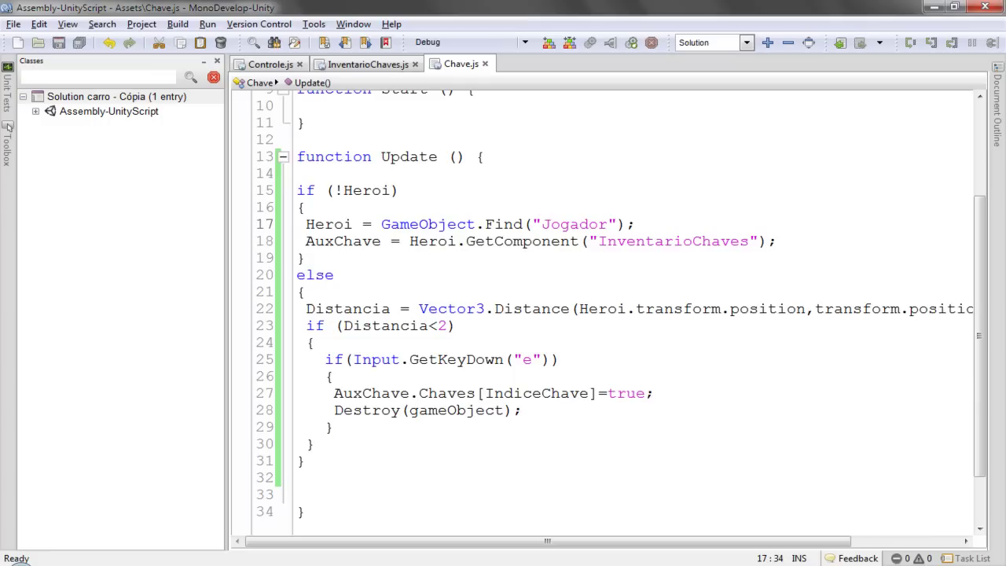
{"action": "left_click", "coordinate": [618, 562]}
{"action": "scroll", "coordinate": [480, 325], "scroll_direction": "up", "scroll_amount": 3}
{"action": "scroll", "coordinate": [479, 326], "scroll_direction": "down", "scroll_amount": 1}
{"action": "scroll", "coordinate": [478, 310], "scroll_direction": "down", "scroll_amount": 1}
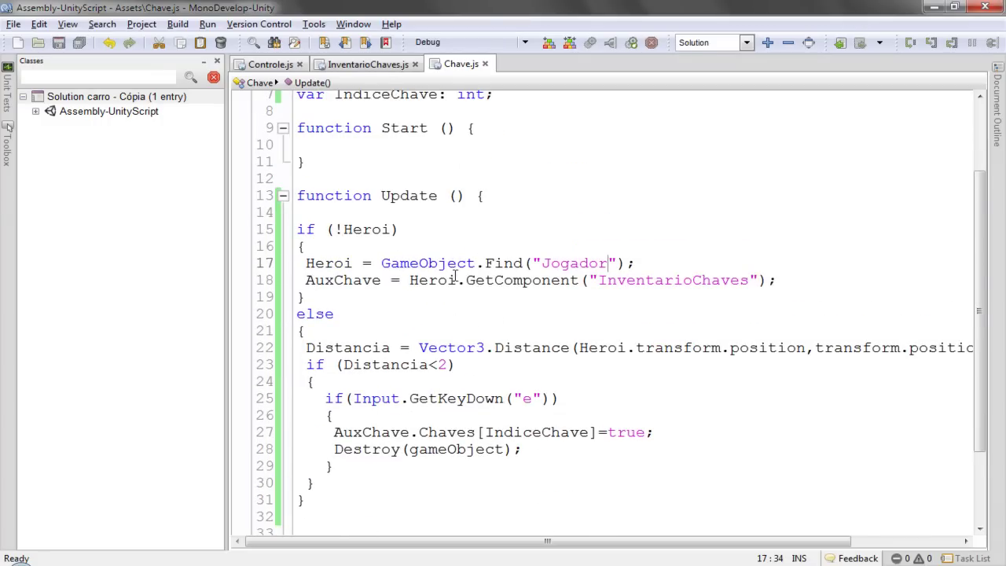
{"action": "scroll", "coordinate": [486, 264], "scroll_direction": "down", "scroll_amount": 2}
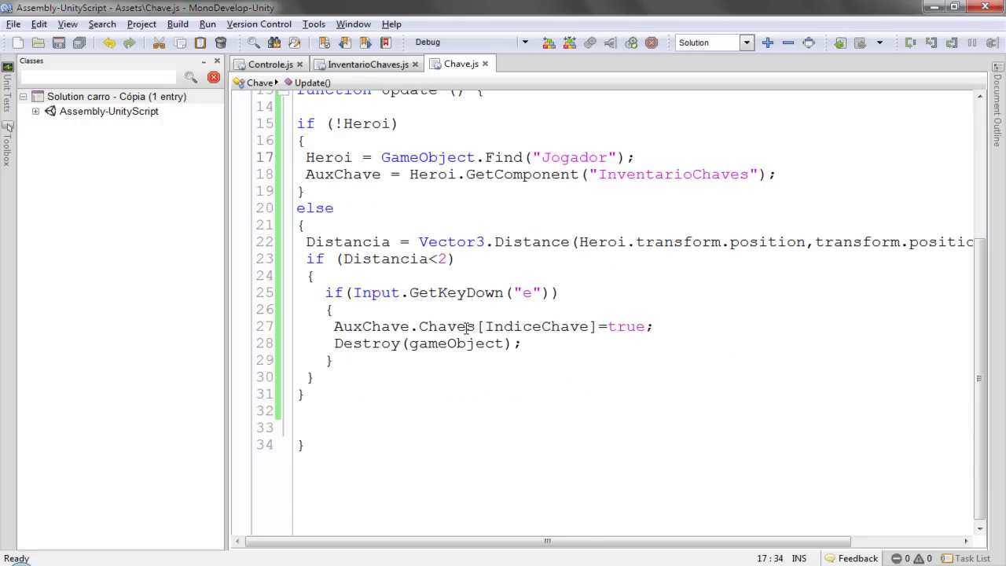
{"action": "scroll", "coordinate": [466, 327], "scroll_direction": "up", "scroll_amount": 1}
{"action": "scroll", "coordinate": [472, 318], "scroll_direction": "up", "scroll_amount": 2}
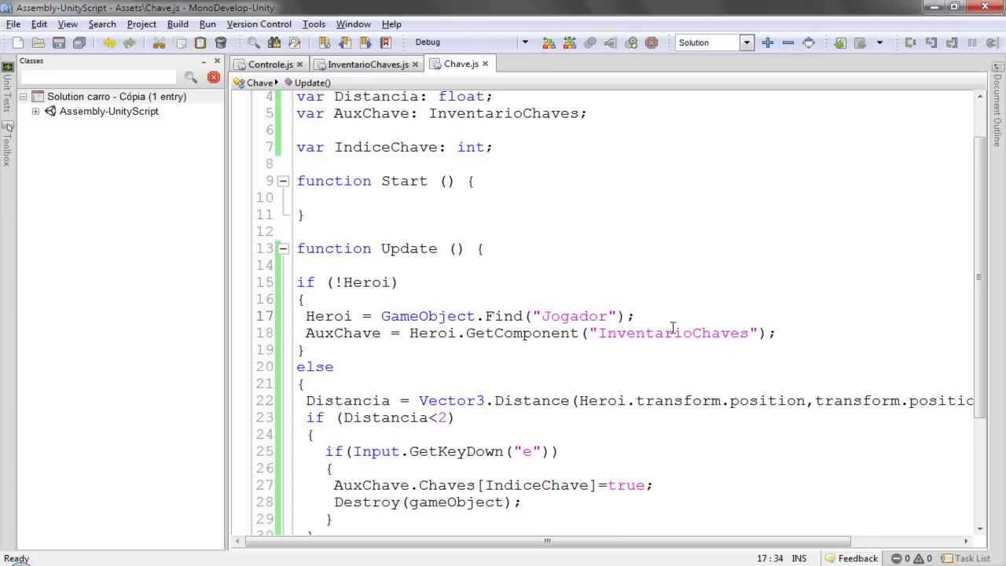
{"action": "scroll", "coordinate": [337, 333], "scroll_direction": "down", "scroll_amount": 2}
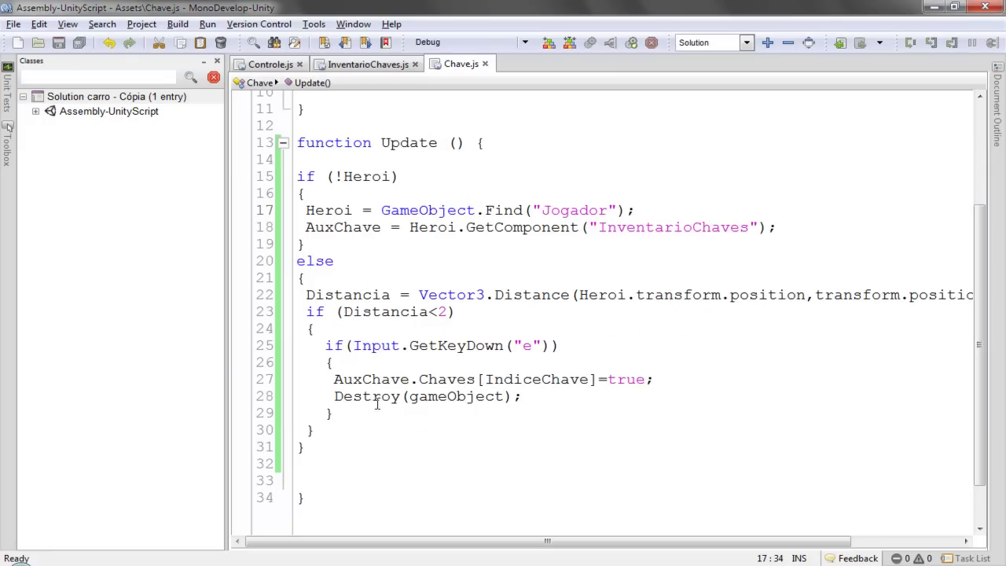
{"action": "double_click", "coordinate": [378, 378]}
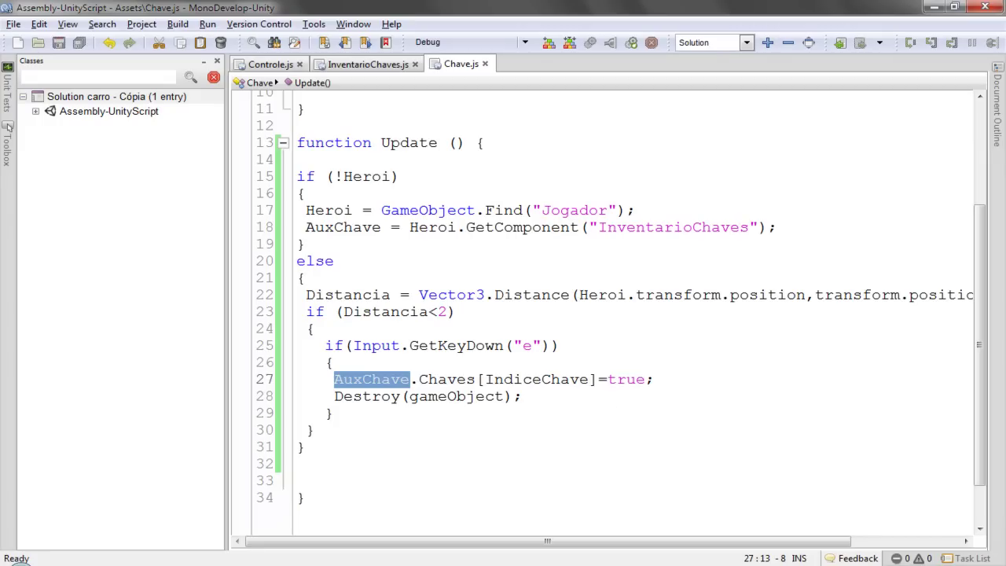
{"action": "double_click", "coordinate": [540, 382]}
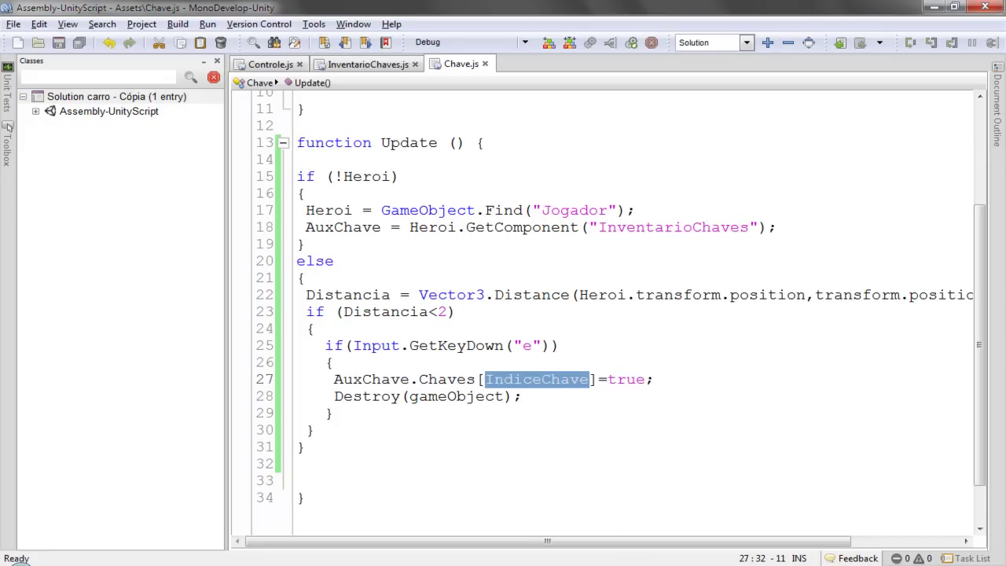
{"action": "key", "text": "alt+Tab"}
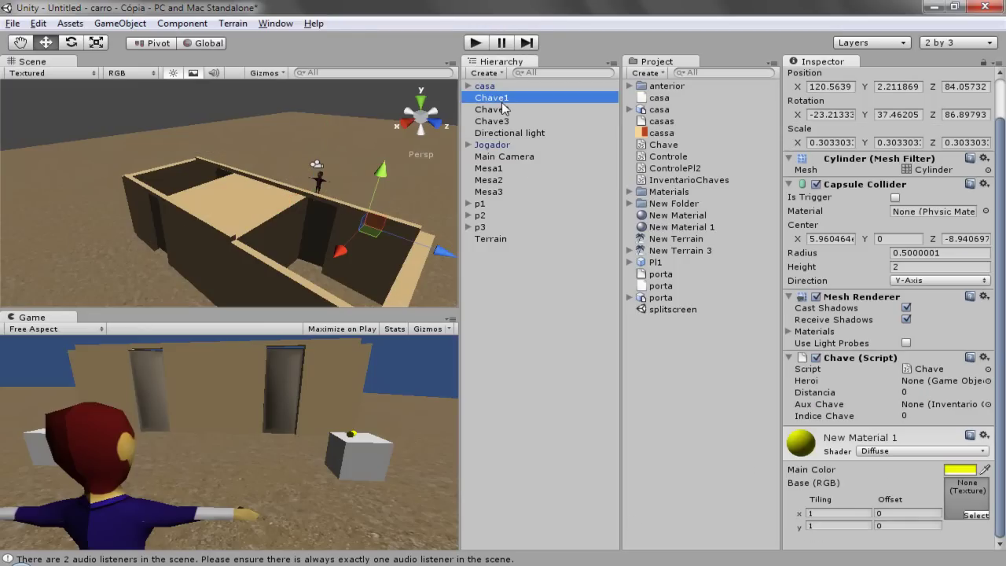
Set Chave3's Indice Chave to 2 in the Inspector.
{"action": "left_click", "coordinate": [503, 112]}
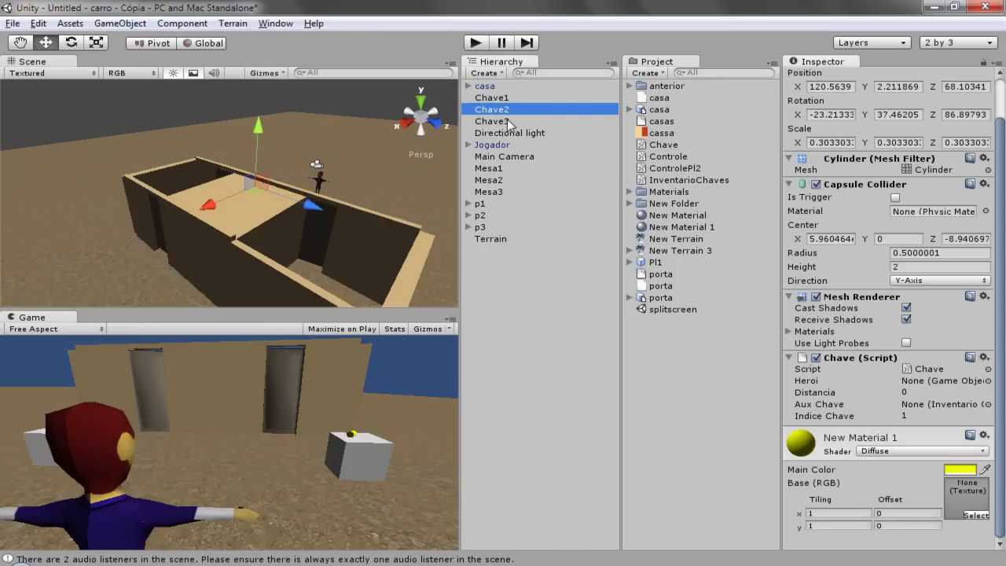
{"action": "left_click", "coordinate": [508, 123]}
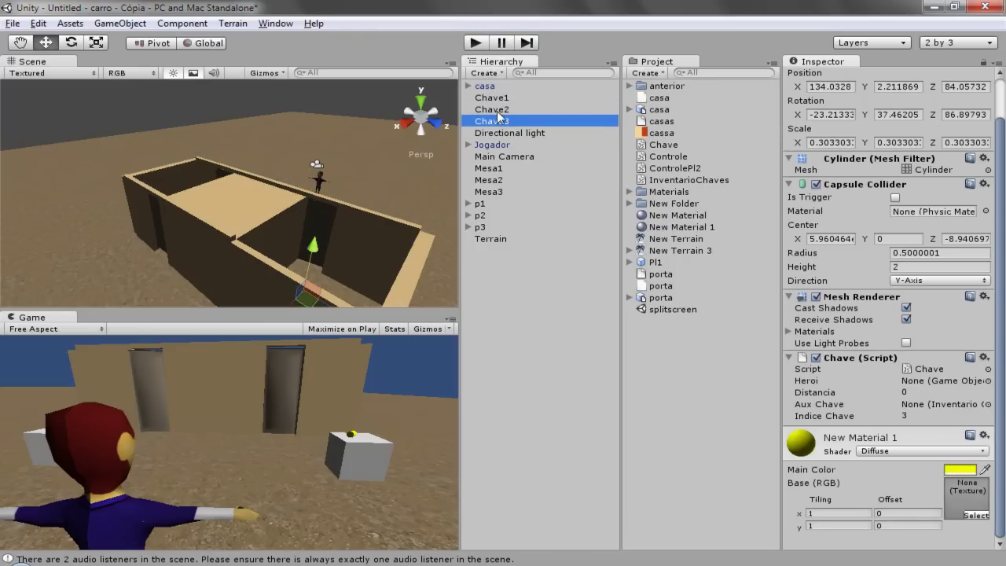
{"action": "left_click", "coordinate": [912, 403]}
{"action": "left_click", "coordinate": [913, 415]}
{"action": "type", "text": "2"}
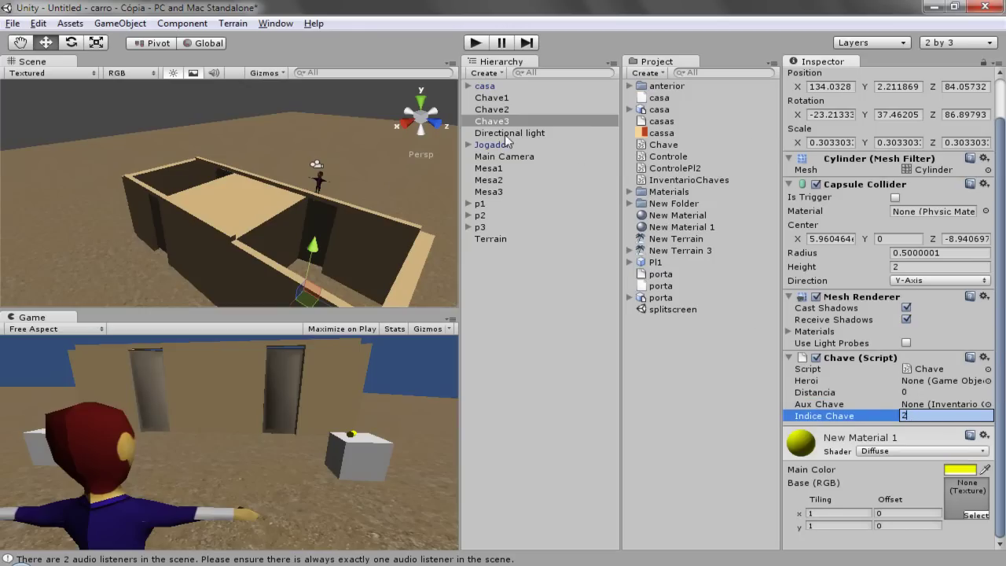
Verify Chave1, Chave2 and Chave3 use Indice Chave 0, 1 and 2, glancing at Chave.js.
{"action": "left_click", "coordinate": [500, 111]}
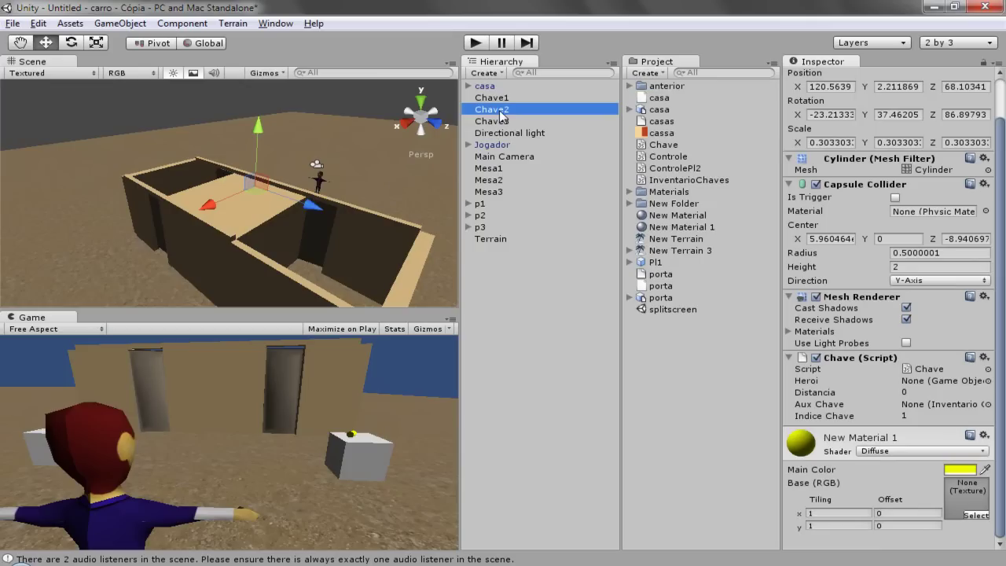
{"action": "left_click", "coordinate": [506, 98]}
{"action": "left_click", "coordinate": [500, 121]}
{"action": "left_click", "coordinate": [501, 109]}
{"action": "left_click", "coordinate": [503, 98]}
{"action": "left_click", "coordinate": [503, 121]}
{"action": "left_click", "coordinate": [503, 98]}
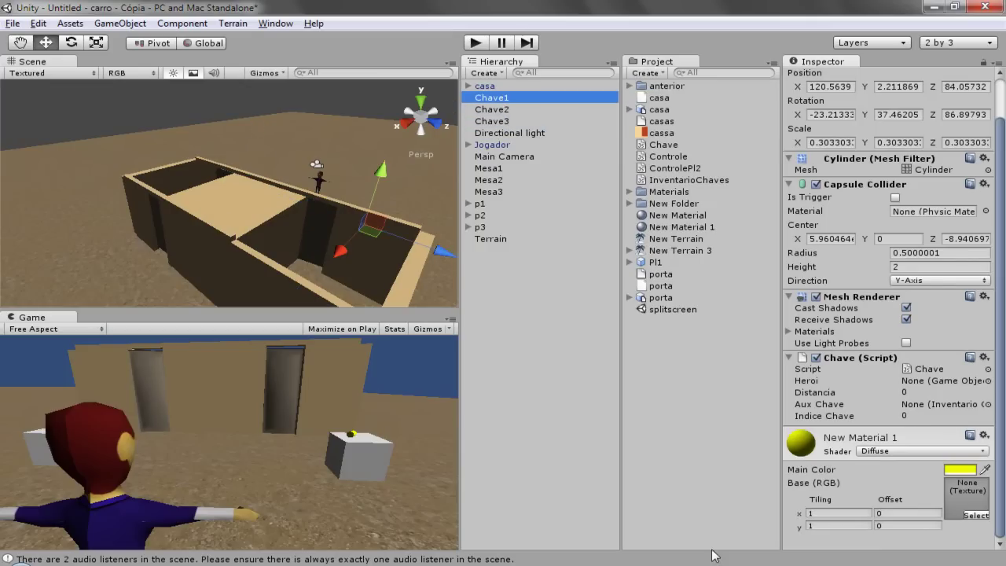
{"action": "key", "text": "alt+Tab"}
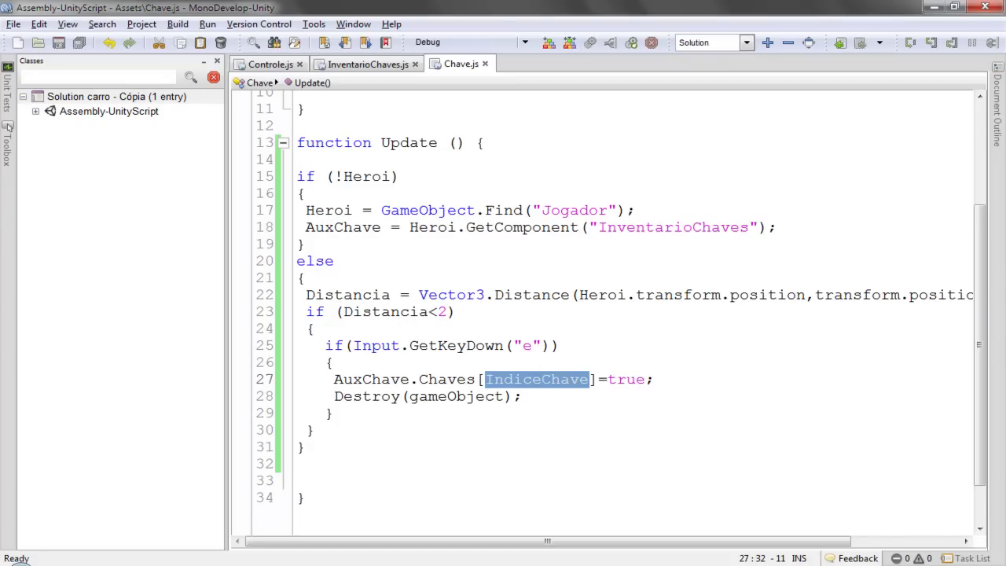
{"action": "key", "text": "alt+Tab"}
Create a new Javascript asset in the Project panel named Porta.
{"action": "right_click", "coordinate": [660, 374]}
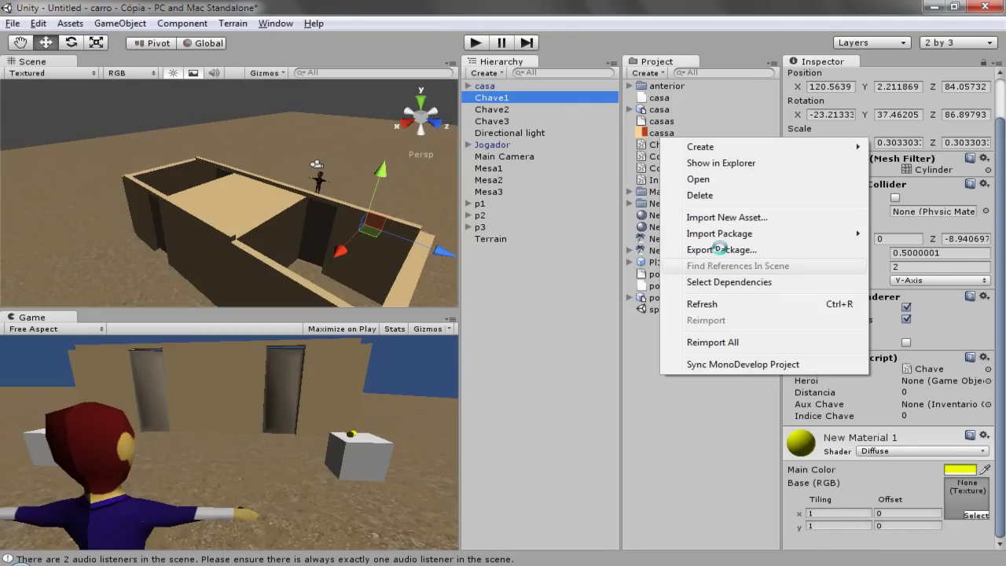
{"action": "mouse_move", "coordinate": [741, 146]}
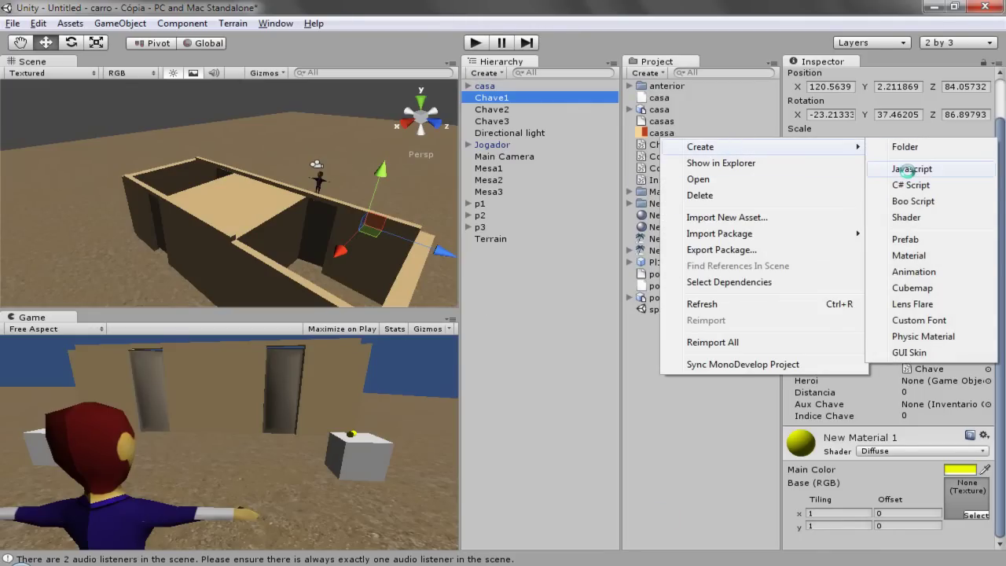
{"action": "left_click", "coordinate": [910, 169]}
{"action": "key", "text": "BackSpace"}
{"action": "type", "text": "Porta"}
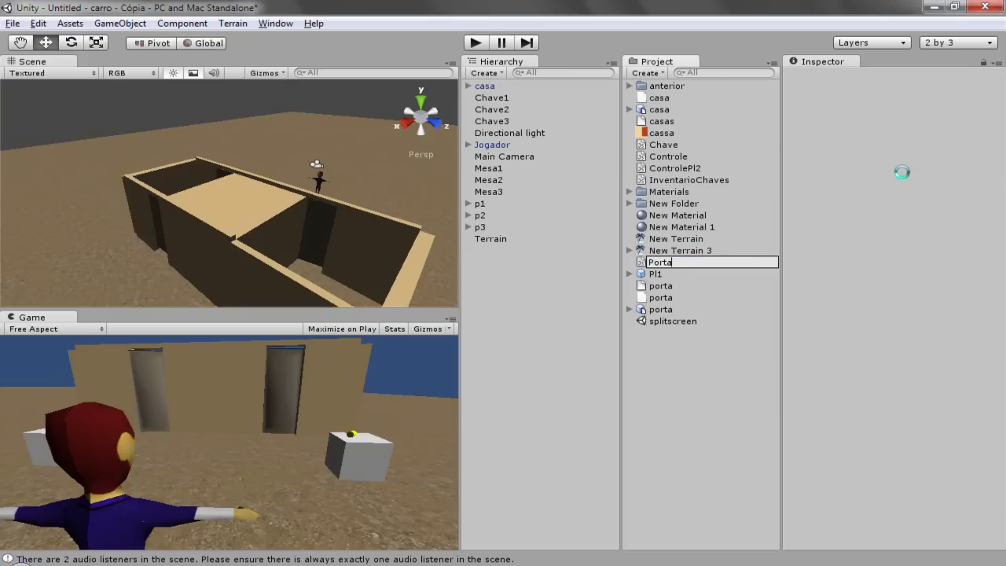
{"action": "key", "text": "Return"}
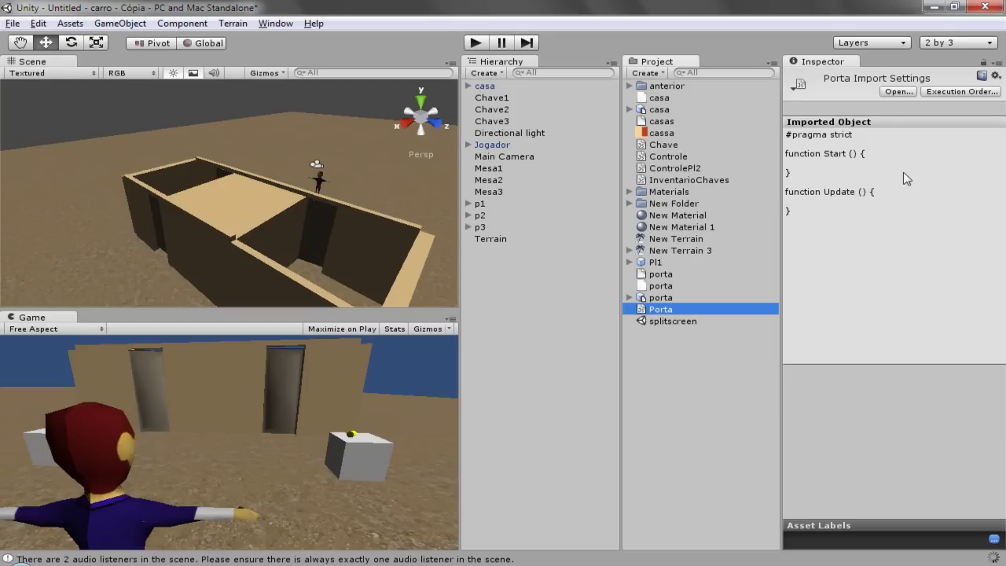
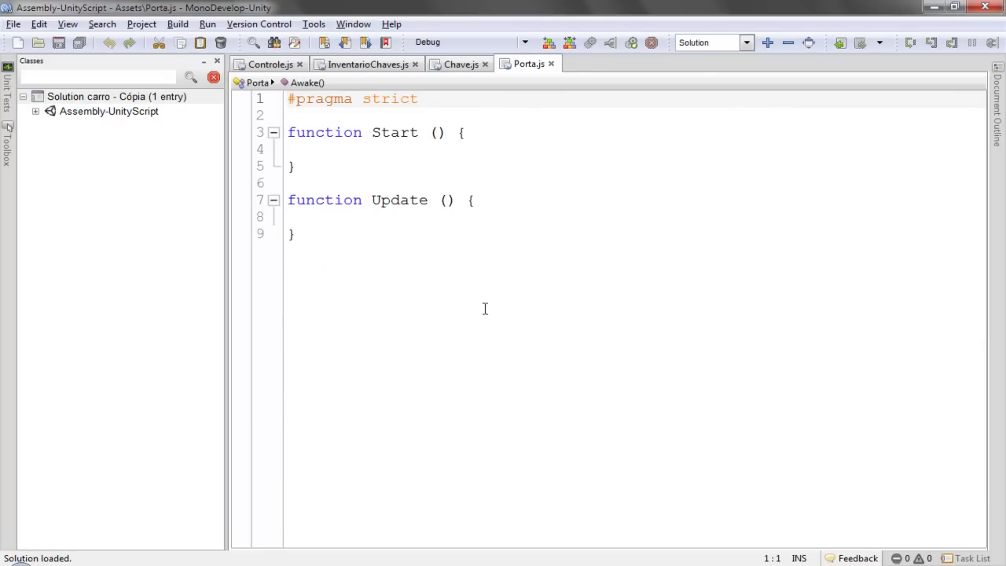
Replace Porta.js's template code with the code copied from Chave.js.
{"action": "left_click", "coordinate": [445, 70]}
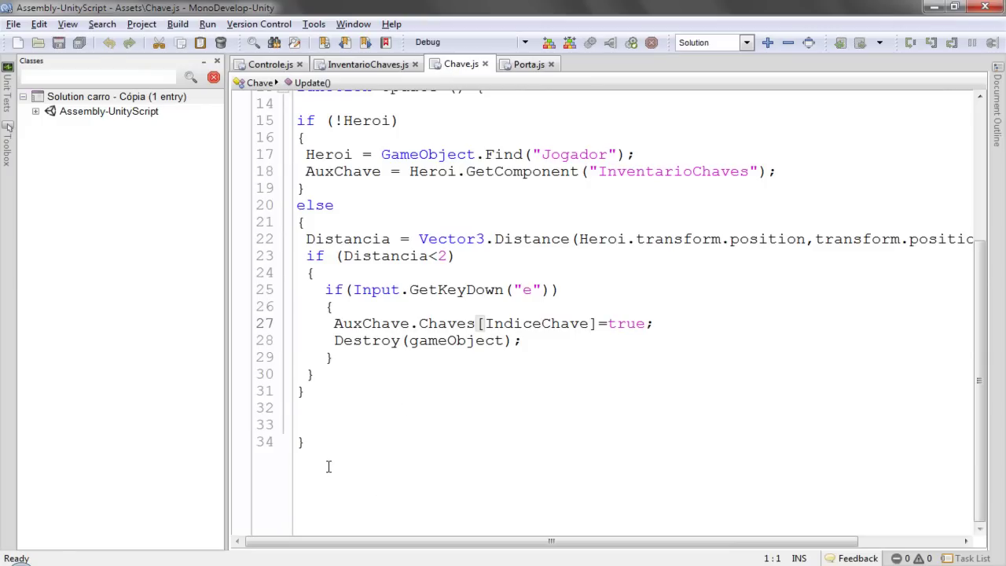
{"action": "mouse_move", "coordinate": [338, 464]}
{"action": "left_mouse_down"}
{"action": "mouse_move", "coordinate": [263, 225]}
{"action": "mouse_move", "coordinate": [271, 144]}
{"action": "left_mouse_up"}
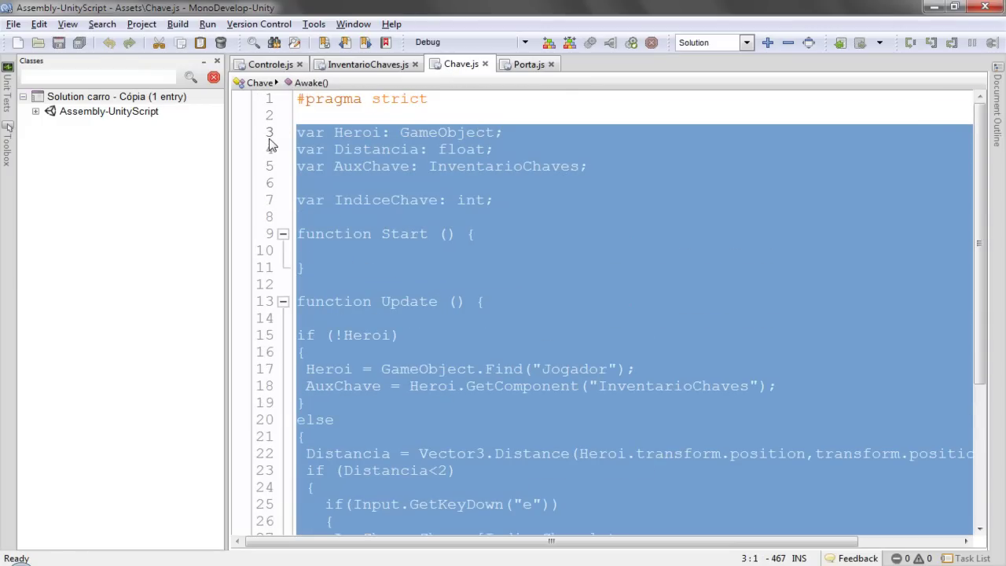
{"action": "left_click", "coordinate": [519, 69]}
{"action": "left_click_drag", "start_coordinate": [325, 307], "coordinate": [259, 125]}
{"action": "key", "text": "ctrl+v"}
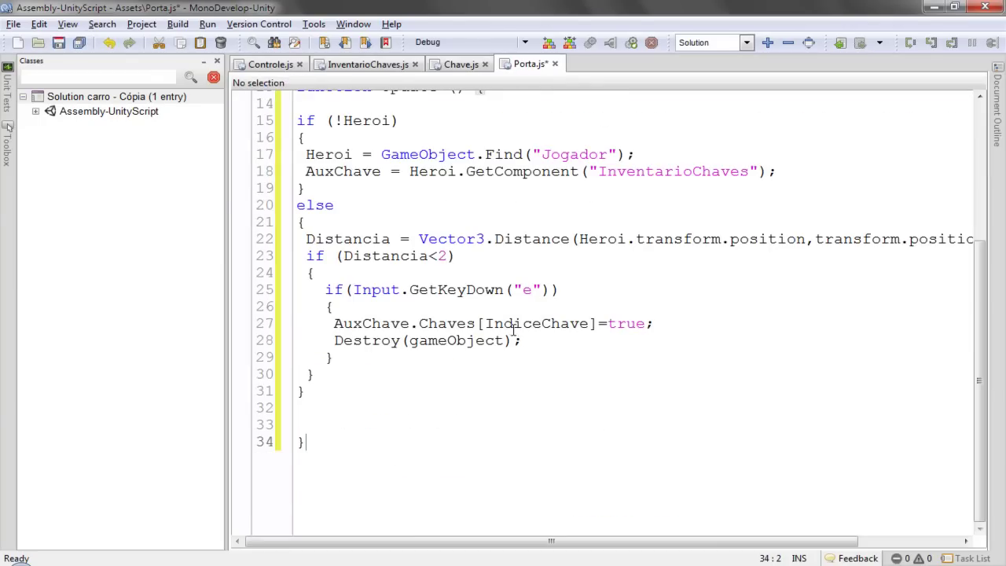
Delete the Destroy(gameObject); line from the pasted Porta.js code.
{"action": "scroll", "coordinate": [564, 399], "scroll_direction": "up", "scroll_amount": 4}
{"action": "scroll", "coordinate": [564, 398], "scroll_direction": "down", "scroll_amount": 2}
{"action": "scroll", "coordinate": [550, 402], "scroll_direction": "down", "scroll_amount": 3}
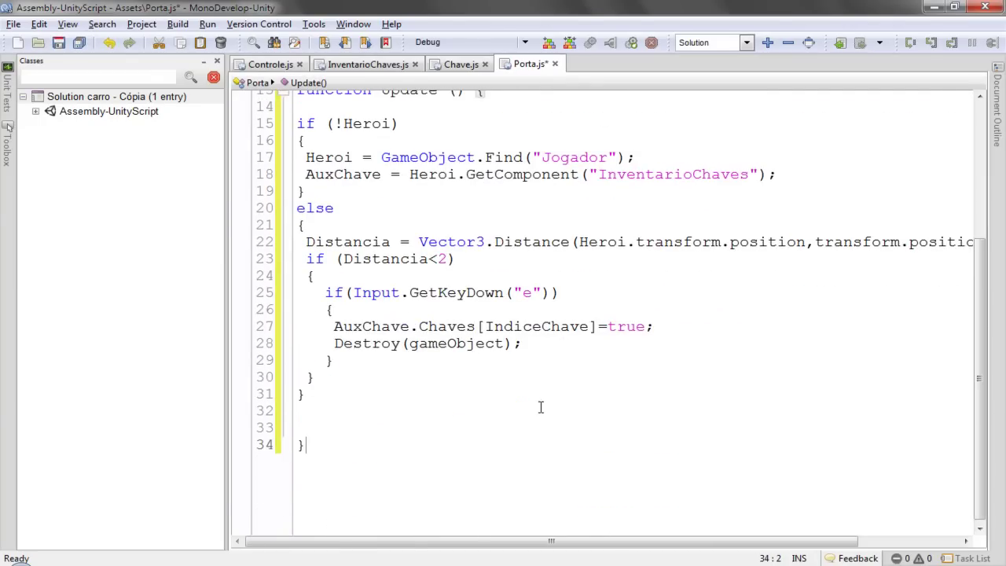
{"action": "scroll", "coordinate": [515, 396], "scroll_direction": "up", "scroll_amount": 2}
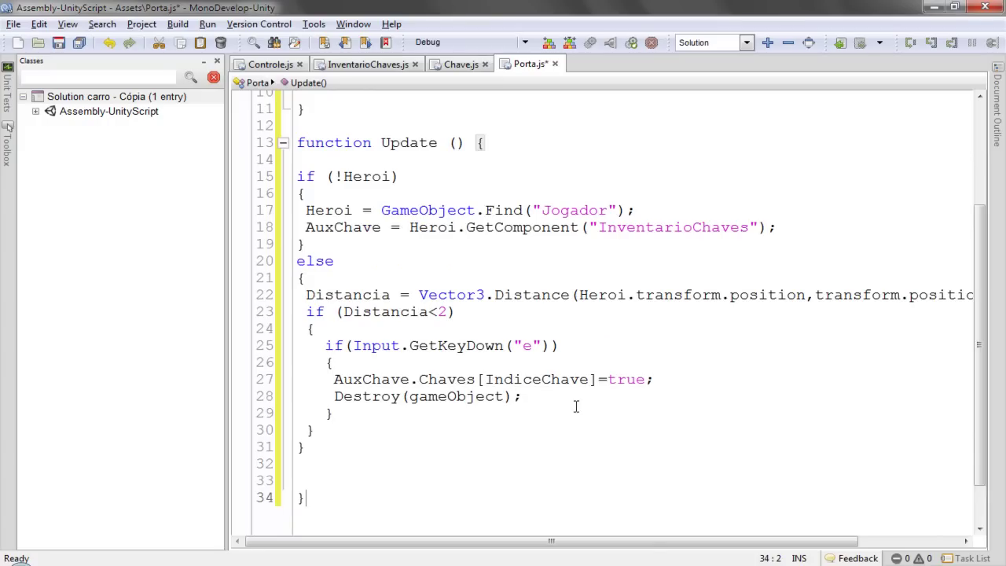
{"action": "left_click_drag", "start_coordinate": [569, 395], "coordinate": [297, 397]}
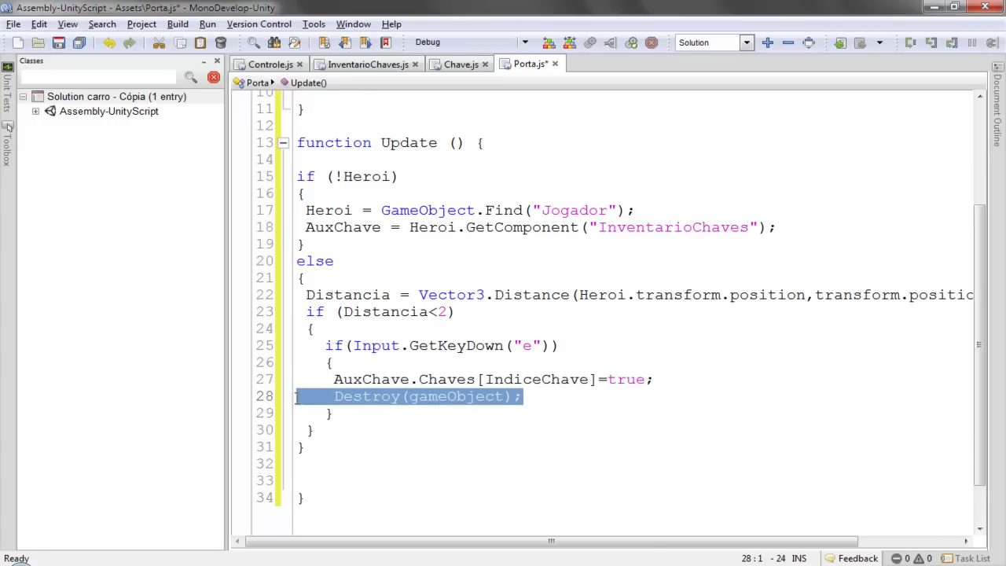
{"action": "key", "text": "Delete"}
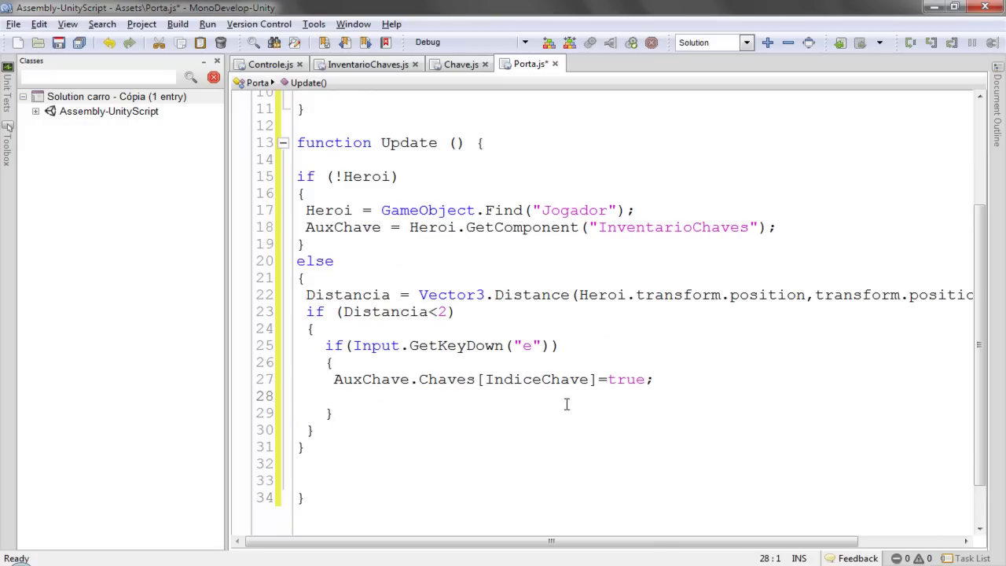
Turn line 27 into the condition if (AuxChave.Chaves[IndiceChave]==true).
{"action": "left_click", "coordinate": [604, 379]}
{"action": "type", "text": "="}
{"action": "left_click", "coordinate": [334, 379]}
{"action": "type", "text": "if ("}
{"action": "left_click", "coordinate": [701, 379]}
{"action": "type", "text": ")"}
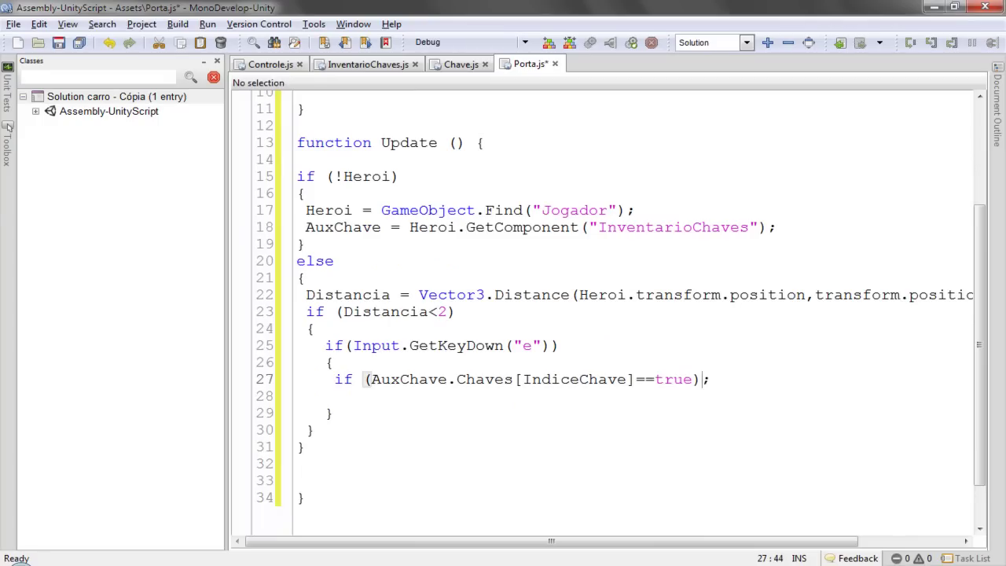
{"action": "scroll", "coordinate": [549, 446], "scroll_direction": "up", "scroll_amount": 1}
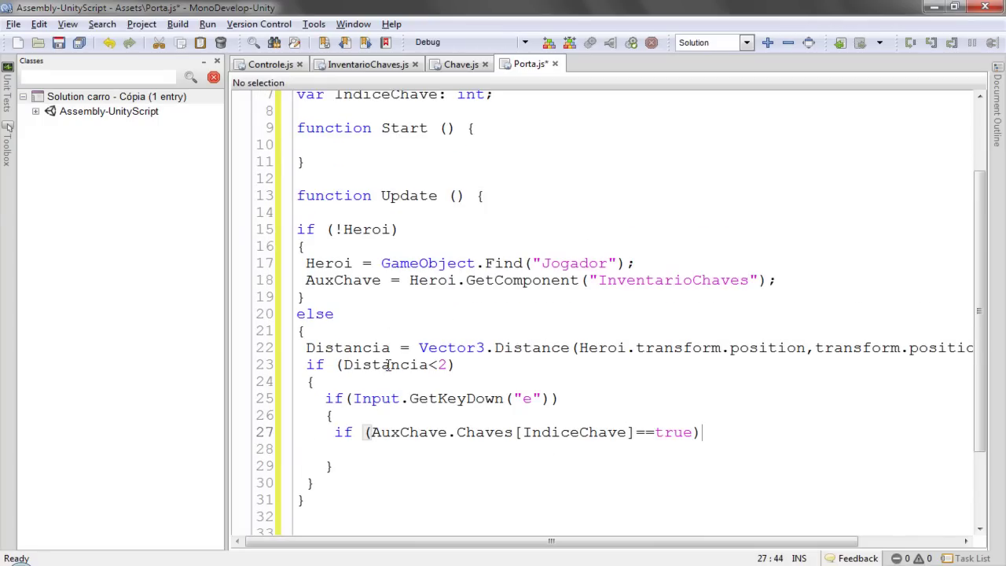
{"action": "scroll", "coordinate": [484, 381], "scroll_direction": "down", "scroll_amount": 1}
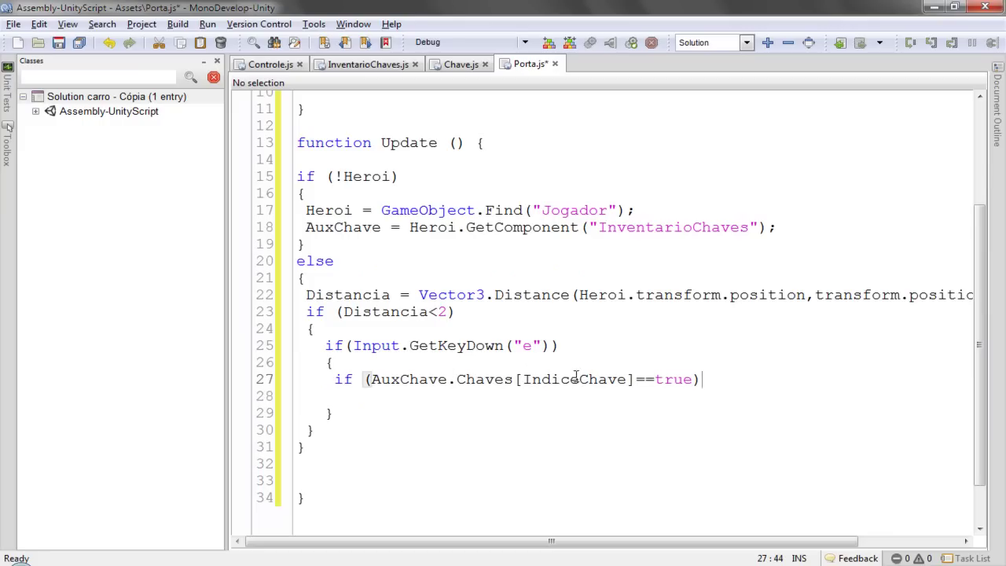
{"action": "scroll", "coordinate": [509, 329], "scroll_direction": "up", "scroll_amount": 3}
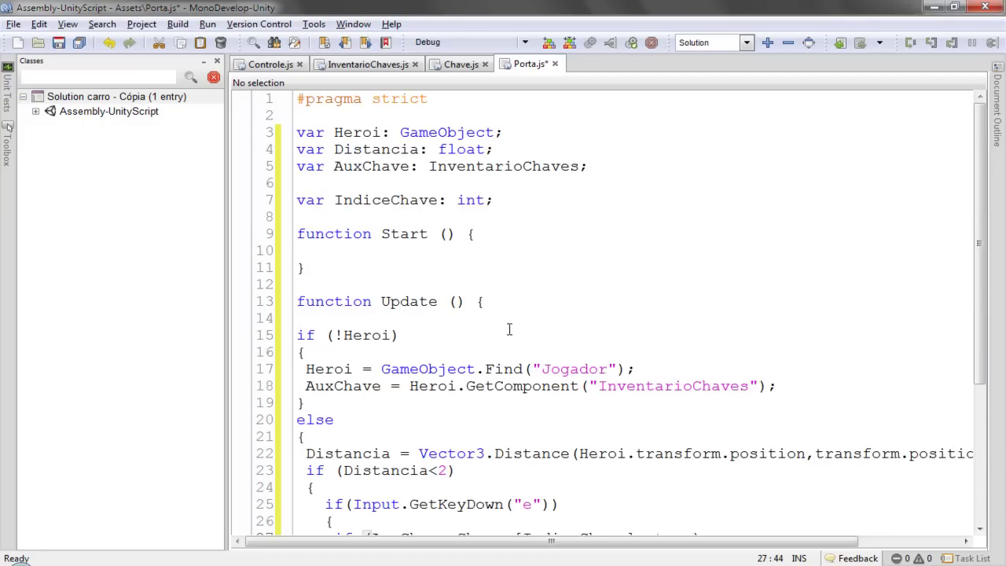
{"action": "scroll", "coordinate": [630, 386], "scroll_direction": "down", "scroll_amount": 3}
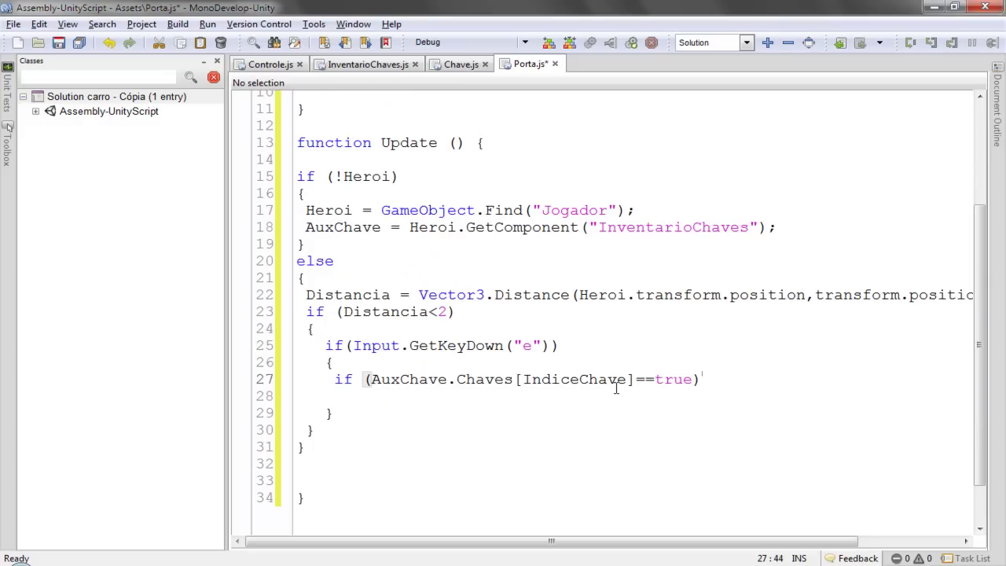
Add a block calling transform.Rotate(0,-90,0); under the key check and save Porta.js.
{"action": "key", "text": "Return"}
{"action": "type", "text": "{"}
{"action": "key", "text": "Return"}
{"action": "type", "text": "trans"}
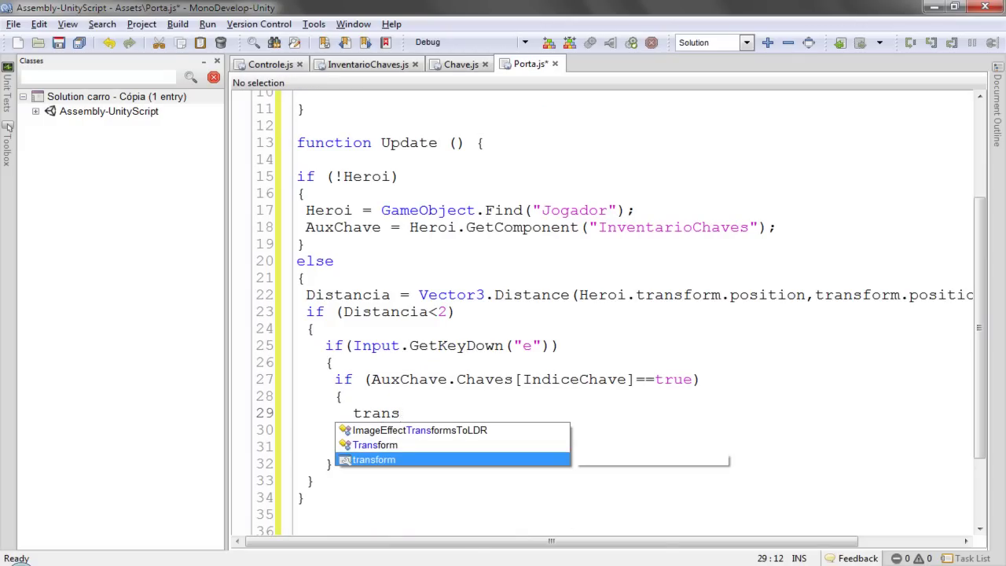
{"action": "type", "text": "form.ro"}
{"action": "key", "text": "Down"}
{"action": "key", "text": "Return"}
{"action": "type", "text": "()"}
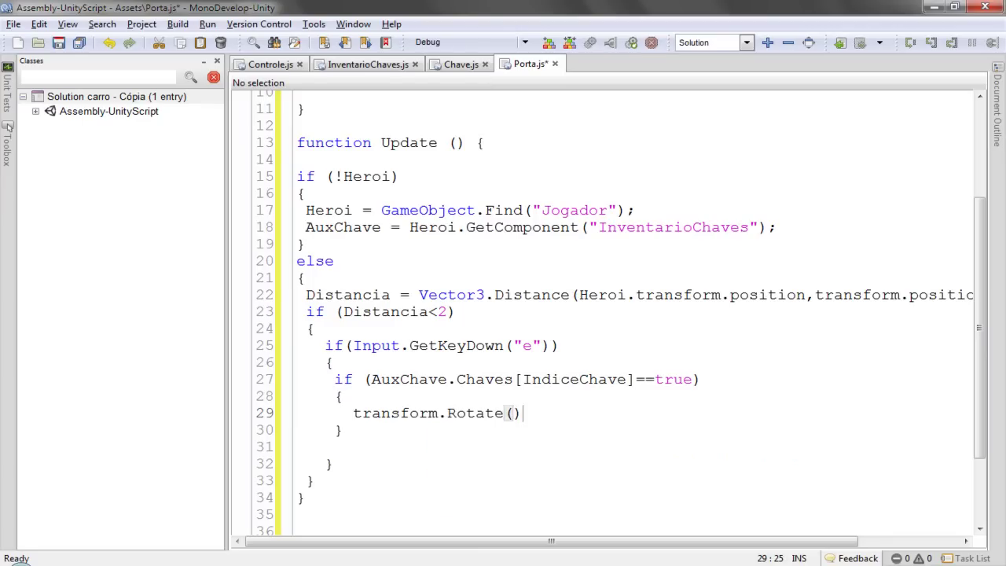
{"action": "type", "text": "0,-90,0"}
{"action": "type", "text": ";"}
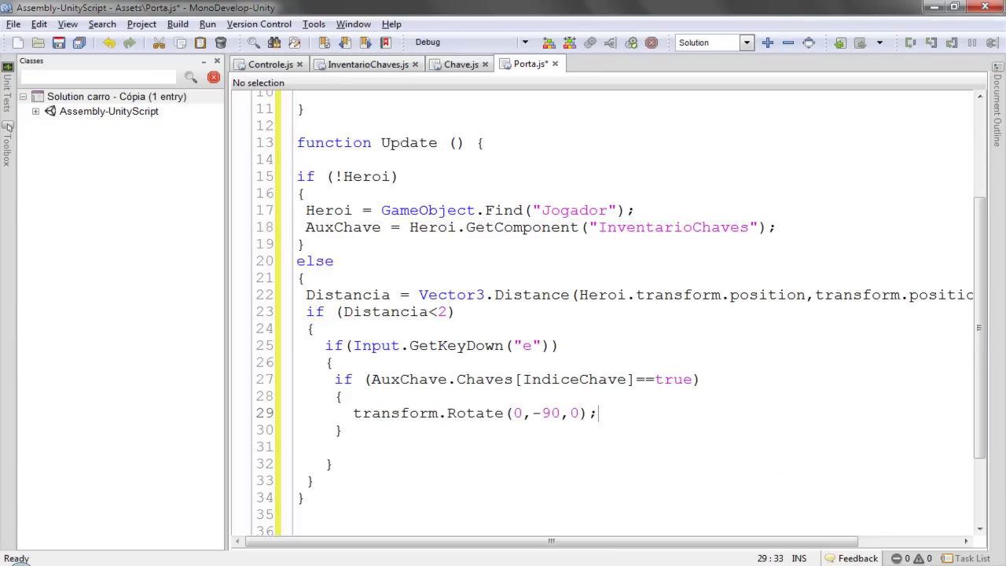
{"action": "left_click", "coordinate": [58, 43]}
In Unity, attach the Porta script to door p1 and another door, then briefly test-run the scene.
{"action": "key", "text": "alt+Tab"}
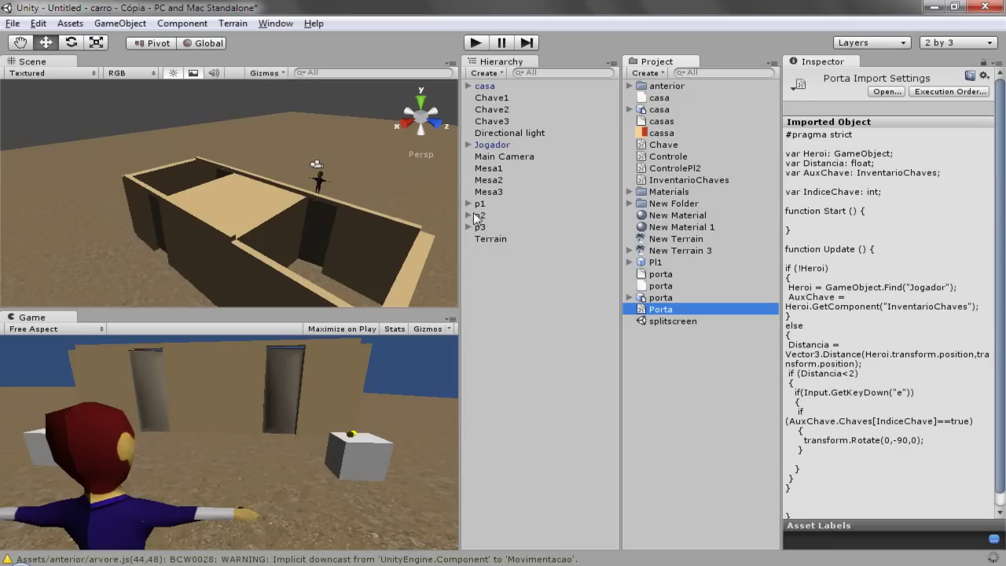
{"action": "left_click", "coordinate": [469, 205]}
{"action": "left_click", "coordinate": [479, 205]}
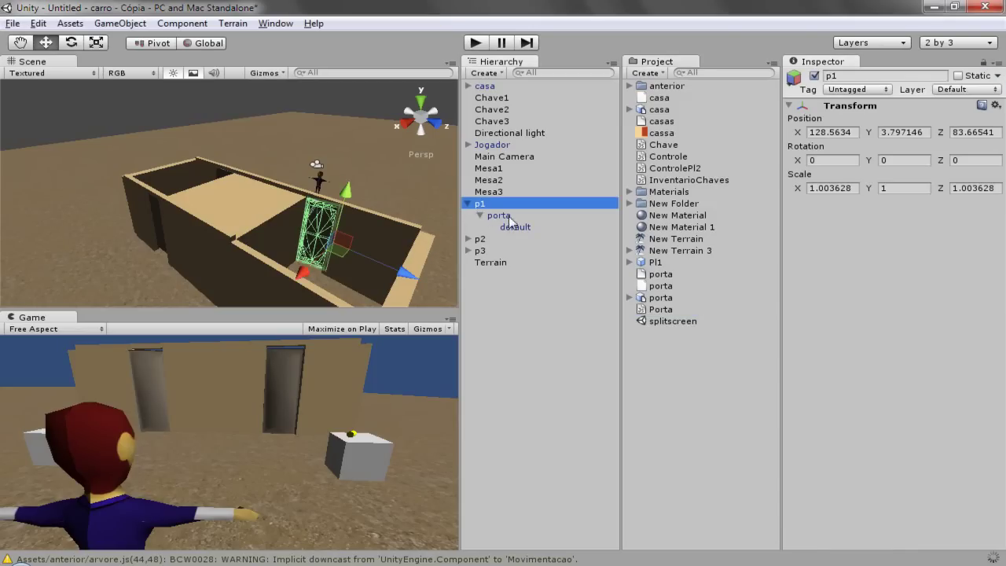
{"action": "left_click", "coordinate": [505, 218]}
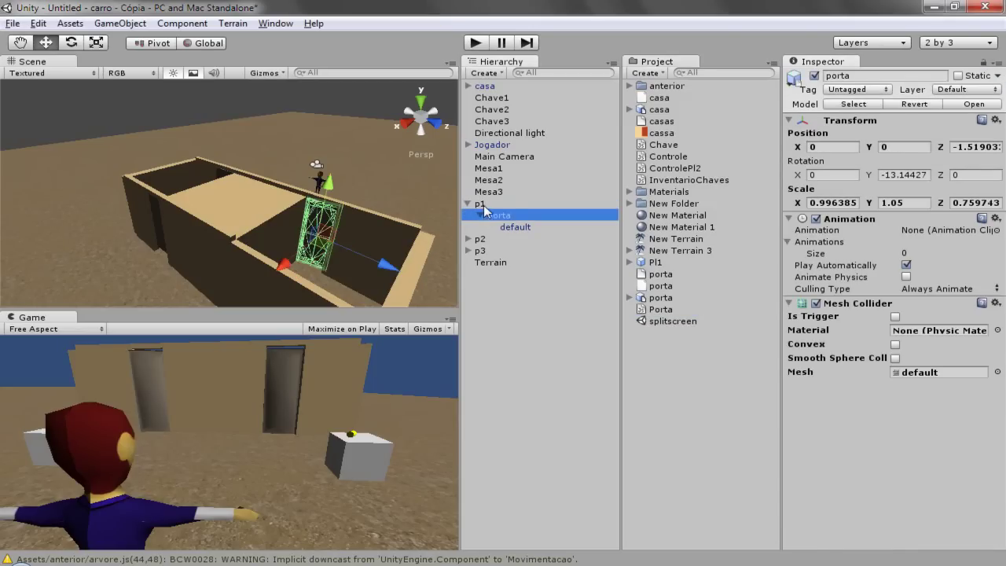
{"action": "left_click", "coordinate": [481, 204]}
{"action": "left_click", "coordinate": [470, 205]}
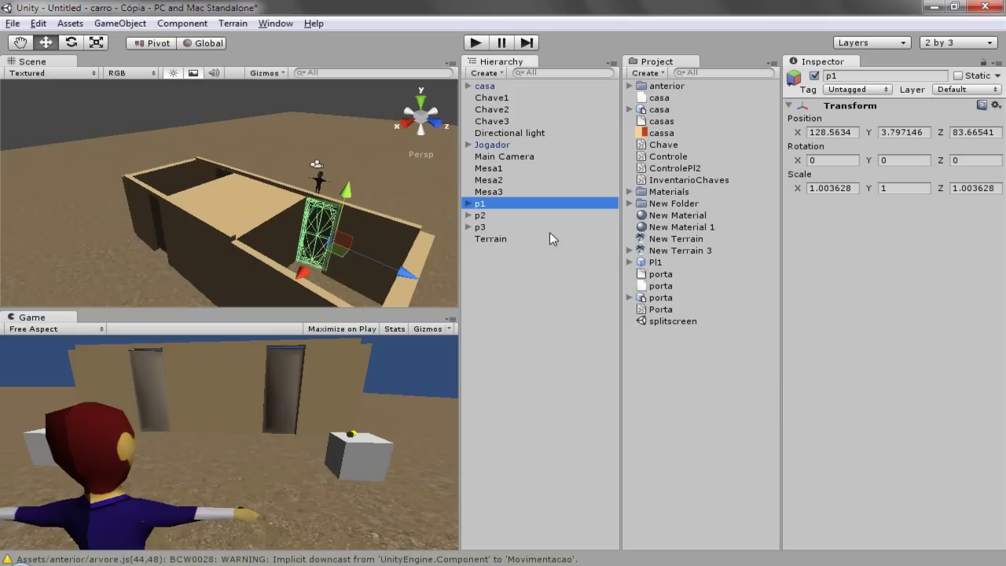
{"action": "left_click_drag", "start_coordinate": [658, 309], "coordinate": [480, 205]}
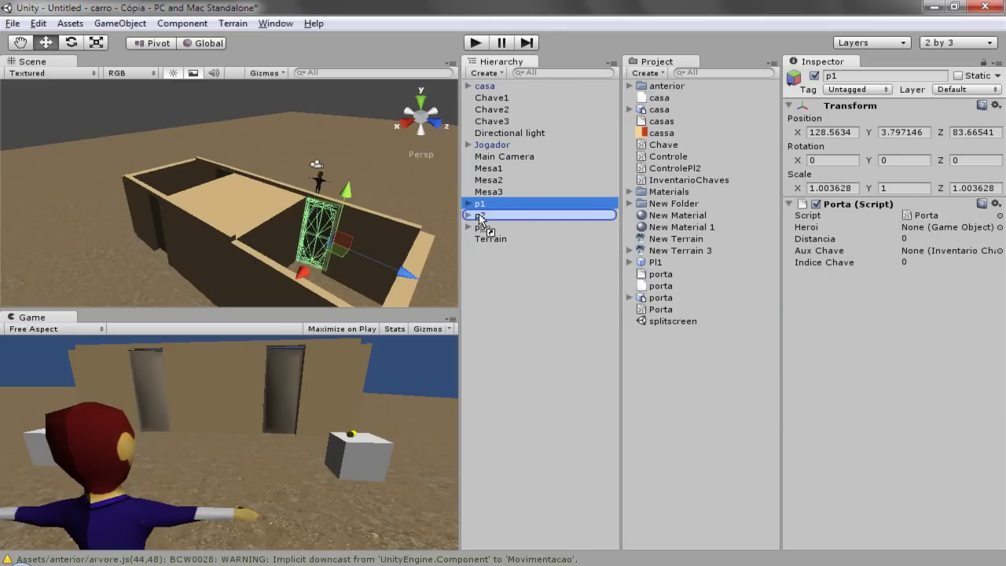
{"action": "left_click_drag", "start_coordinate": [660, 310], "coordinate": [485, 229]}
{"action": "left_click", "coordinate": [475, 42]}
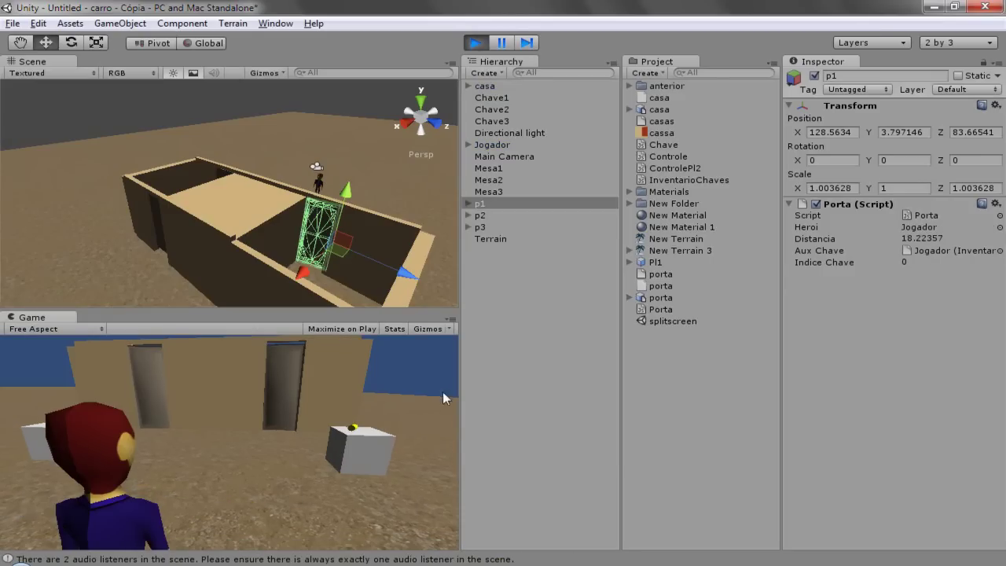
{"action": "left_click", "coordinate": [476, 43]}
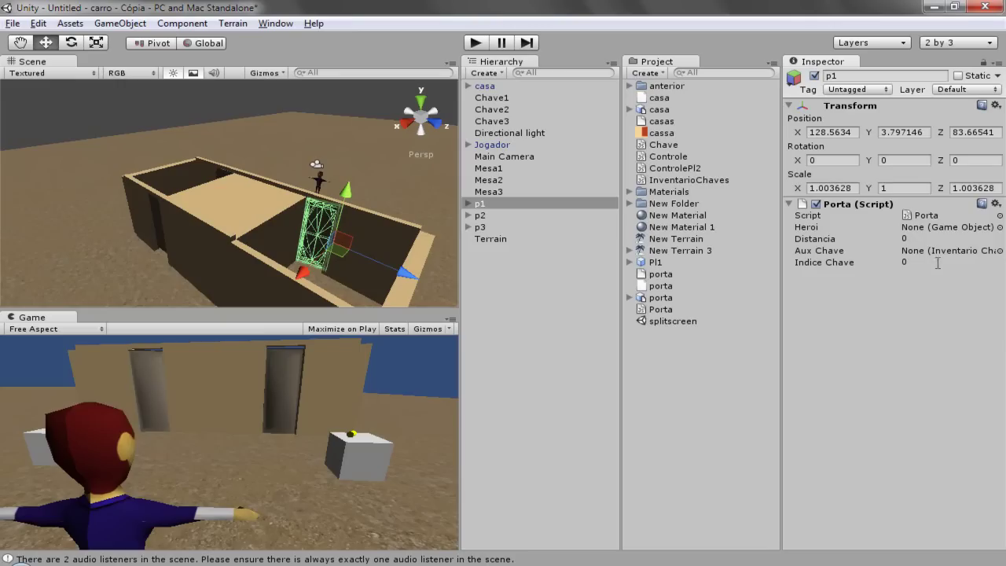
Set Indice Chave to 1 on door p2 and 2 on door p3, then start Play mode.
{"action": "left_click", "coordinate": [483, 217]}
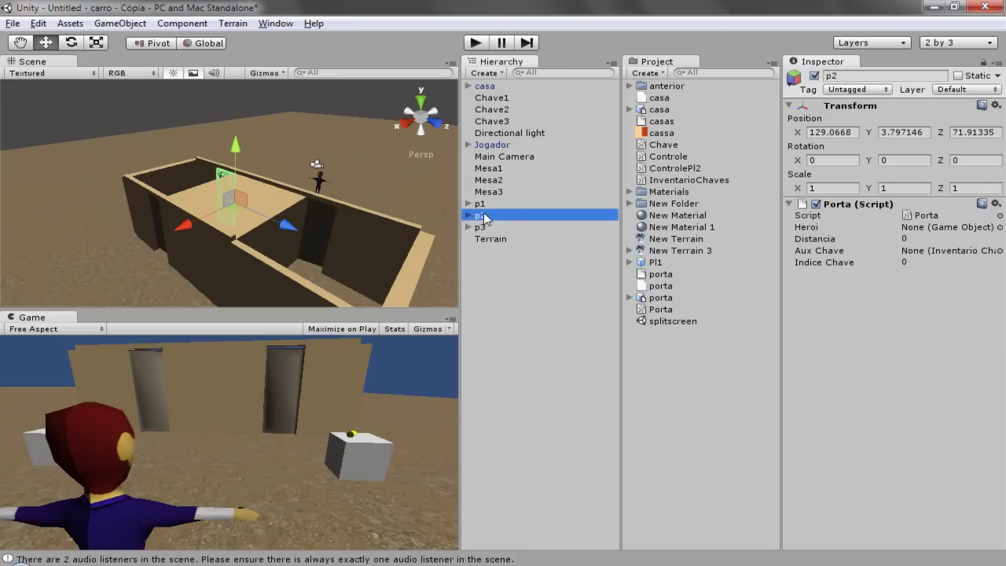
{"action": "left_click", "coordinate": [934, 263]}
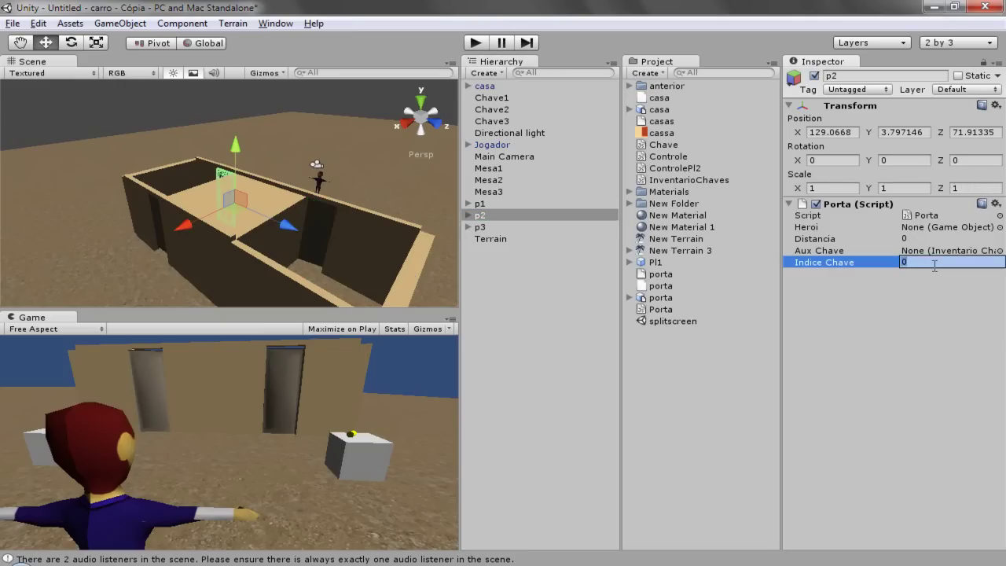
{"action": "left_click", "coordinate": [481, 227]}
{"action": "left_click", "coordinate": [920, 263]}
{"action": "type", "text": "2"}
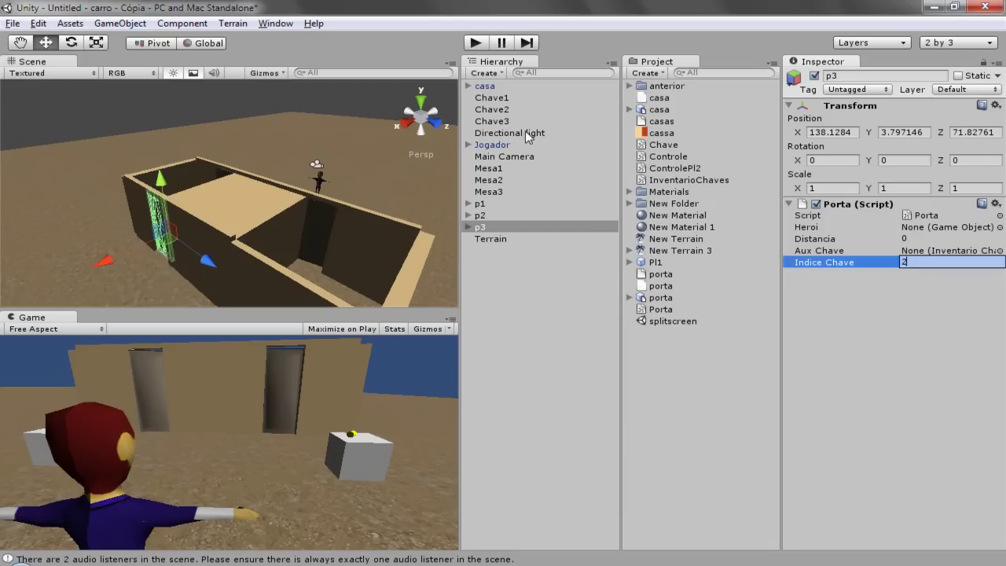
{"action": "left_click", "coordinate": [484, 215]}
{"action": "left_click", "coordinate": [481, 203]}
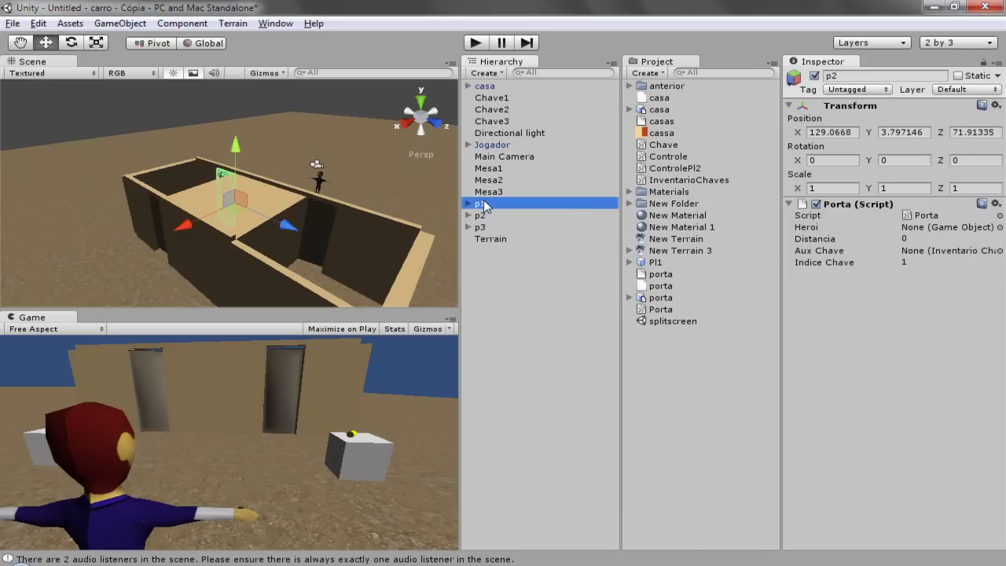
{"action": "left_click", "coordinate": [478, 44]}
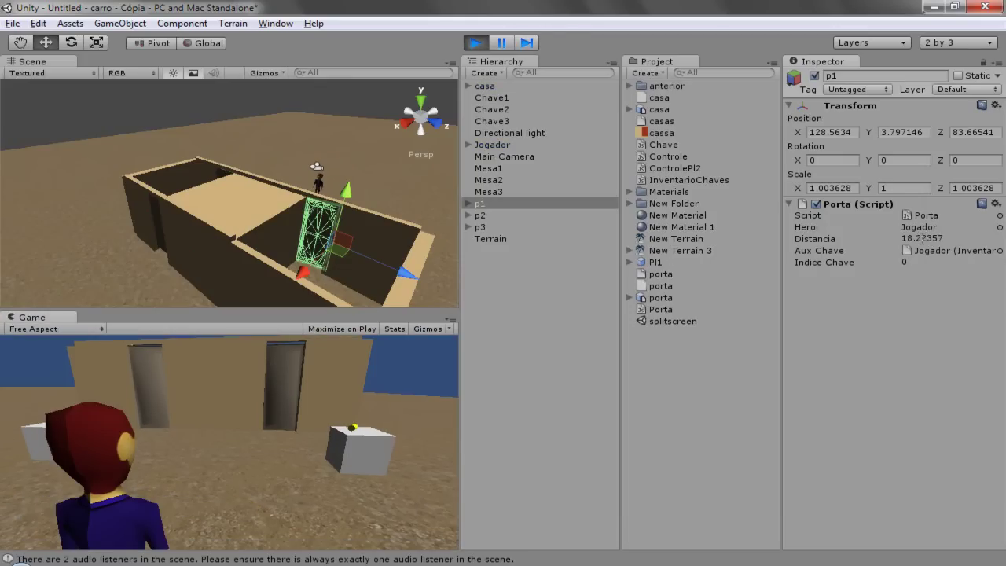
Walk the player to door p1, pick up a key, and pass through the opened door.
{"action": "key", "text": "w"}
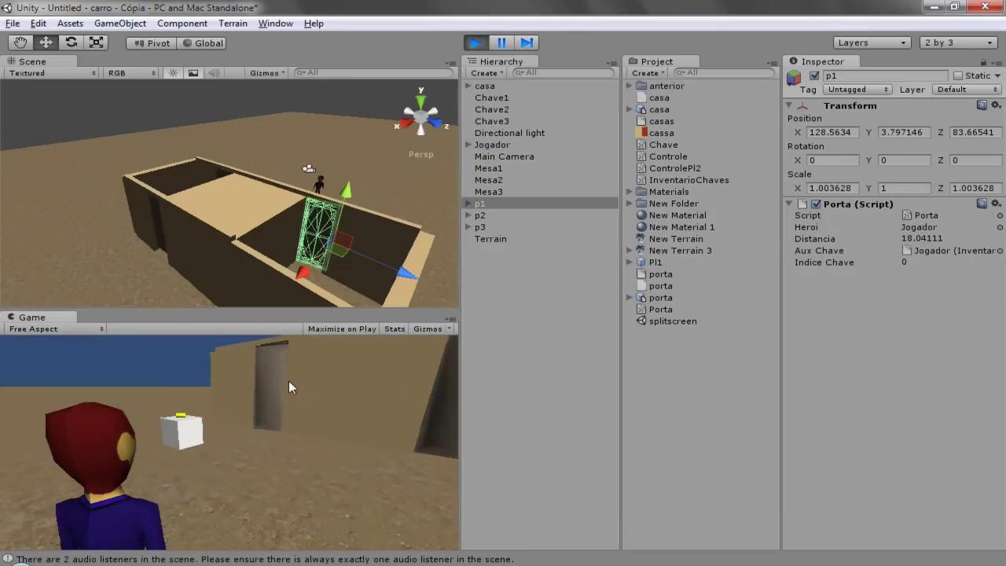
{"action": "key", "text": "w"}
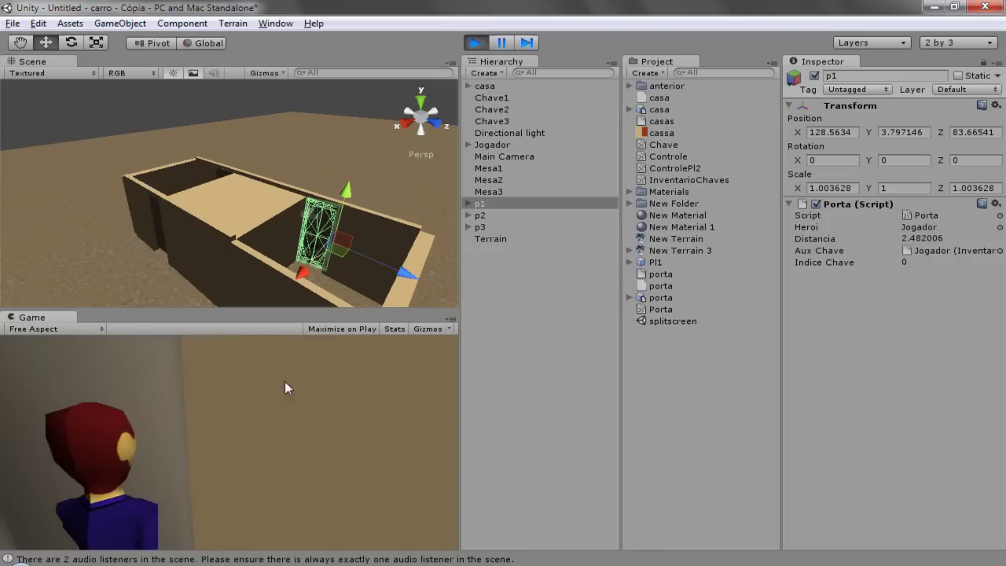
{"action": "key", "text": "w"}
{"action": "key", "text": "s"}
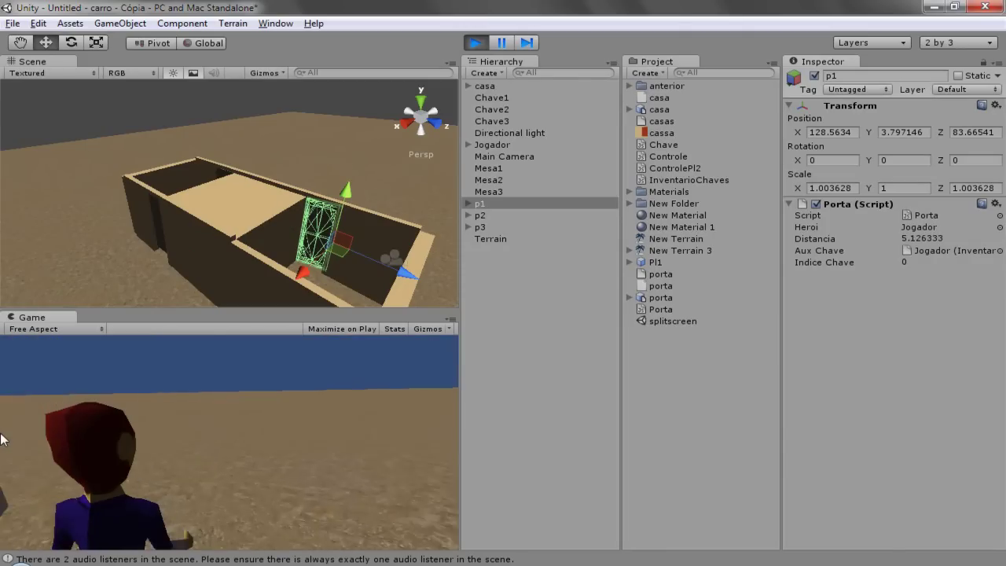
{"action": "key", "text": "a"}
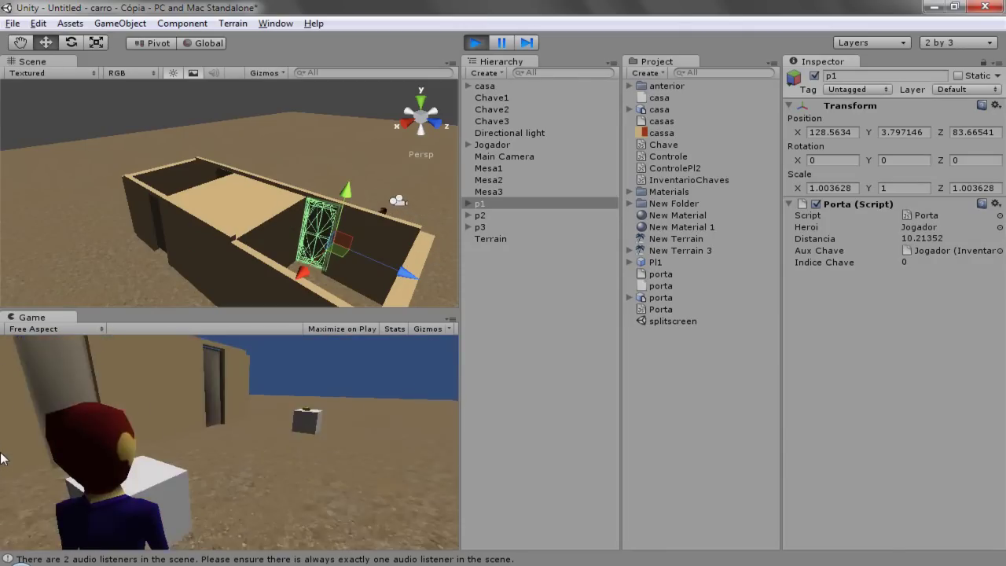
{"action": "key", "text": "w"}
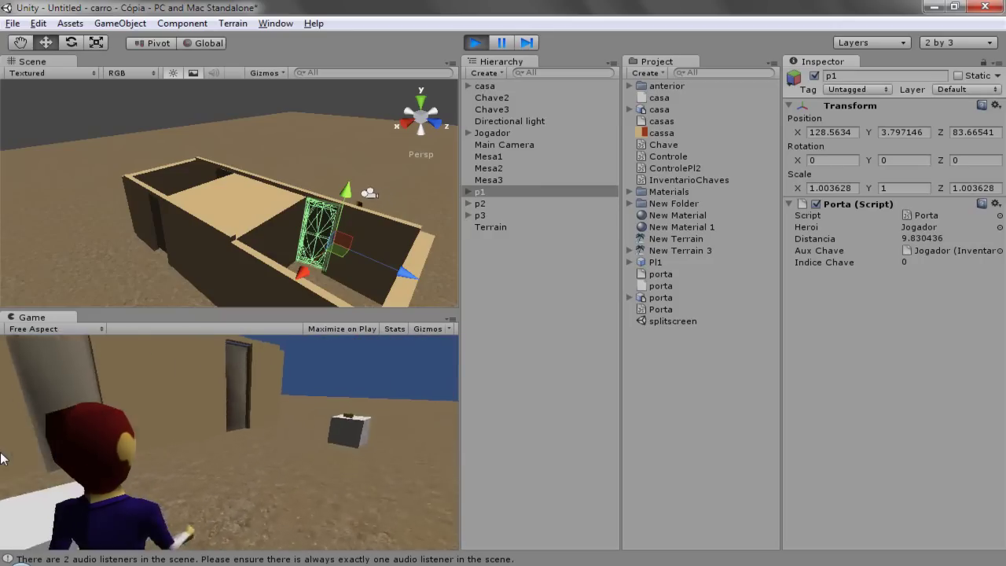
{"action": "key", "text": "w"}
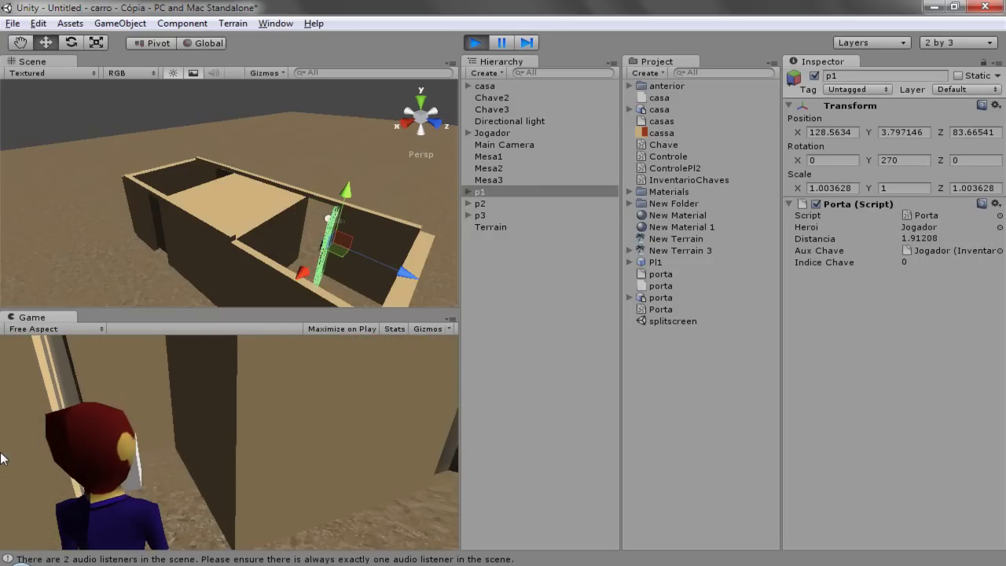
{"action": "key", "text": "w"}
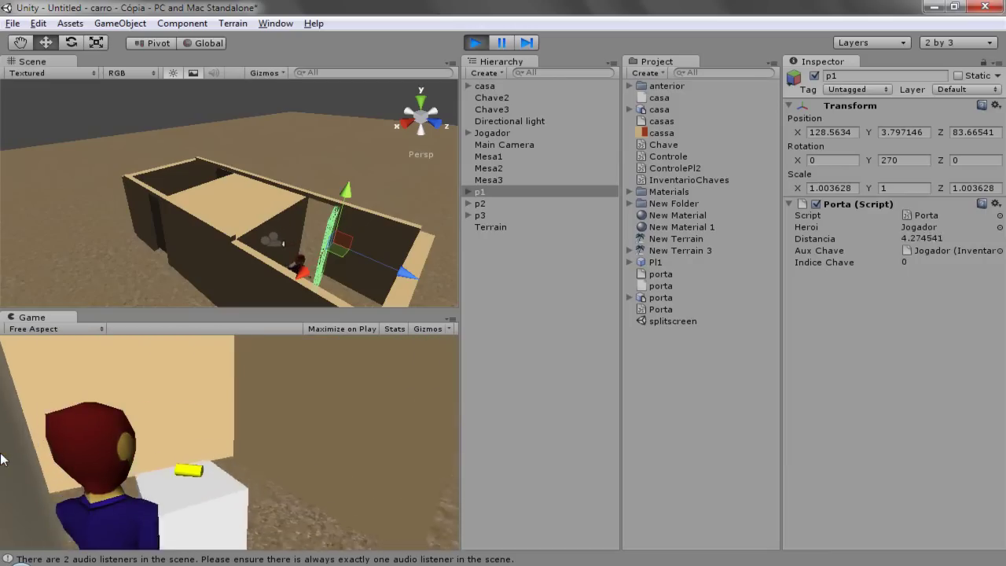
Walk through the rooms collecting the yellow key and the key on the table.
{"action": "key", "text": "w"}
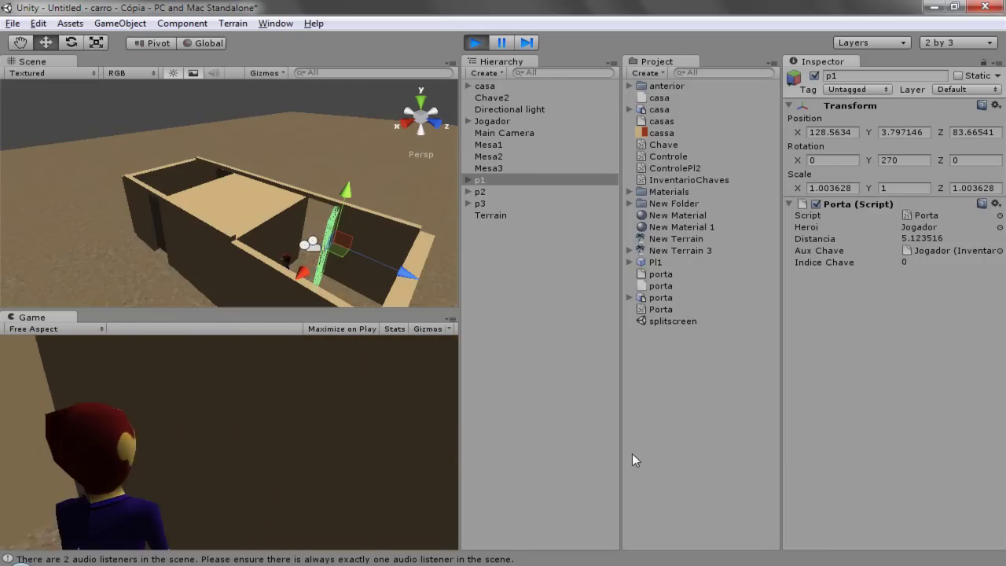
{"action": "key", "text": "a"}
{"action": "key", "text": "w"}
{"action": "key", "text": "w"}
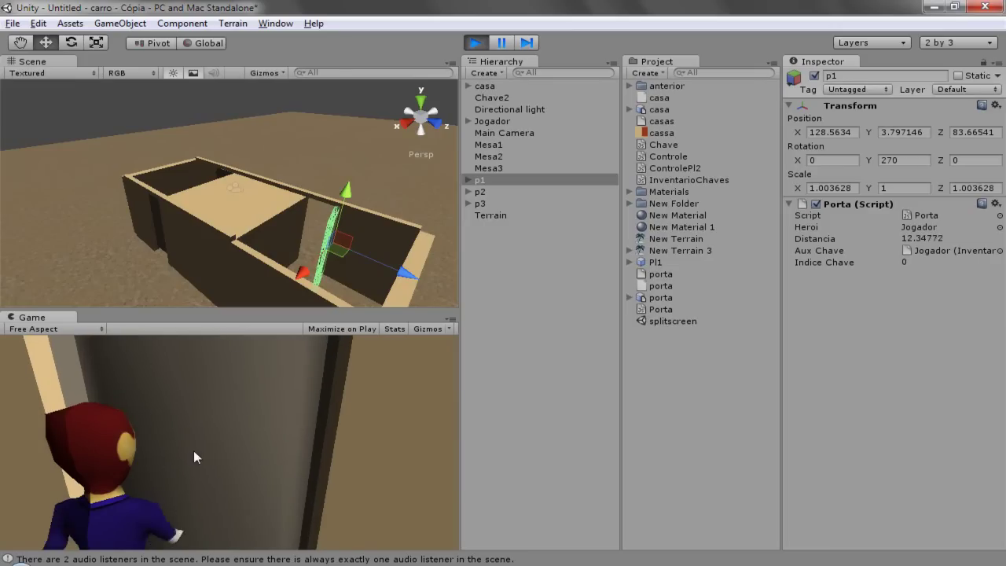
{"action": "key", "text": "d"}
{"action": "key", "text": "w"}
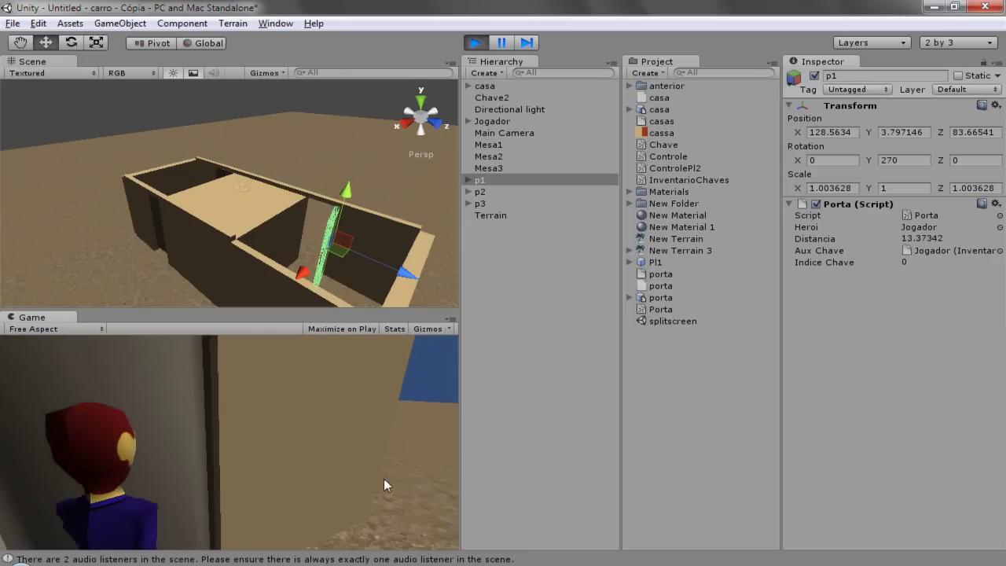
{"action": "key", "text": "d"}
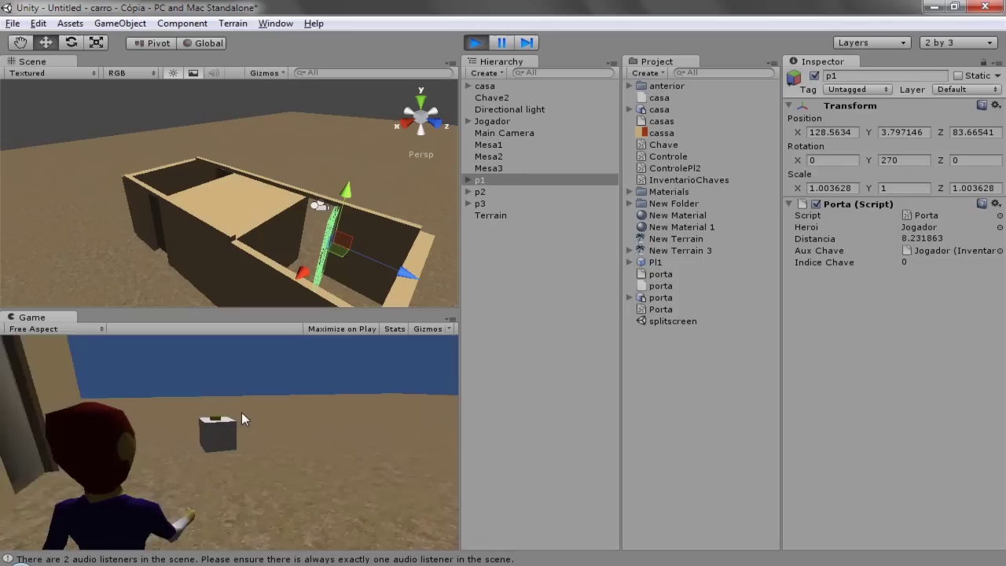
{"action": "key", "text": "w"}
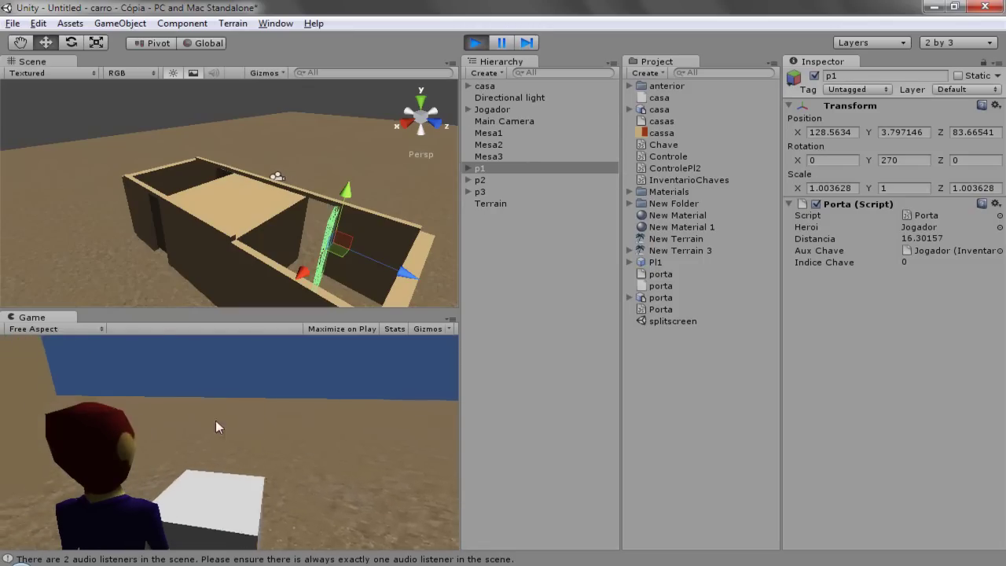
{"action": "key", "text": "a"}
{"action": "key", "text": "w"}
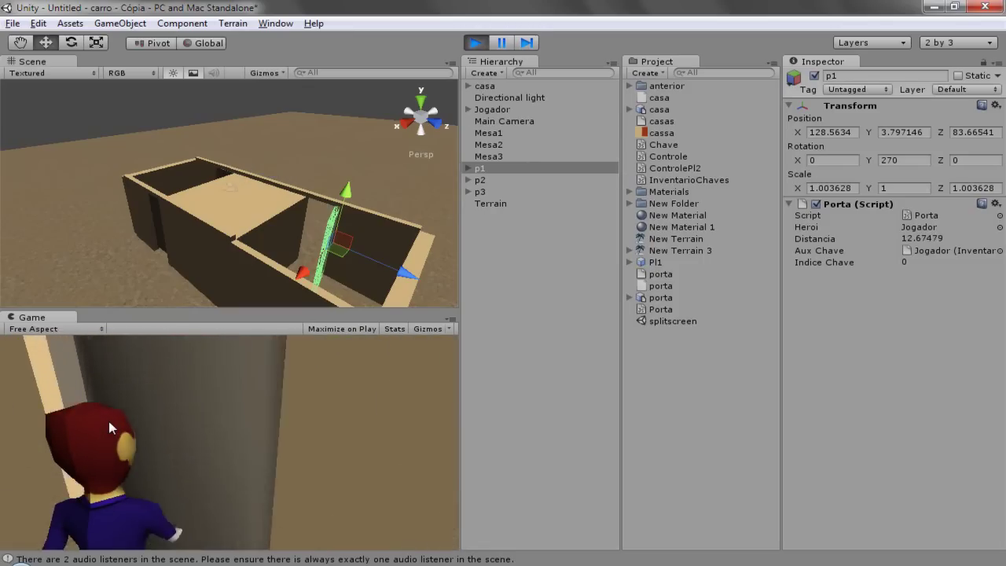
{"action": "key", "text": "a"}
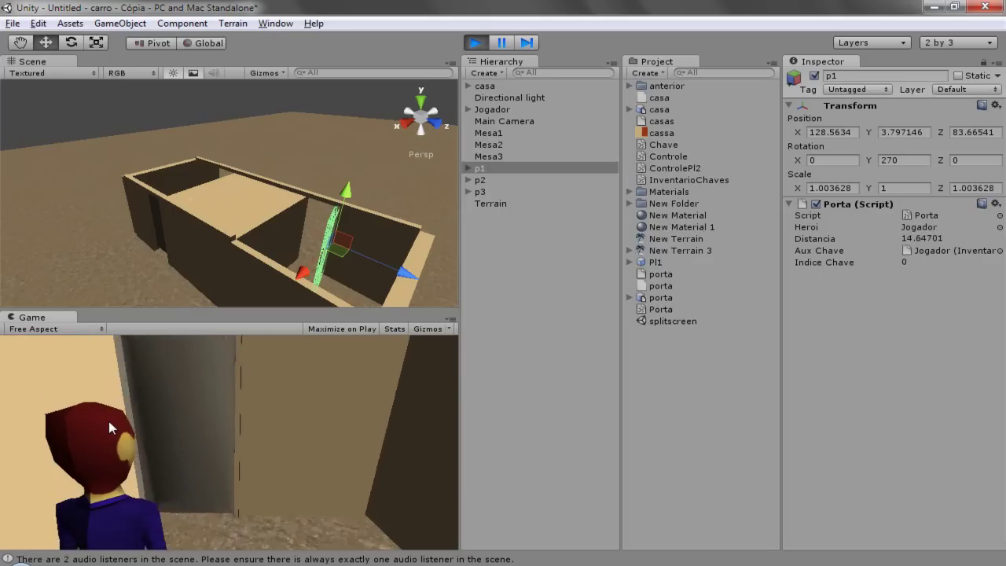
{"action": "key", "text": "d"}
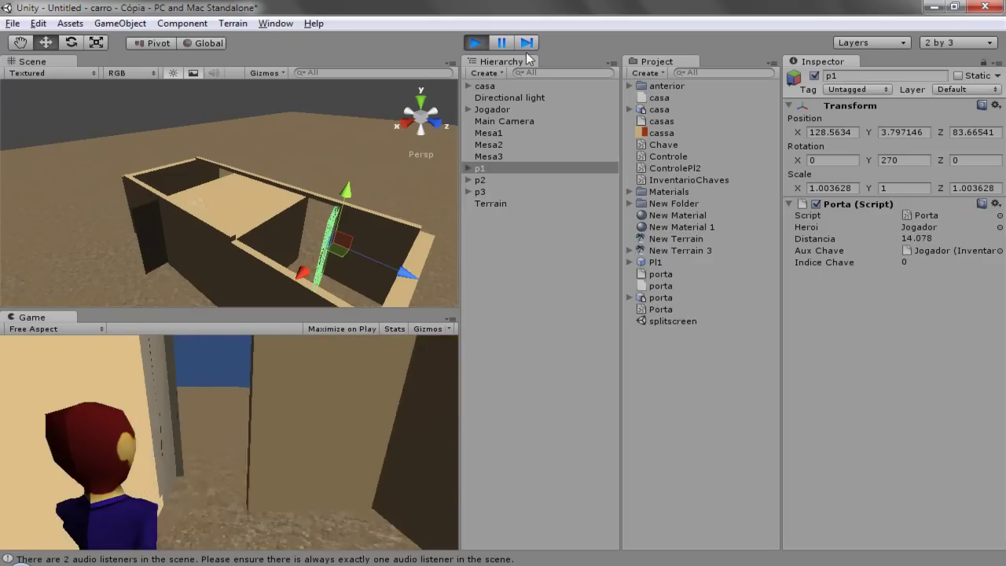
Stop the play test and review the Porta.js code in MonoDevelop.
{"action": "left_click", "coordinate": [474, 42]}
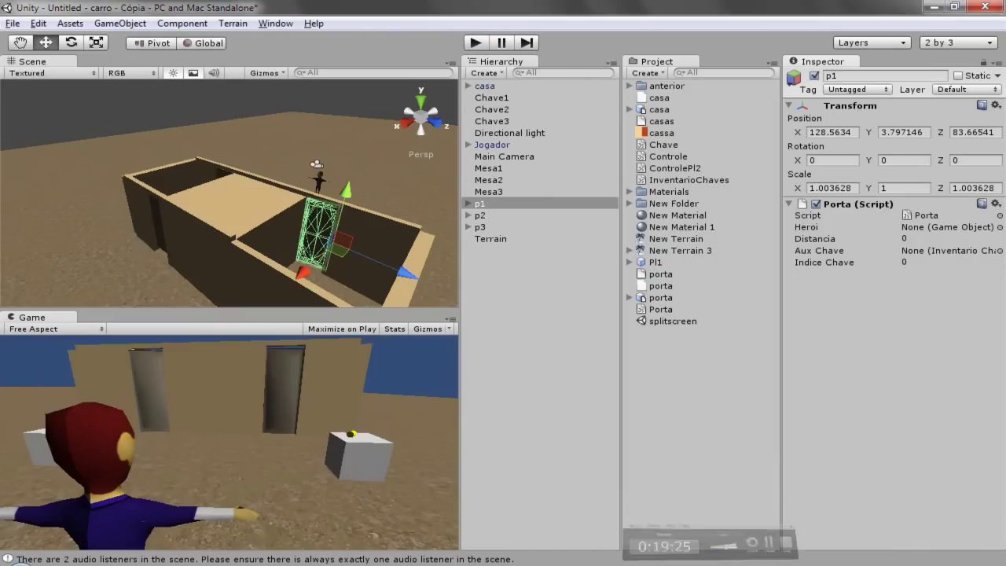
{"action": "key", "text": "alt+Tab"}
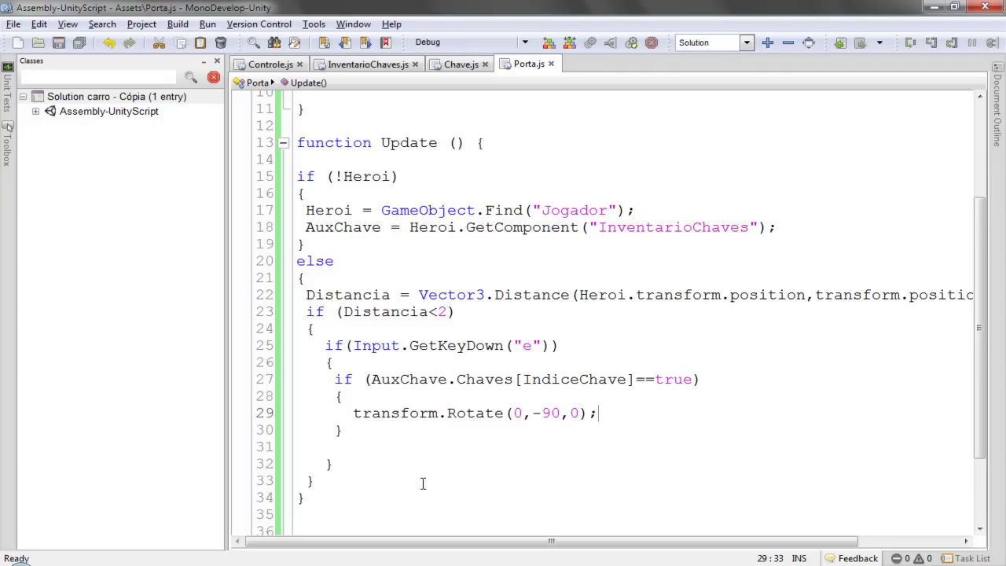
{"action": "scroll", "coordinate": [476, 495], "scroll_direction": "down", "scroll_amount": 2}
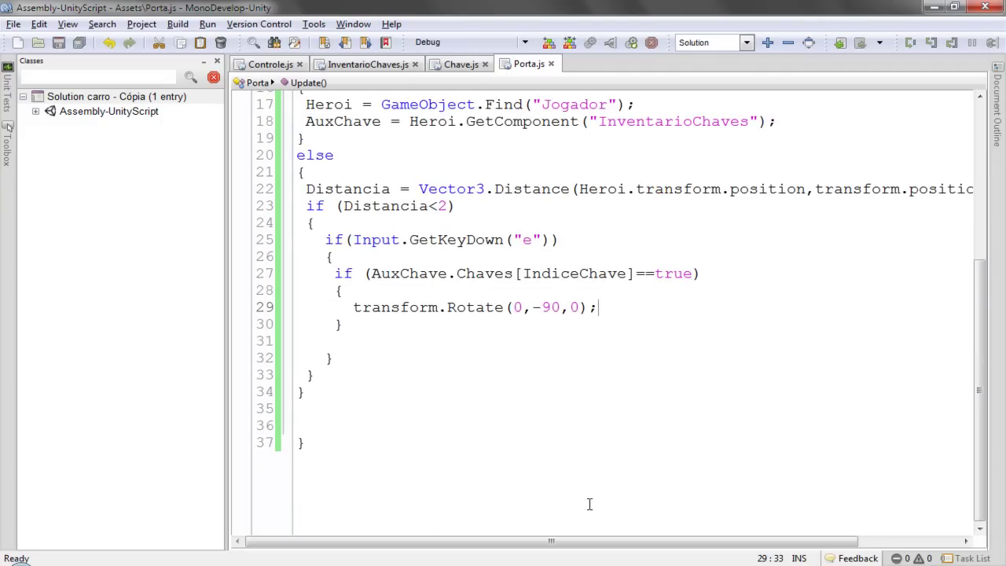
{"action": "key", "text": "alt+Tab"}
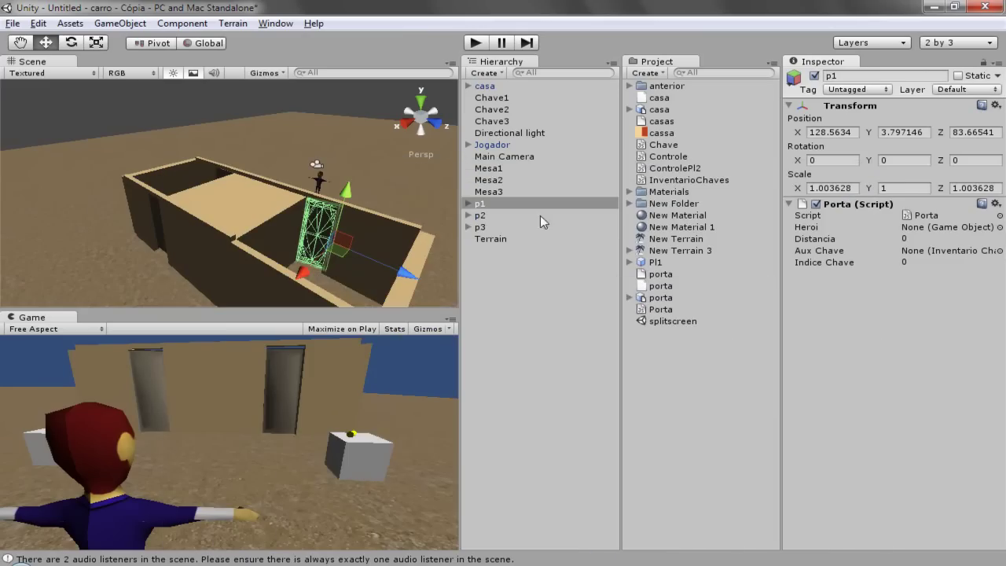
Replay, walk up to door p1 and press E to open it, then stop and return to Porta.js.
{"action": "left_click", "coordinate": [477, 43]}
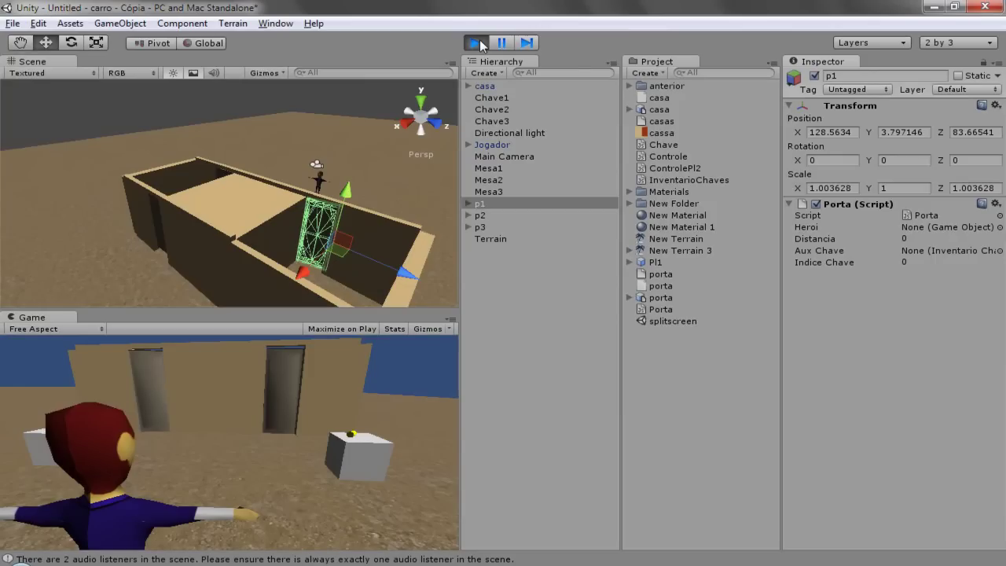
{"action": "key", "text": "w"}
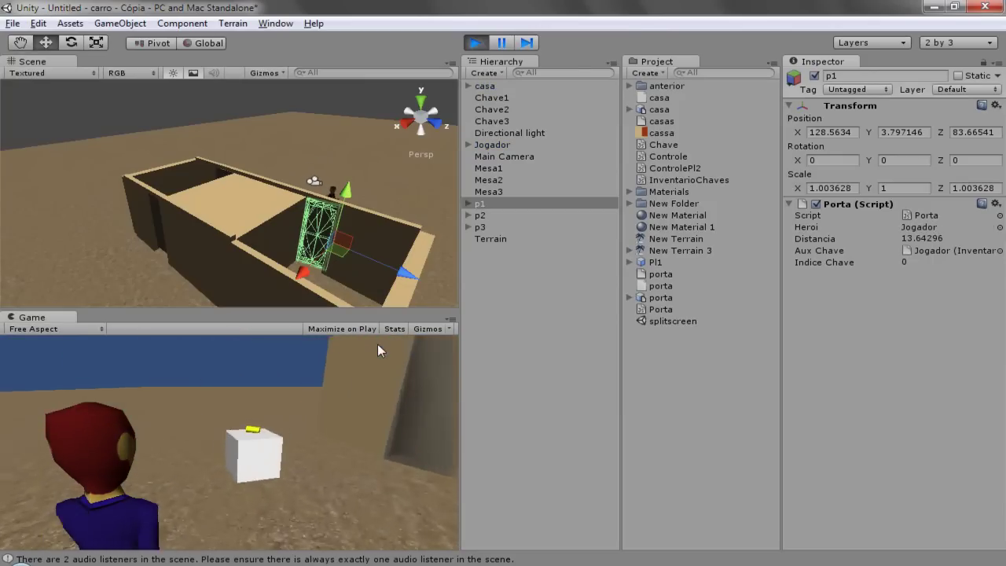
{"action": "key", "text": "w"}
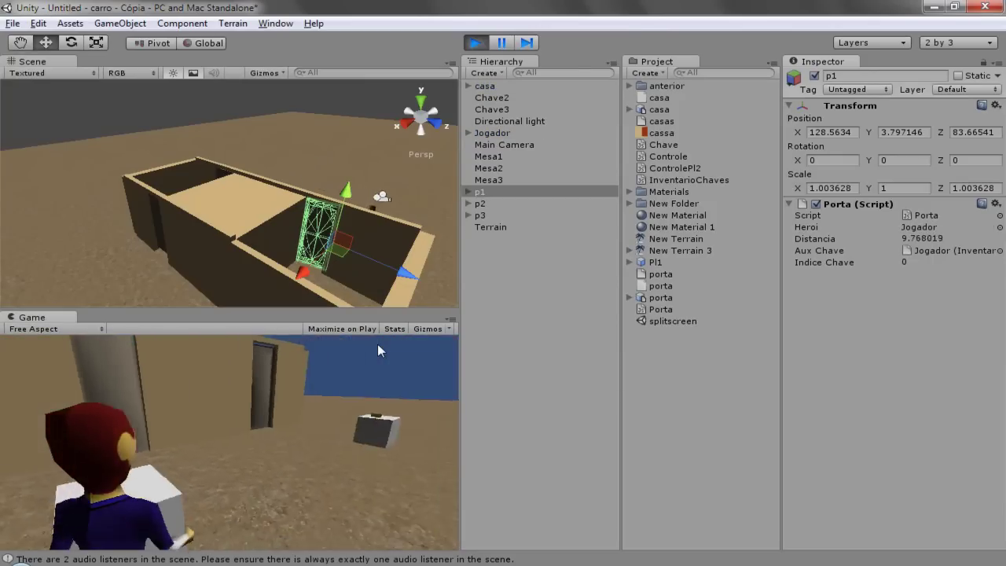
{"action": "key", "text": "w"}
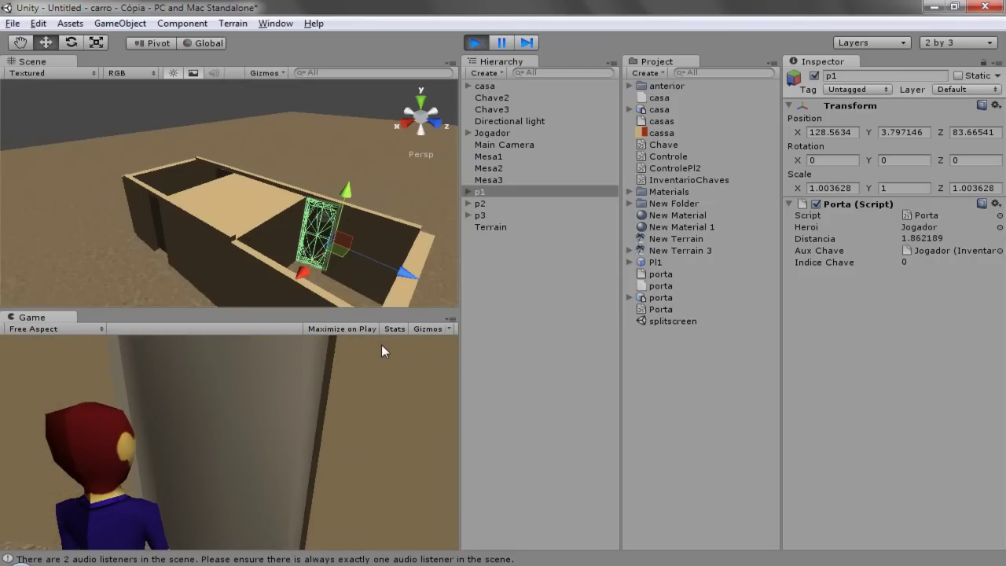
{"action": "key", "text": "e"}
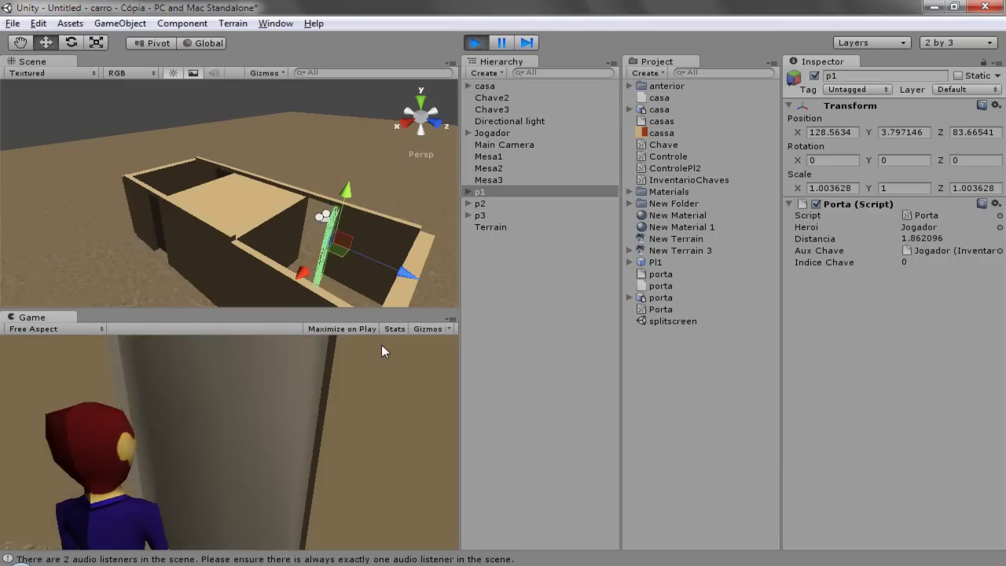
{"action": "left_click", "coordinate": [477, 44]}
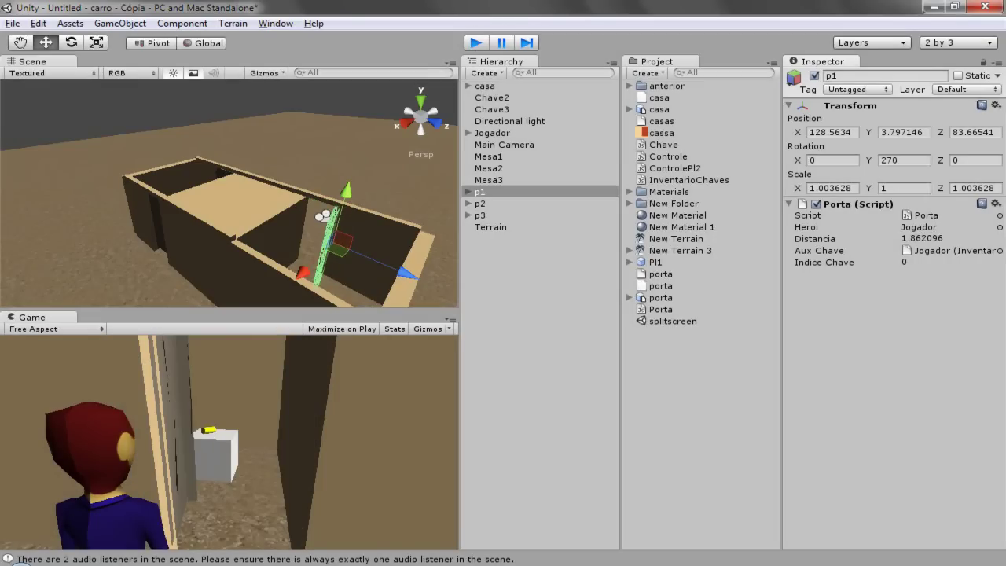
{"action": "key", "text": "alt+Tab"}
Copy the AuxChave.Chaves[IndiceChave]= expression from line 27.
{"action": "scroll", "coordinate": [536, 424], "scroll_direction": "up", "scroll_amount": 2}
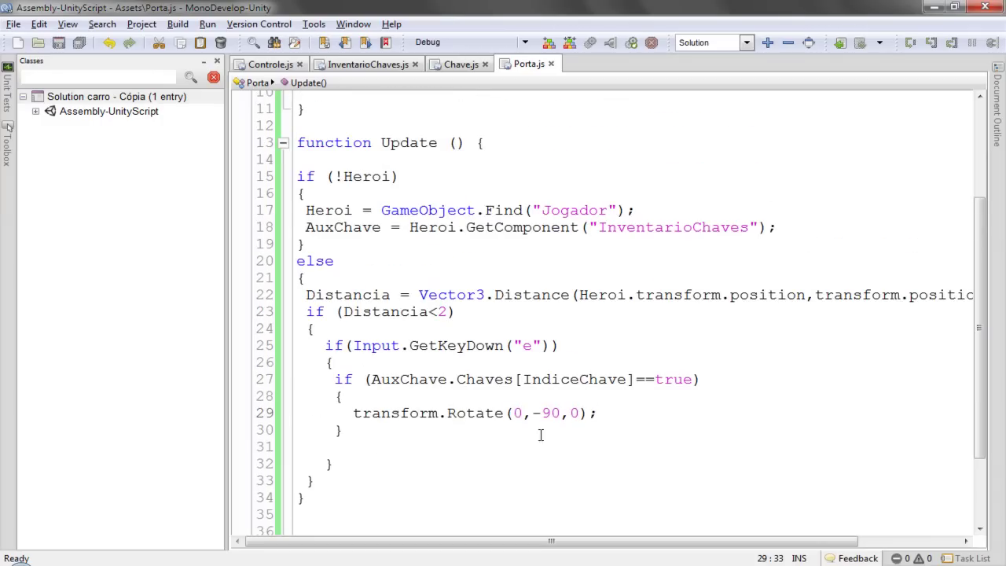
{"action": "scroll", "coordinate": [437, 397], "scroll_direction": "down", "scroll_amount": 2}
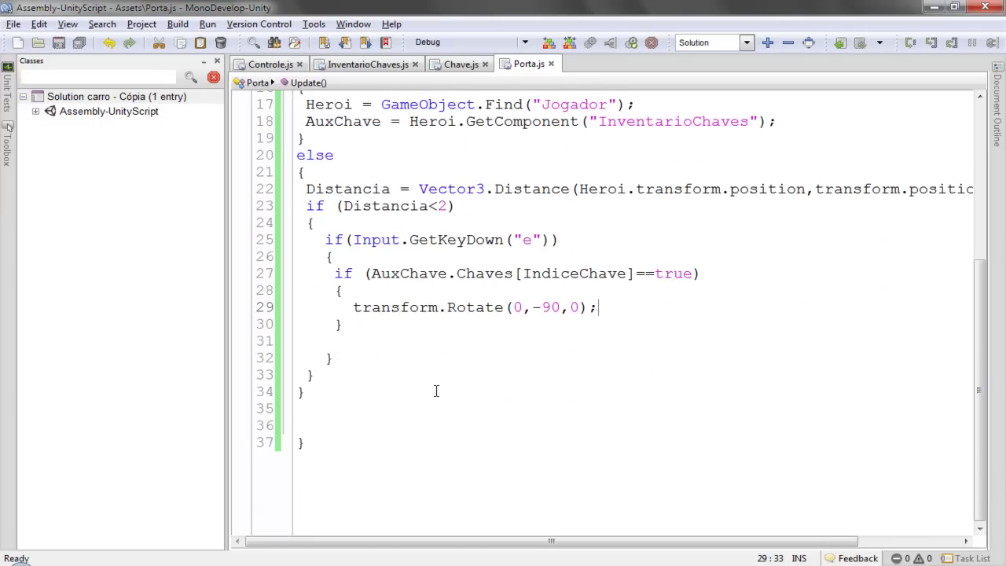
{"action": "scroll", "coordinate": [437, 391], "scroll_direction": "up", "scroll_amount": 2}
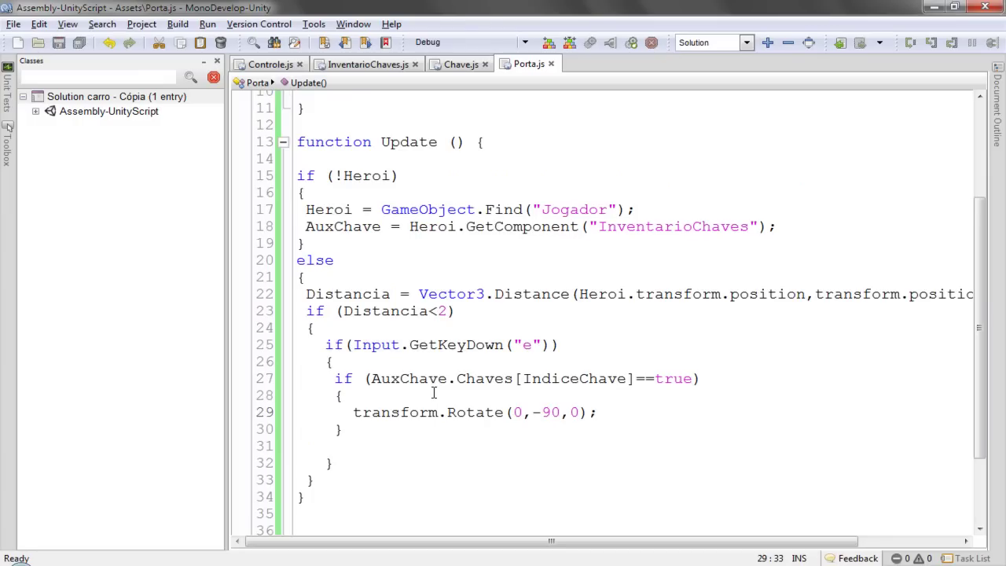
{"action": "left_click", "coordinate": [646, 378]}
{"action": "key", "text": "shift+End"}
{"action": "mouse_move", "coordinate": [382, 378]}
{"action": "left_mouse_down", "text": "shift"}
{"action": "mouse_move", "coordinate": [372, 378]}
{"action": "mouse_move", "coordinate": [649, 372]}
{"action": "left_mouse_up", "text": "shift"}
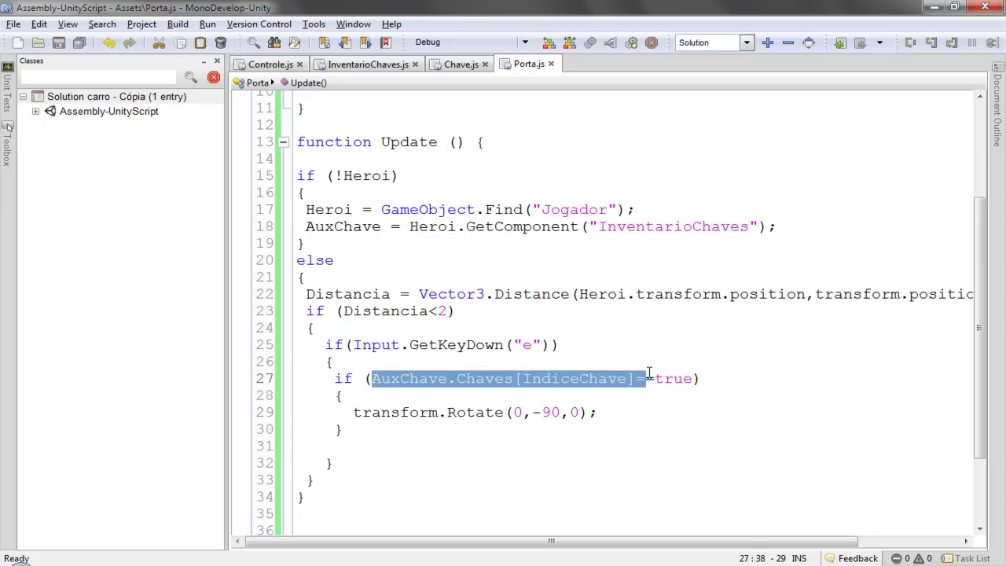
Add AuxChave.Chaves[IndiceChave]= false; after the Rotate line and save Porta.js.
{"action": "left_click", "coordinate": [605, 417]}
{"action": "type", "text": "]"}
{"action": "key", "text": "Return"}
{"action": "type", "text": "AuxChave.Chaves[IndiceChave]="}
{"action": "key", "text": "Up"}
{"action": "key", "text": "BackSpace"}
{"action": "key", "text": "Down"}
{"action": "key", "text": "End"}
{"action": "type", "text": "false;"}
{"action": "key", "text": "ctrl+s"}
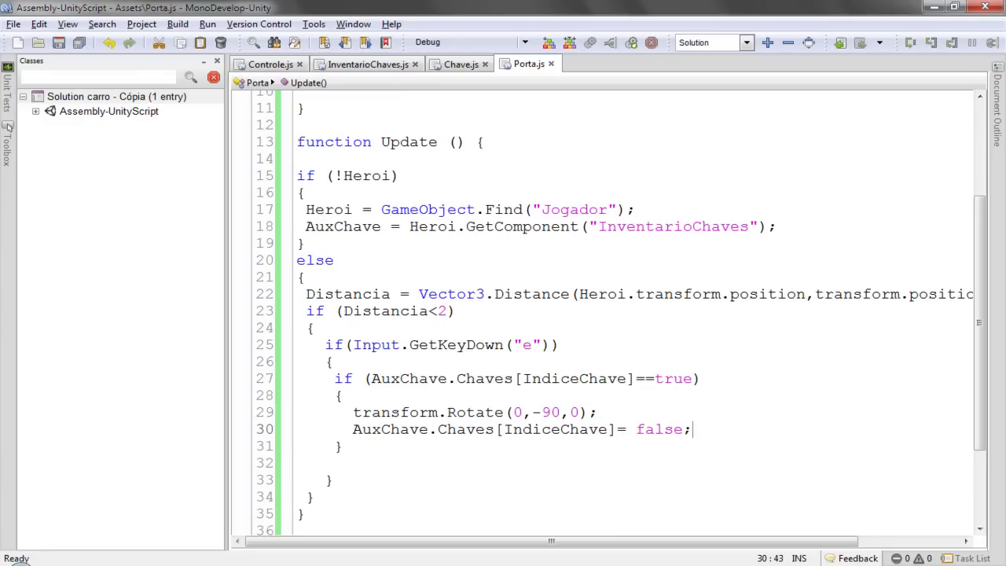
Play-test opening door p1 with E, check Jogador's Inventario Chaves, then stop and return to Porta.js.
{"action": "key", "text": "alt+Tab"}
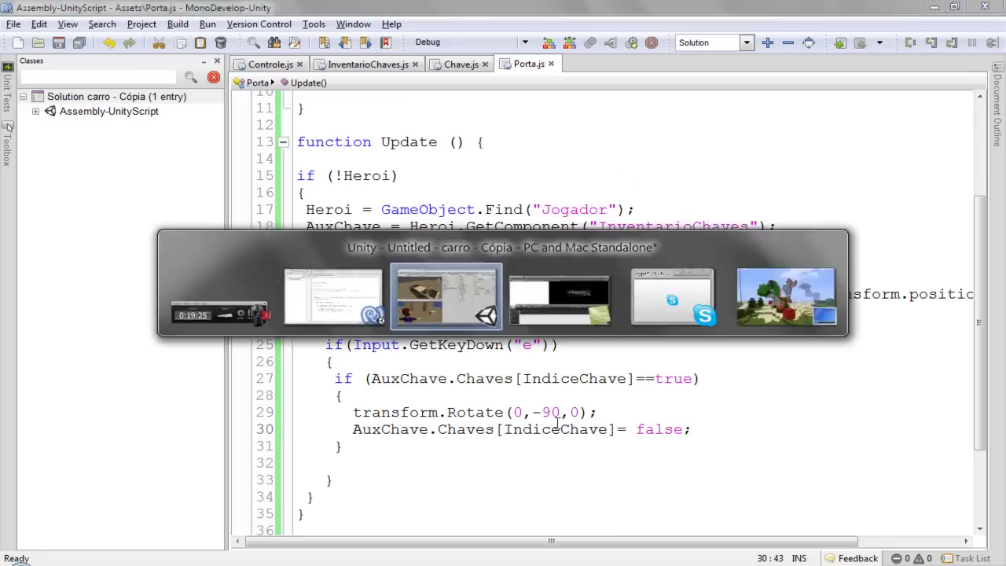
{"action": "key", "text": "ctrl+p"}
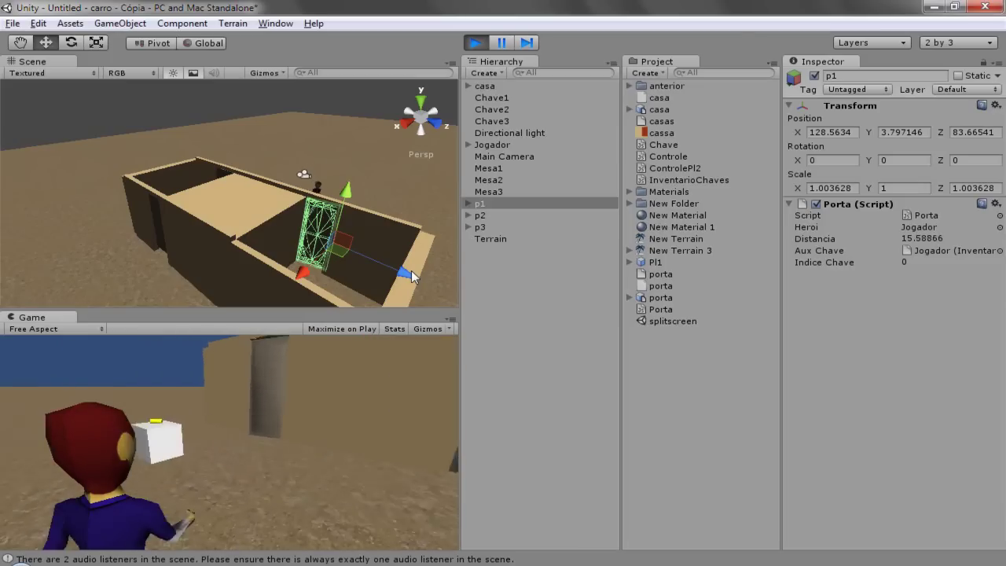
{"action": "key", "text": "w"}
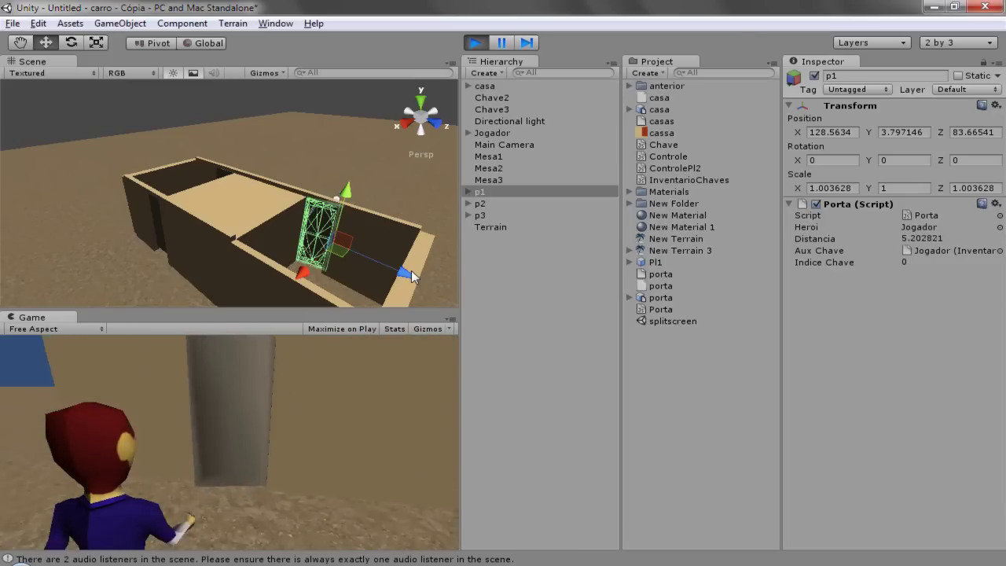
{"action": "key", "text": "e"}
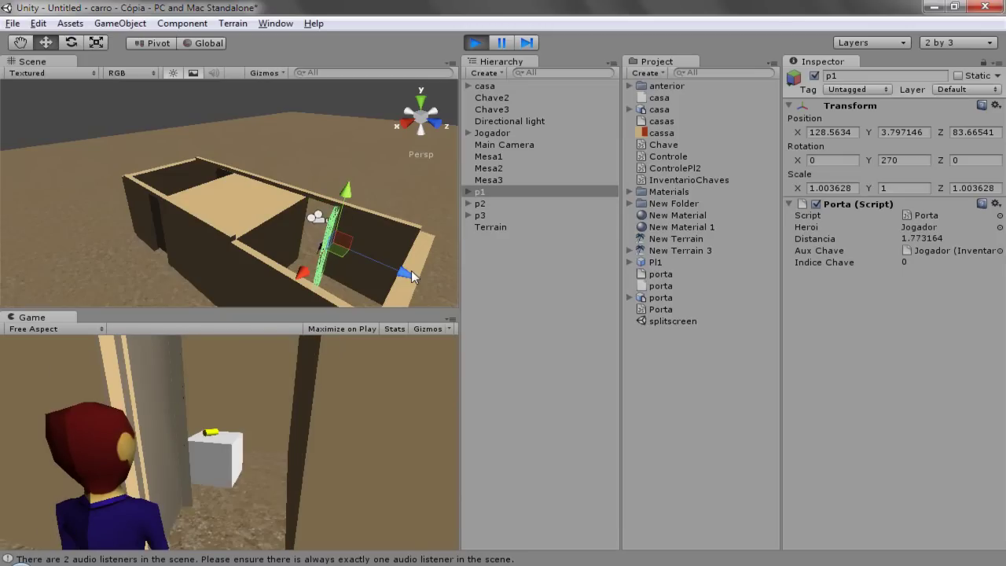
{"action": "left_click", "coordinate": [492, 133]}
{"action": "scroll", "coordinate": [998, 536], "scroll_direction": "down", "scroll_amount": 3}
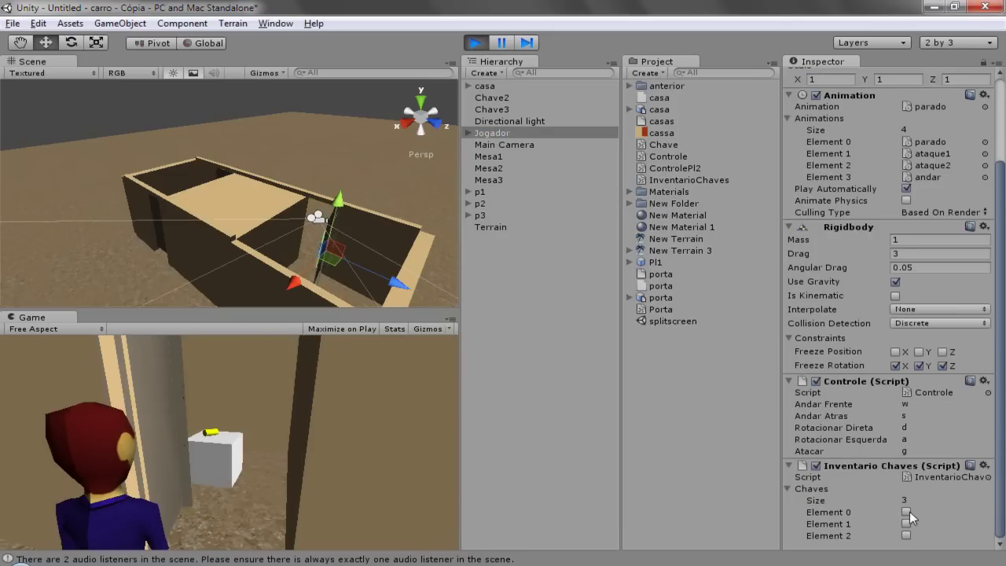
{"action": "left_click", "coordinate": [478, 43]}
{"action": "key", "text": "alt+Tab"}
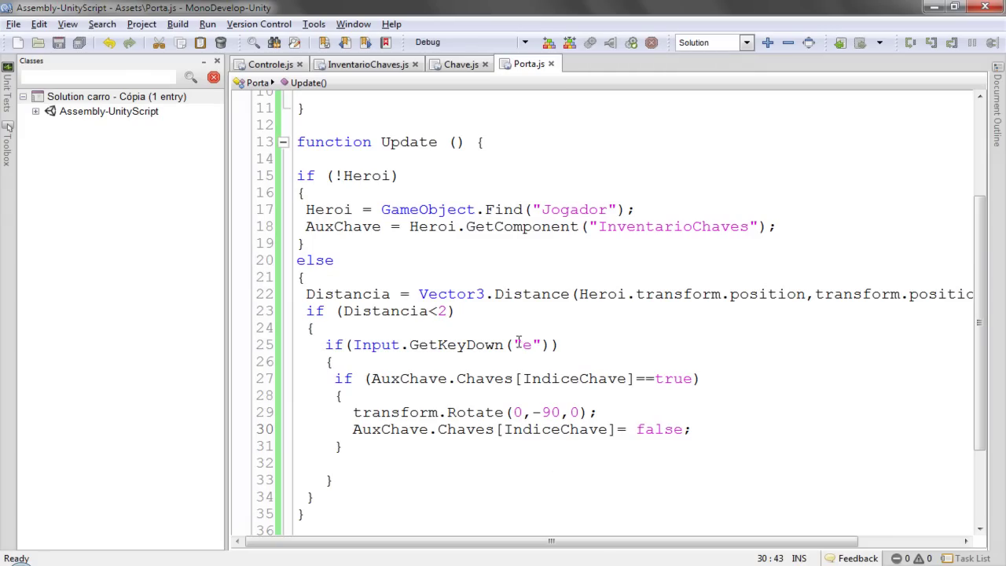
Declare var Tempo: float; below the IndiceChave declaration.
{"action": "mouse_move", "coordinate": [569, 565]}
{"action": "scroll", "coordinate": [748, 377], "scroll_direction": "up", "scroll_amount": 1}
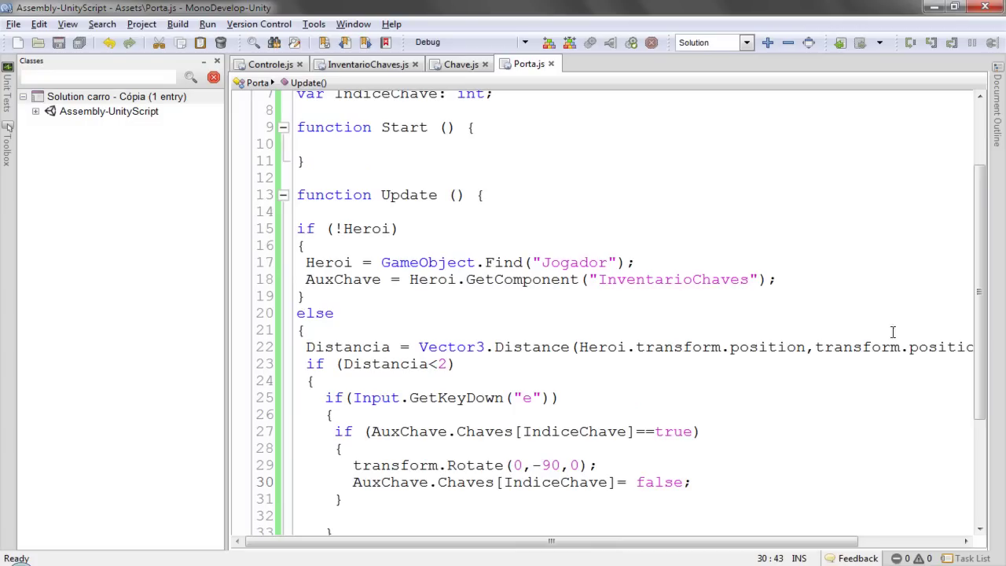
{"action": "scroll", "coordinate": [635, 369], "scroll_direction": "up", "scroll_amount": 2}
{"action": "left_click", "coordinate": [512, 202]}
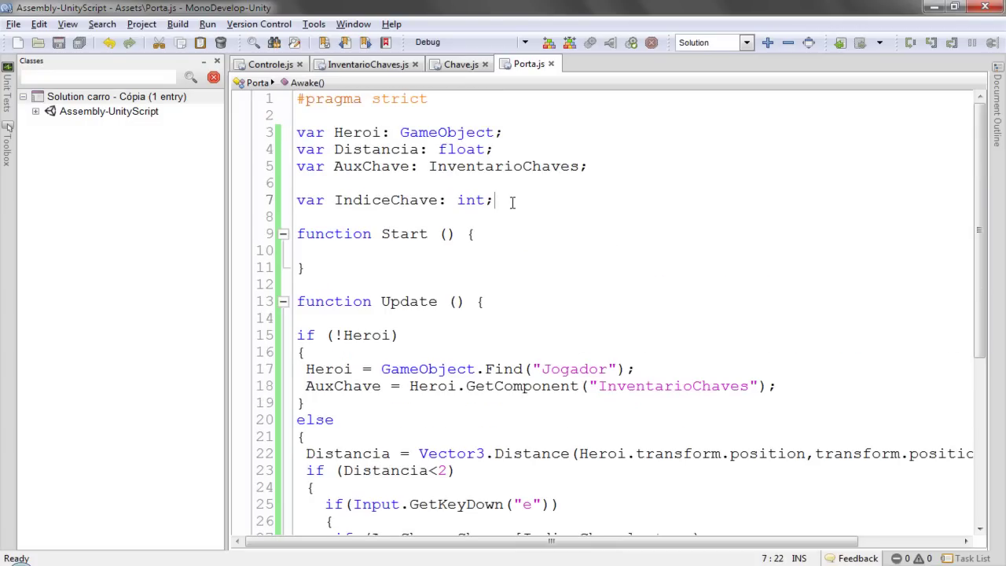
{"action": "key", "text": "Return"}
{"action": "key", "text": "Return"}
{"action": "type", "text": "var "}
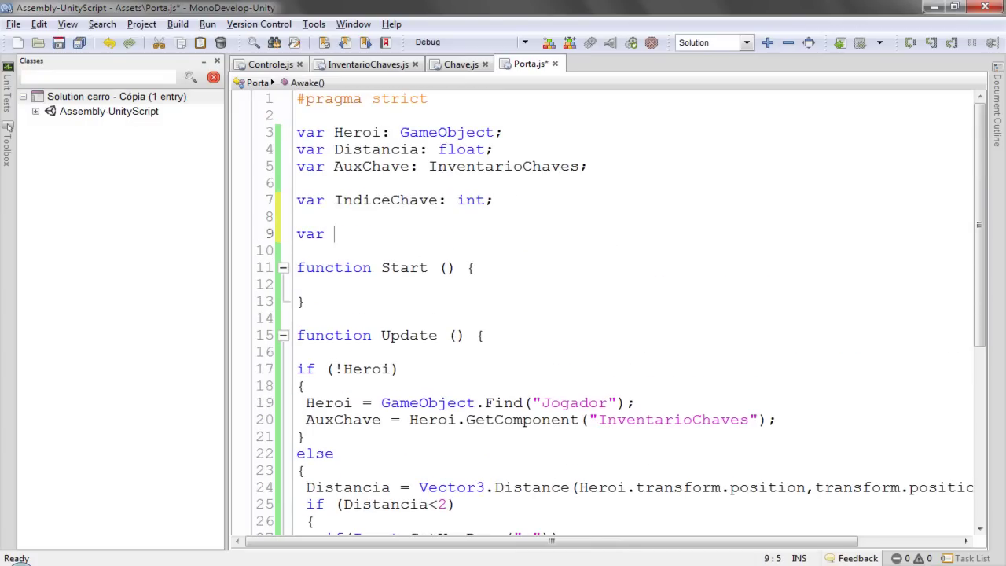
{"action": "type", "text": "Tempo"}
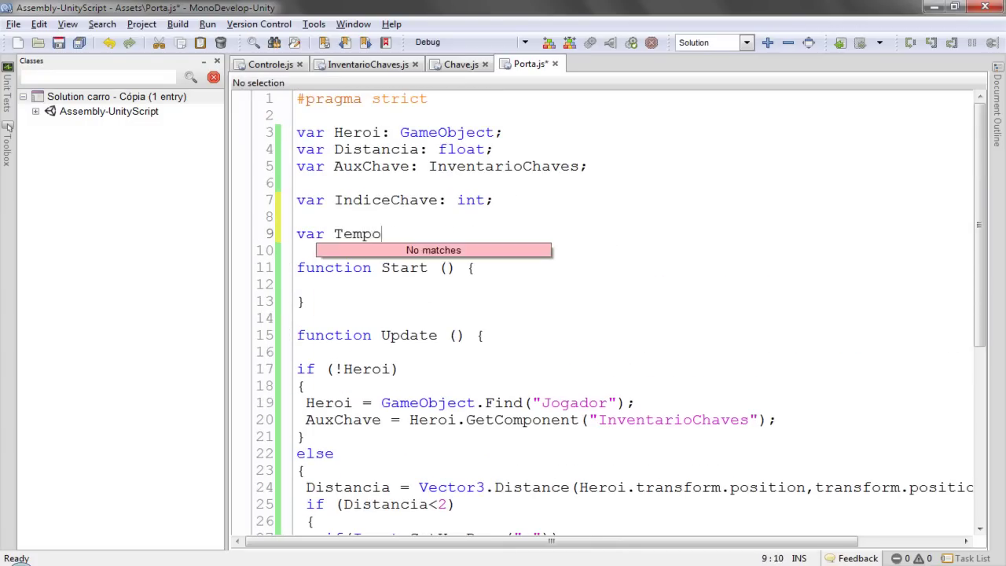
{"action": "type", "text": ": flaor"}
{"action": "key", "text": "BackSpace"}
{"action": "key", "text": "BackSpace"}
{"action": "key", "text": "BackSpace"}
{"action": "type", "text": "oat"}
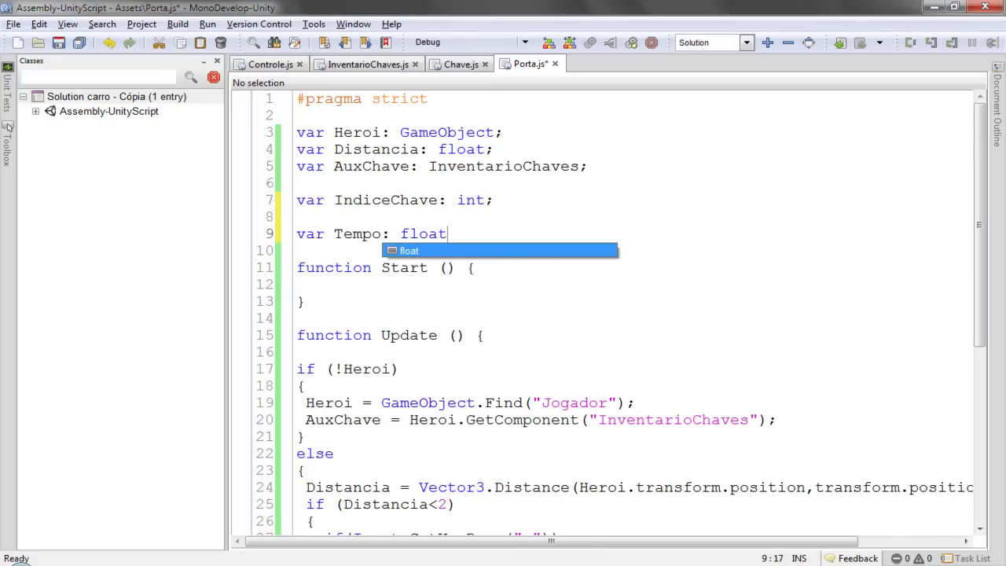
{"action": "type", "text": ";"}
Add Tempo=-1; inside the Start() function.
{"action": "double_click", "coordinate": [359, 233]}
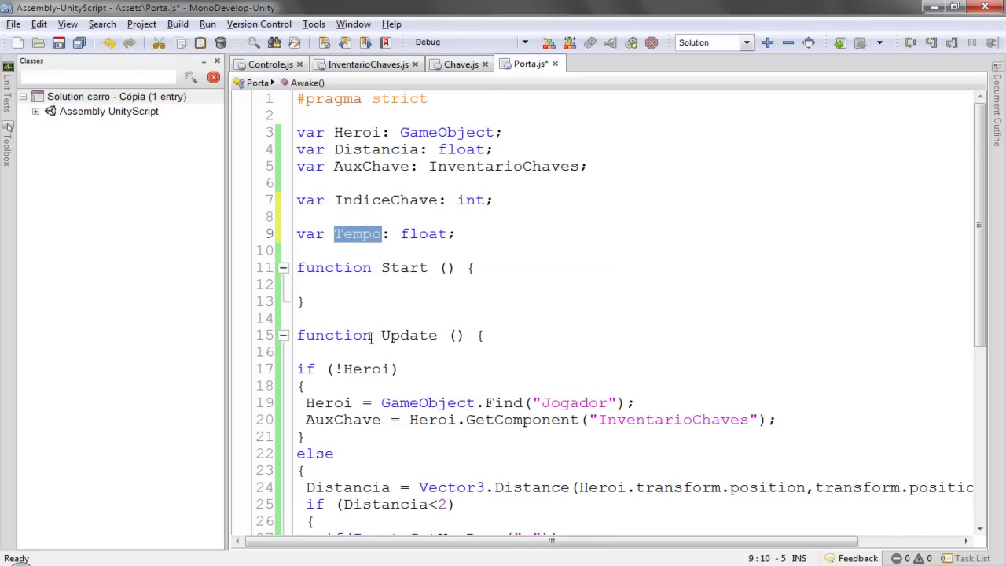
{"action": "left_click", "coordinate": [487, 265]}
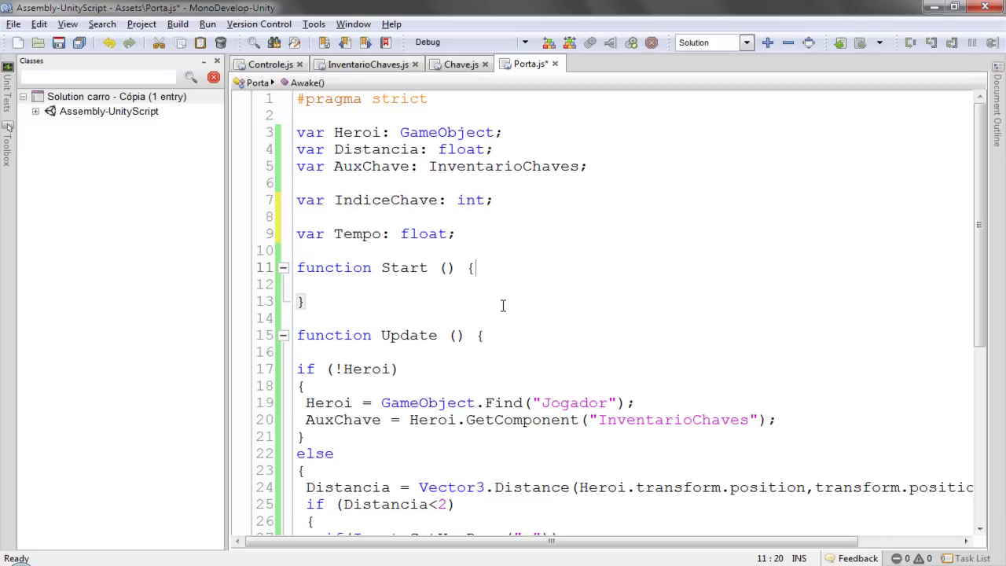
{"action": "key", "text": "Return"}
{"action": "key", "text": "Return"}
{"action": "type", "text": "Tempo"}
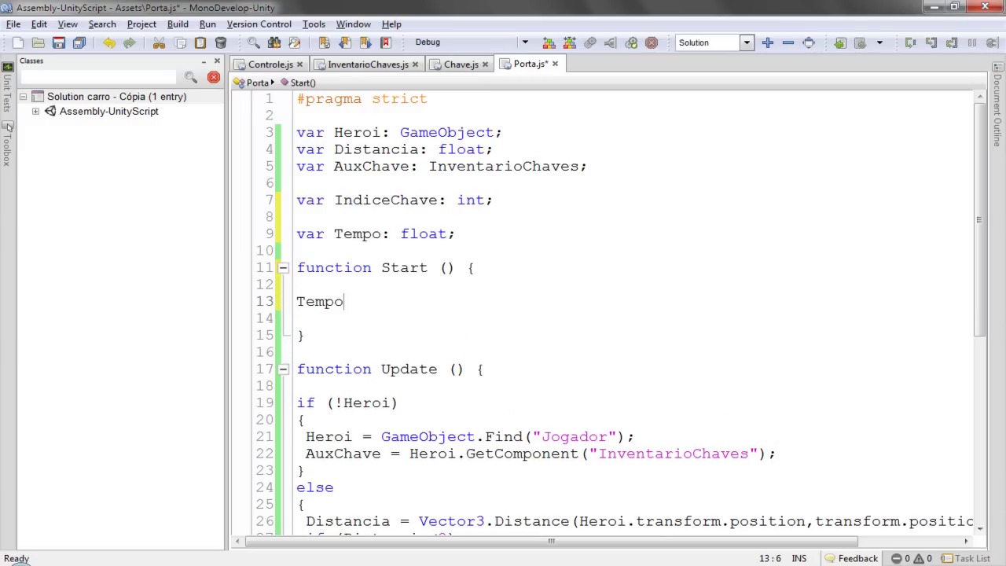
{"action": "type", "text": "=-1;"}
{"action": "double_click", "coordinate": [340, 304]}
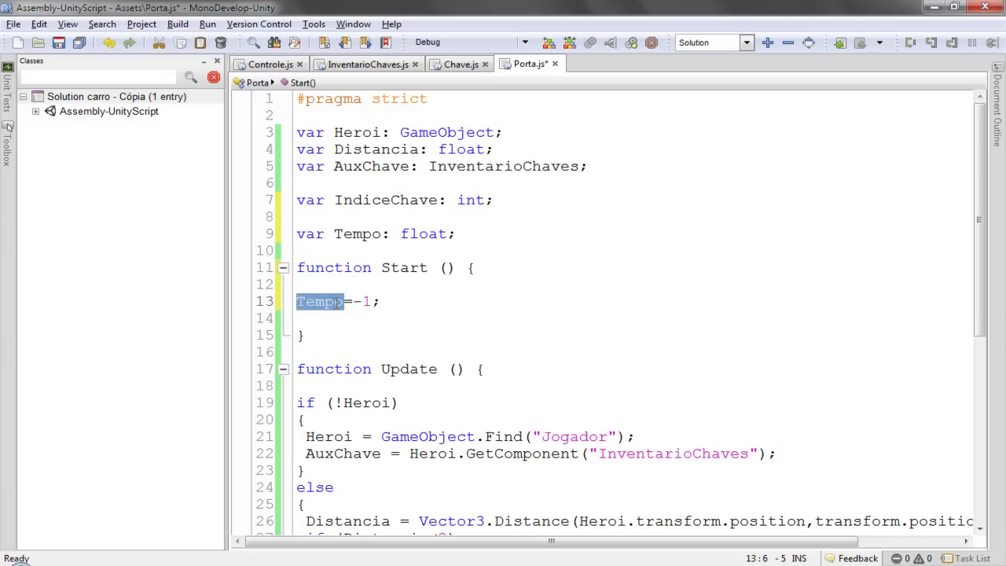
{"action": "scroll", "coordinate": [348, 378], "scroll_direction": "down", "scroll_amount": 7}
Type if (Tempo>=0 && Tempo<=1) on the empty line 41 at the end of Update.
{"action": "left_click", "coordinate": [313, 421]}
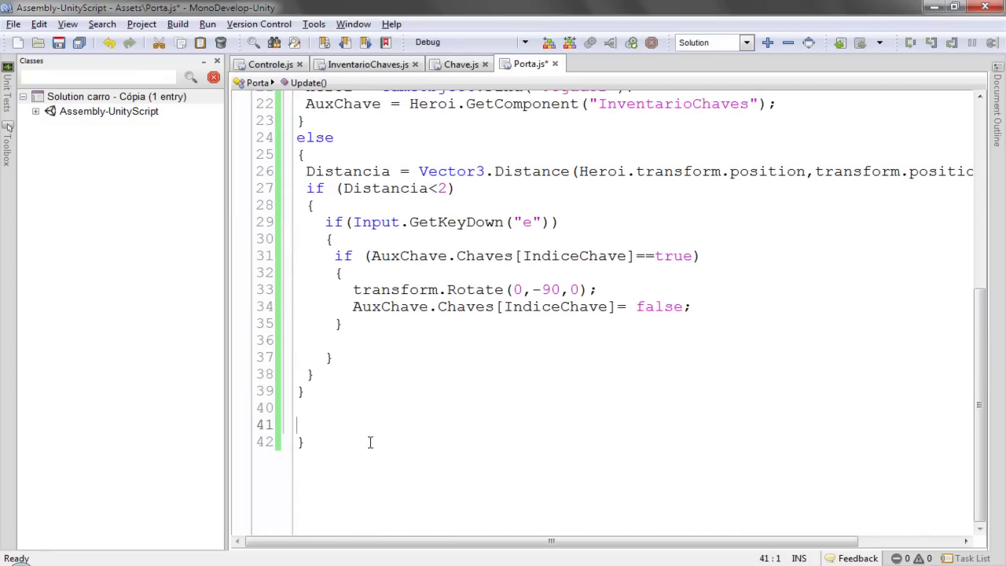
{"action": "scroll", "coordinate": [369, 443], "scroll_direction": "up", "scroll_amount": 4}
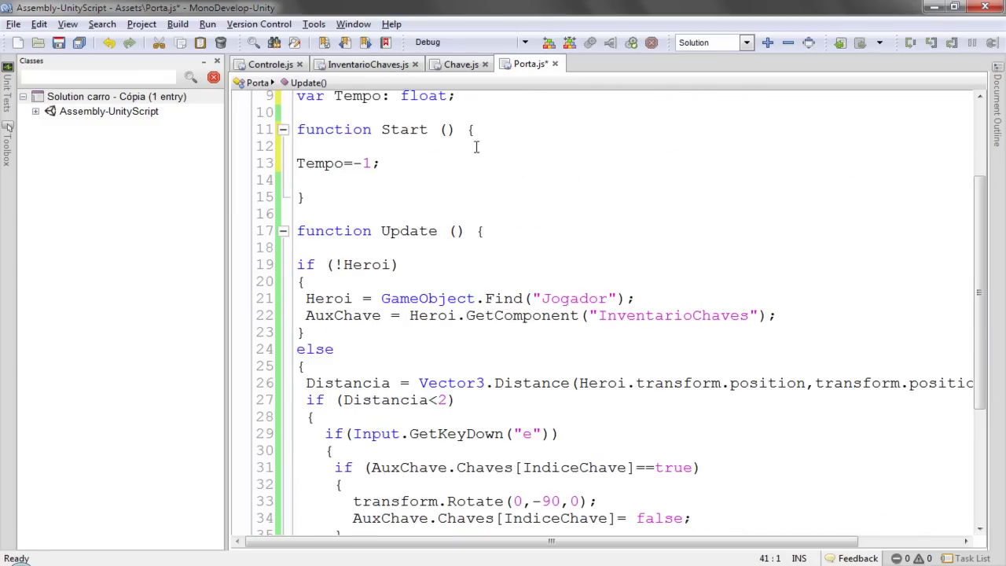
{"action": "scroll", "coordinate": [429, 279], "scroll_direction": "down", "scroll_amount": 2}
{"action": "scroll", "coordinate": [429, 279], "scroll_direction": "down", "scroll_amount": 2}
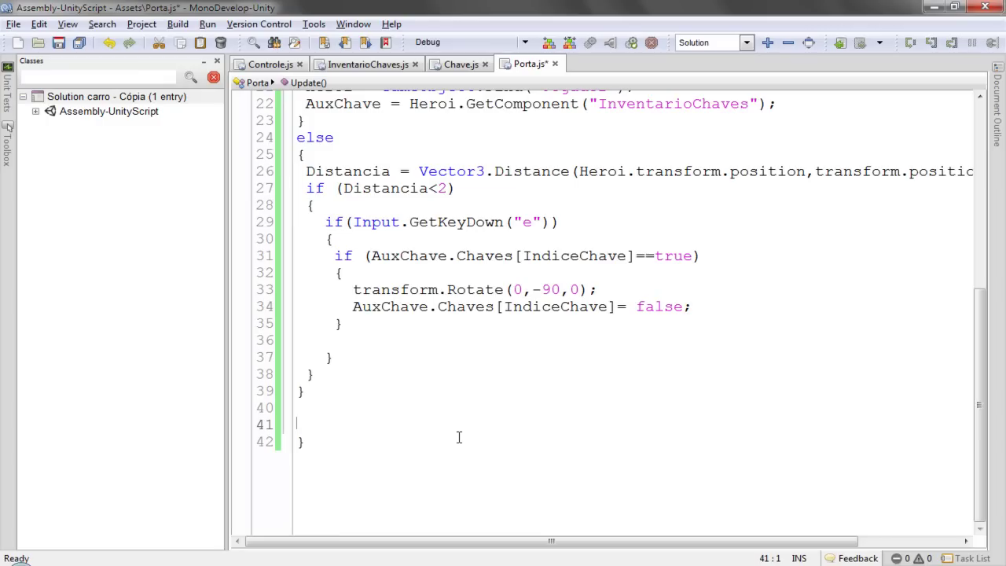
{"action": "type", "text": "Tempo"}
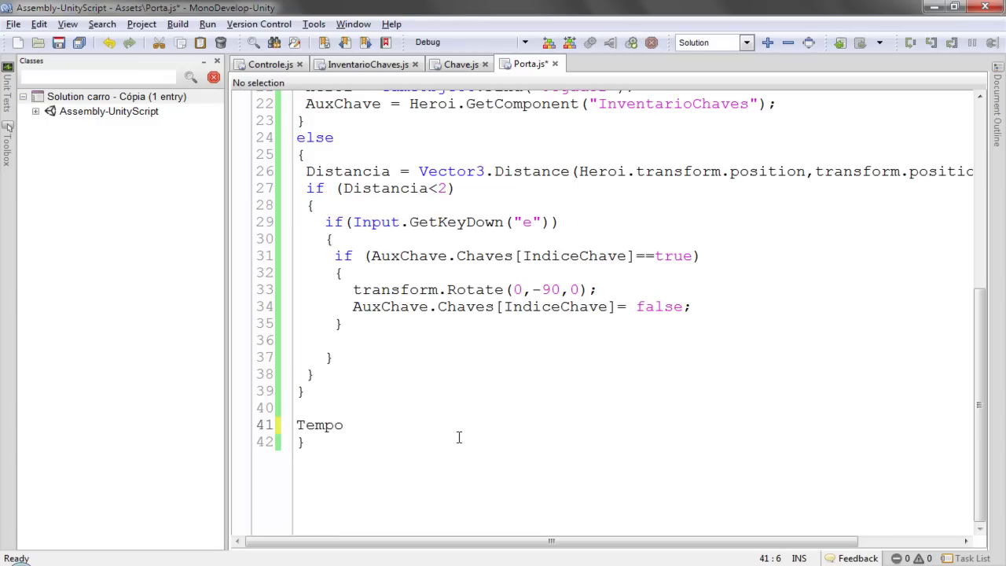
{"action": "type", "text": "("}
{"action": "key", "text": "BackSpace"}
{"action": "key", "text": "BackSpace"}
{"action": "key", "text": "BackSpace"}
{"action": "key", "text": "BackSpace"}
{"action": "key", "text": "BackSpace"}
{"action": "key", "text": "BackSpace"}
{"action": "key", "text": "BackSpace"}
{"action": "type", "text": "if ("}
{"action": "type", "text": "Tempo>0 && "}
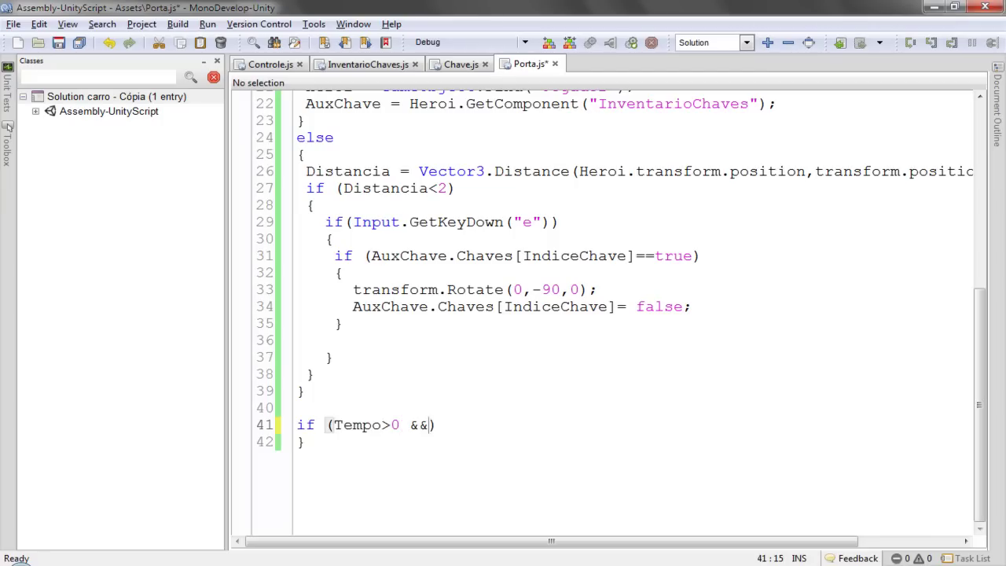
{"action": "type", "text": "Tempo"}
{"action": "type", "text": "<"}
{"action": "type", "text": "1"}
{"action": "key", "text": "Left"}
{"action": "type", "text": "="}
{"action": "key", "text": "Left"}
{"action": "key", "text": "Left"}
{"action": "key", "text": "Left"}
{"action": "key", "text": "Left"}
{"action": "key", "text": "Left"}
{"action": "key", "text": "Left"}
{"action": "type", "text": "="}
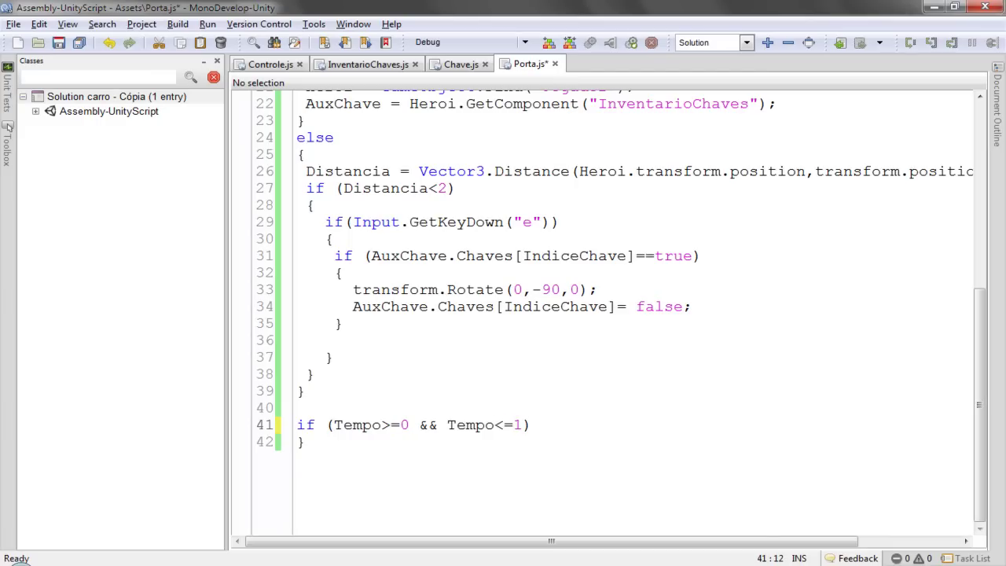
Select the transform.Rotate statement on line 33.
{"action": "left_click", "coordinate": [728, 306]}
{"action": "left_click_drag", "start_coordinate": [606, 290], "coordinate": [314, 291]}
{"action": "key", "text": "Right"}
{"action": "key", "text": "shift+Home"}
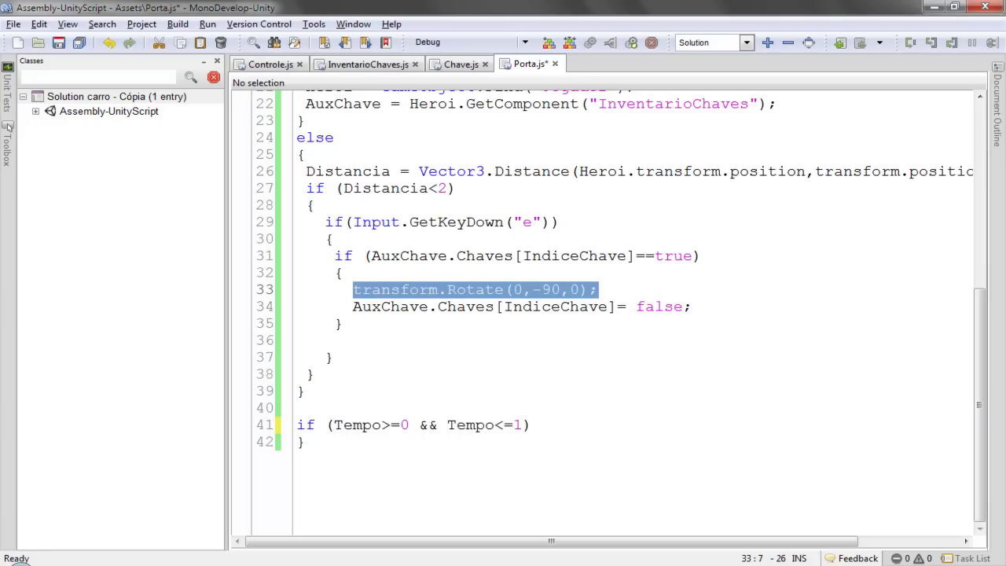
Replace the door's instant transform.Rotate(0,-90,0); with Tempo = 0;.
{"action": "type", "text": "tempo"}
{"action": "key", "text": "BackSpace"}
{"action": "key", "text": "BackSpace"}
{"action": "key", "text": "BackSpace"}
{"action": "key", "text": "BackSpace"}
{"action": "type", "text": "Tempo "}
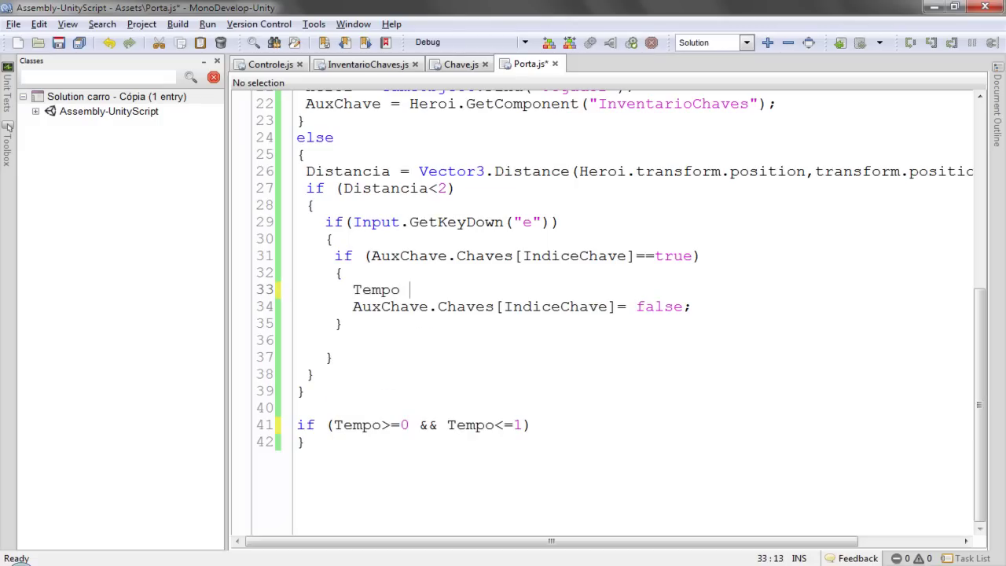
{"action": "type", "text": "= "}
{"action": "type", "text": "0;"}
Add a block under the Tempo condition containing Tempo += Time.deltaTime;.
{"action": "left_click", "coordinate": [572, 422]}
{"action": "key", "text": "Return"}
{"action": "type", "text": "{"}
{"action": "key", "text": "Return"}
{"action": "key", "text": "Return"}
{"action": "type", "text": "}"}
{"action": "key", "text": "Up"}
{"action": "type", "text": "Tempo "}
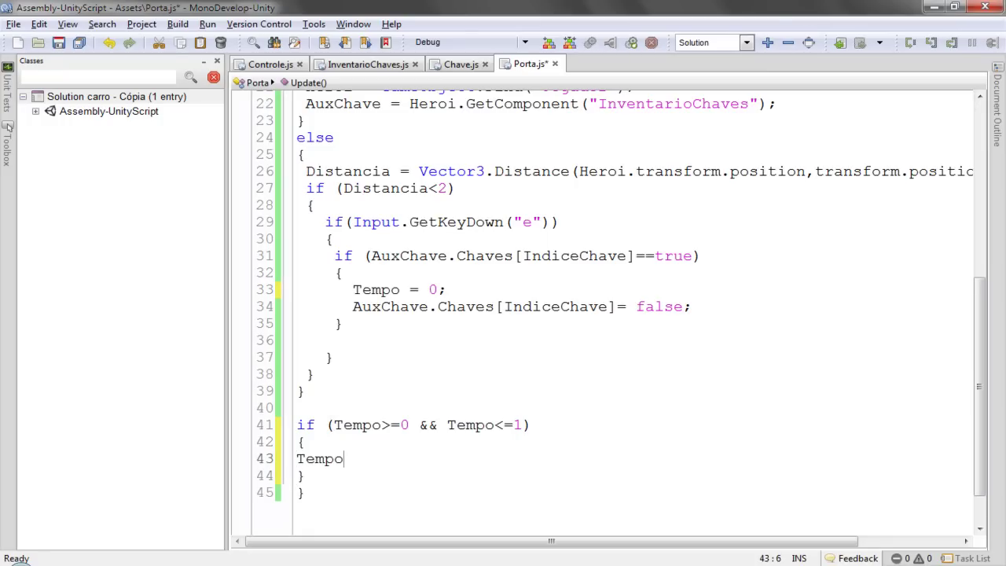
{"action": "type", "text": "="}
{"action": "key", "text": "Left"}
{"action": "key", "text": "Left"}
{"action": "type", "text": "+"}
{"action": "key", "text": "Right"}
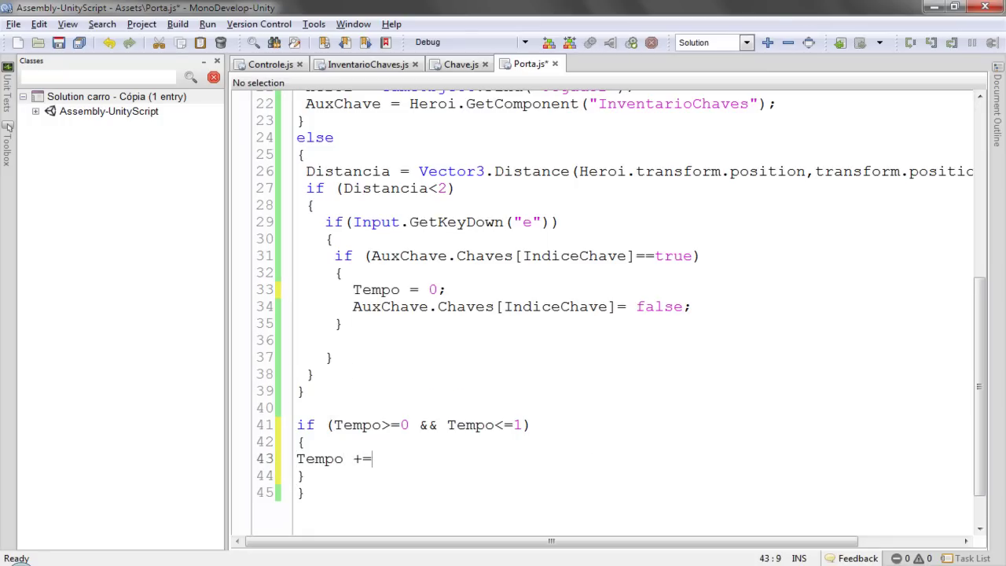
{"action": "type", "text": "Time.de"}
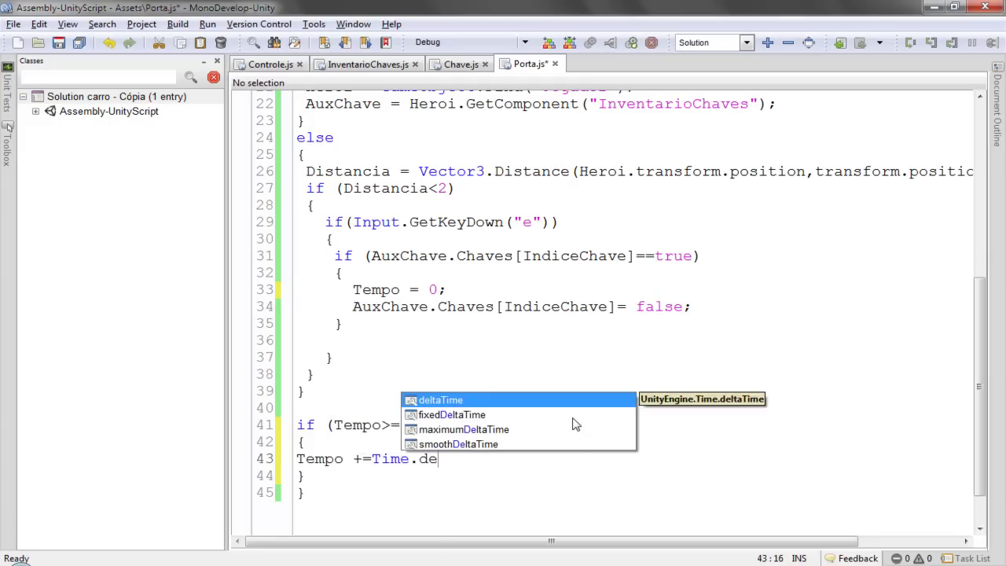
{"action": "key", "text": "Return"}
{"action": "type", "text": ";"}
Save Porta.js and start Play mode in Unity.
{"action": "key", "text": "ctrl+s"}
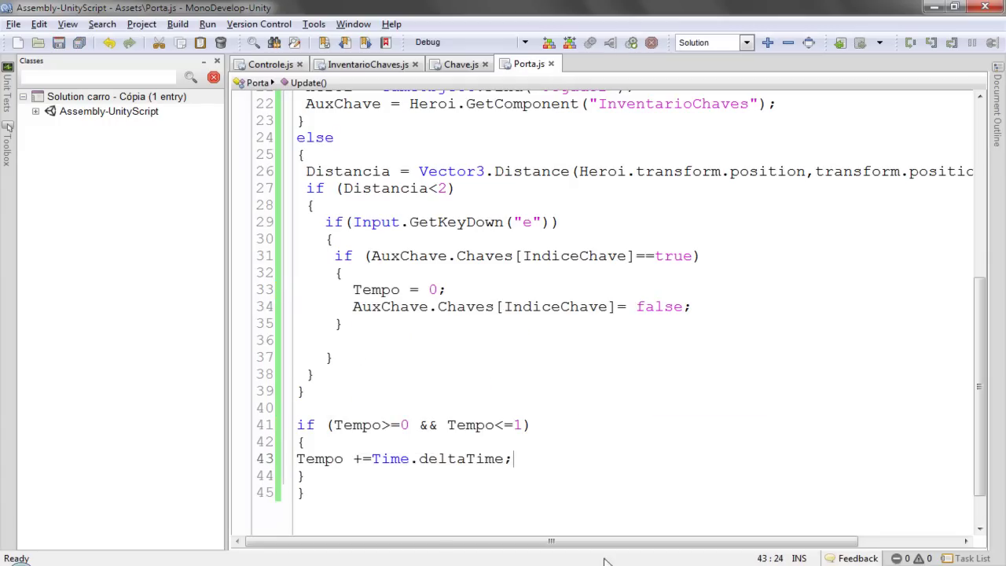
{"action": "key", "text": "alt+Tab"}
{"action": "left_click", "coordinate": [475, 42]}
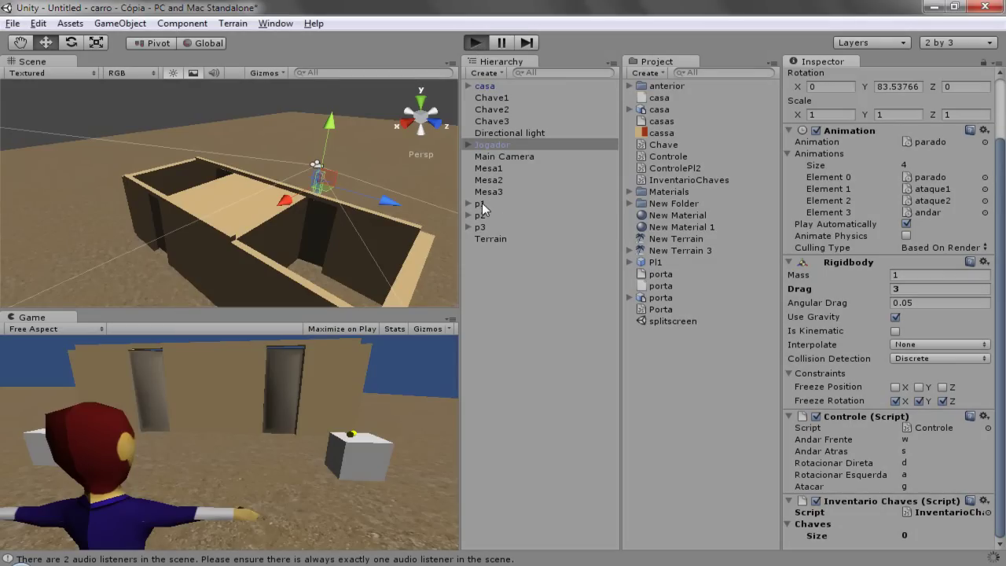
Check door p1's Porta settings, restart the game, walk up to door p1 and press E.
{"action": "left_click", "coordinate": [481, 205]}
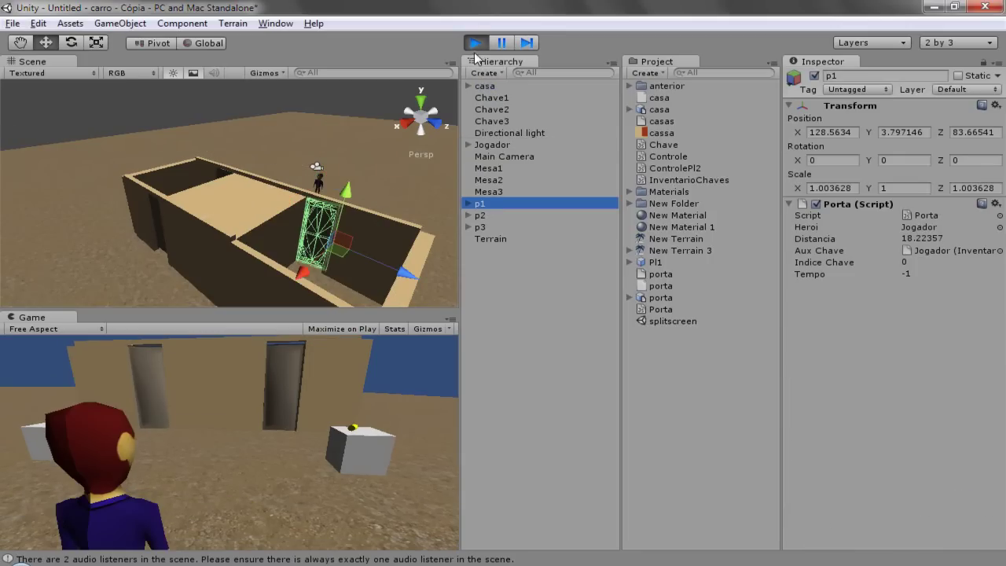
{"action": "left_click", "coordinate": [475, 43]}
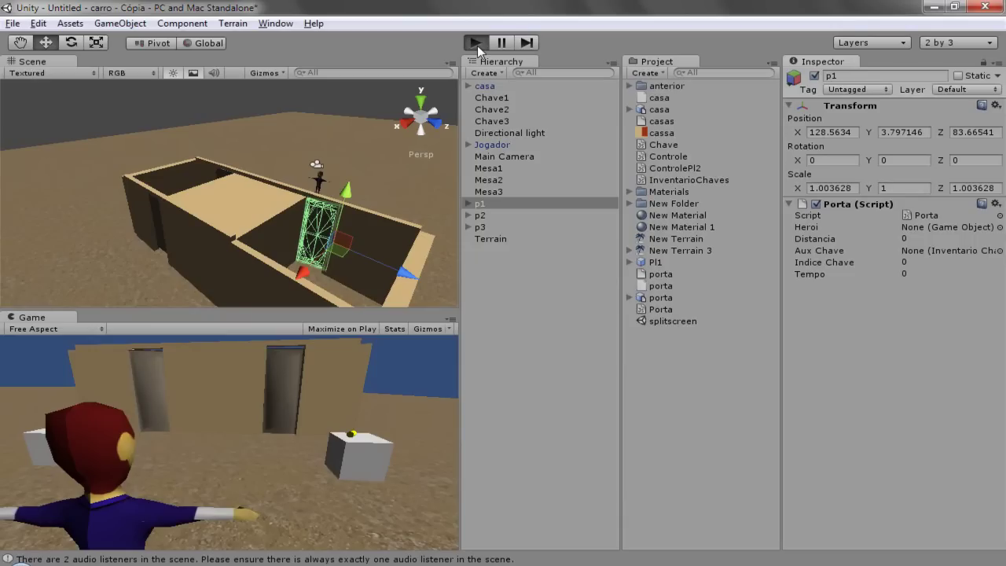
{"action": "key", "text": "ctrl+p"}
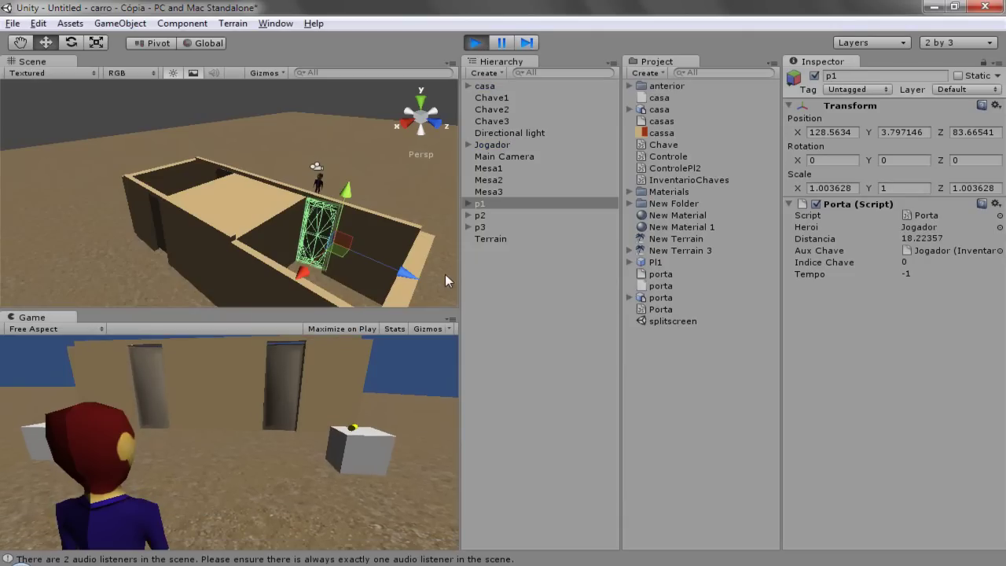
{"action": "key", "text": "Up"}
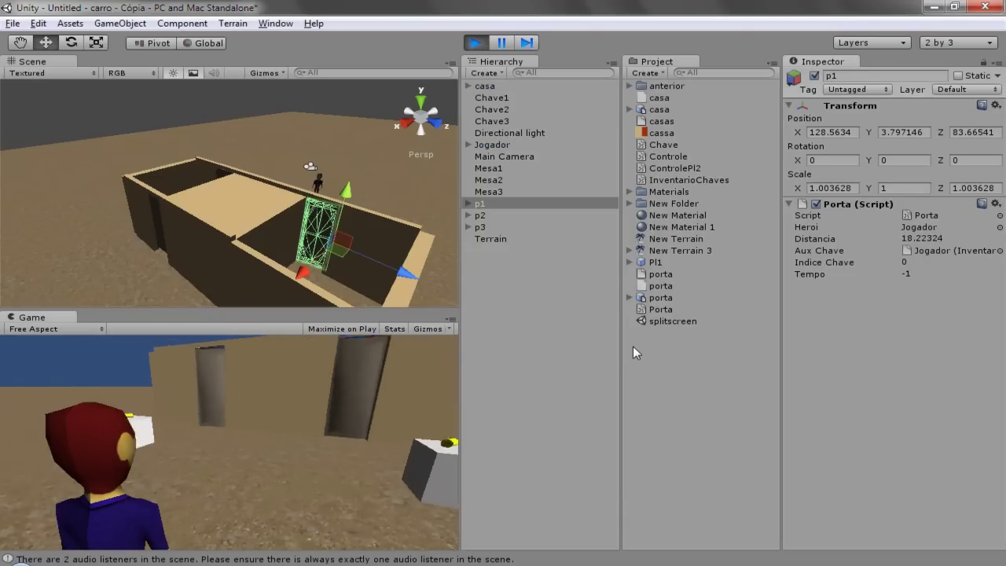
{"action": "key", "text": "Up"}
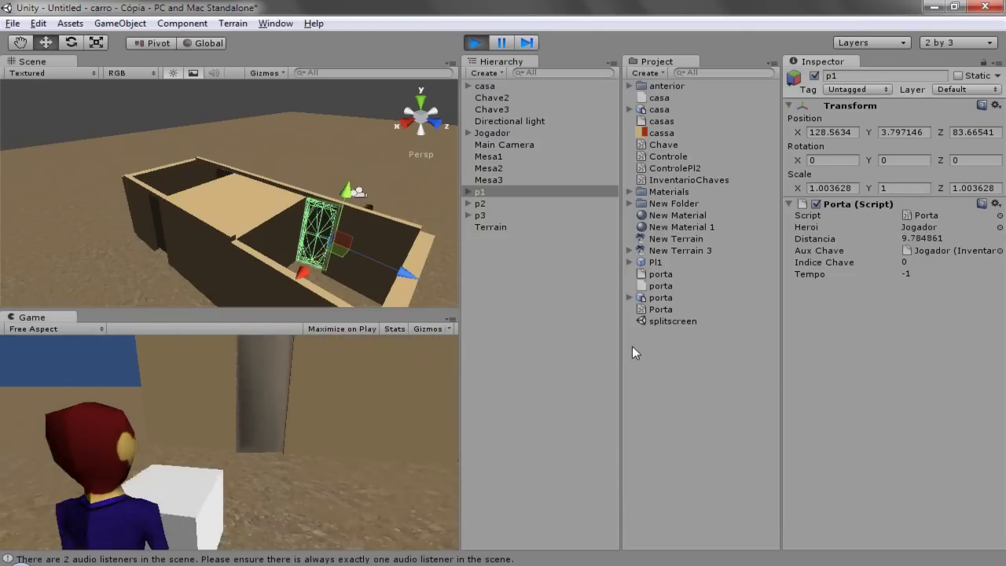
{"action": "key", "text": "Up"}
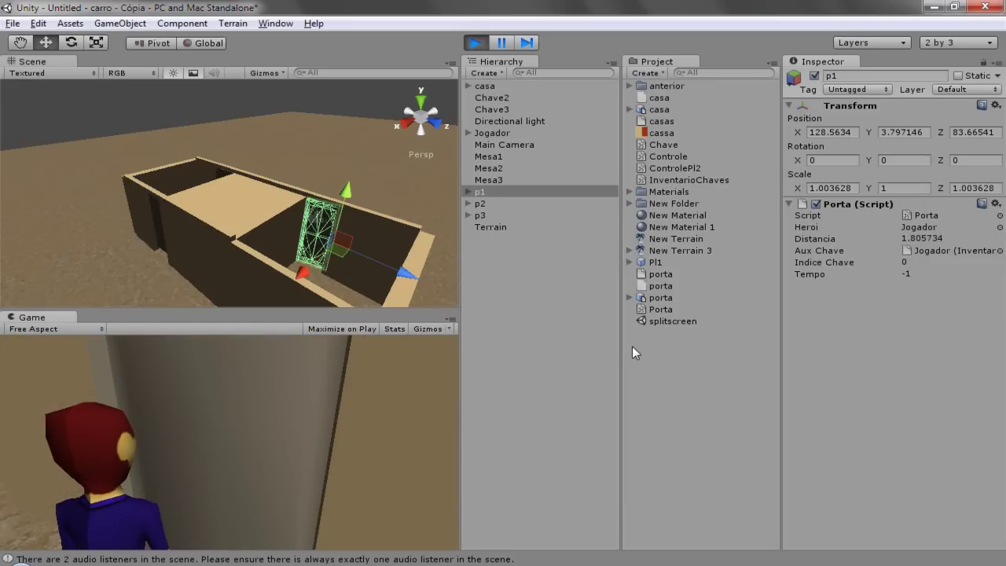
{"action": "key", "text": "e"}
Stop the play test and open a blank line 44 after the Tempo increment in Porta.js.
{"action": "left_click", "coordinate": [477, 44]}
{"action": "key", "text": "alt+Tab"}
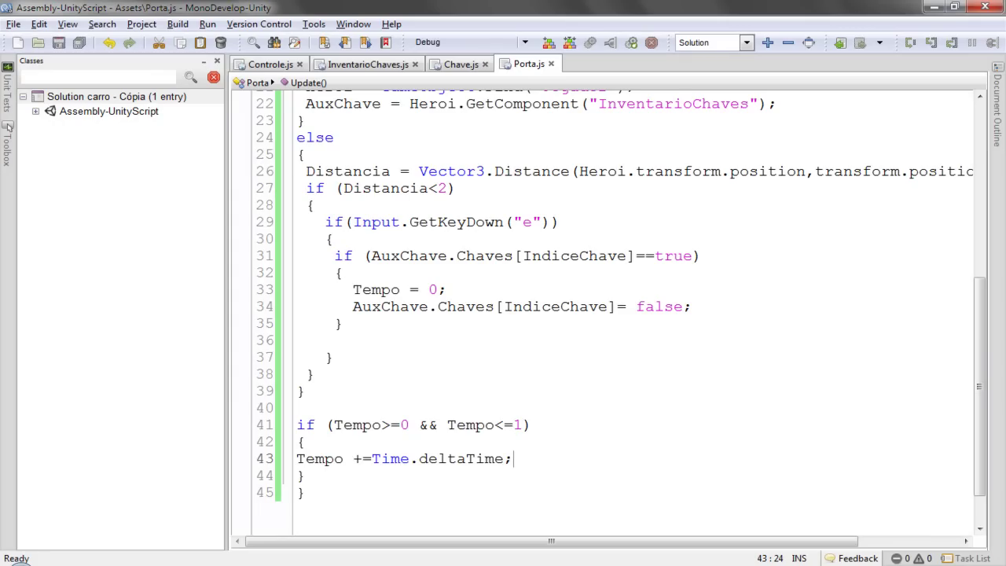
{"action": "key", "text": "Return"}
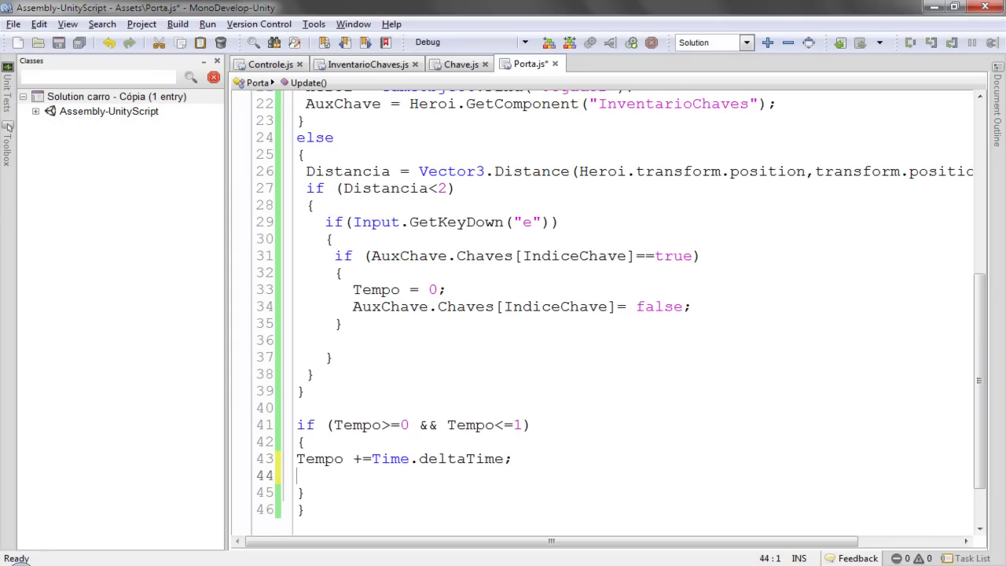
{"action": "left_click", "coordinate": [297, 459]}
{"action": "left_click", "coordinate": [306, 475]}
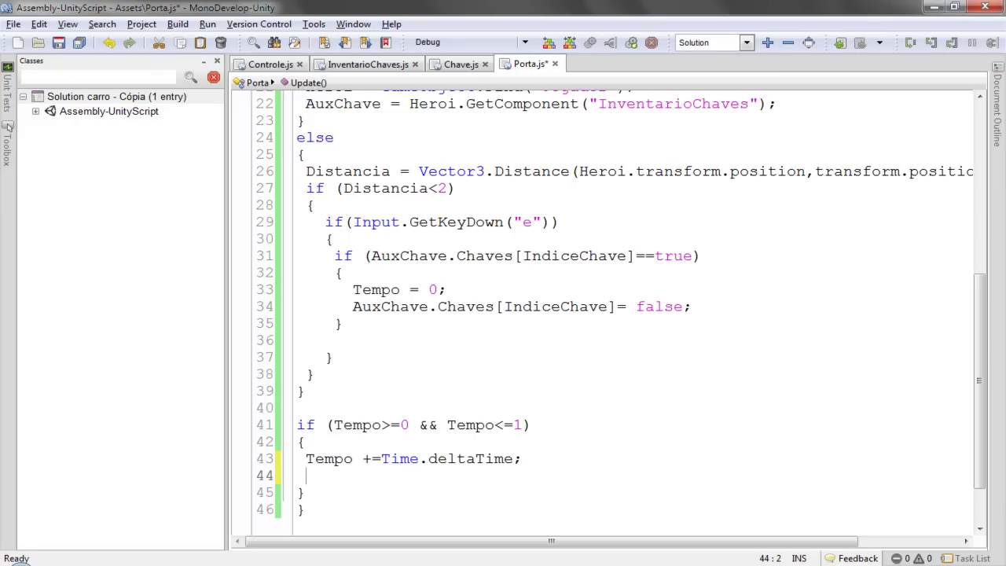
Write transform.Rotate(0,-90*Time.deltaTime,0); and select the -90*Time.deltaTime amount.
{"action": "type", "text": "tra"}
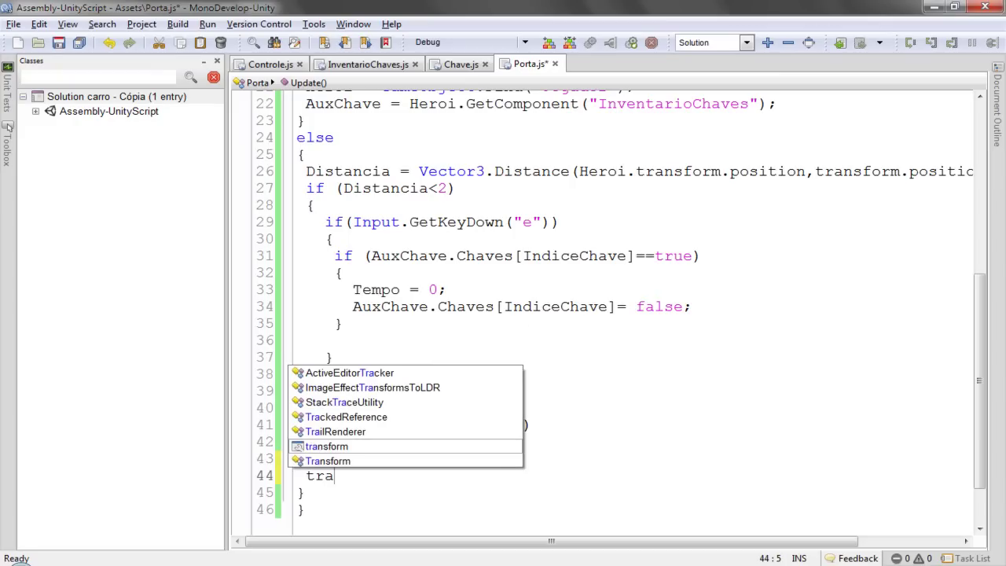
{"action": "key", "text": "Return"}
{"action": "type", "text": "."}
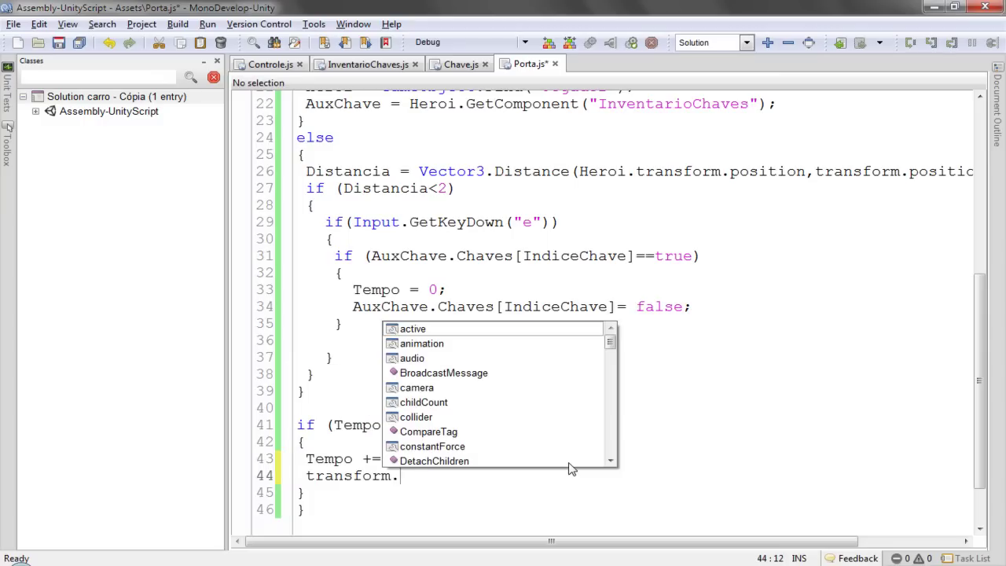
{"action": "type", "text": "ro"}
{"action": "key", "text": "Return"}
{"action": "type", "text": "(0,"}
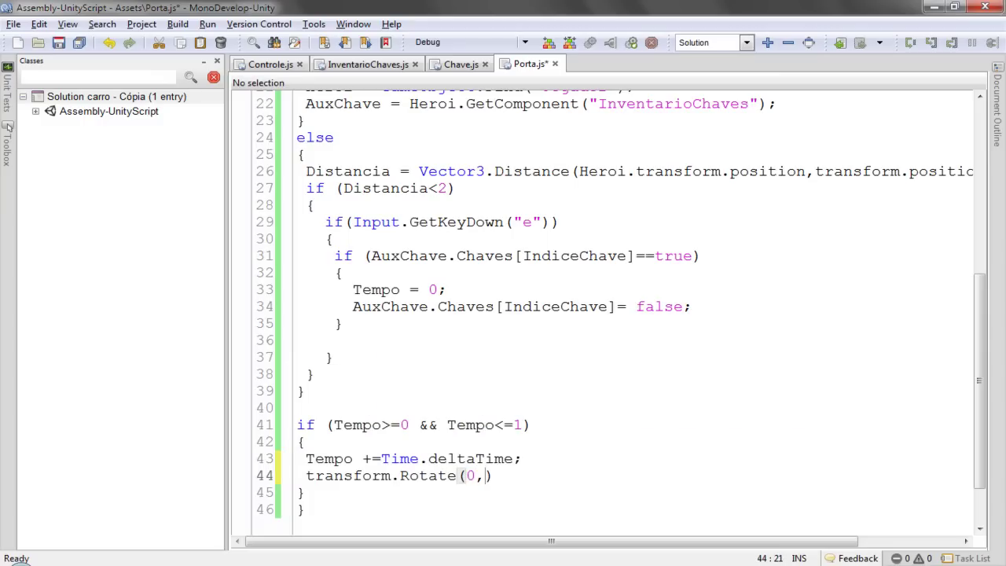
{"action": "type", "text": "-90"}
{"action": "type", "text": "*"}
{"action": "type", "text": "Time.de"}
{"action": "key", "text": "Return"}
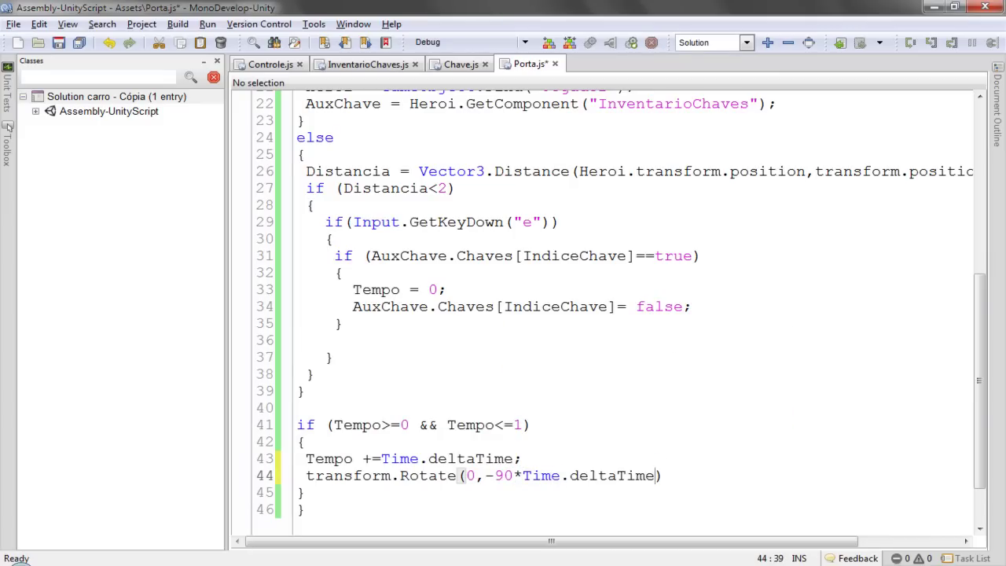
{"action": "type", "text": ",0)"}
{"action": "type", "text": ";"}
{"action": "key", "text": "Left"}
{"action": "key", "text": "Left"}
{"action": "key", "text": "Left"}
{"action": "key", "text": "Left"}
{"action": "key", "text": "Left"}
{"action": "left_click", "coordinate": [654, 476]}
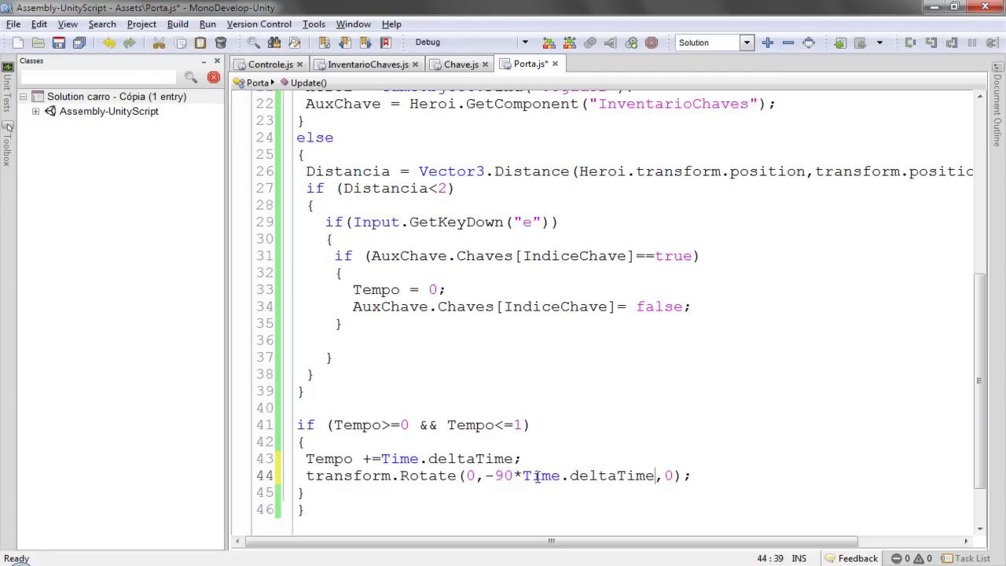
{"action": "left_click_drag", "start_coordinate": [485, 475], "coordinate": [655, 475]}
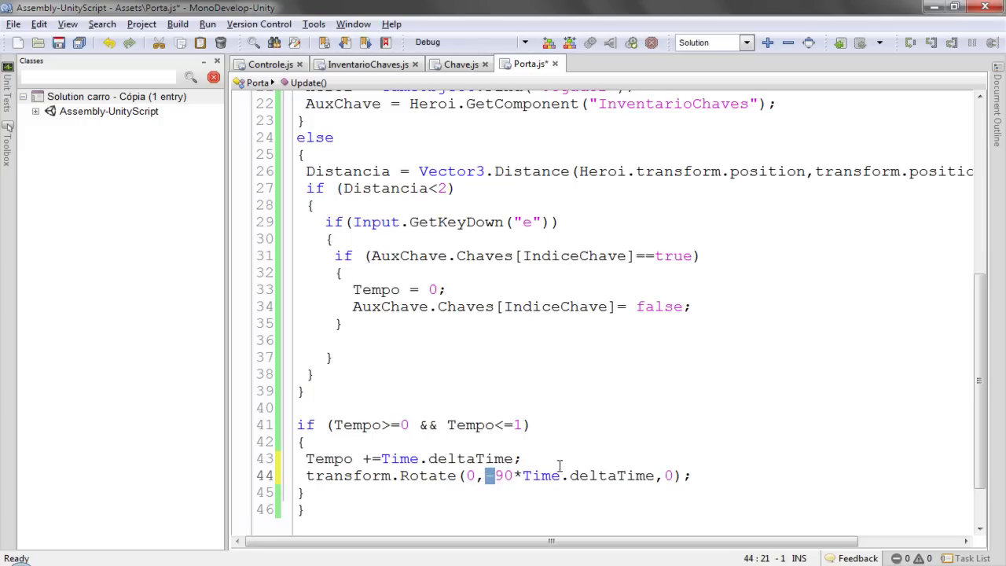
{"action": "key", "text": "alt+Tab"}
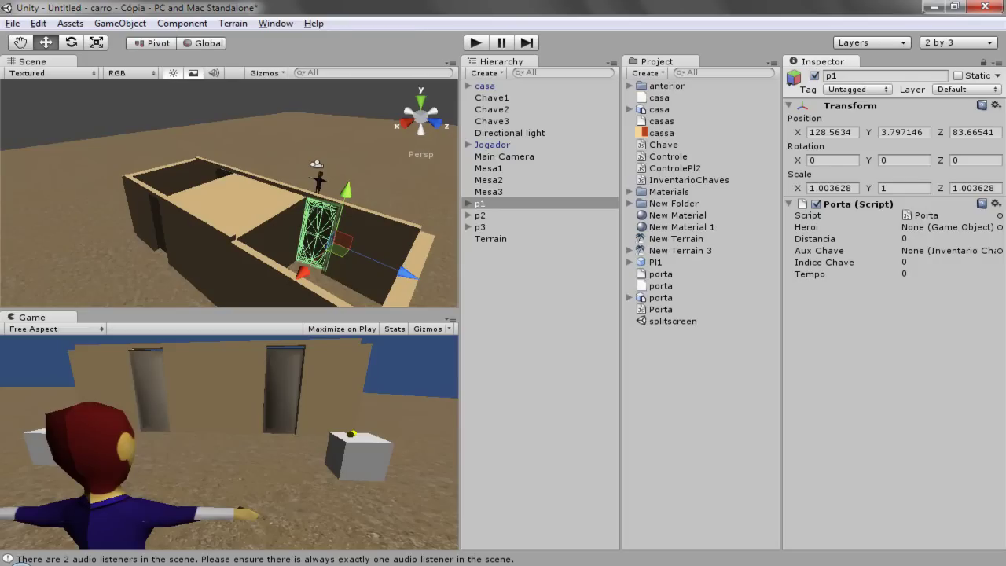
{"action": "left_click", "coordinate": [473, 44]}
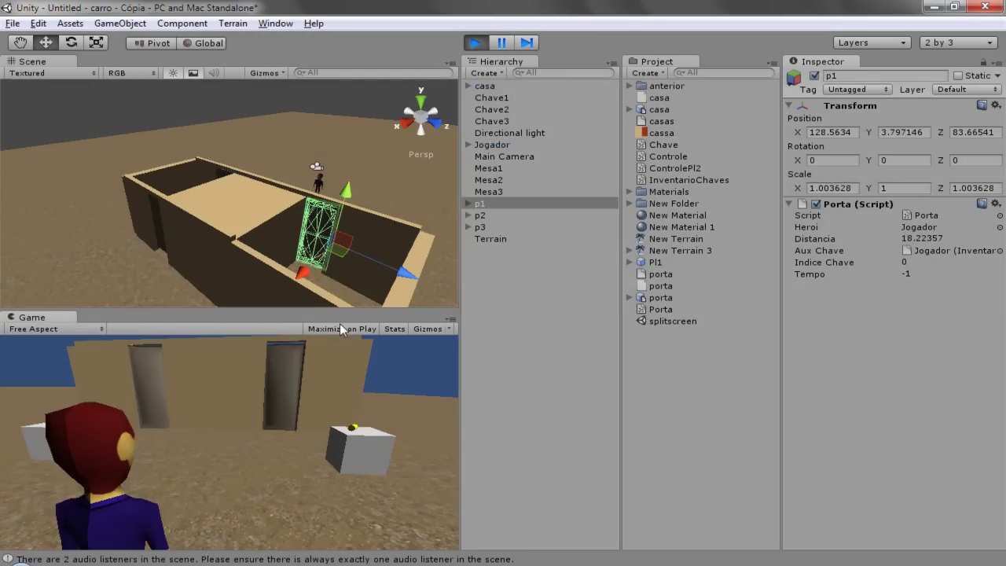
{"action": "left_click", "coordinate": [480, 44]}
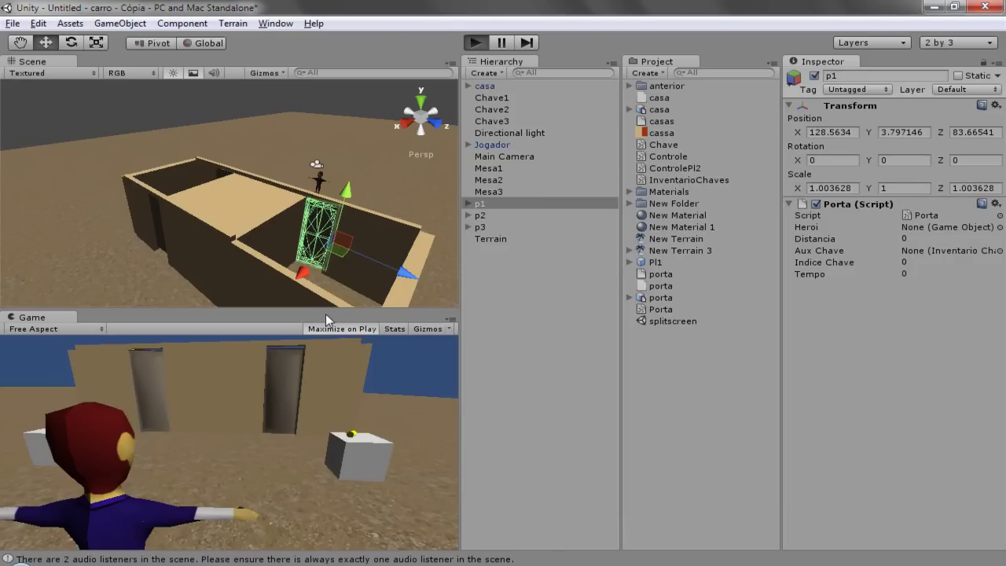
{"action": "key", "text": "ctrl+p"}
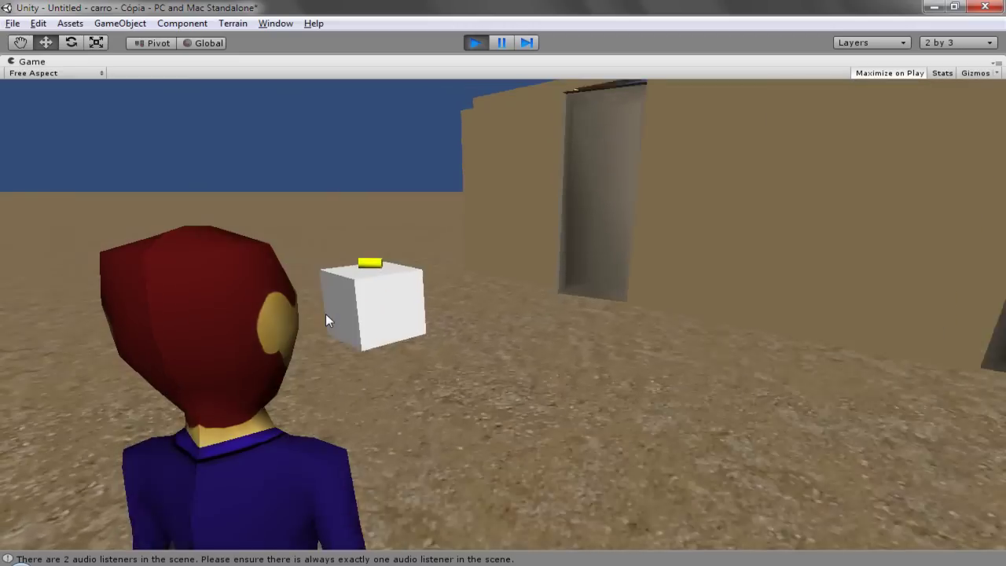
{"action": "key", "text": "Up"}
{"action": "key", "text": "Left"}
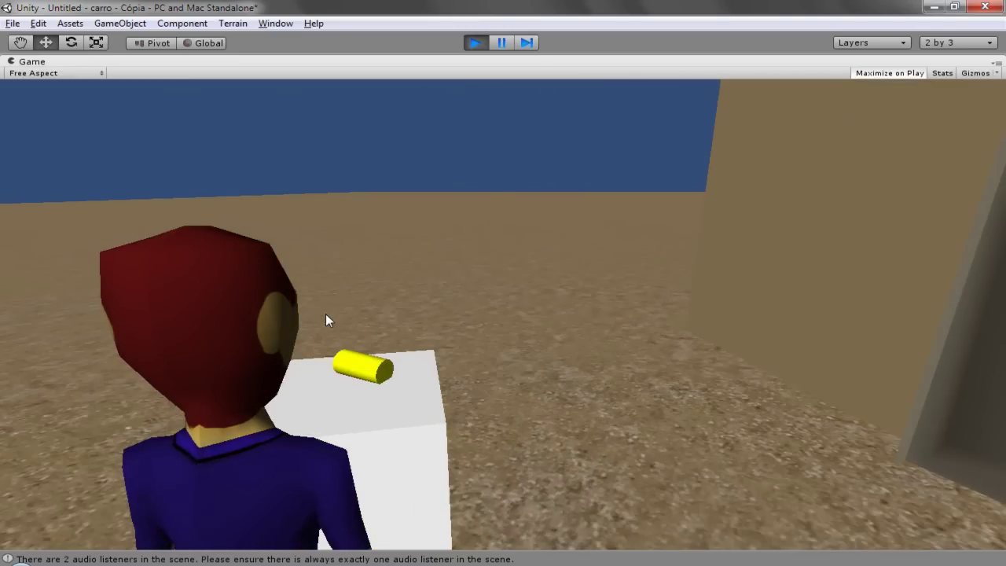
{"action": "key", "text": "Right"}
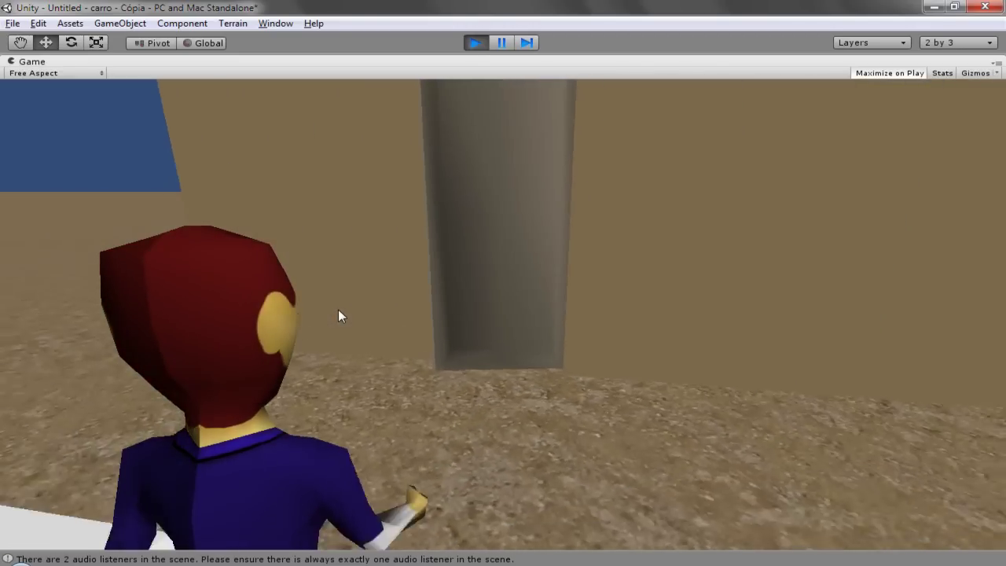
{"action": "key", "text": "Up"}
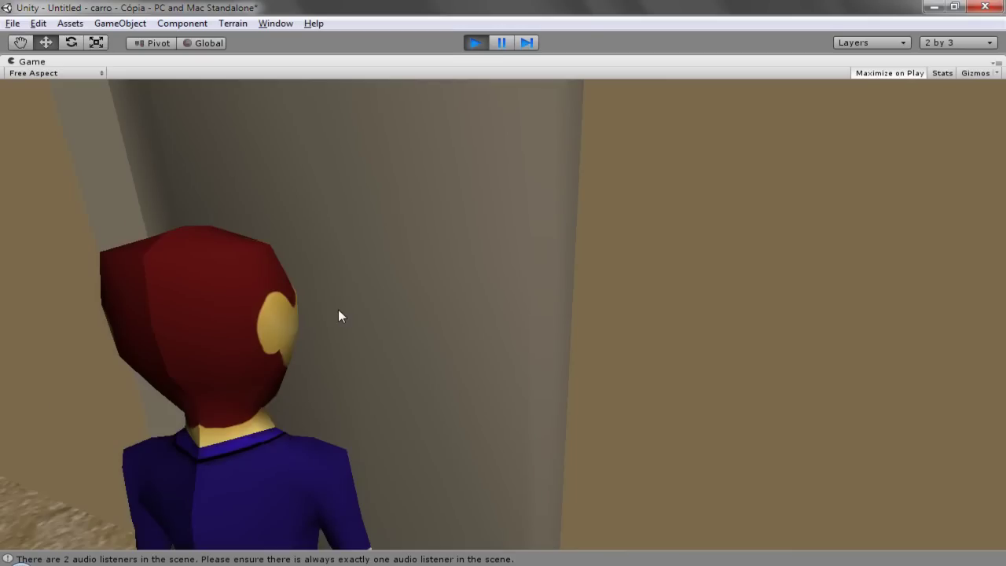
{"action": "key", "text": "Left"}
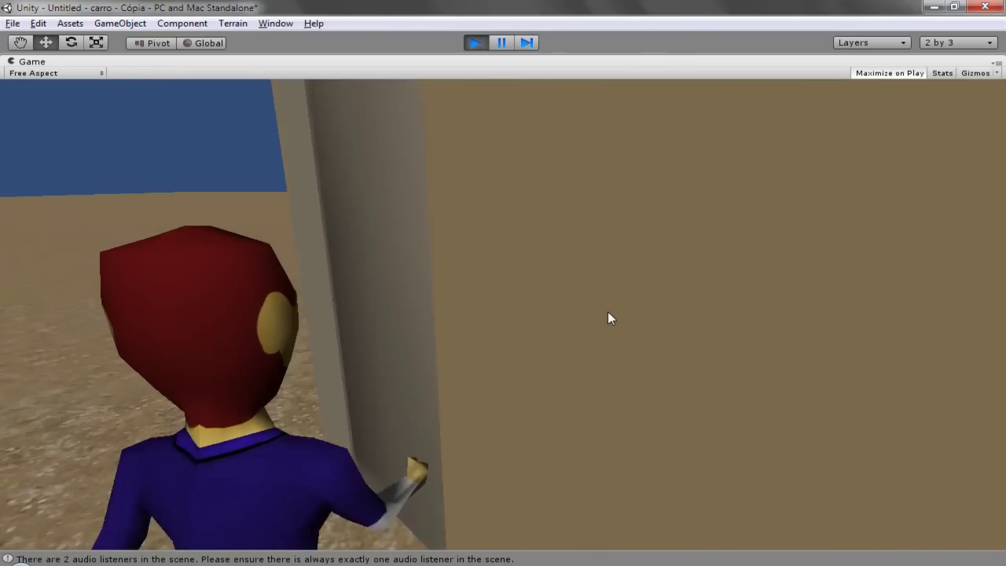
{"action": "key", "text": "Up"}
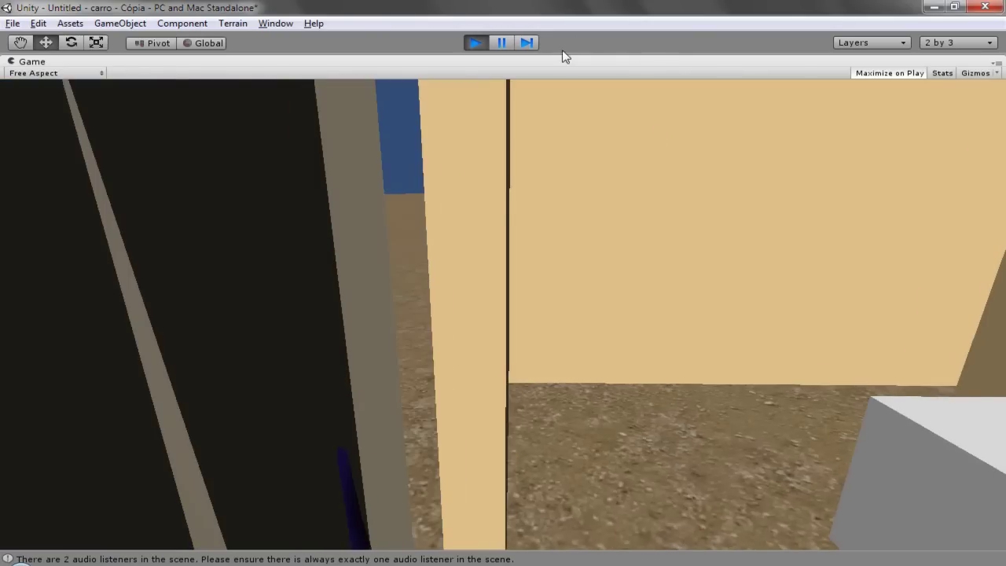
{"action": "left_click", "coordinate": [484, 39]}
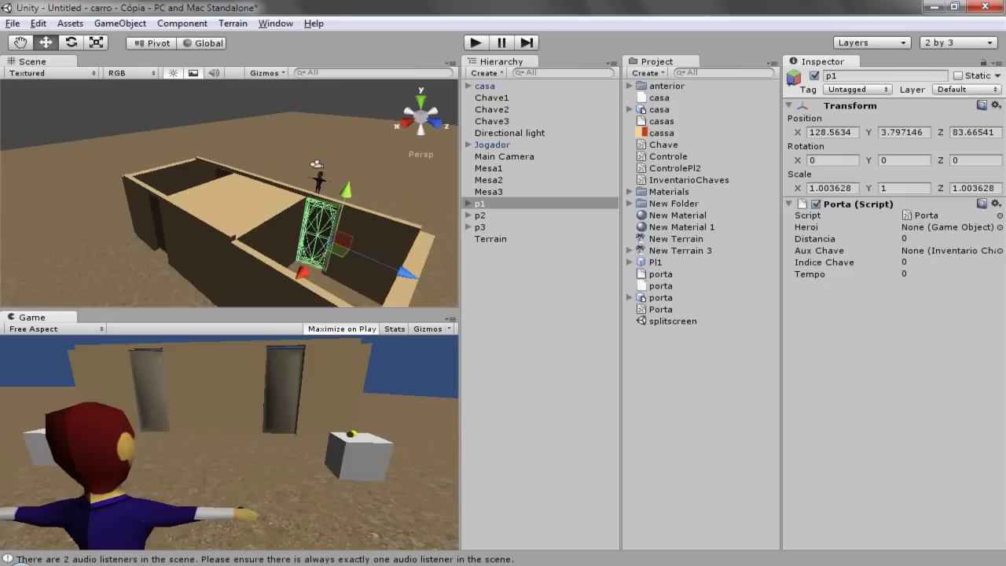
{"action": "key", "text": "alt+Tab"}
{"action": "key", "text": "Delete"}
{"action": "key", "text": "ctrl+s"}
{"action": "key", "text": "alt+Tab"}
{"action": "left_click", "coordinate": [479, 45]}
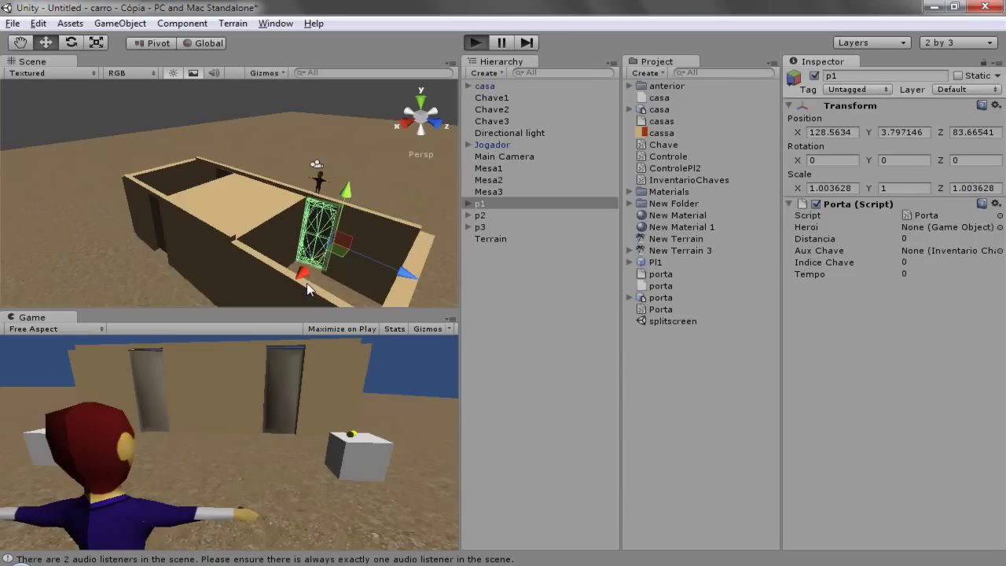
{"action": "key", "text": "Right"}
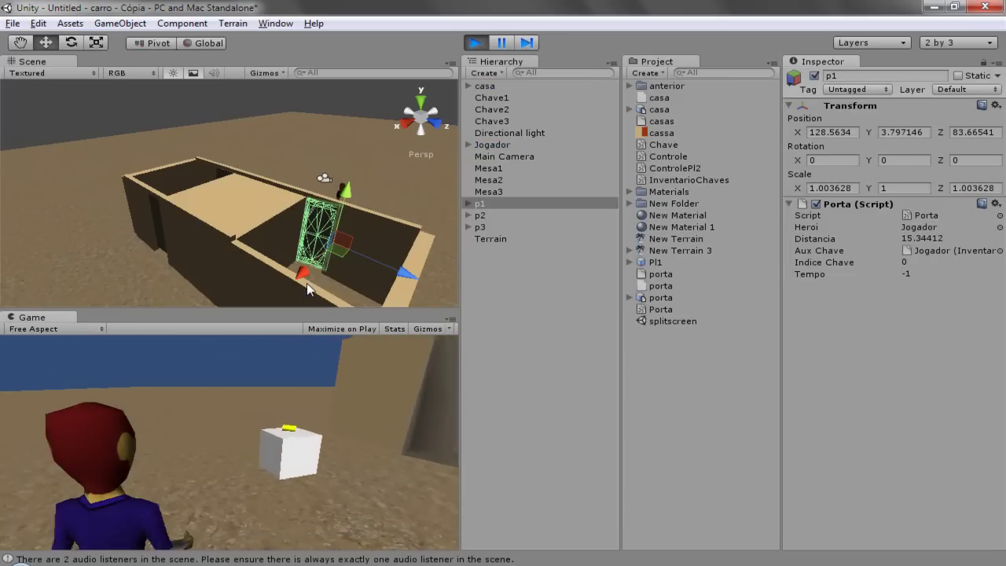
{"action": "key", "text": "Up"}
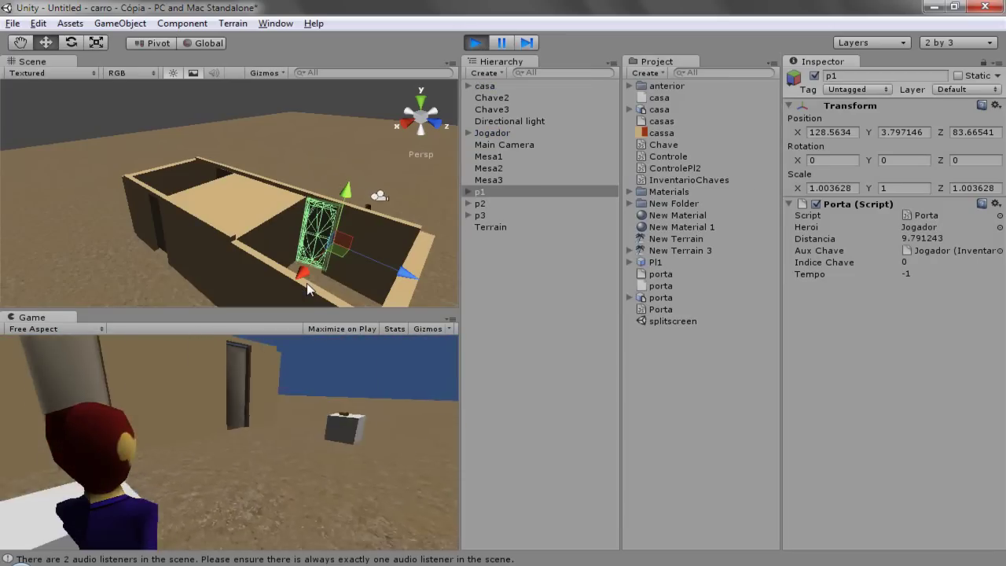
{"action": "key", "text": "Up"}
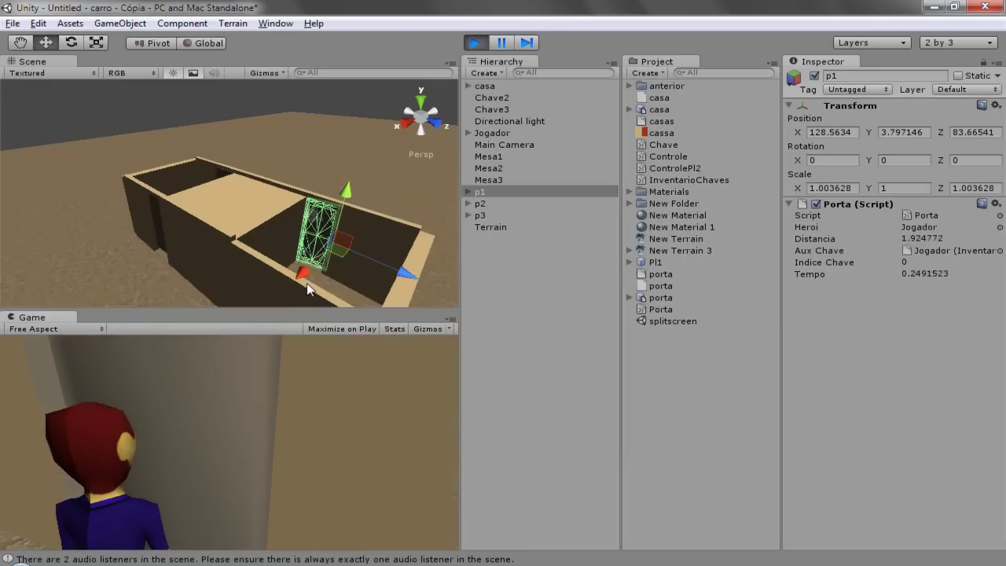
{"action": "key", "text": "Down"}
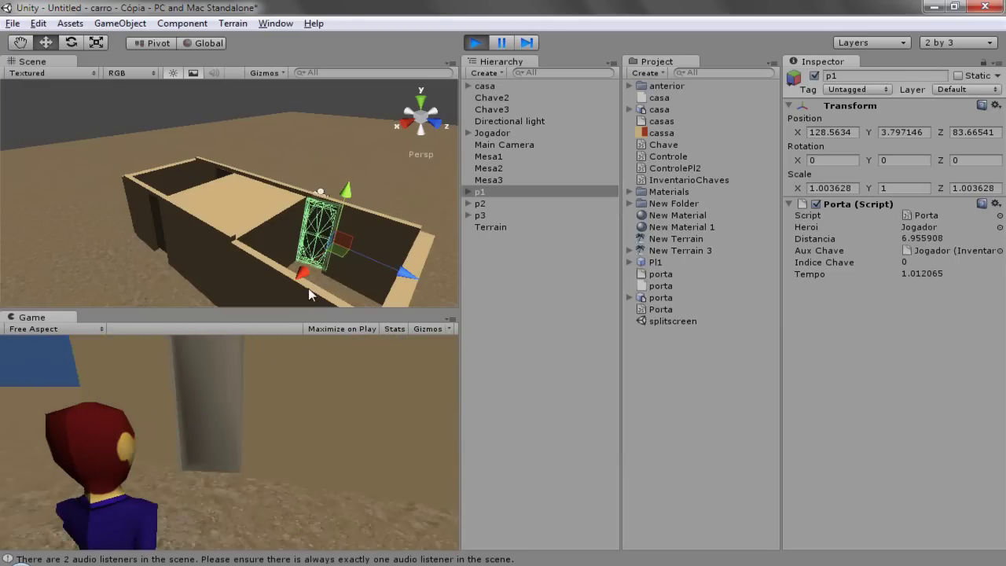
{"action": "left_click", "coordinate": [473, 44]}
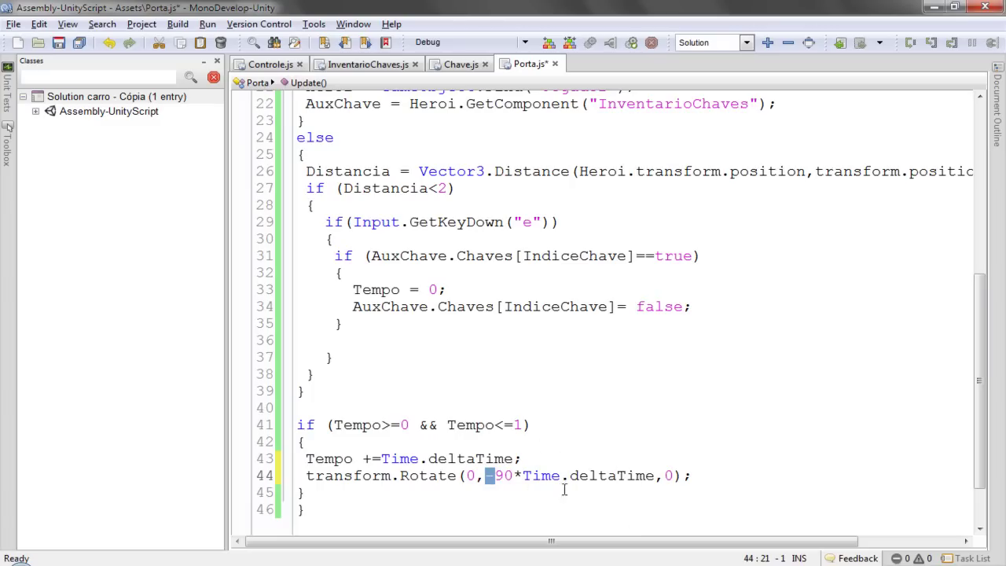
Look over Porta.js, save it, and start Play in Unity.
{"action": "scroll", "coordinate": [569, 482], "scroll_direction": "up", "scroll_amount": 1}
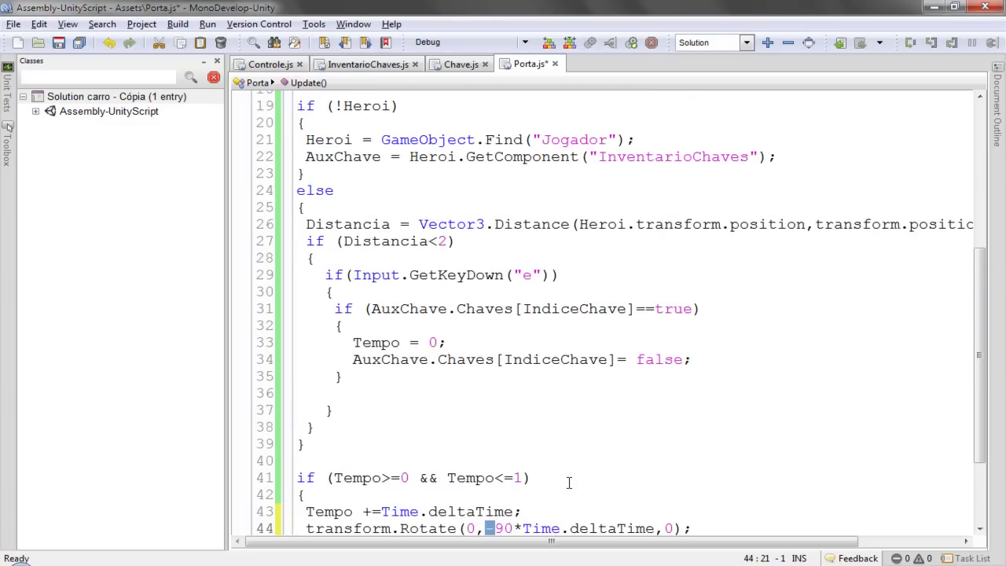
{"action": "scroll", "coordinate": [569, 482], "scroll_direction": "up", "scroll_amount": 1}
{"action": "scroll", "coordinate": [569, 482], "scroll_direction": "down", "scroll_amount": 2}
{"action": "scroll", "coordinate": [569, 482], "scroll_direction": "down", "scroll_amount": 1}
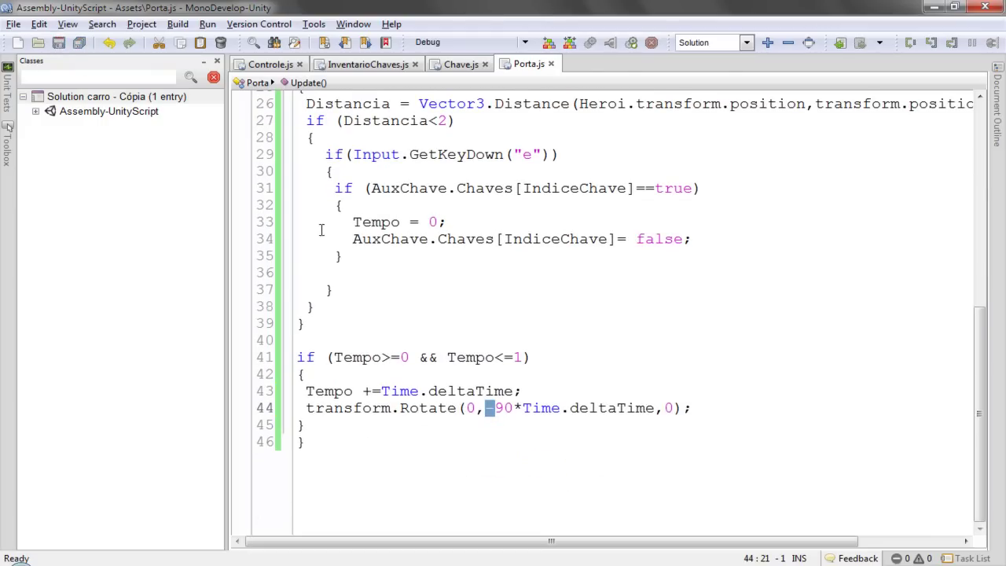
{"action": "key", "text": "alt+Tab"}
{"action": "left_click", "coordinate": [484, 43]}
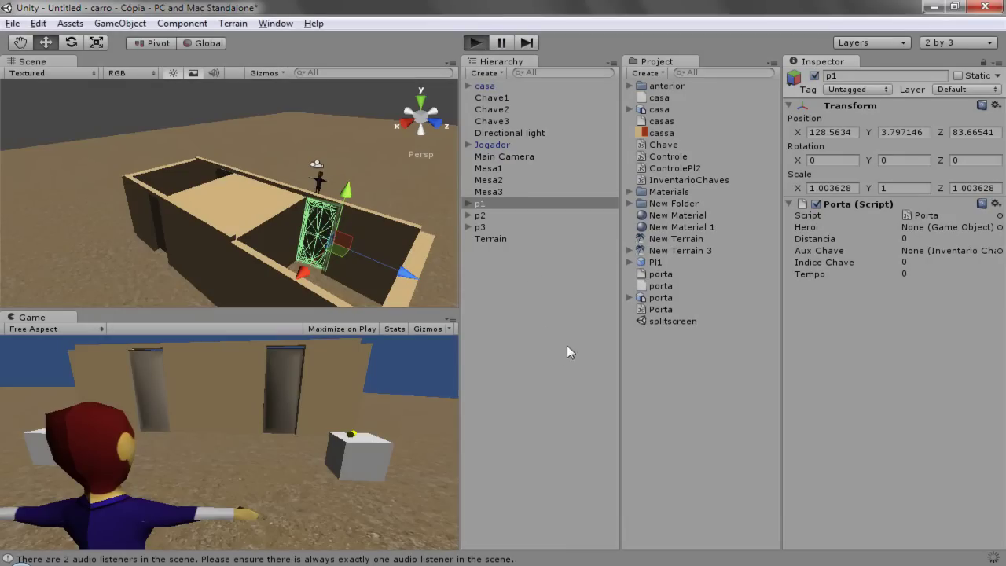
Walk to the white cube to collect the first key, then open door p1.
{"action": "key", "text": "w"}
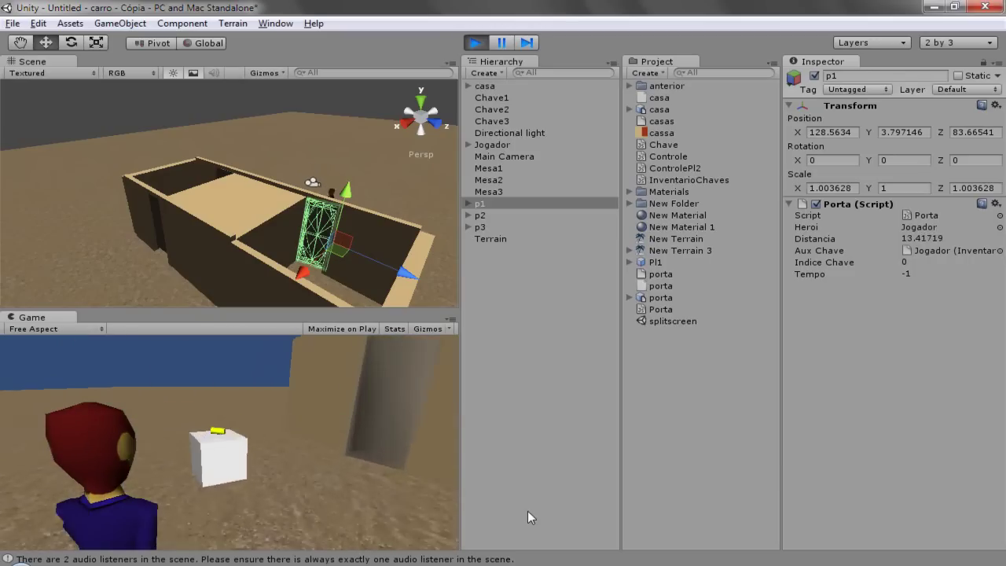
{"action": "key", "text": "w"}
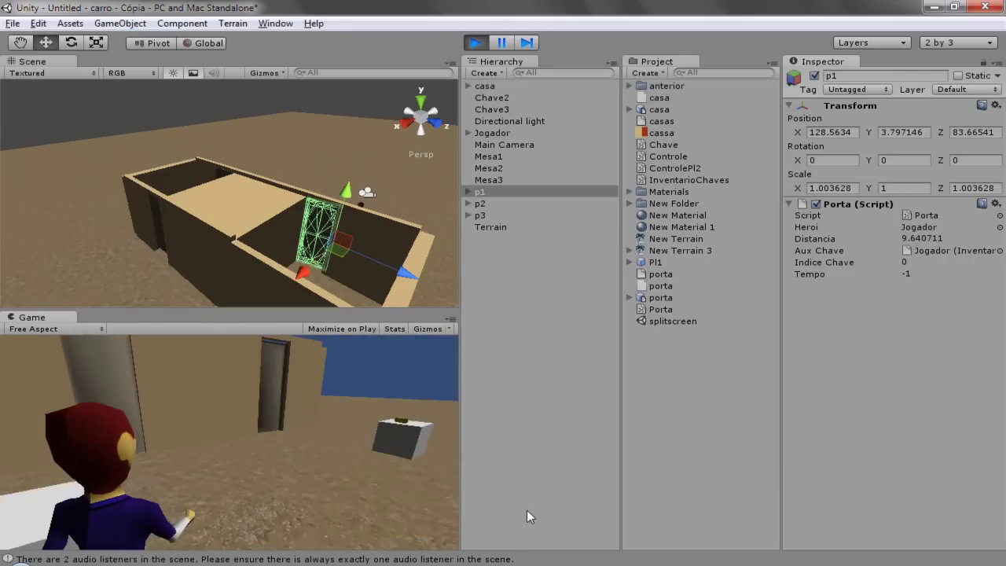
{"action": "key", "text": "w"}
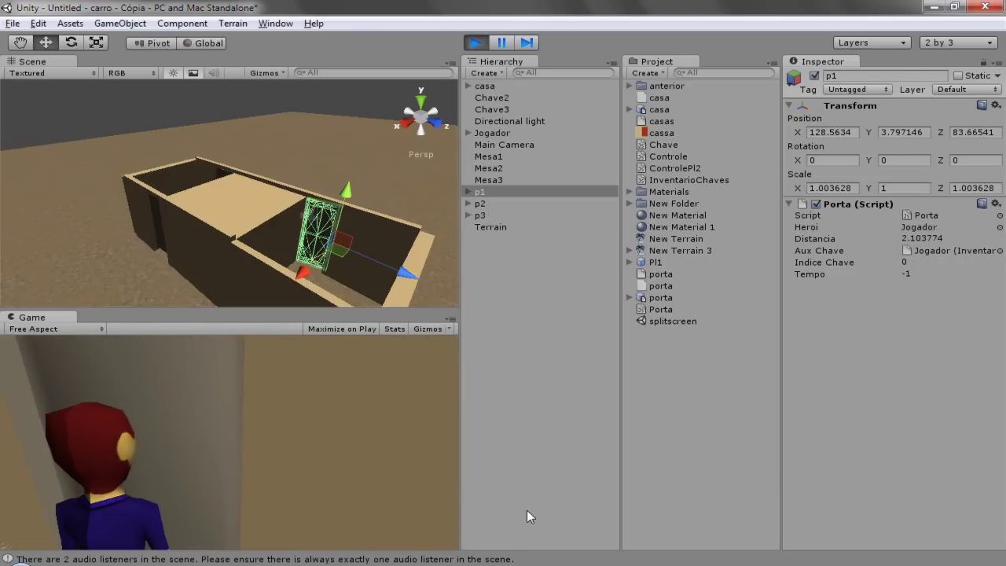
{"action": "key", "text": "w"}
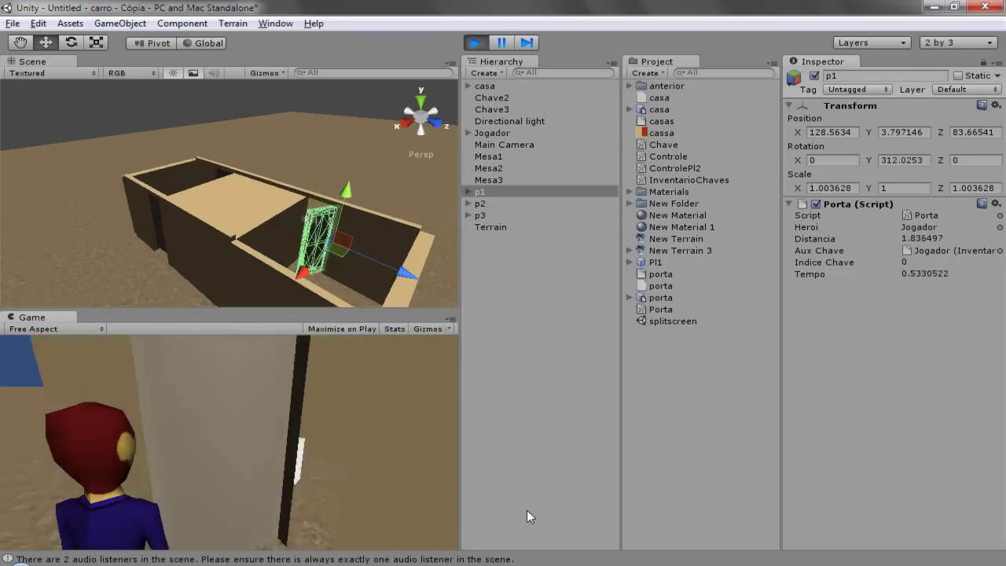
Collect the second key from another box and the third beyond the doorway, then walk back out.
{"action": "key", "text": "a"}
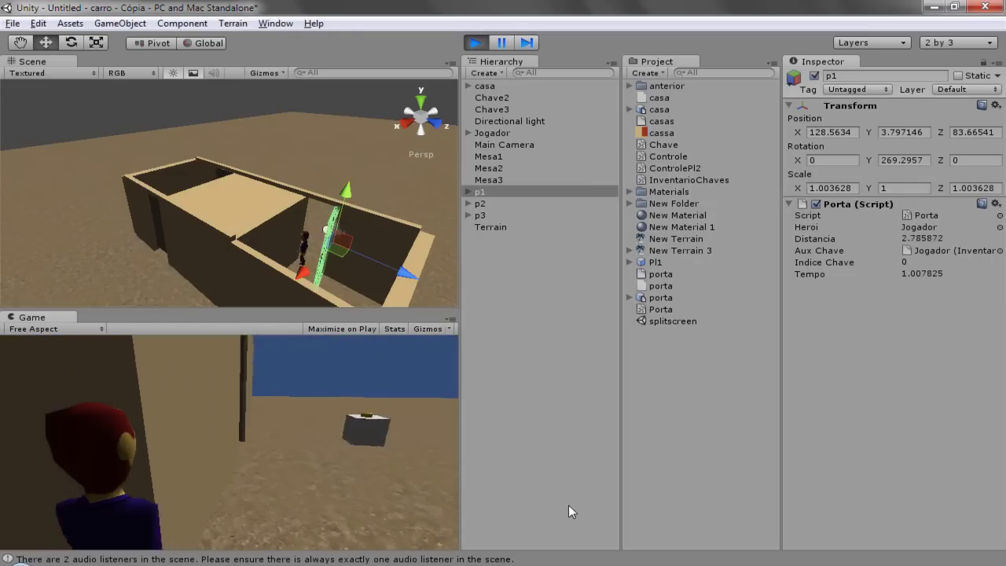
{"action": "key", "text": "a"}
{"action": "key", "text": "w"}
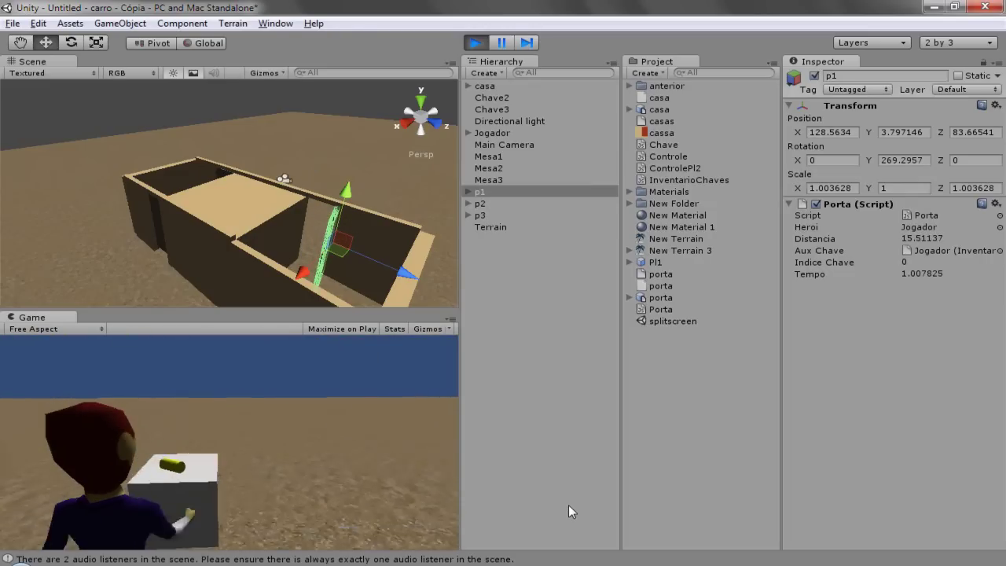
{"action": "key", "text": "a"}
{"action": "key", "text": "w"}
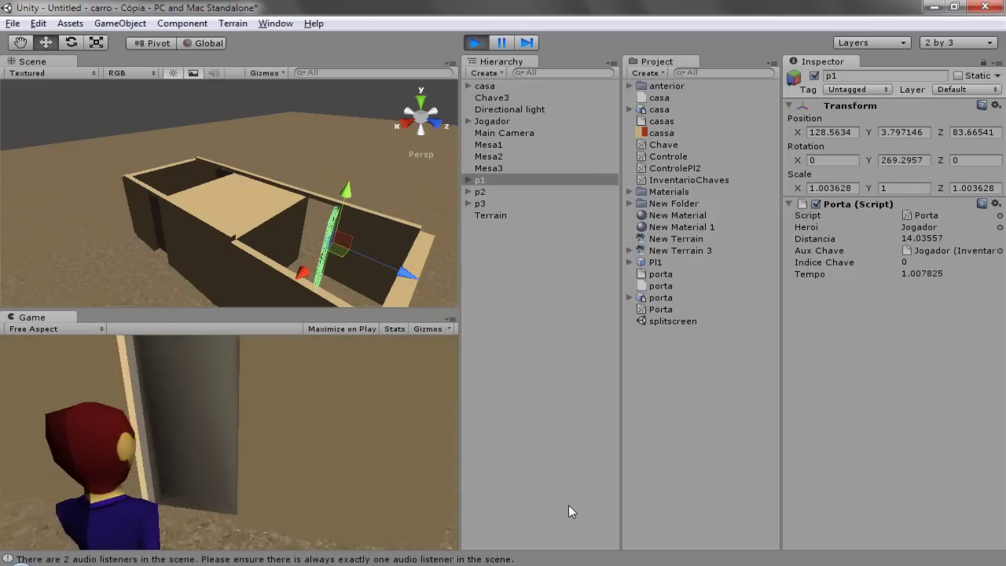
{"action": "key", "text": "w"}
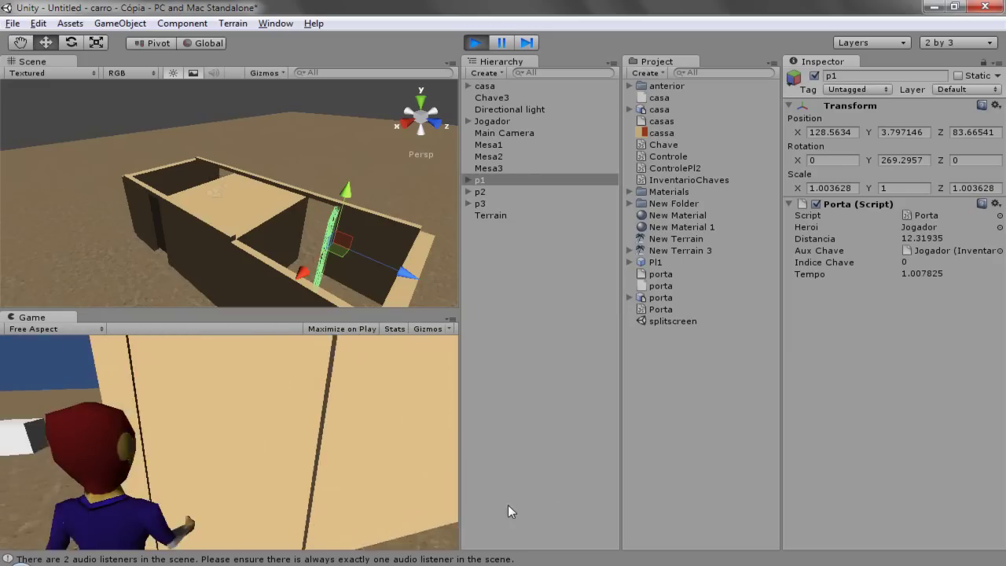
{"action": "key", "text": "w"}
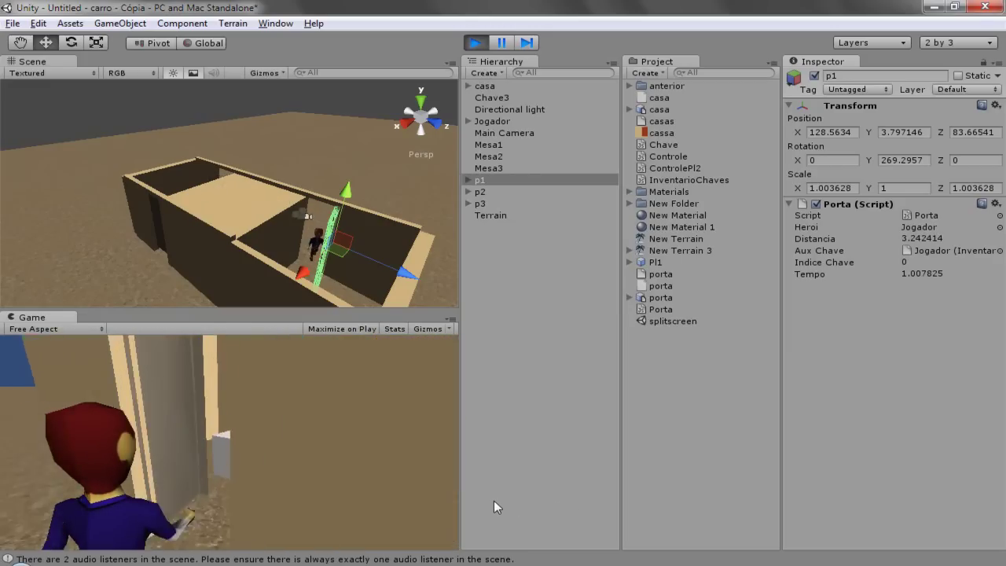
{"action": "key", "text": "w"}
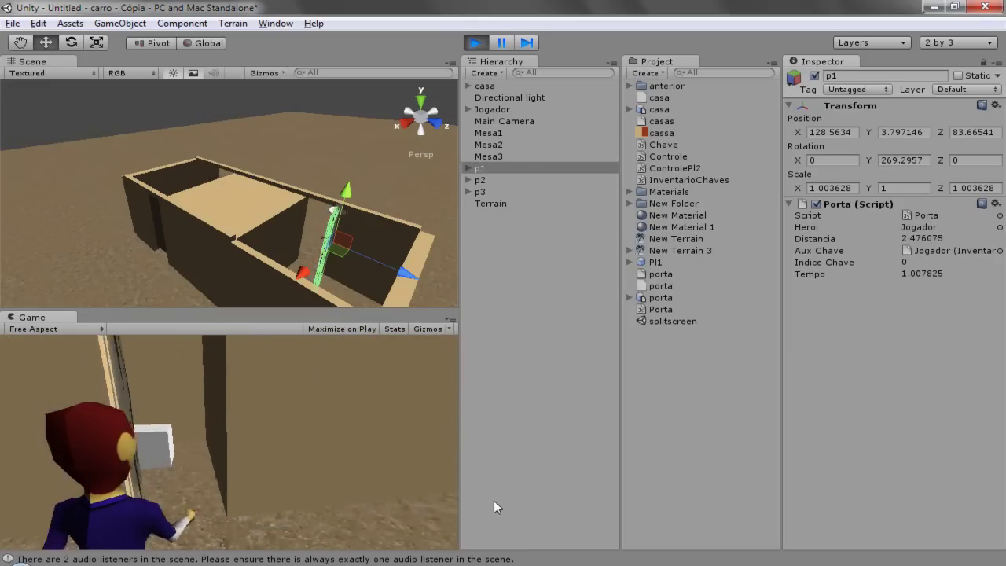
{"action": "key", "text": "s"}
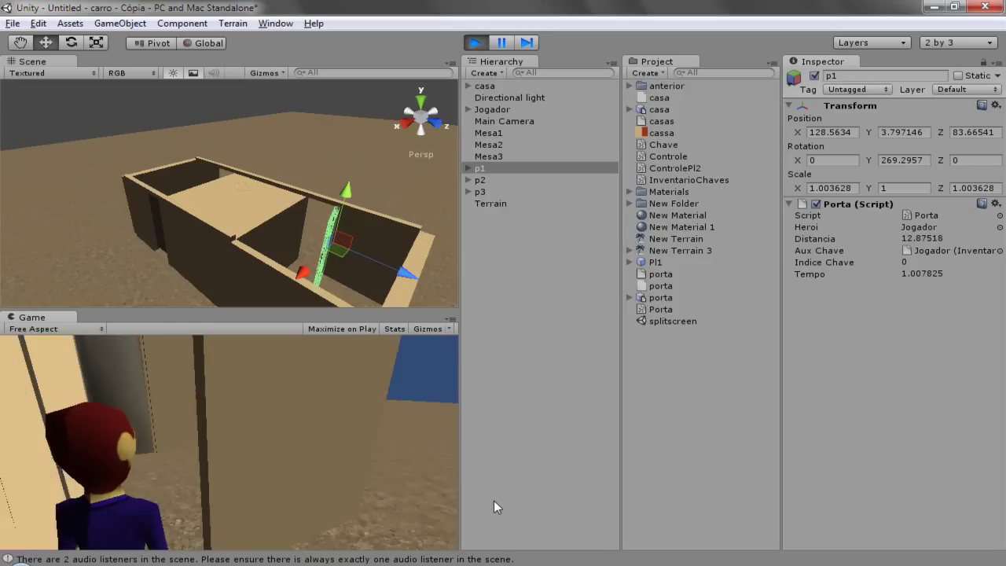
{"action": "key", "text": "s"}
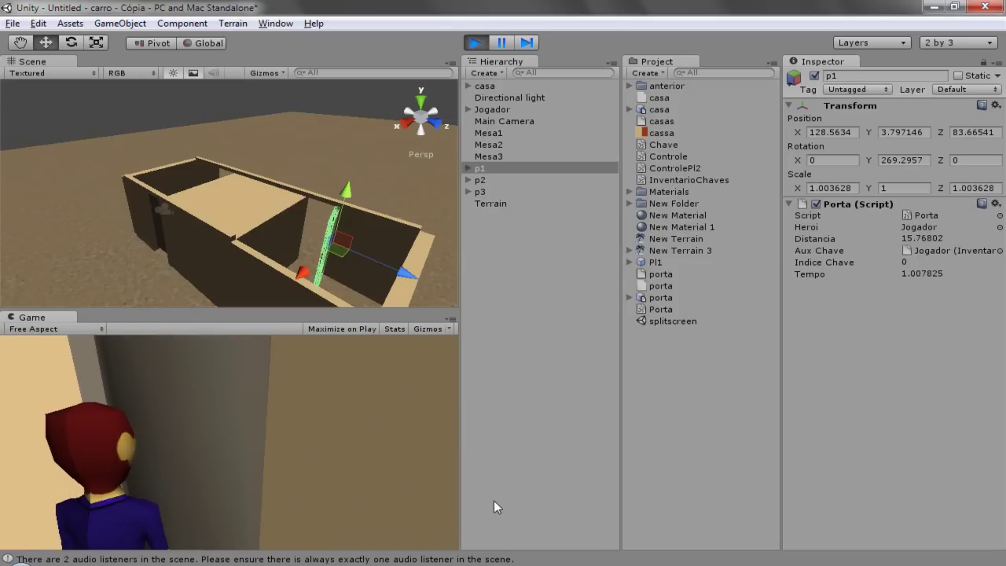
Turn the character toward the white cube and stop the game.
{"action": "key", "text": "a"}
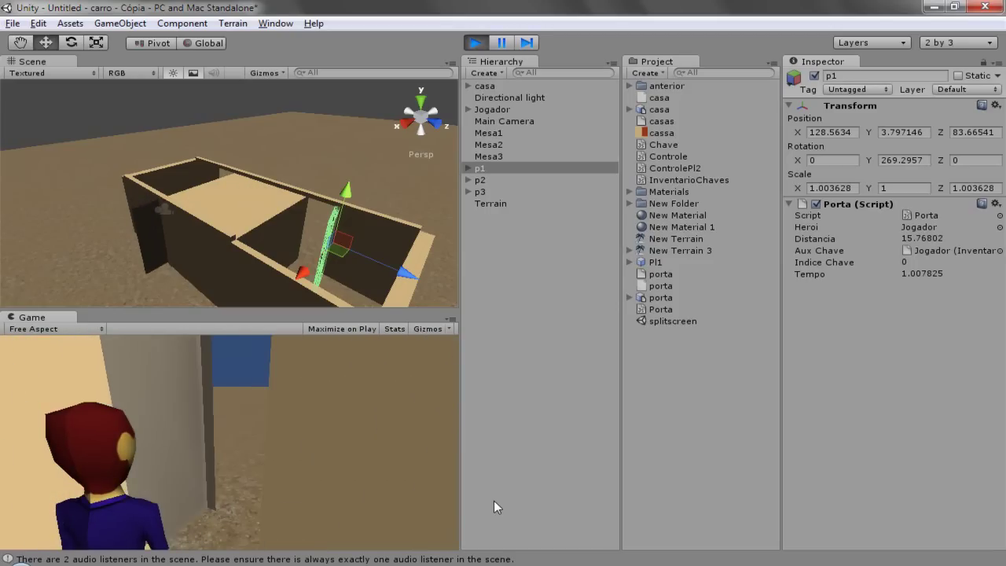
{"action": "key", "text": "w"}
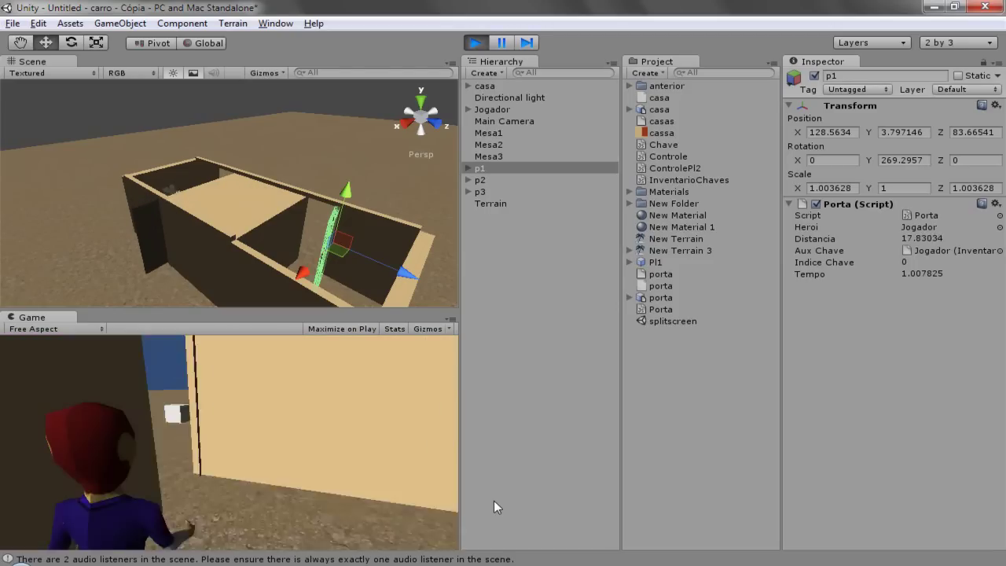
{"action": "key", "text": "d"}
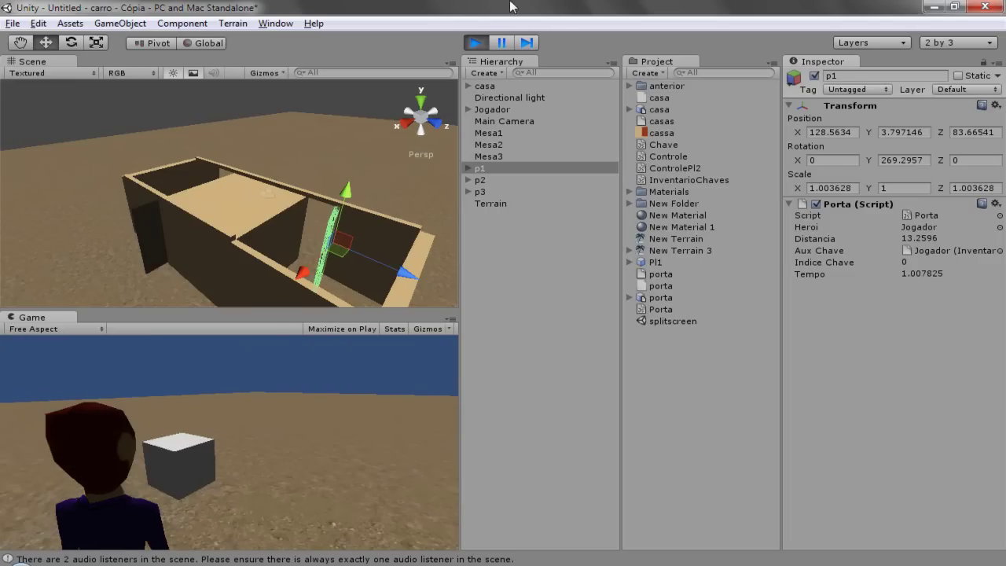
{"action": "left_click", "coordinate": [477, 44]}
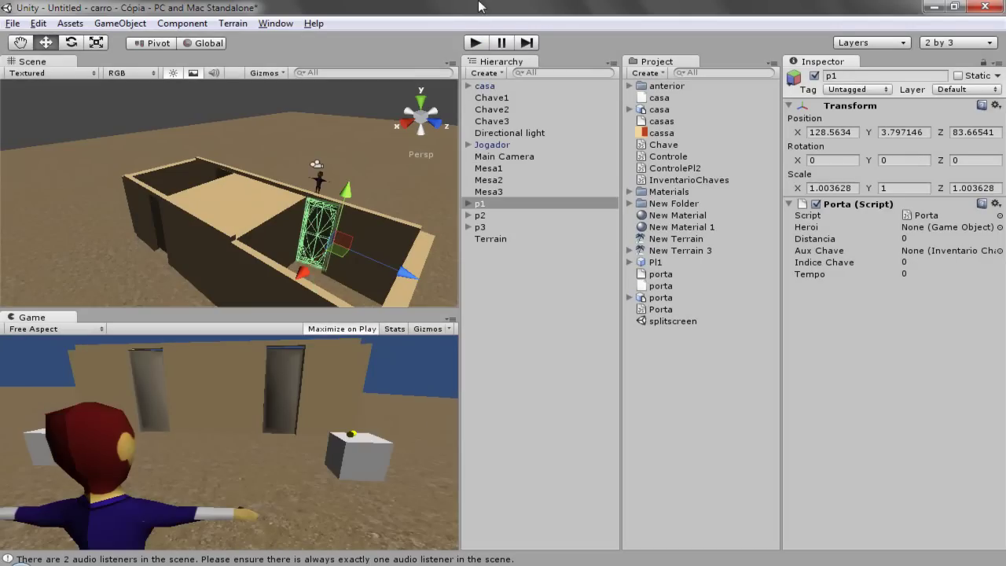
Restart the game, grab the yellow key from the white cube and approach the grey door.
{"action": "left_click", "coordinate": [476, 45]}
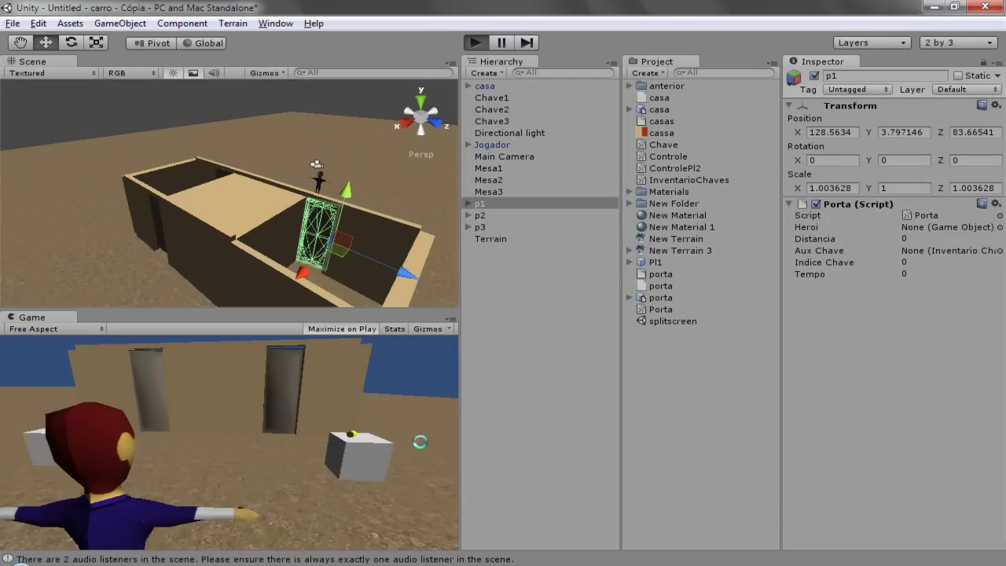
{"action": "key", "text": "w"}
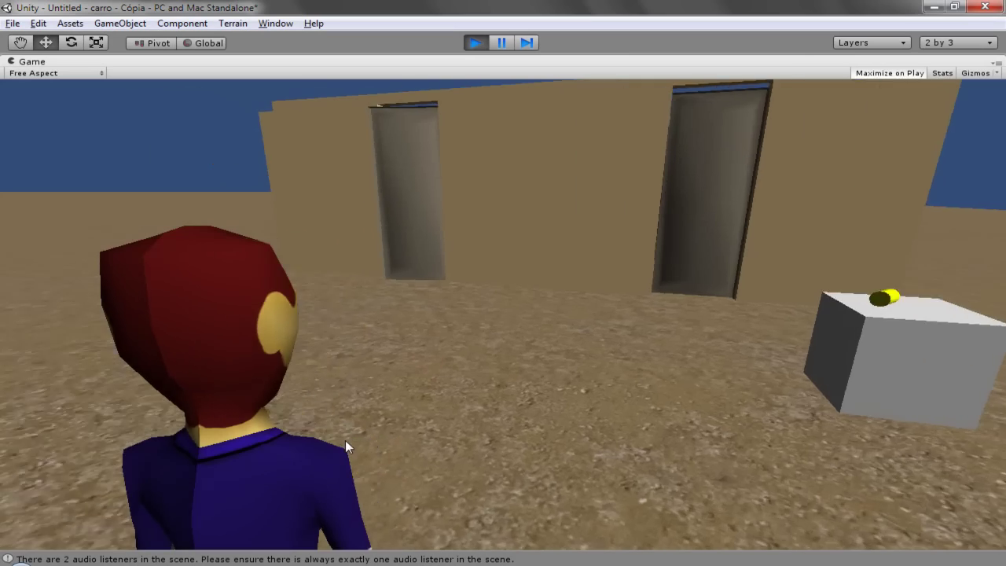
{"action": "key", "text": "d"}
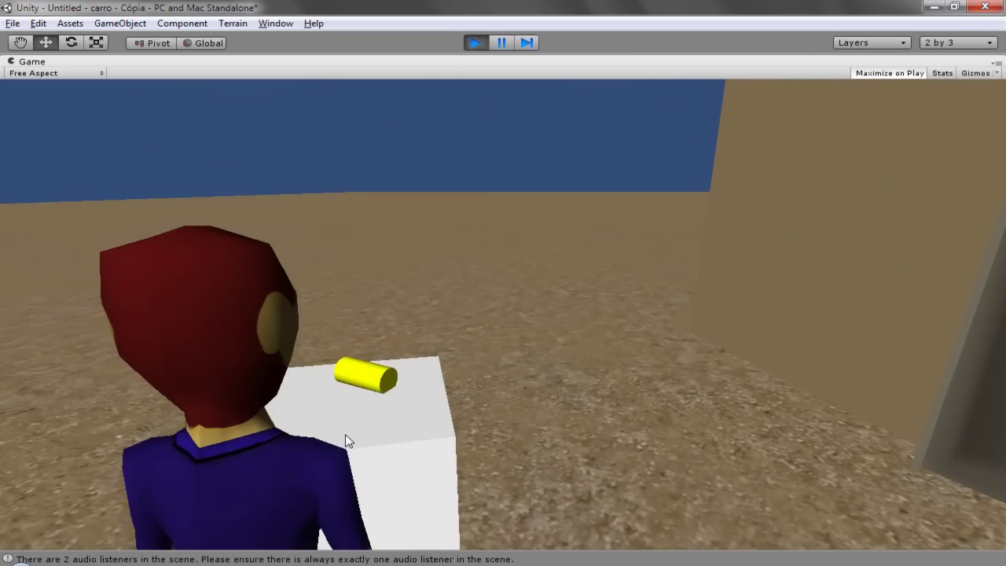
{"action": "left_click", "coordinate": [345, 434]}
{"action": "key", "text": "a"}
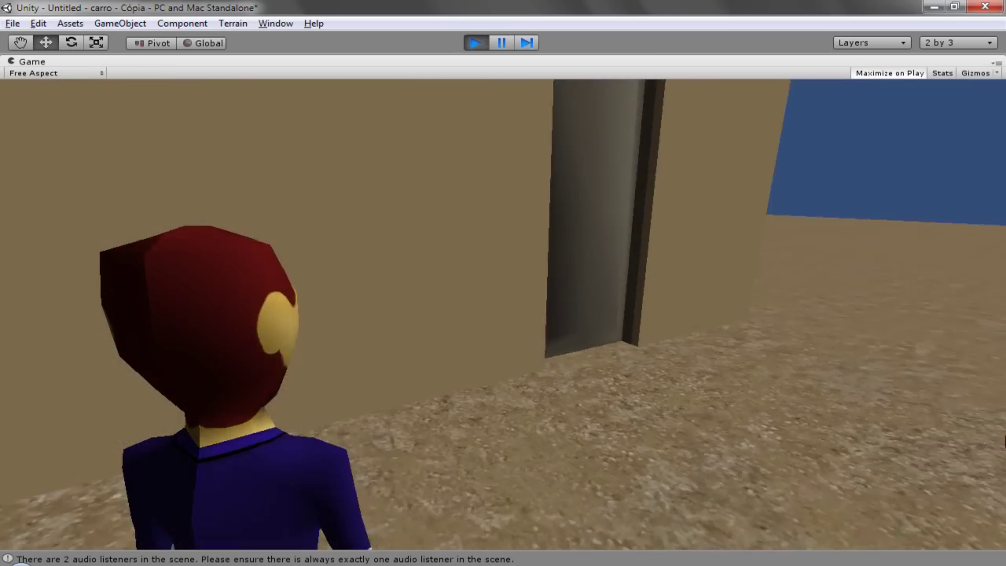
{"action": "key", "text": "w"}
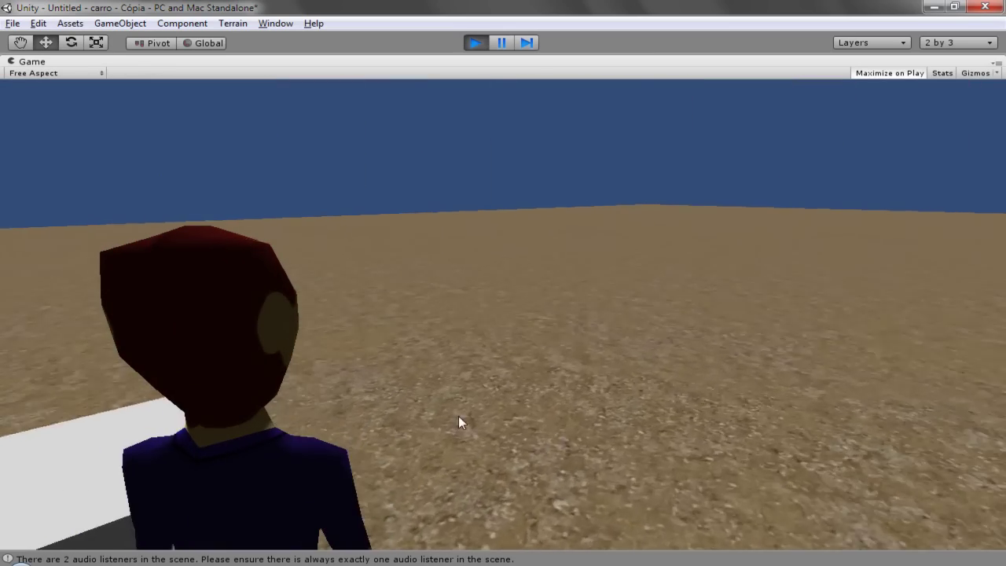
{"action": "key", "text": "a"}
{"action": "key", "text": "a"}
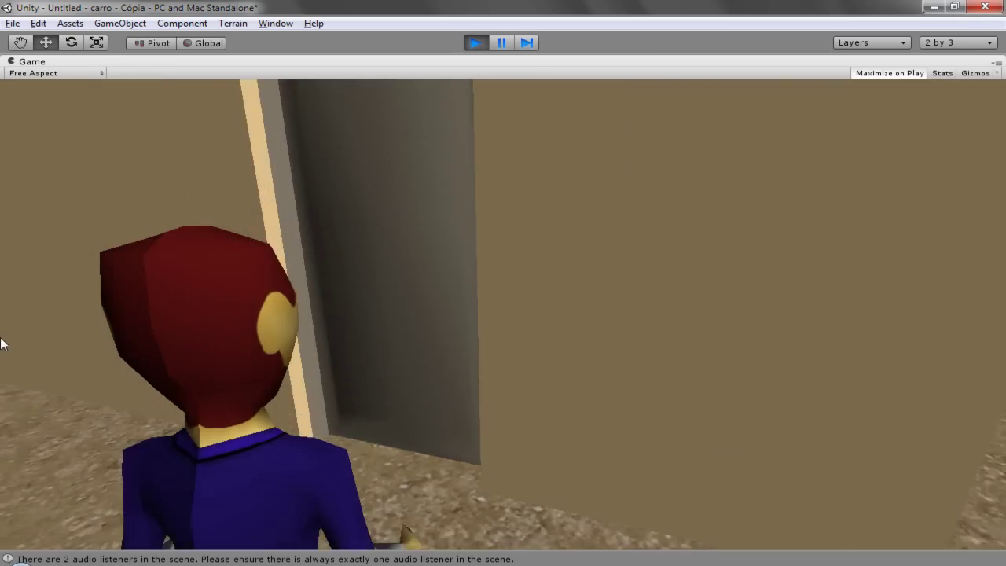
{"action": "key", "text": "a"}
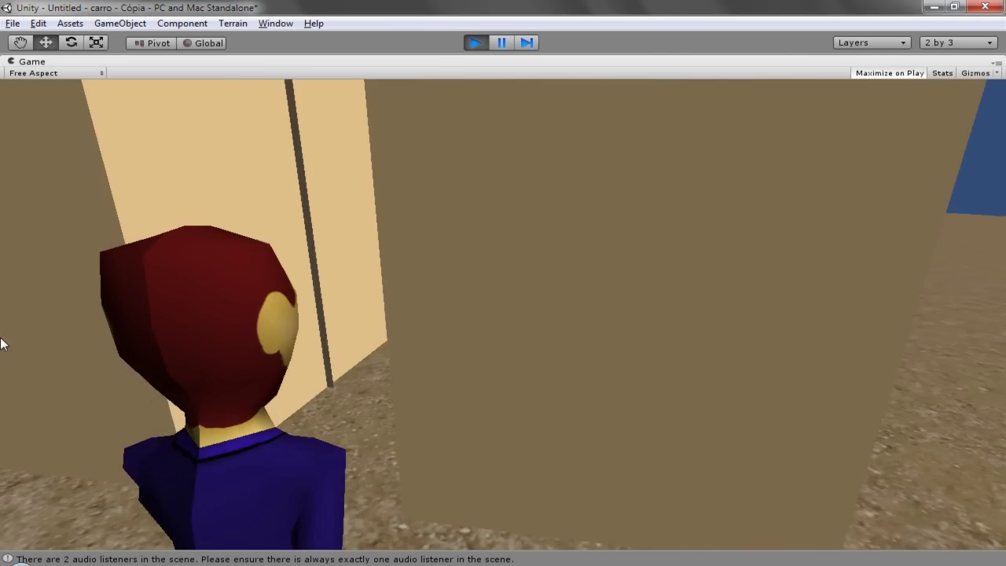
{"action": "key", "text": "a"}
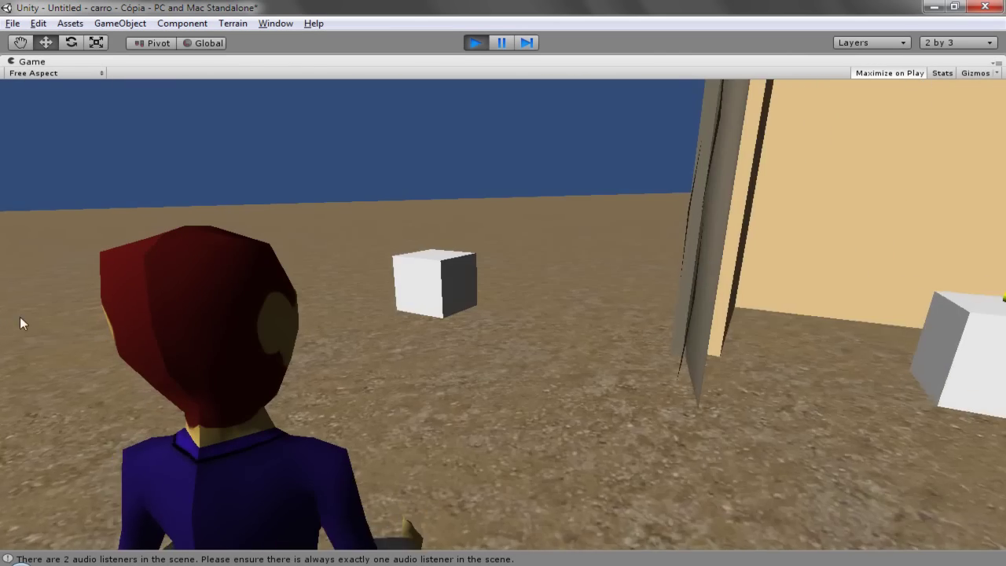
{"action": "key", "text": "d"}
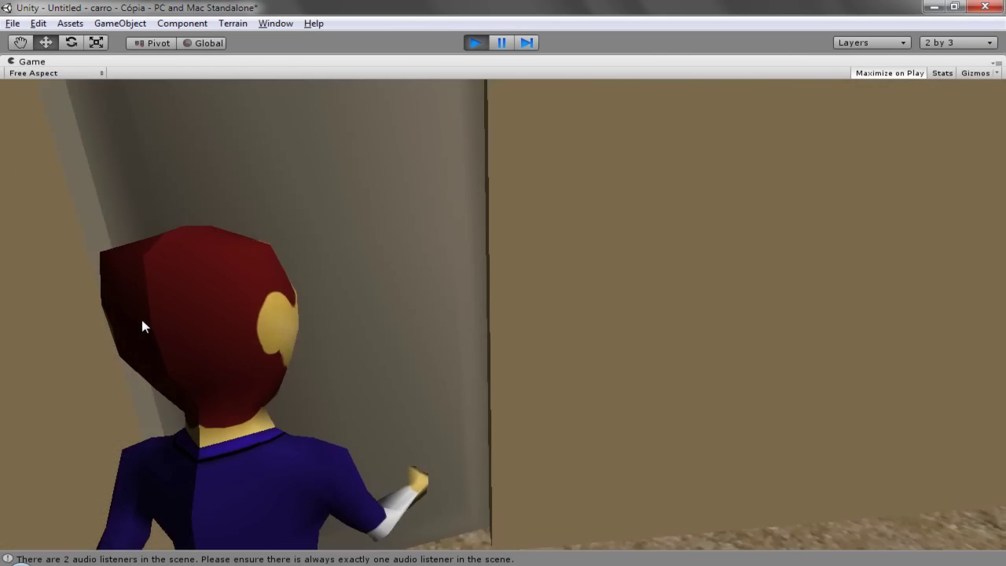
{"action": "key", "text": "a"}
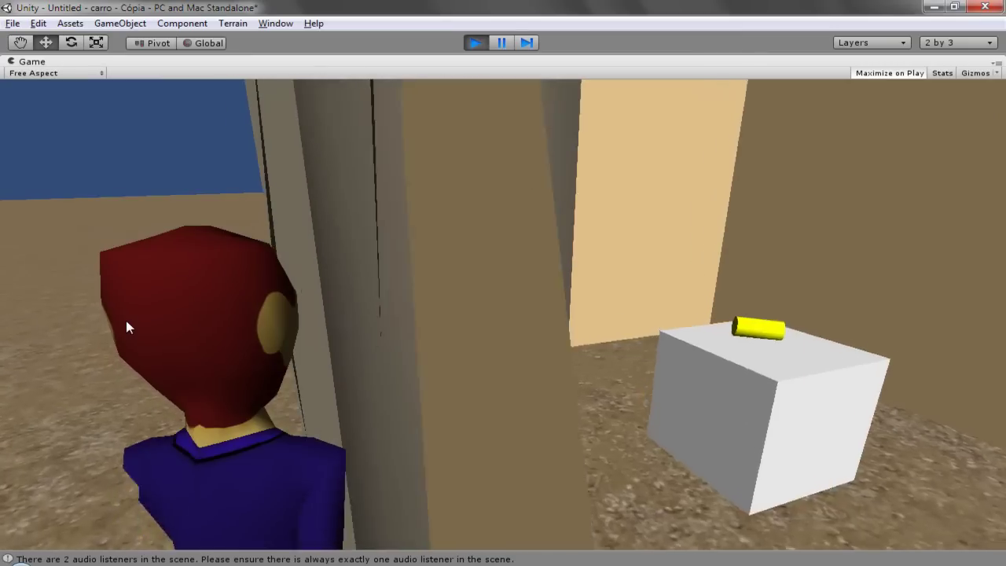
{"action": "key", "text": "w"}
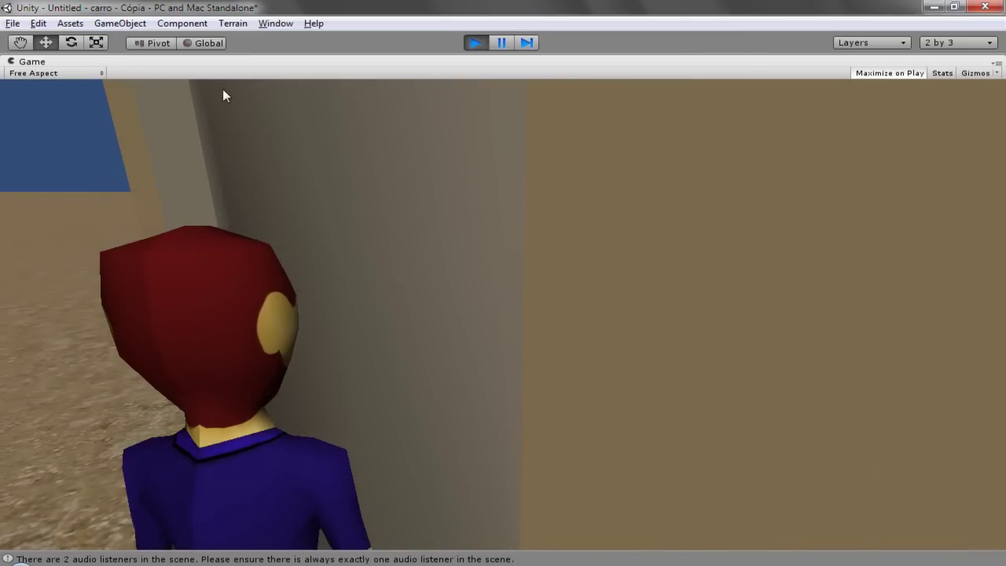
Stop the game, change Distancia<2 to Distancia<3 in Porta.js, save, and return to Unity.
{"action": "left_click", "coordinate": [482, 39]}
{"action": "key", "text": "alt+Tab"}
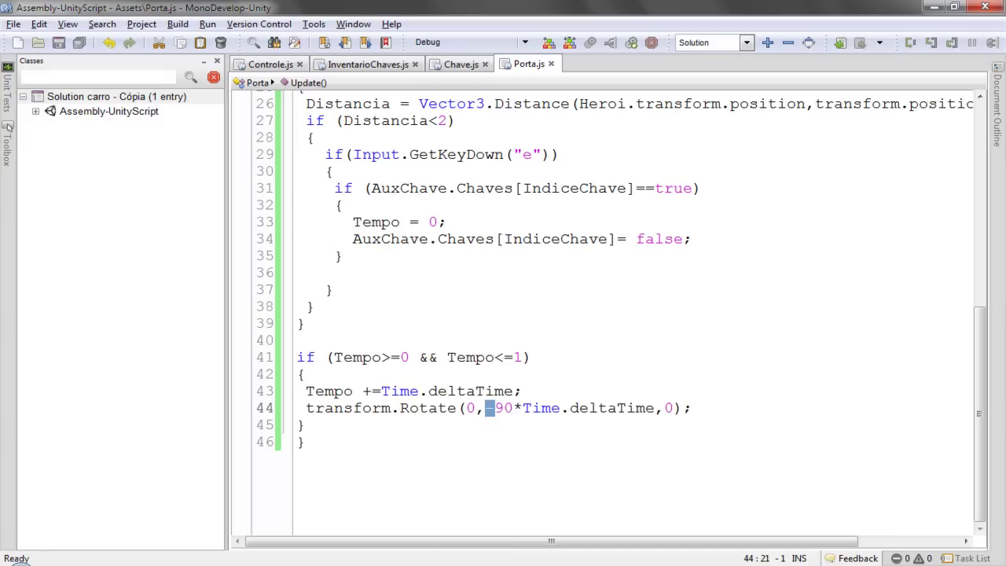
{"action": "scroll", "coordinate": [499, 322], "scroll_direction": "up", "scroll_amount": 1}
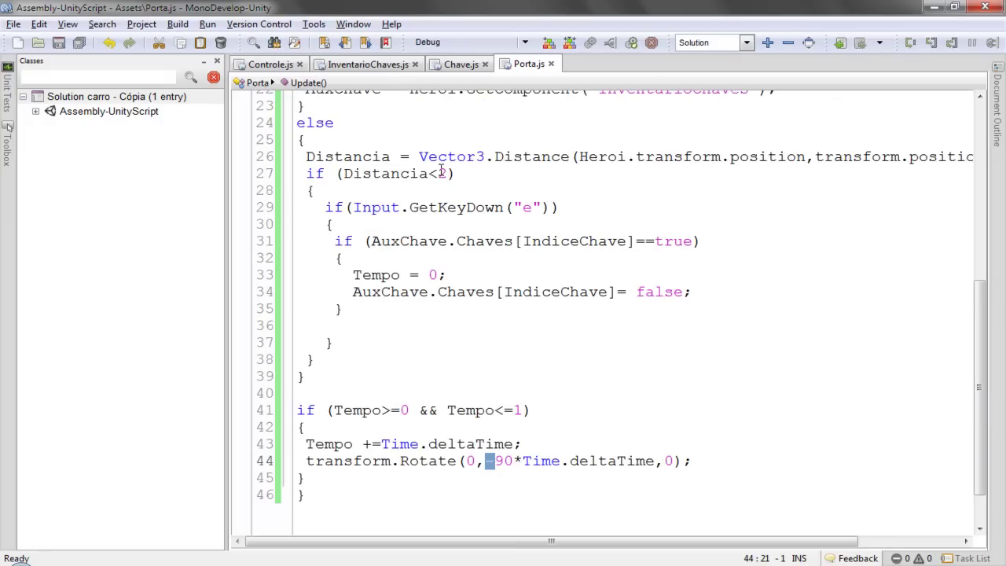
{"action": "left_click", "coordinate": [67, 45]}
{"action": "key", "text": "alt+Tab"}
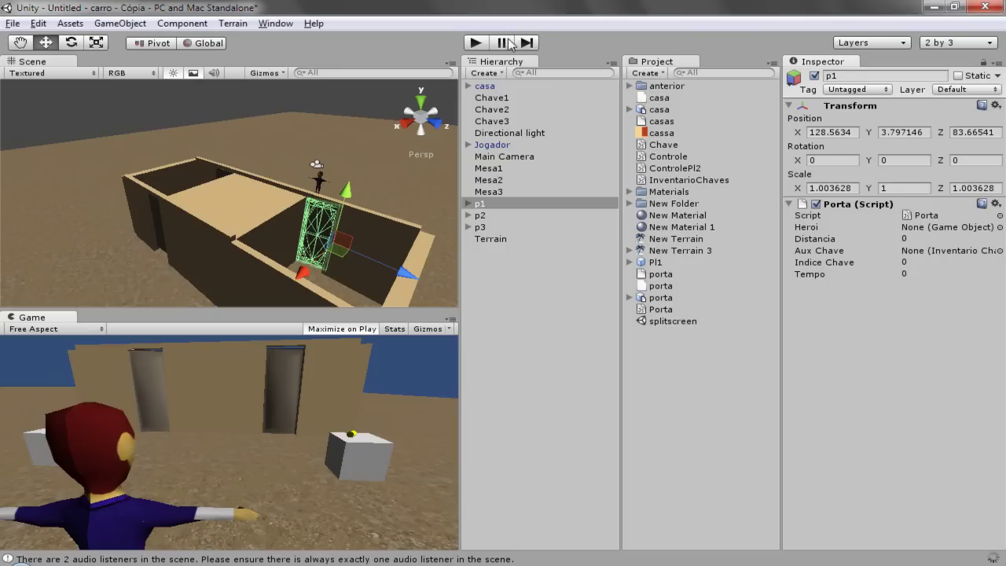
Start the game and walk the character to the box to collect the yellow key.
{"action": "left_click", "coordinate": [478, 43]}
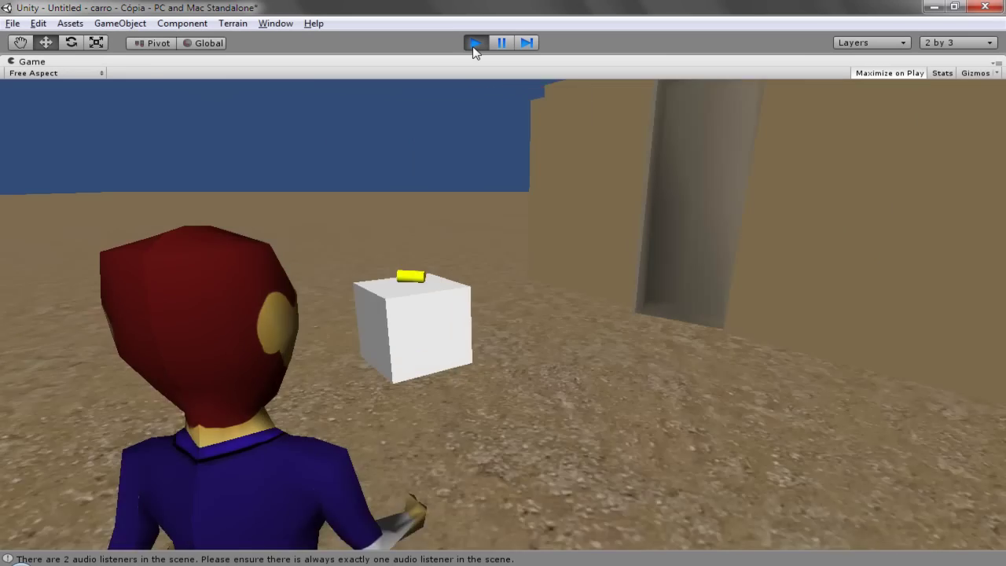
{"action": "key", "text": "Right"}
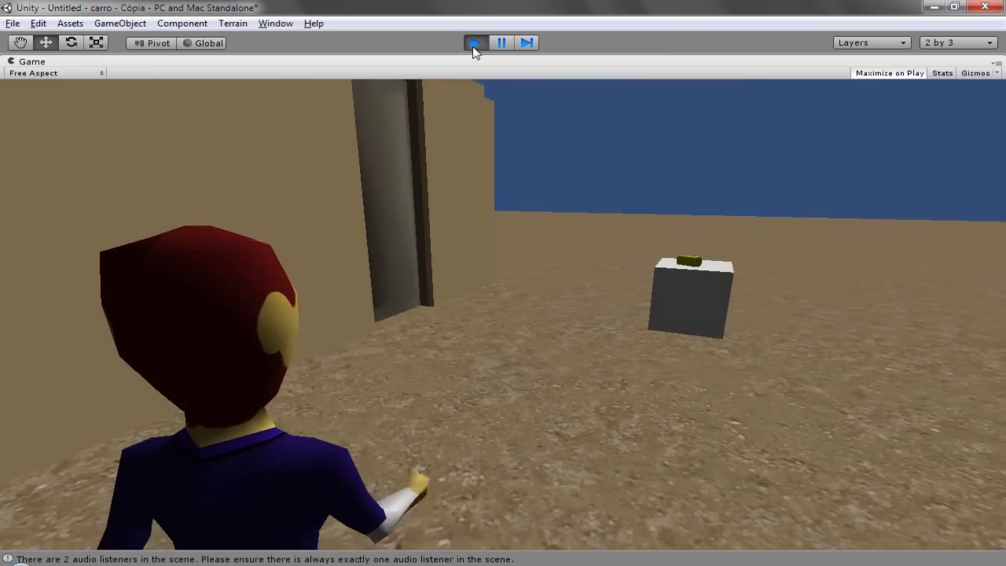
{"action": "key", "text": "Up"}
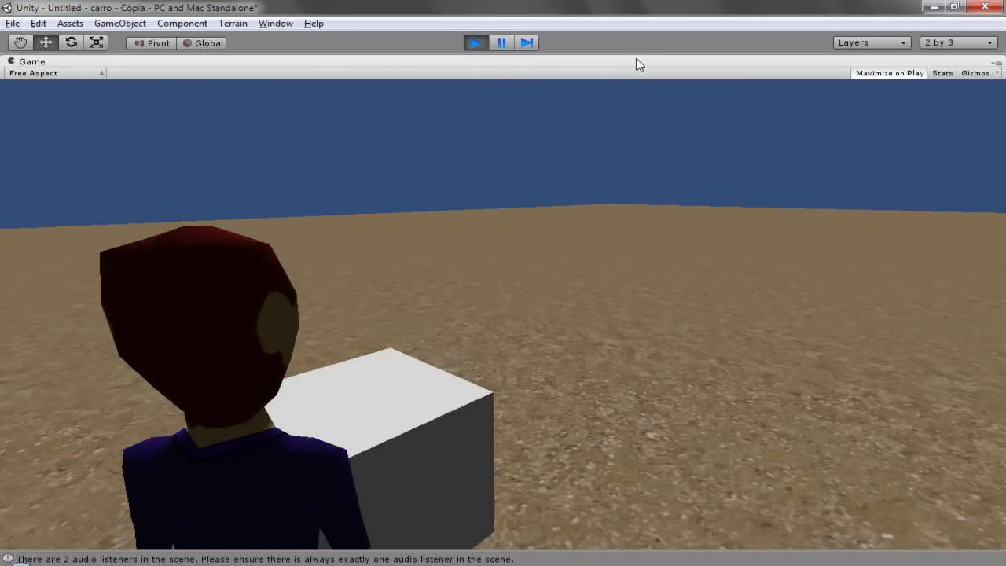
{"action": "key", "text": "Left"}
{"action": "key", "text": "Right"}
{"action": "key", "text": "Up"}
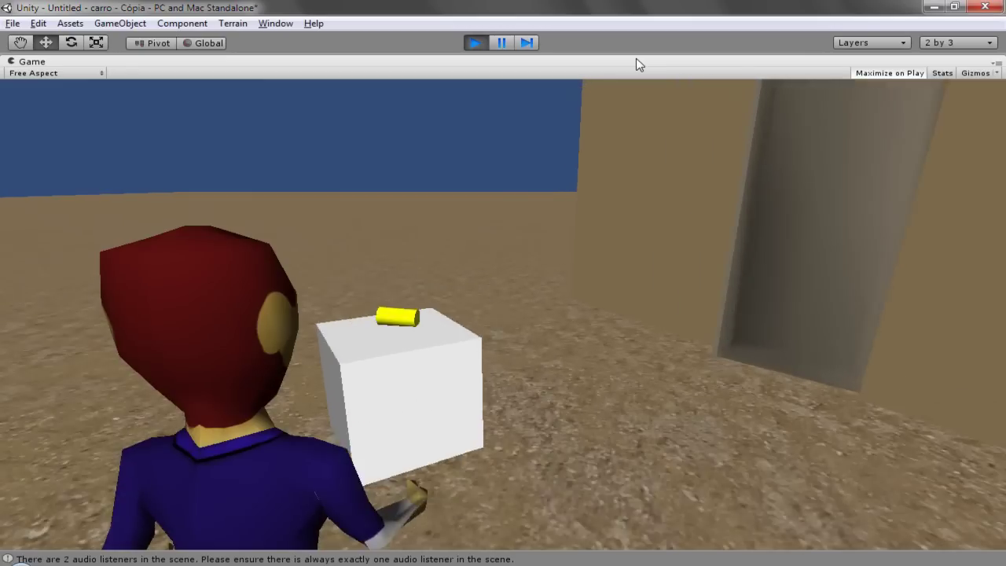
Turn toward the doors and walk through the opened doorway.
{"action": "key", "text": "Right"}
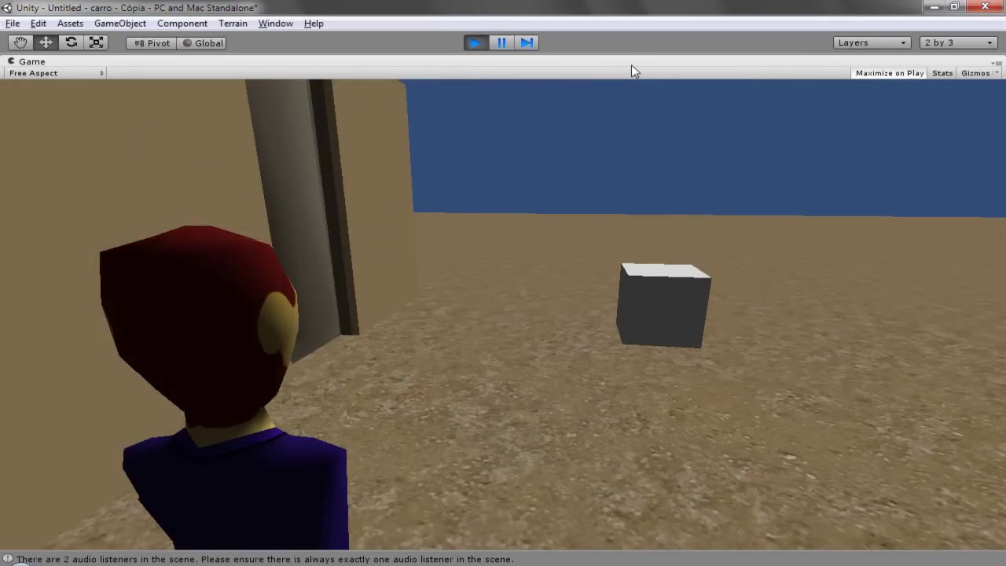
{"action": "key", "text": "Left"}
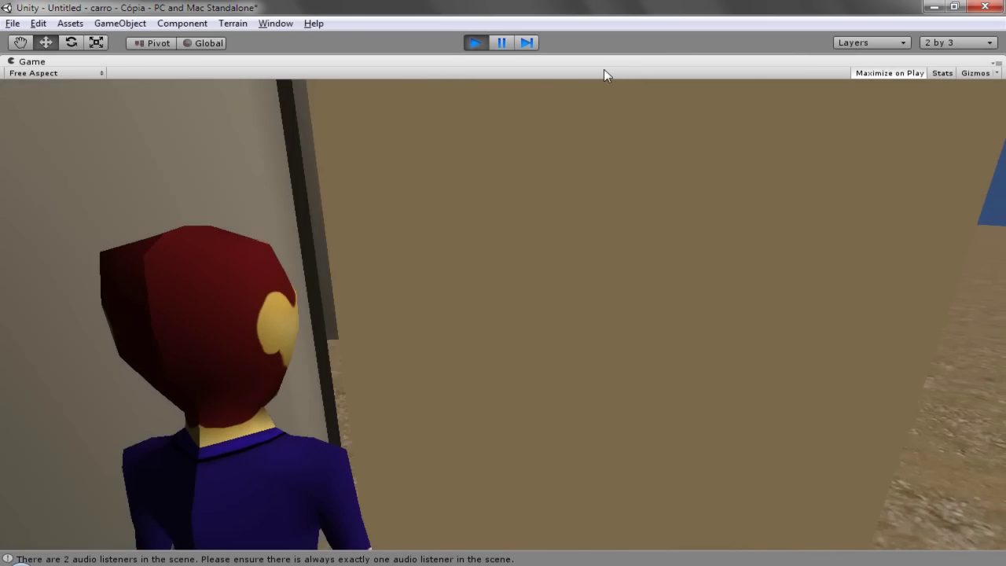
{"action": "key", "text": "Left"}
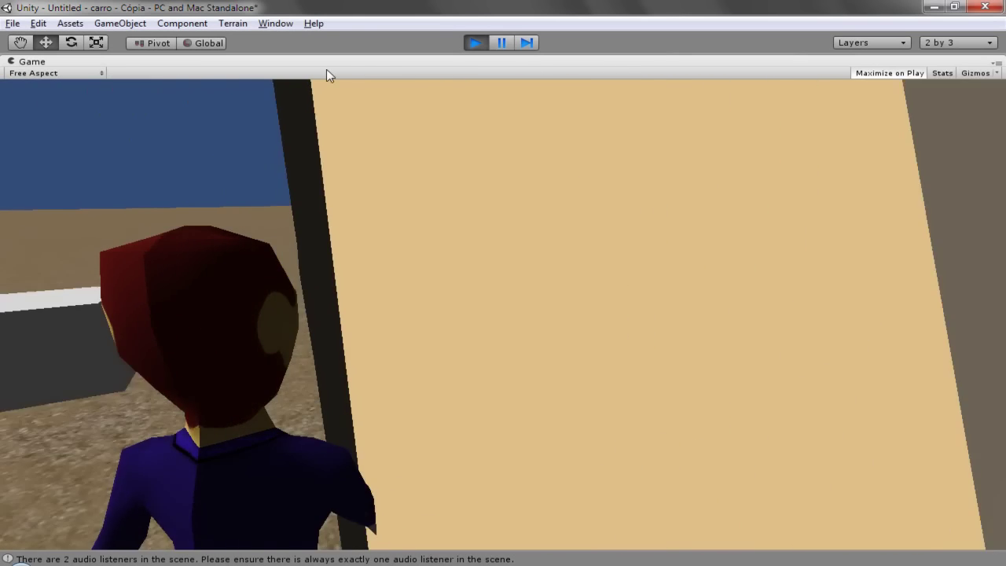
{"action": "key", "text": "Right"}
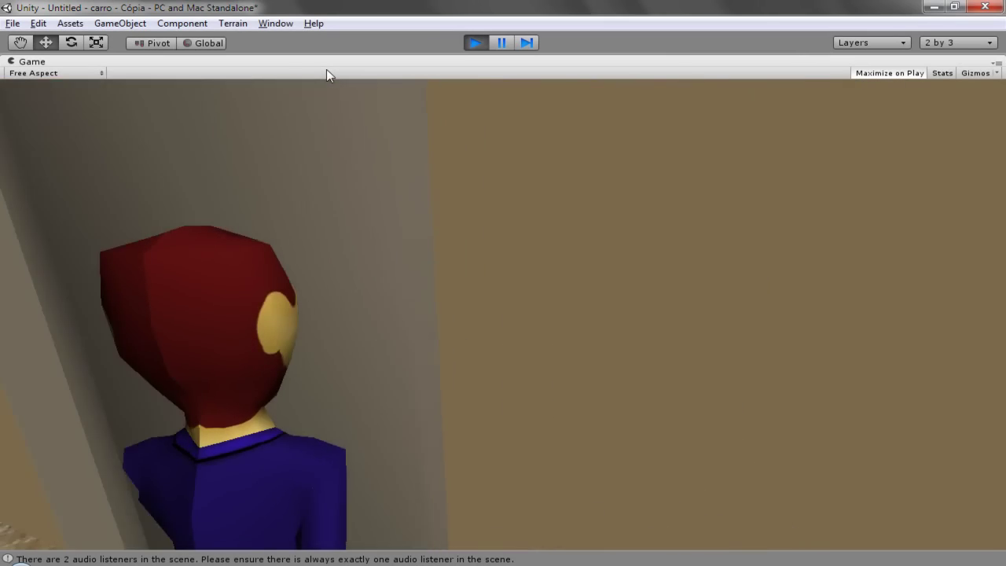
{"action": "key", "text": "Up"}
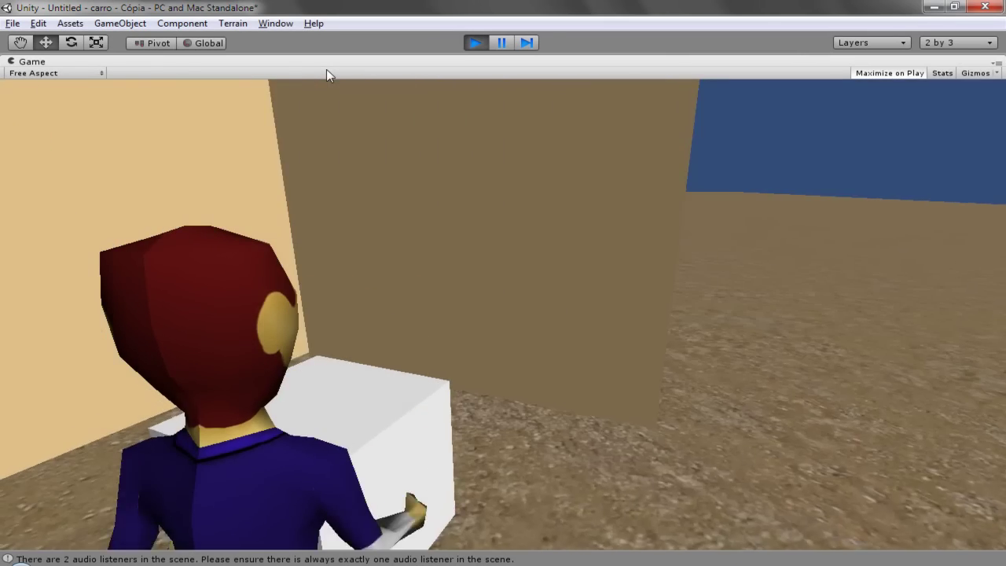
{"action": "key", "text": "Left"}
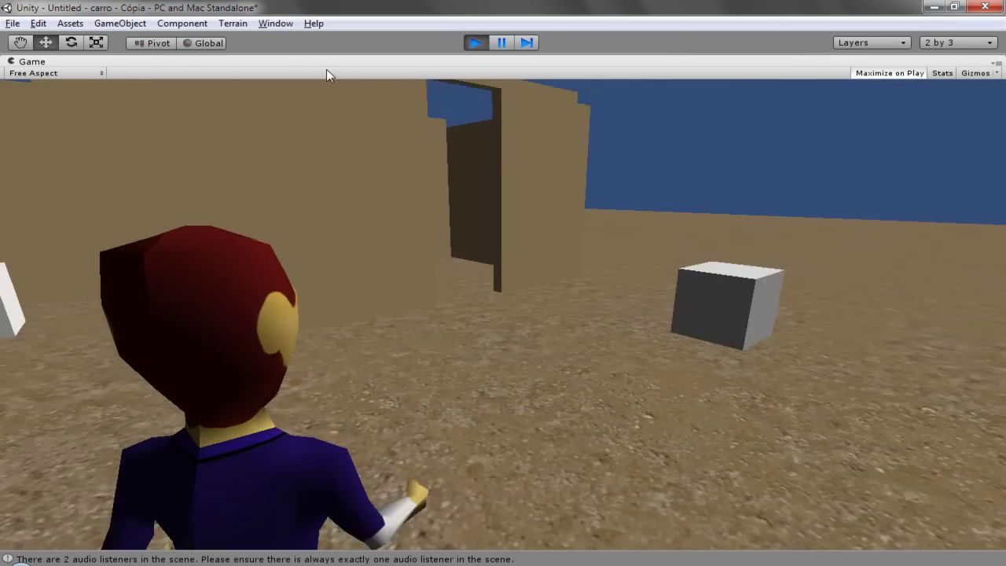
{"action": "key", "text": "Left"}
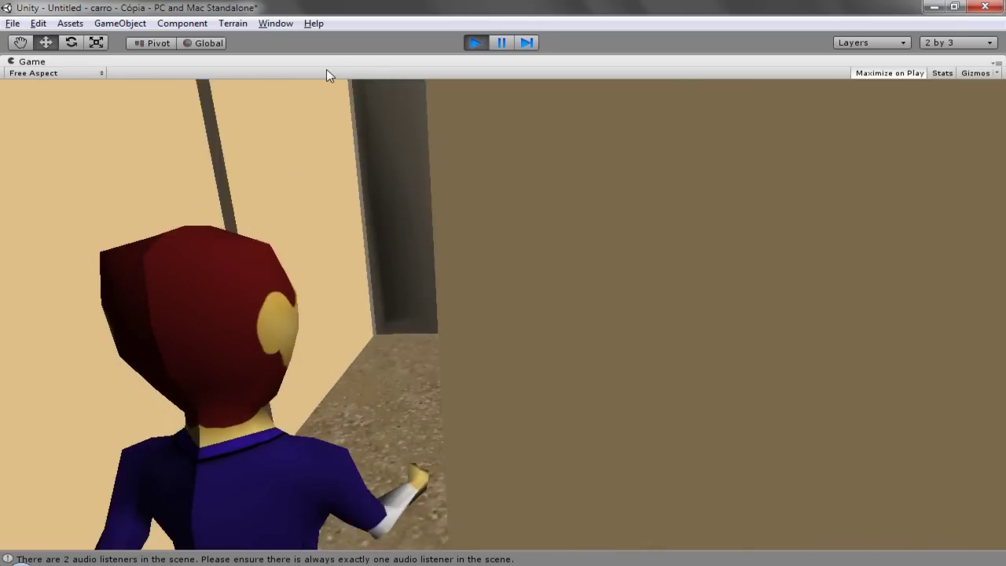
{"action": "key", "text": "Up"}
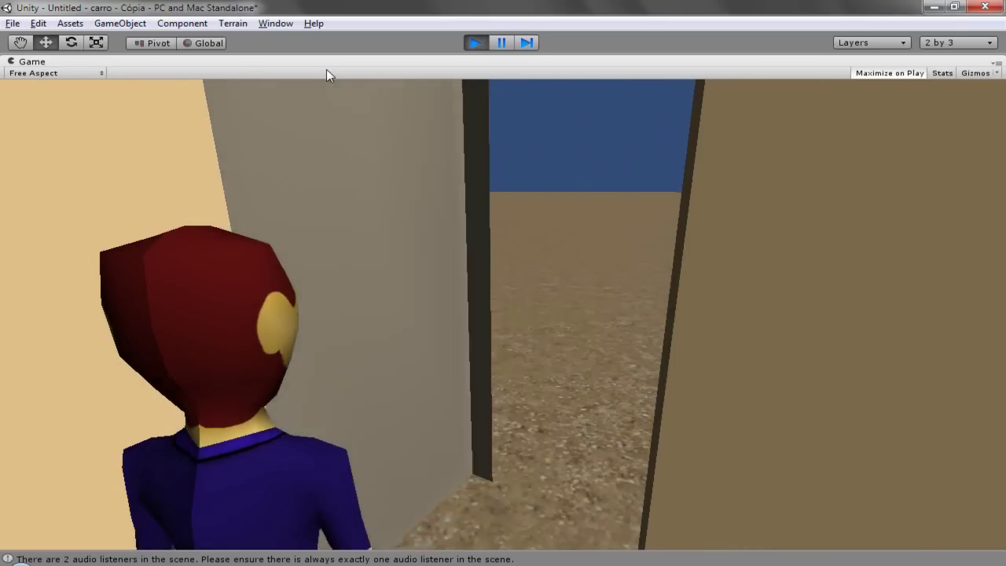
{"action": "key", "text": "Up"}
Back away and look around the whole house, then stop the play test.
{"action": "key", "text": "Down"}
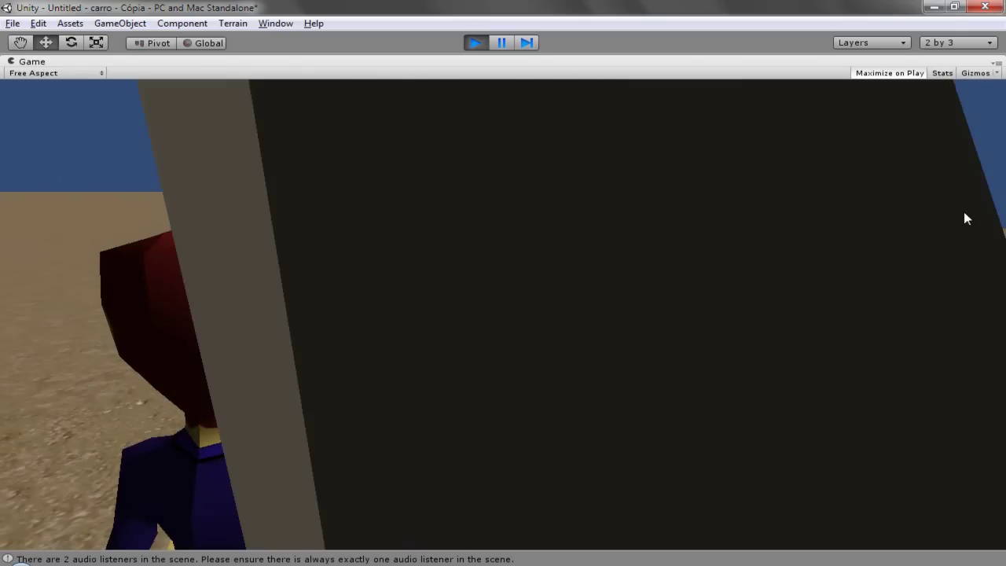
{"action": "key", "text": "Left"}
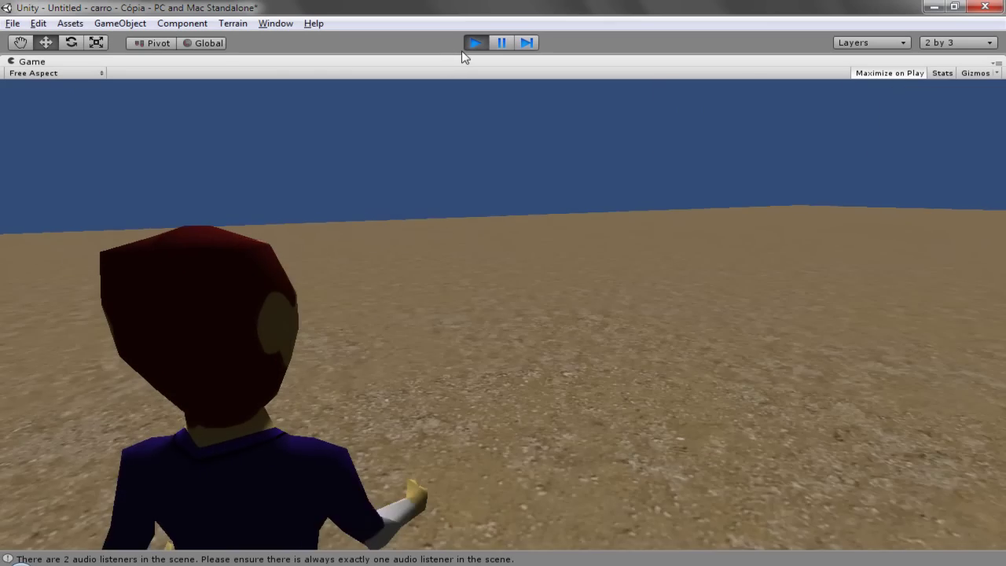
{"action": "key", "text": "Right"}
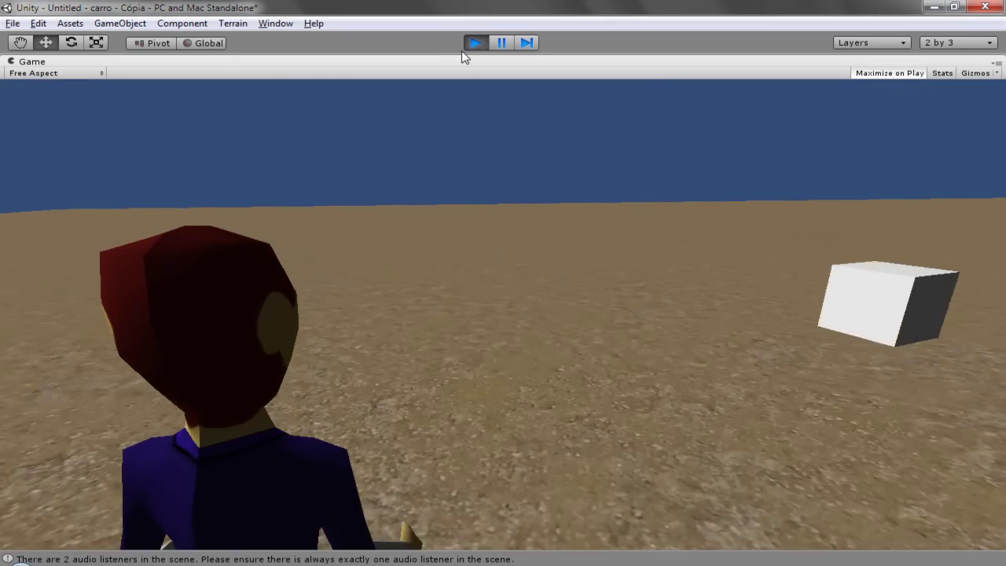
{"action": "key", "text": "Left"}
{"action": "key", "text": "Right"}
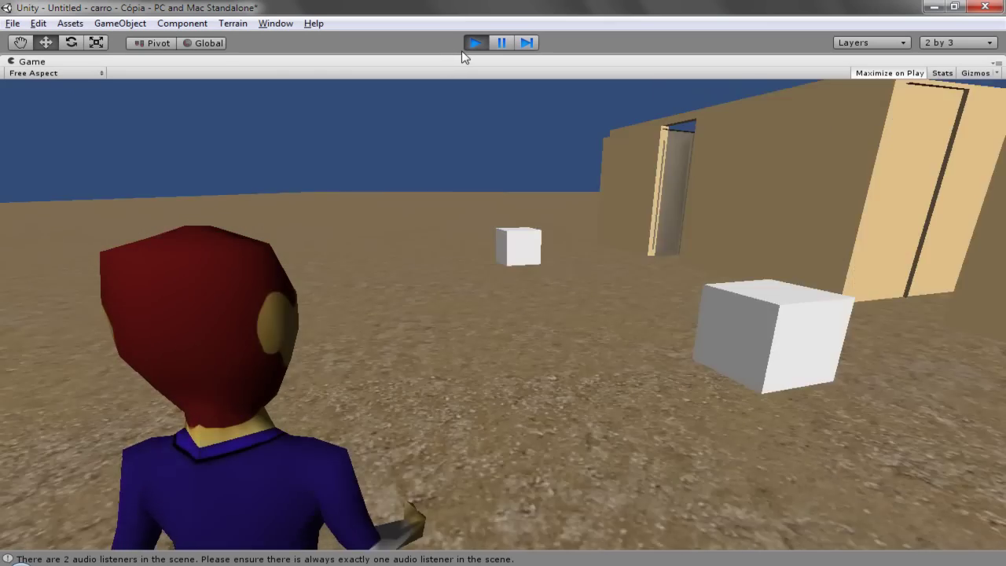
{"action": "key", "text": "Up"}
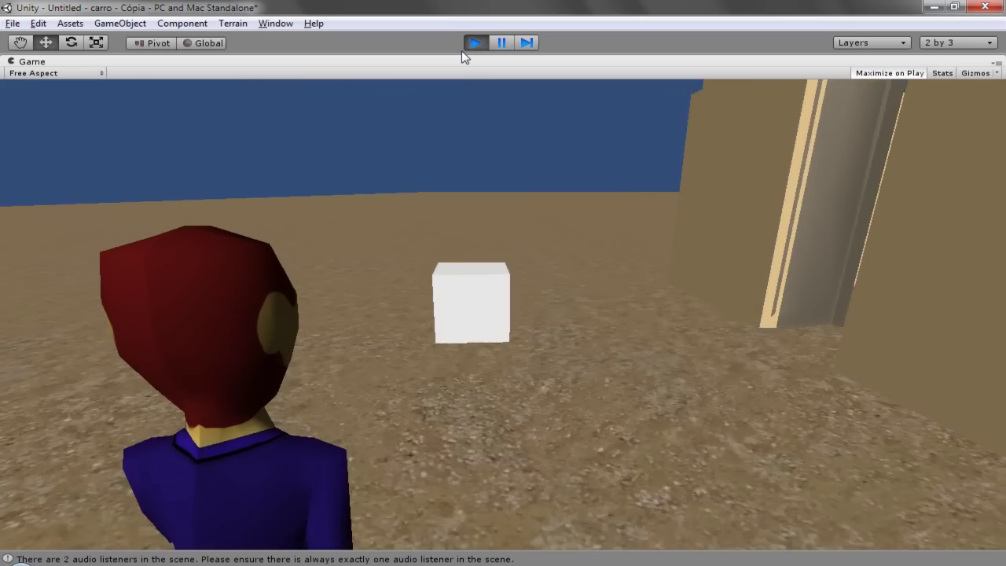
{"action": "key", "text": "Down"}
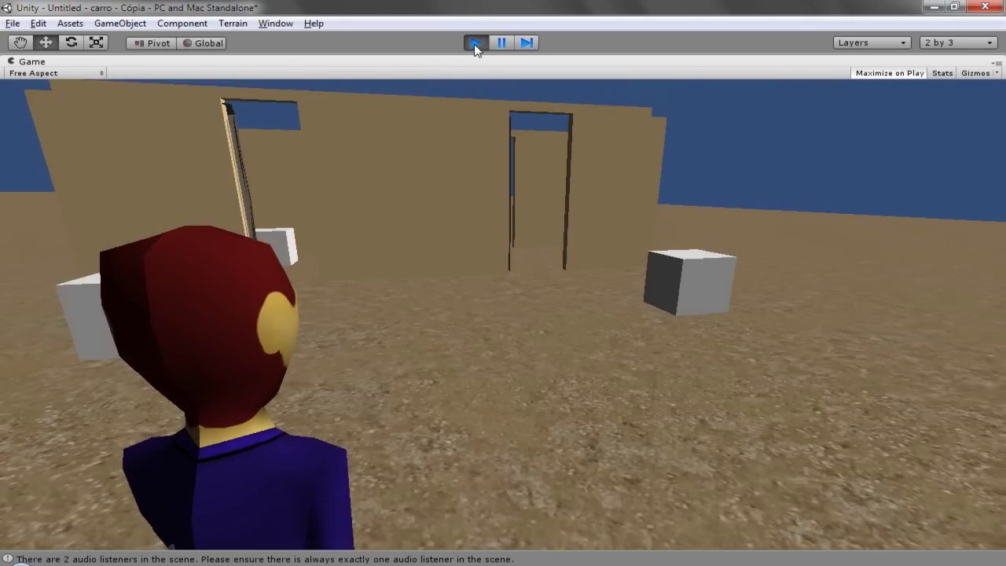
{"action": "key", "text": "Right"}
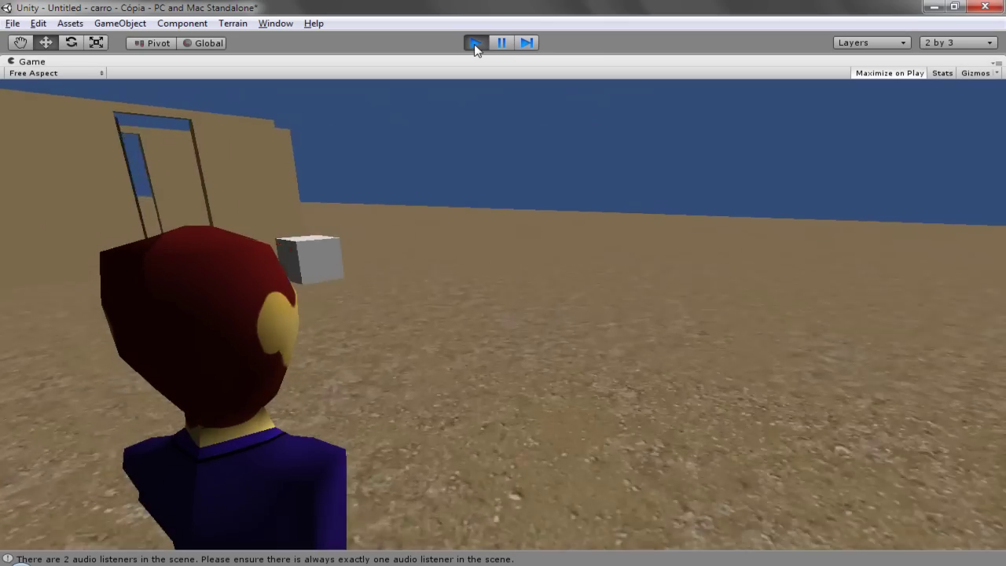
{"action": "key", "text": "Left"}
{"action": "key", "text": "Right"}
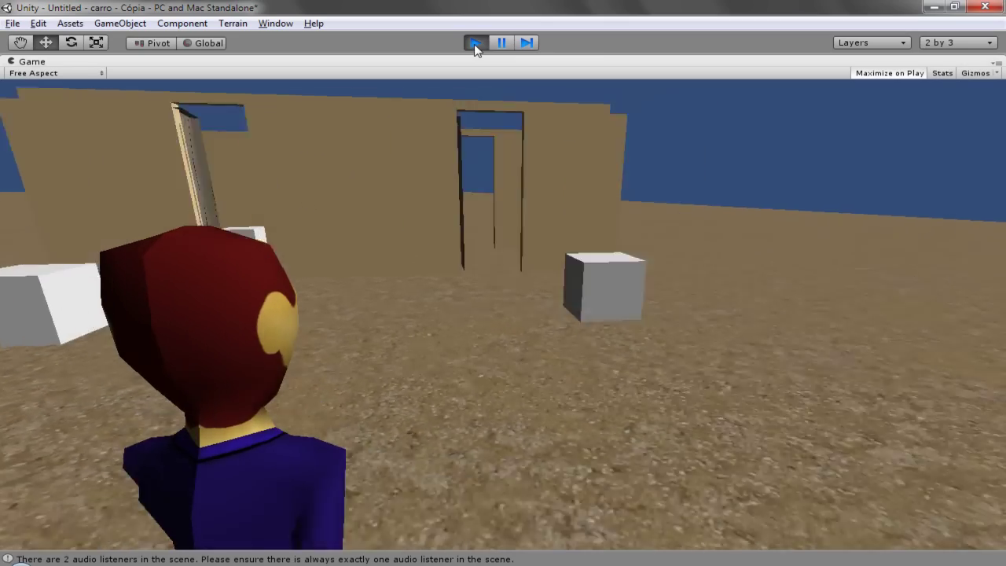
{"action": "key", "text": "Left"}
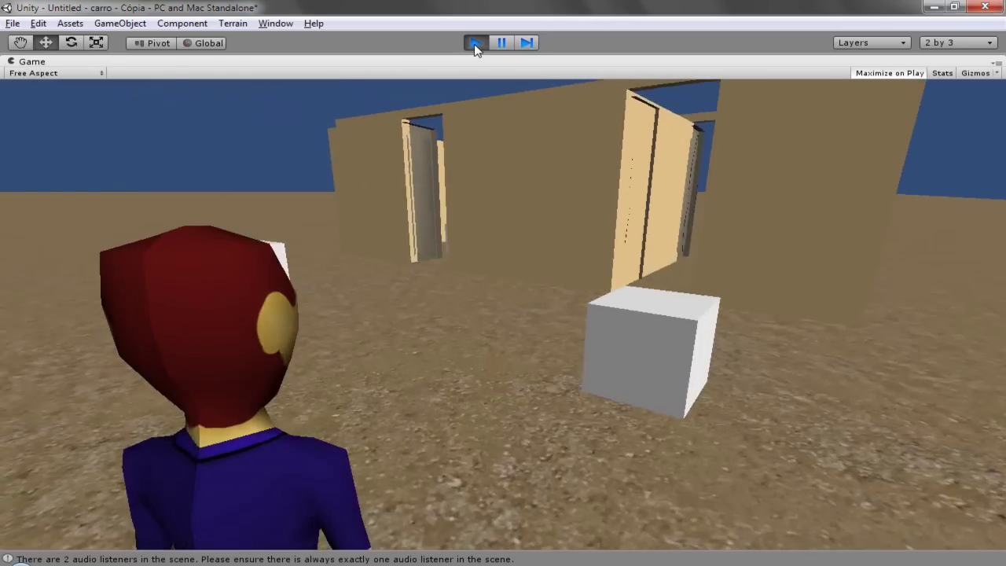
{"action": "left_click", "coordinate": [475, 44]}
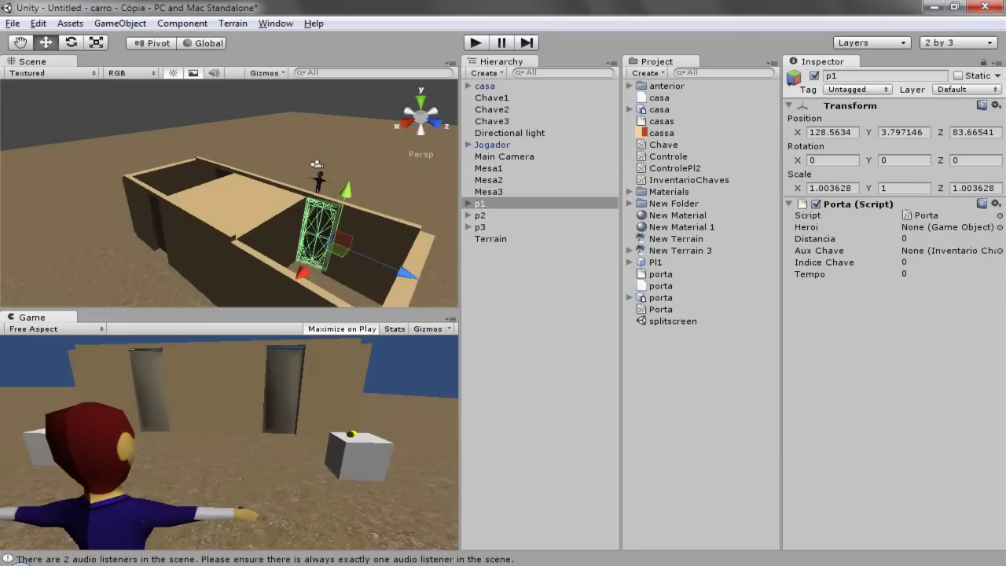
Review the Controle.js, InventarioChaves.js and Chave.js scripts, then open Porta.js.
{"action": "left_click", "coordinate": [614, 560]}
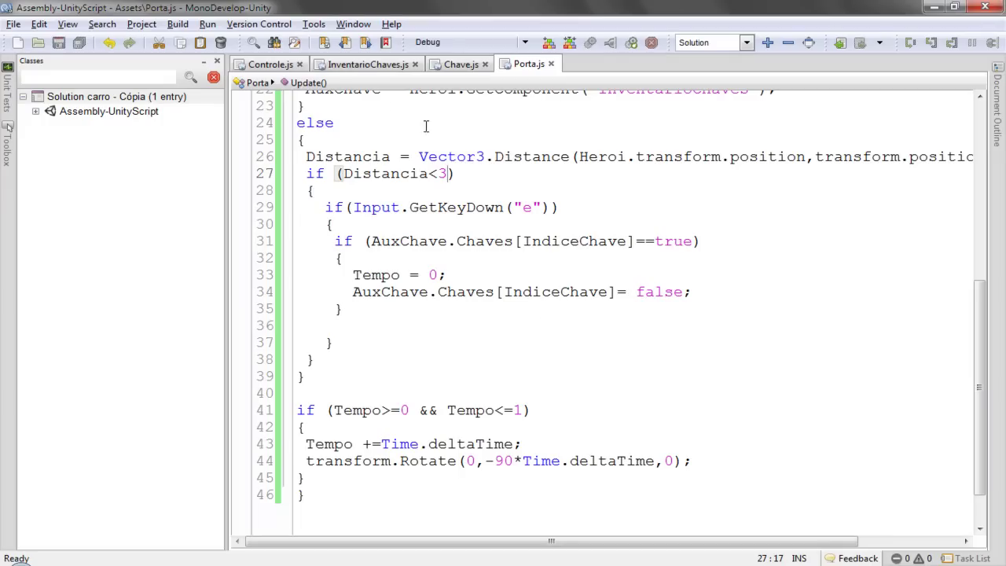
{"action": "left_click", "coordinate": [276, 70]}
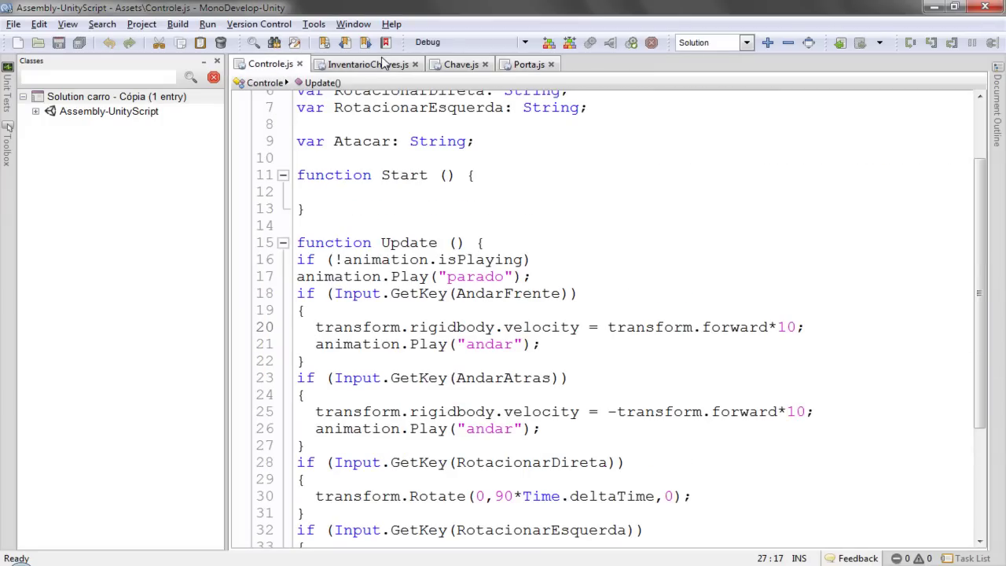
{"action": "left_click", "coordinate": [384, 64]}
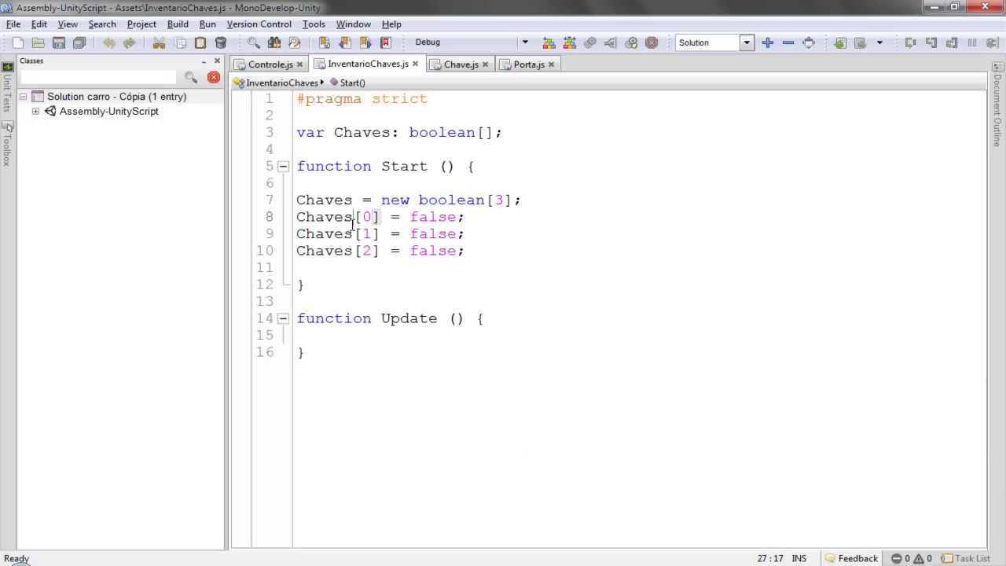
{"action": "left_click", "coordinate": [455, 64]}
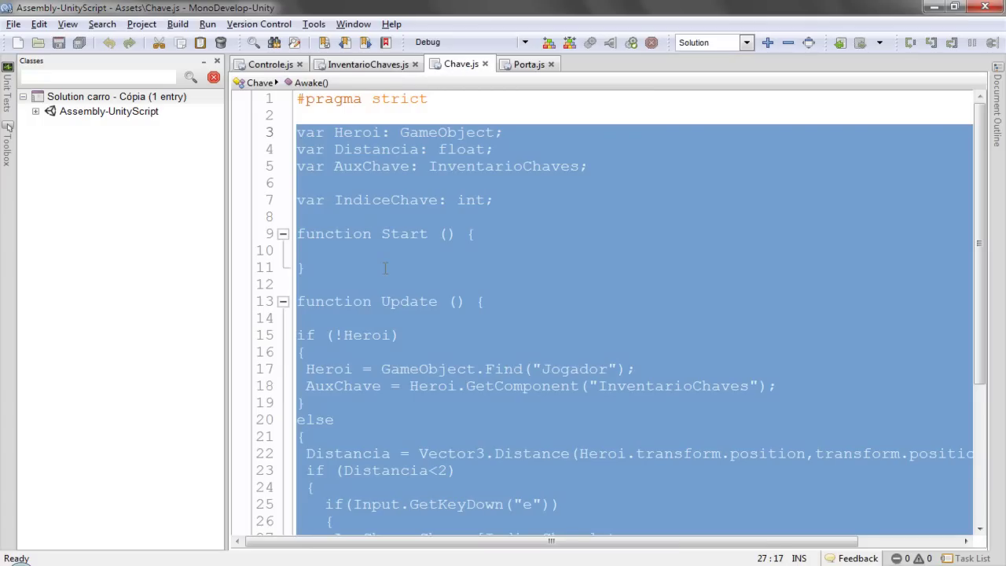
{"action": "left_click", "coordinate": [393, 206]}
{"action": "left_click", "coordinate": [364, 67]}
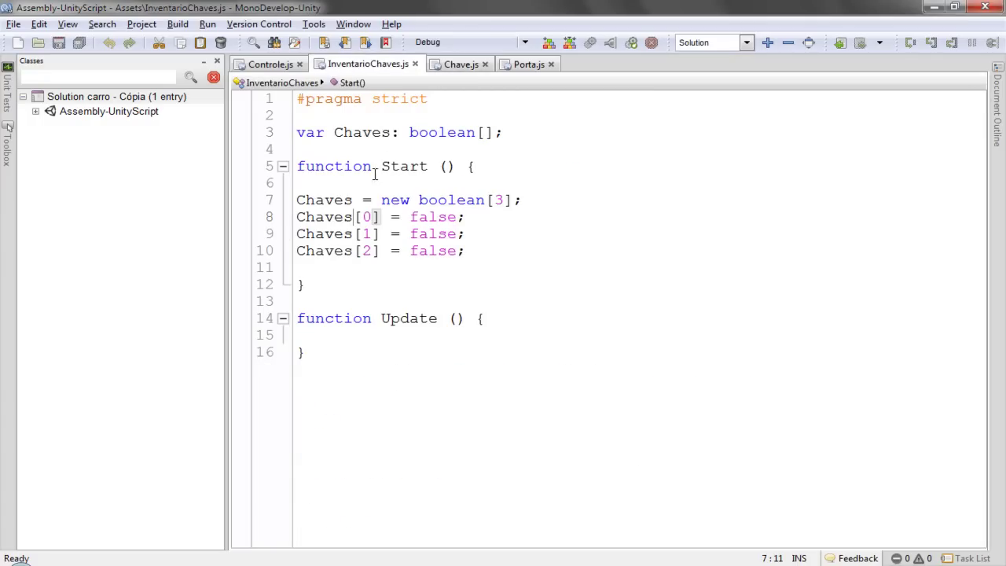
{"action": "left_click", "coordinate": [521, 65]}
{"action": "scroll", "coordinate": [411, 326], "scroll_direction": "up", "scroll_amount": 4}
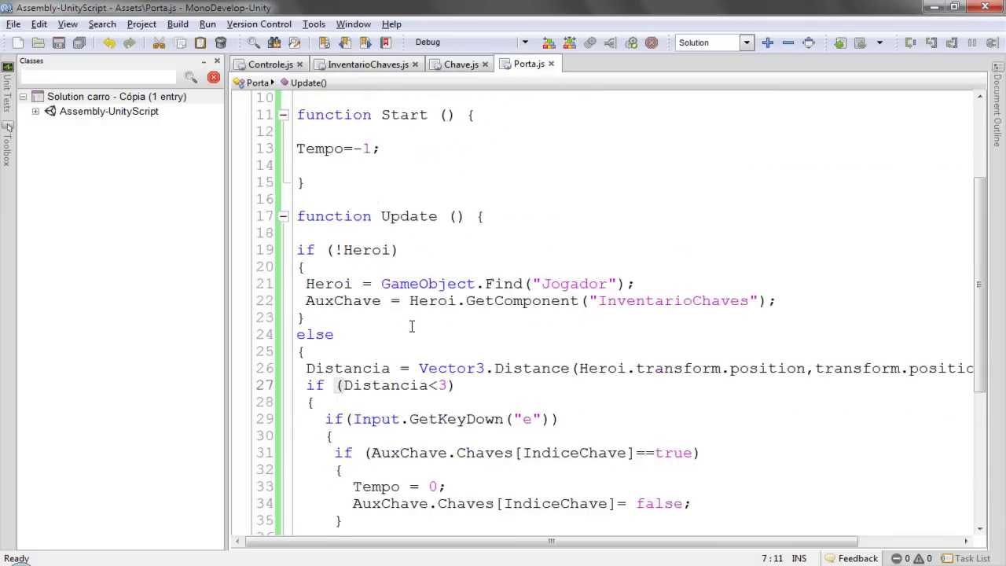
{"action": "scroll", "coordinate": [411, 326], "scroll_direction": "up", "scroll_amount": 1}
Flip between Chave.js, InventarioChaves.js and Porta.js, then select Porta.js rotation lines 43–44.
{"action": "left_click", "coordinate": [450, 66]}
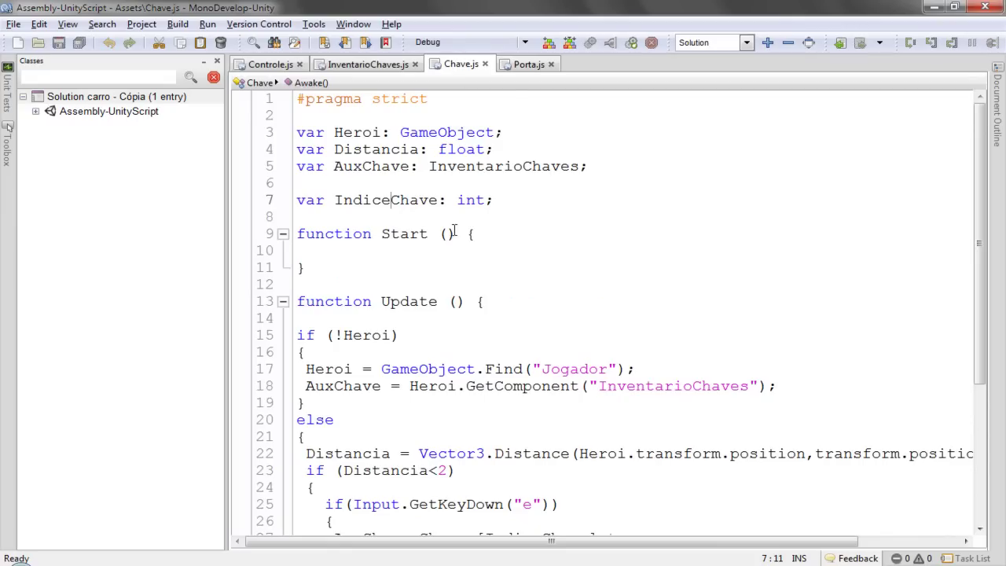
{"action": "left_click", "coordinate": [521, 66]}
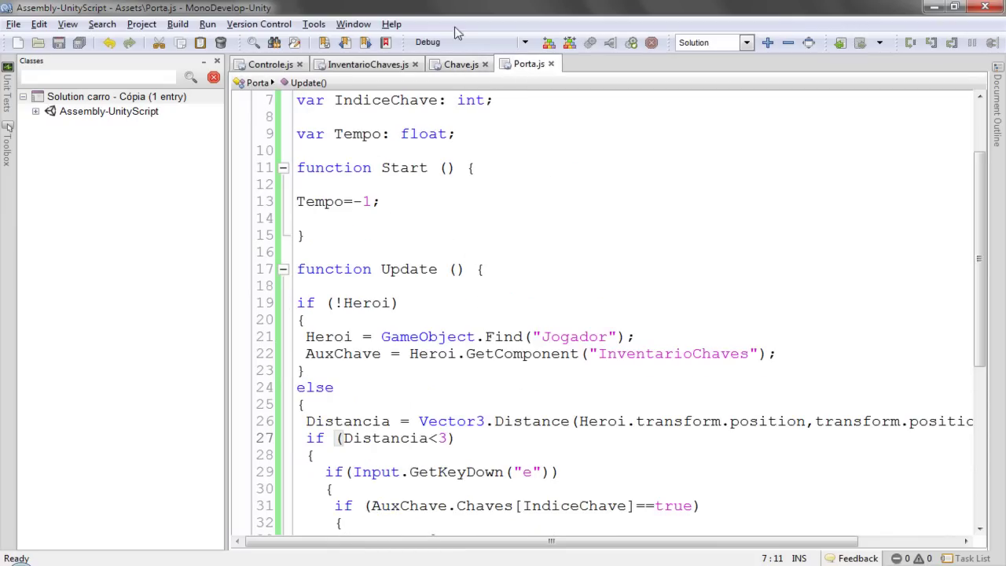
{"action": "left_click", "coordinate": [464, 66]}
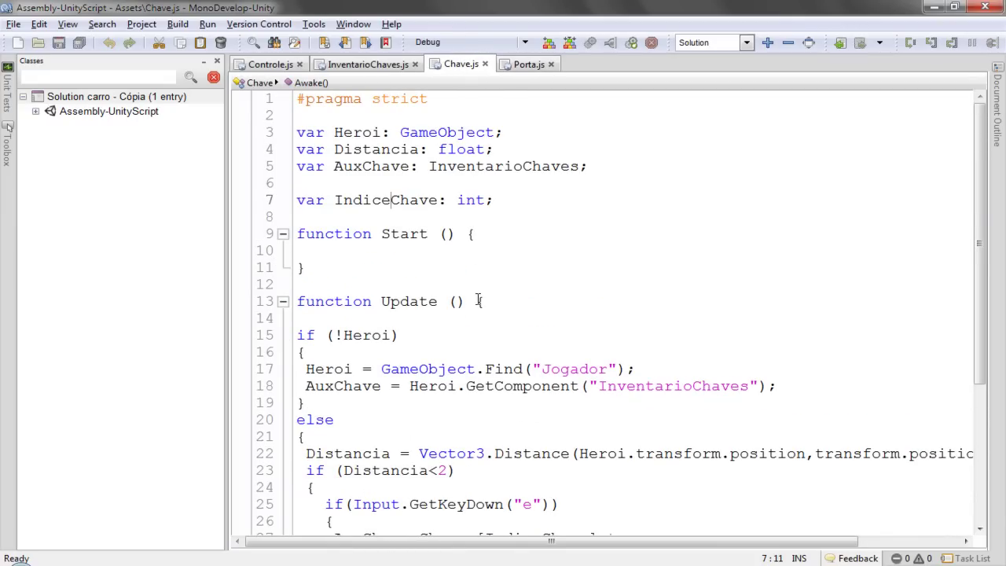
{"action": "left_click", "coordinate": [358, 66]}
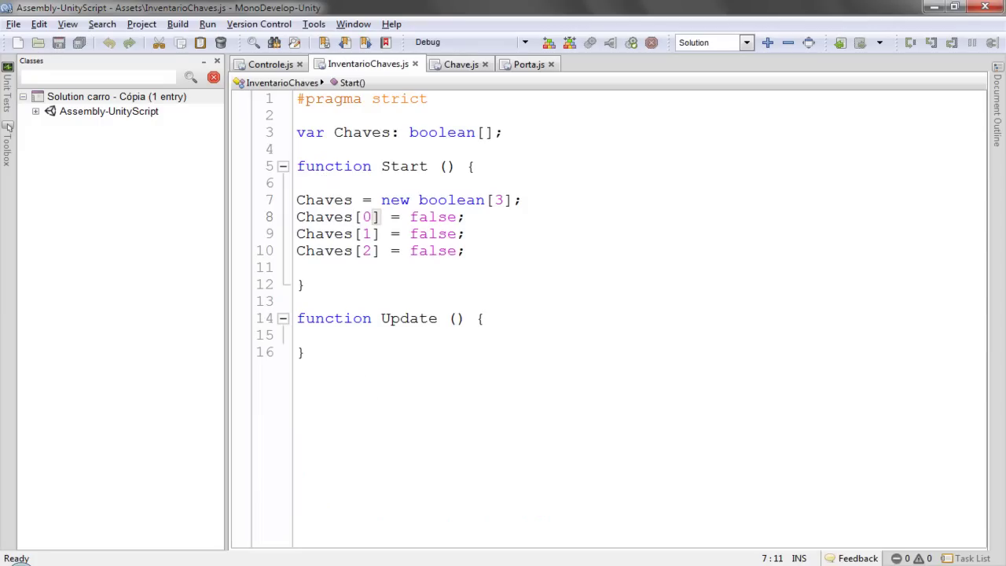
{"action": "left_click", "coordinate": [462, 65]}
{"action": "left_click", "coordinate": [522, 65]}
{"action": "left_click", "coordinate": [365, 64]}
{"action": "left_click", "coordinate": [458, 66]}
{"action": "left_click", "coordinate": [526, 64]}
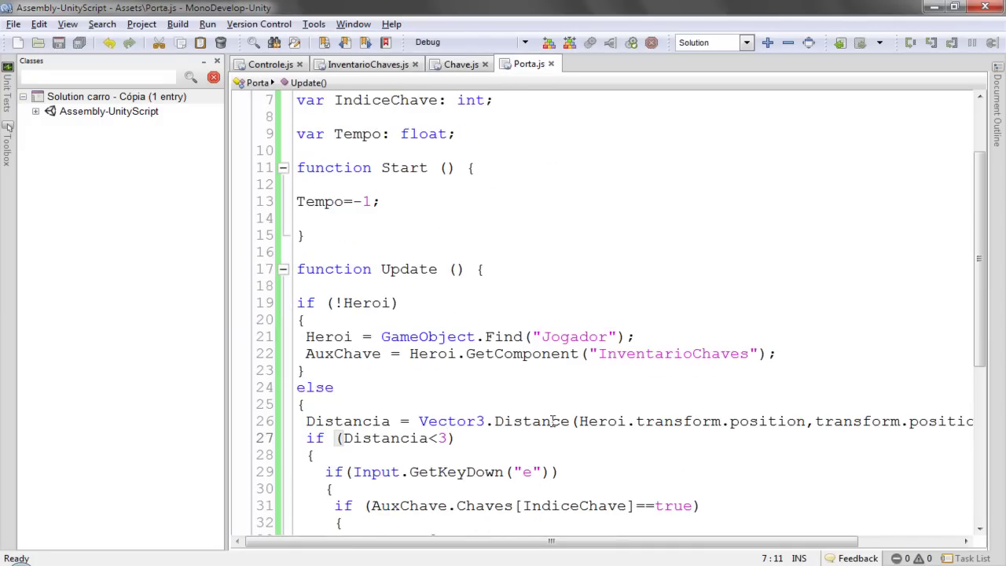
{"action": "scroll", "coordinate": [501, 347], "scroll_direction": "down", "scroll_amount": 5}
{"action": "left_click_drag", "start_coordinate": [723, 461], "coordinate": [284, 445]}
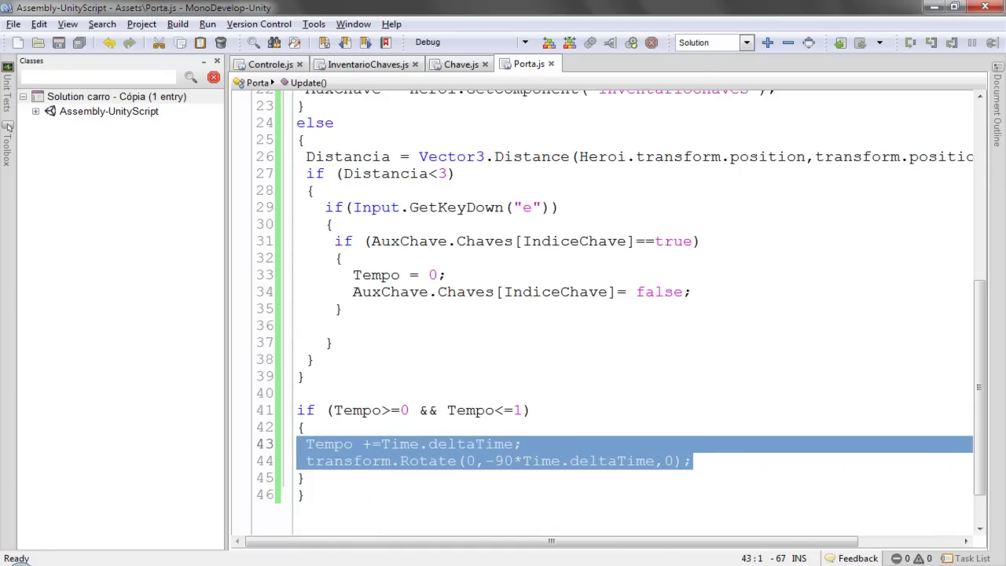
Return to the Unity editor and start running the game.
{"action": "mouse_move", "coordinate": [564, 562]}
{"action": "left_click", "coordinate": [564, 503]}
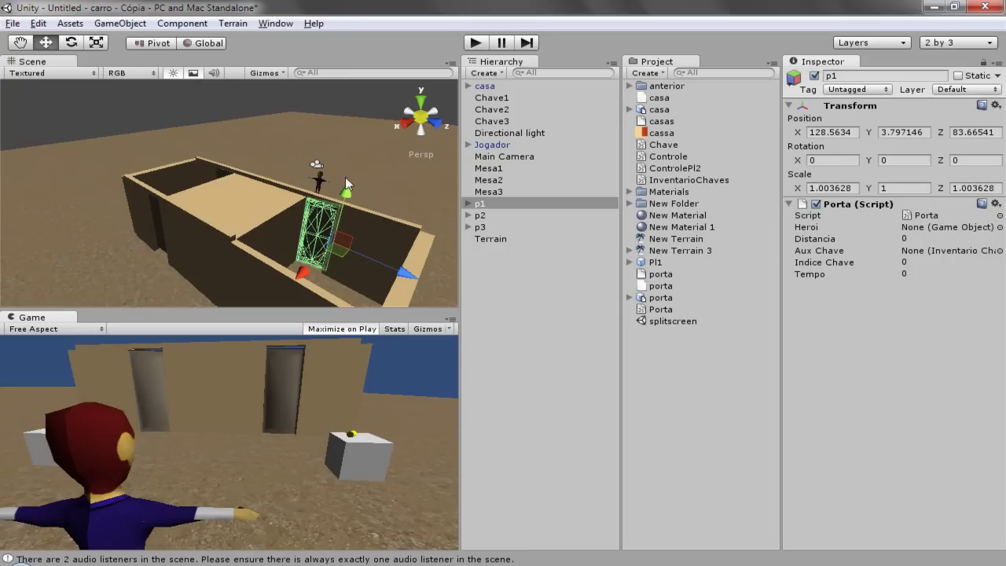
{"action": "left_click", "coordinate": [474, 44]}
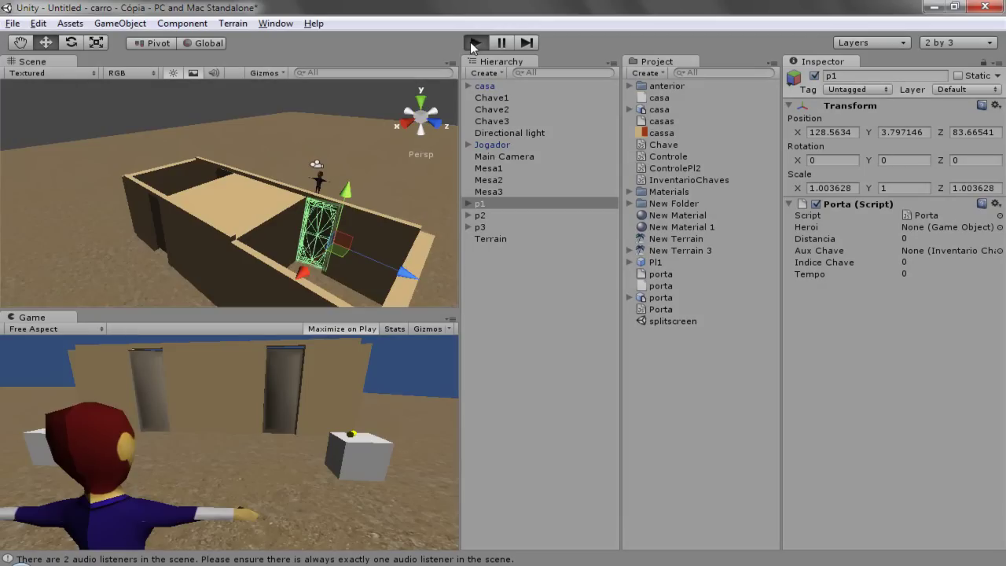
Walk the character up to the white cube, then around the house toward the grey door.
{"action": "key", "text": "Right"}
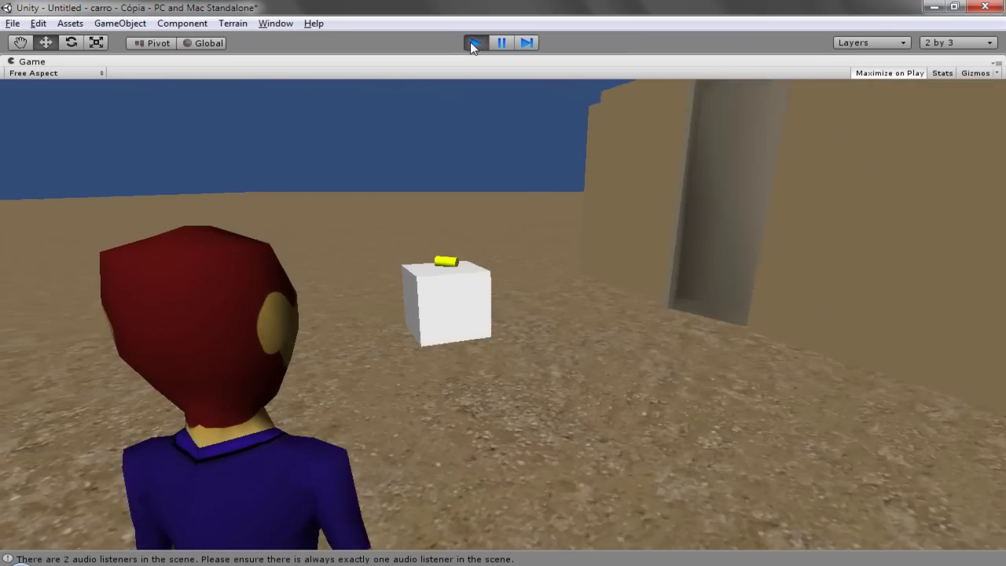
{"action": "key", "text": "Up"}
{"action": "key", "text": "Left"}
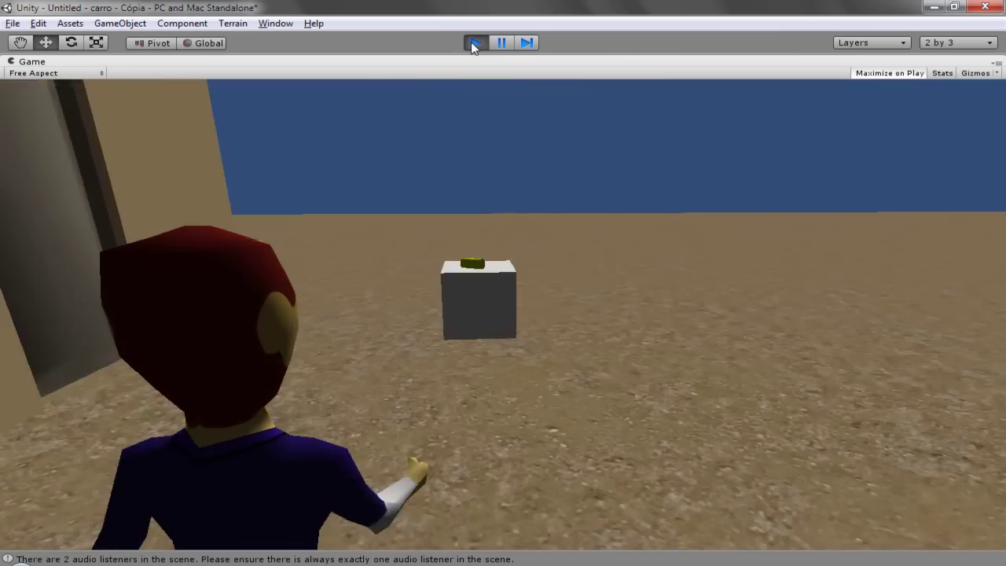
{"action": "key", "text": "Up"}
{"action": "key", "text": "Left"}
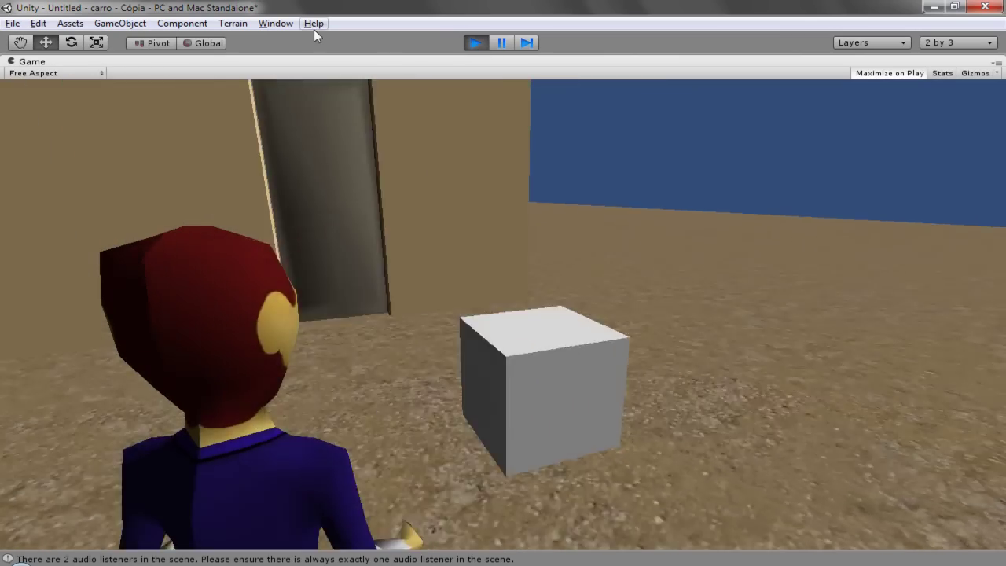
{"action": "key", "text": "Left"}
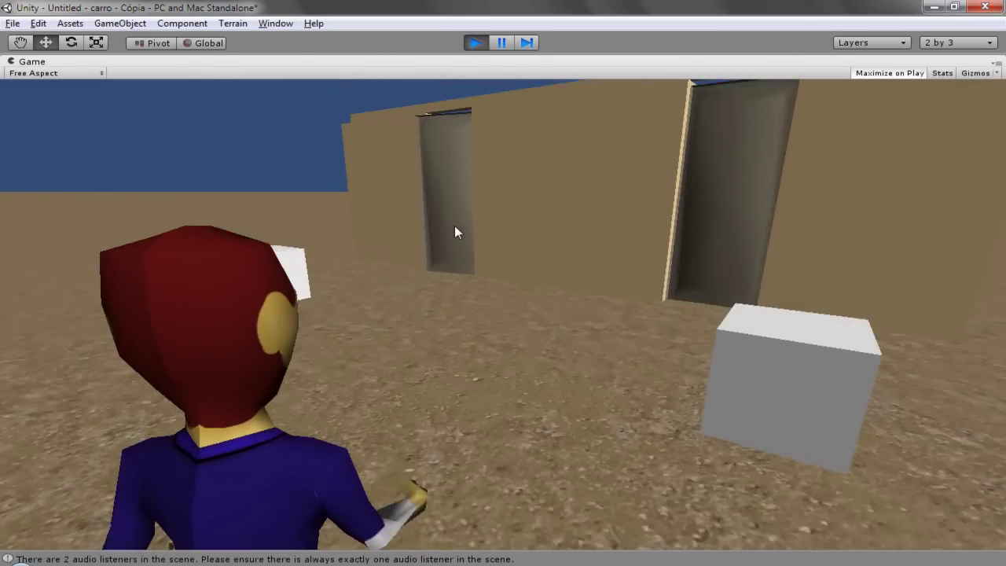
{"action": "key", "text": "Right"}
{"action": "key", "text": "Up"}
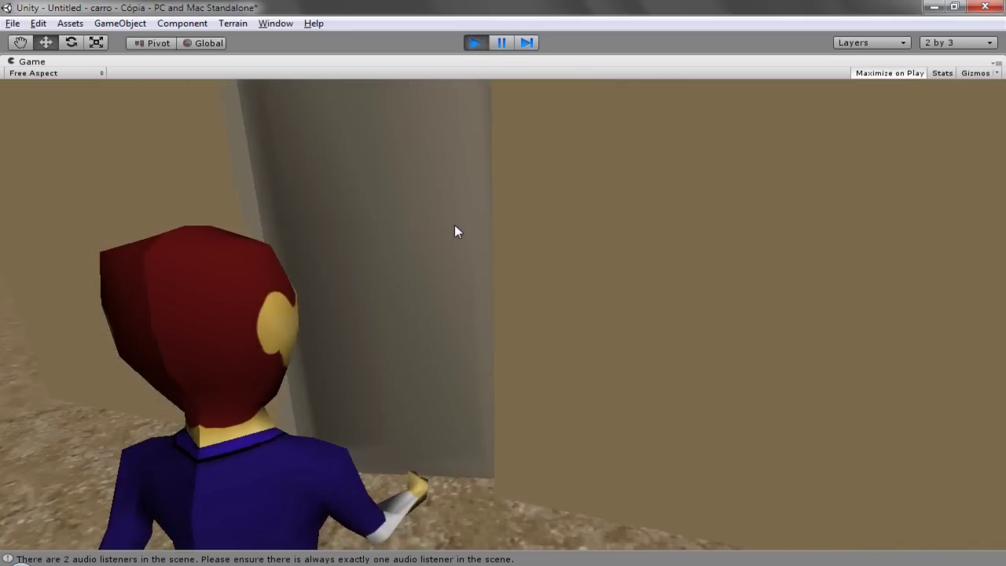
Approach the white cube again, then walk forward to the grey door and step back.
{"action": "key", "text": "Right"}
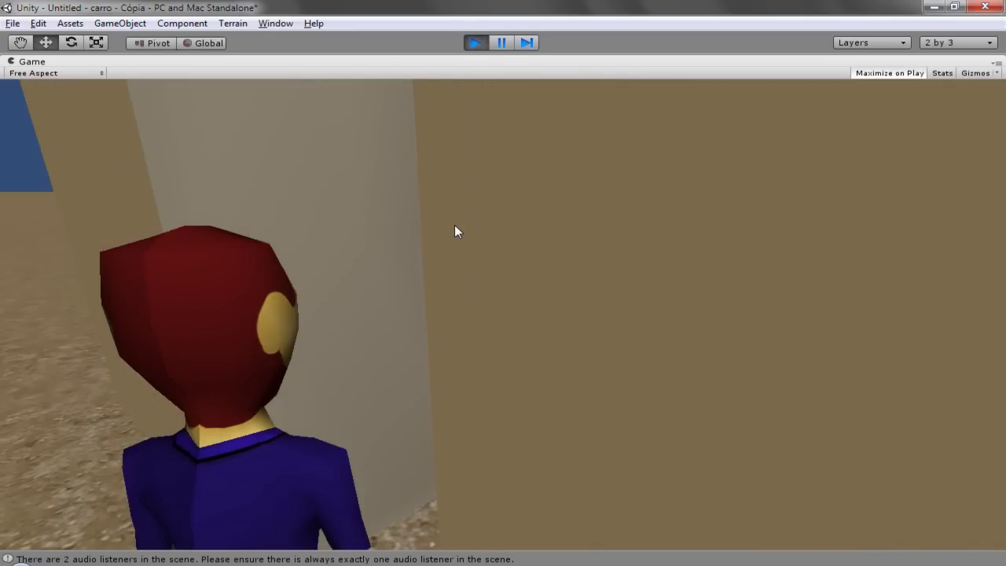
{"action": "key", "text": "Right"}
{"action": "key", "text": "Up"}
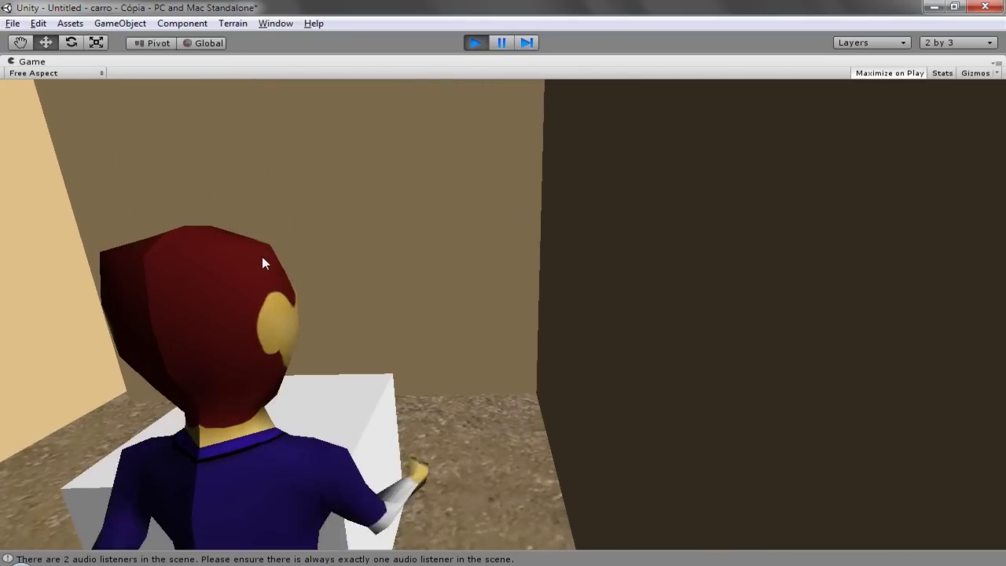
{"action": "key", "text": "Right"}
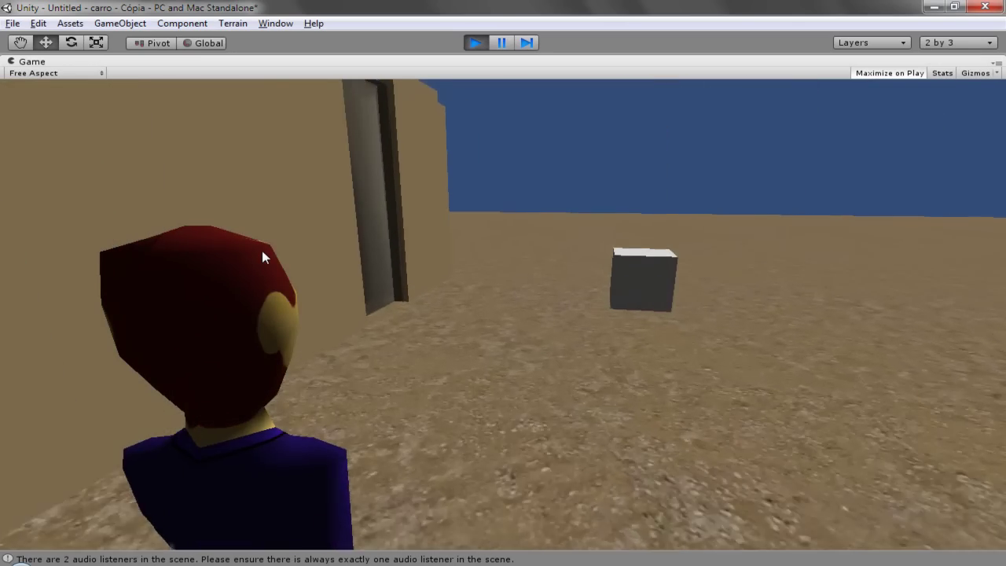
{"action": "key", "text": "Left"}
{"action": "key", "text": "Up"}
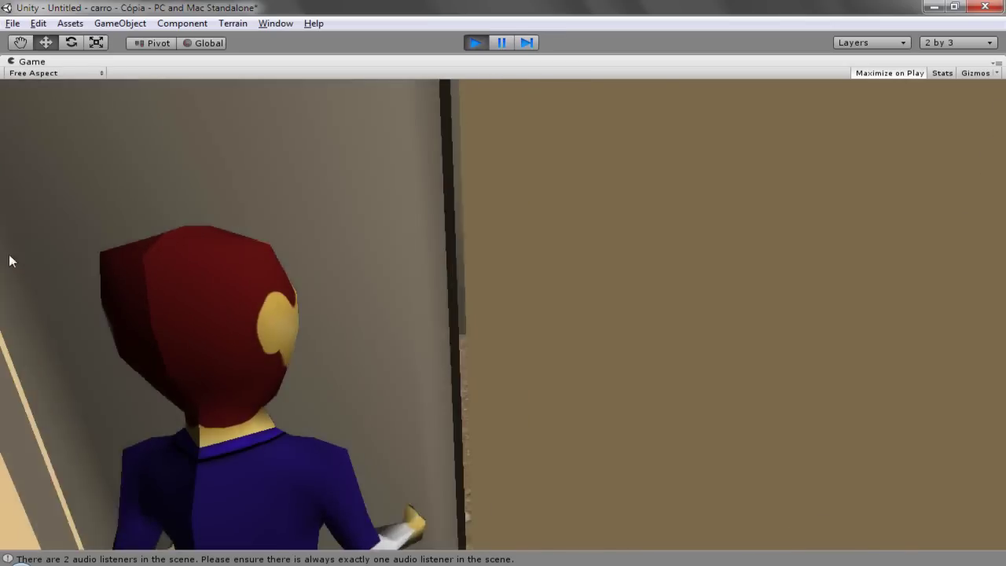
{"action": "key", "text": "Down"}
{"action": "key", "text": "Up"}
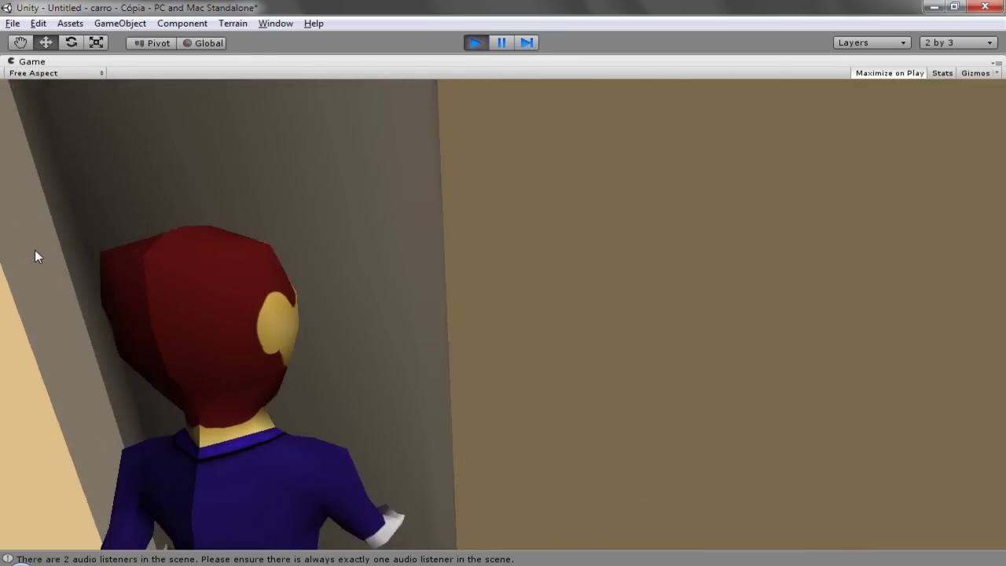
Look toward the brown wall and walk past the tan-and-brown wall toward the house doorways.
{"action": "key", "text": "Left"}
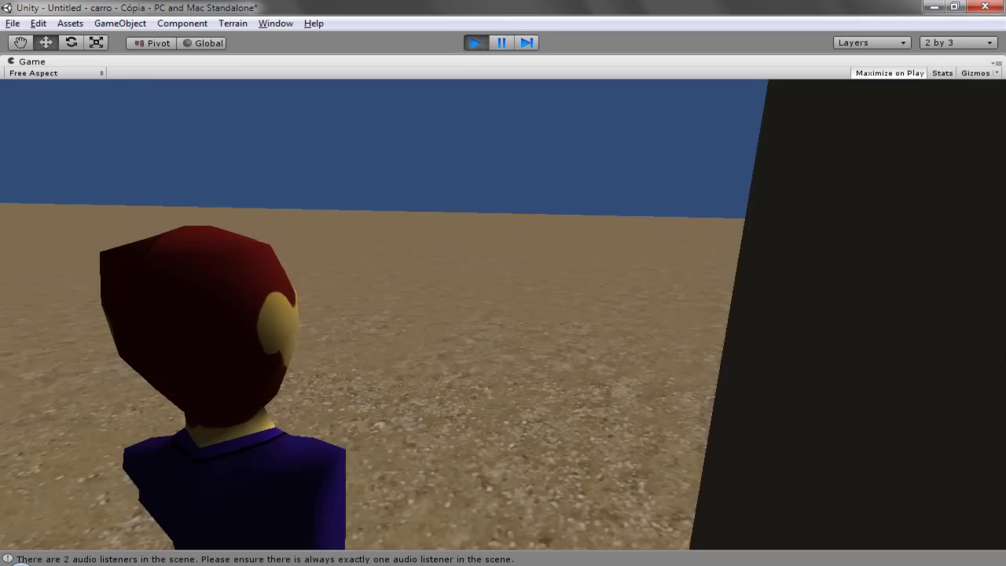
{"action": "key", "text": "Right"}
{"action": "key", "text": "Left"}
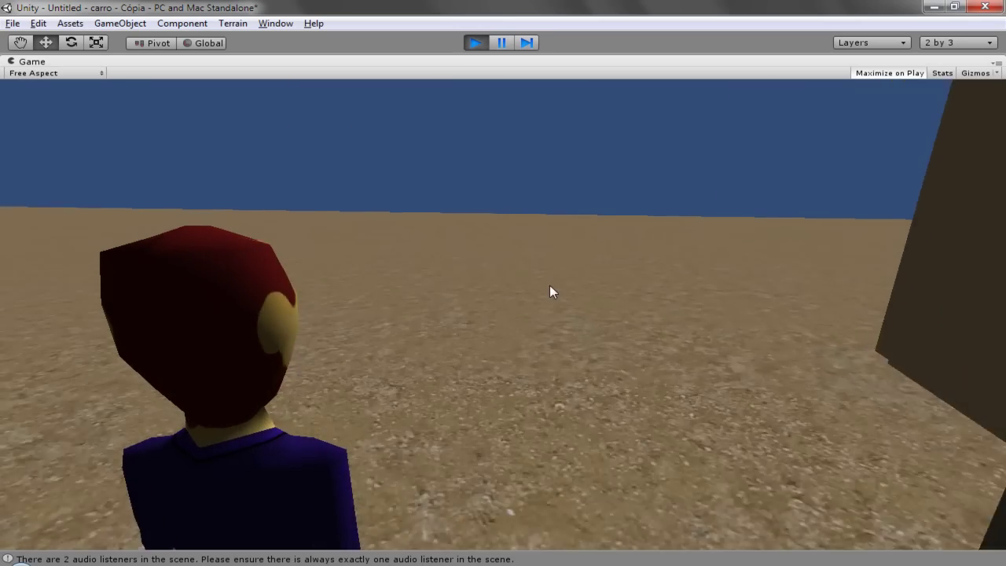
{"action": "key", "text": "Right"}
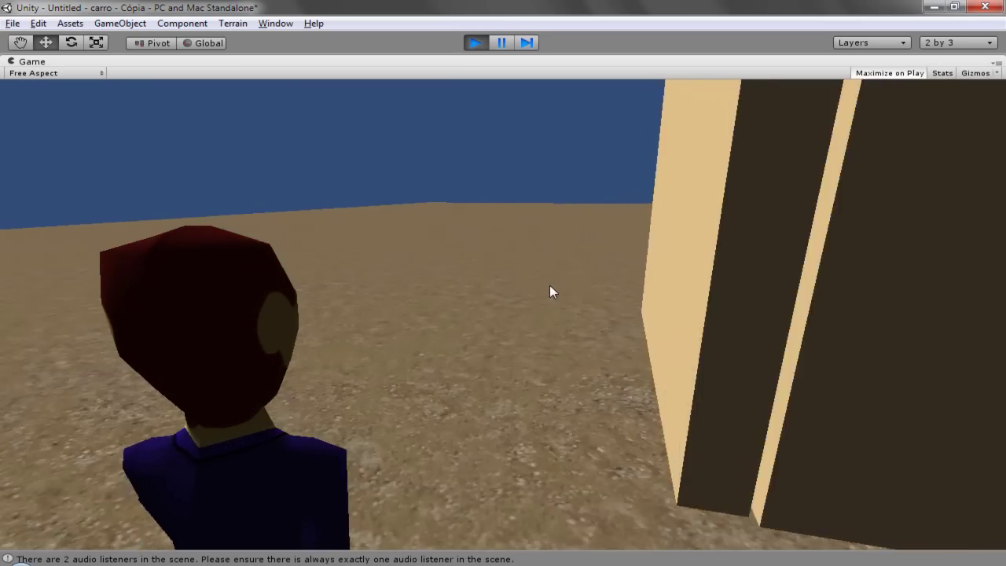
{"action": "key", "text": "Up"}
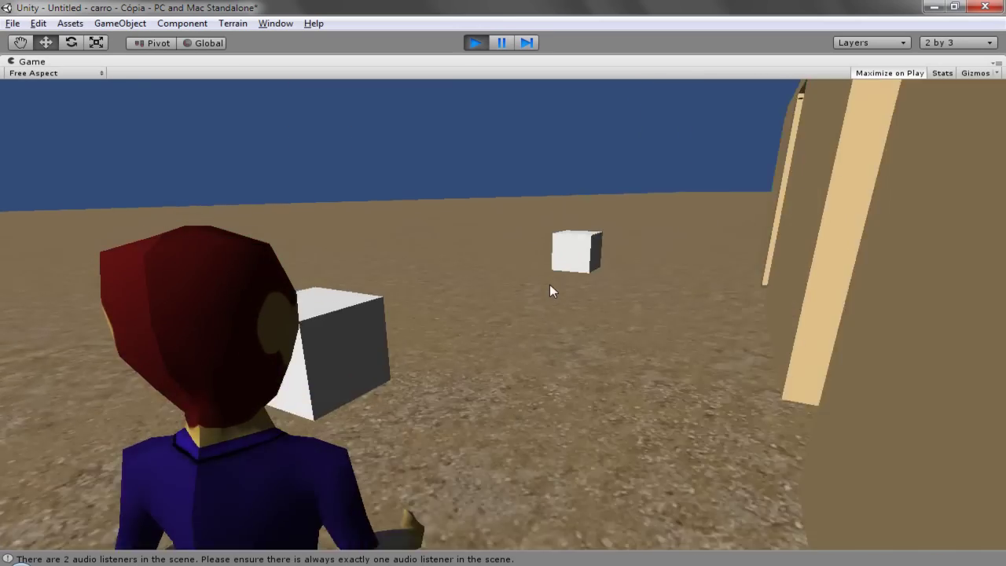
{"action": "key", "text": "Left"}
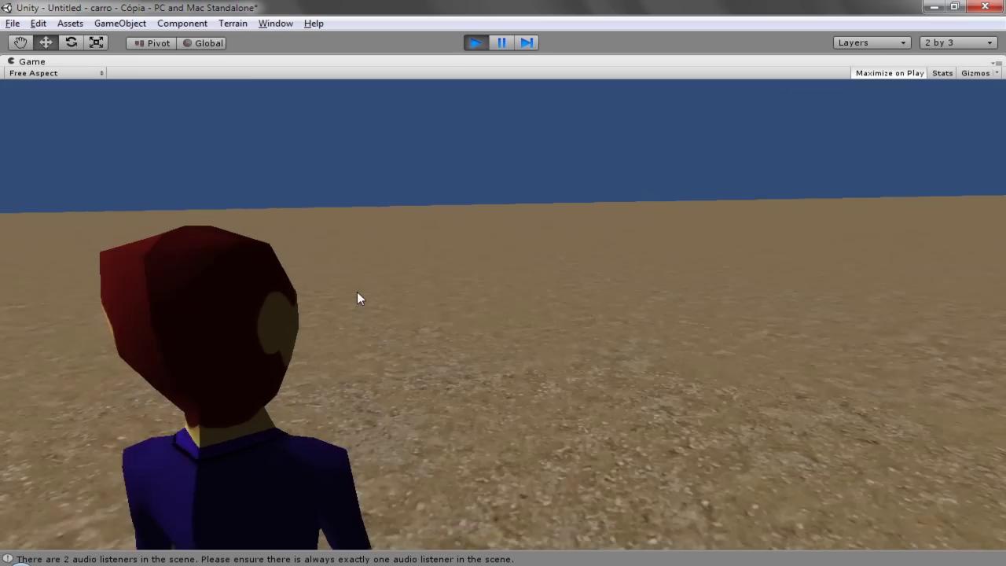
{"action": "key", "text": "Right"}
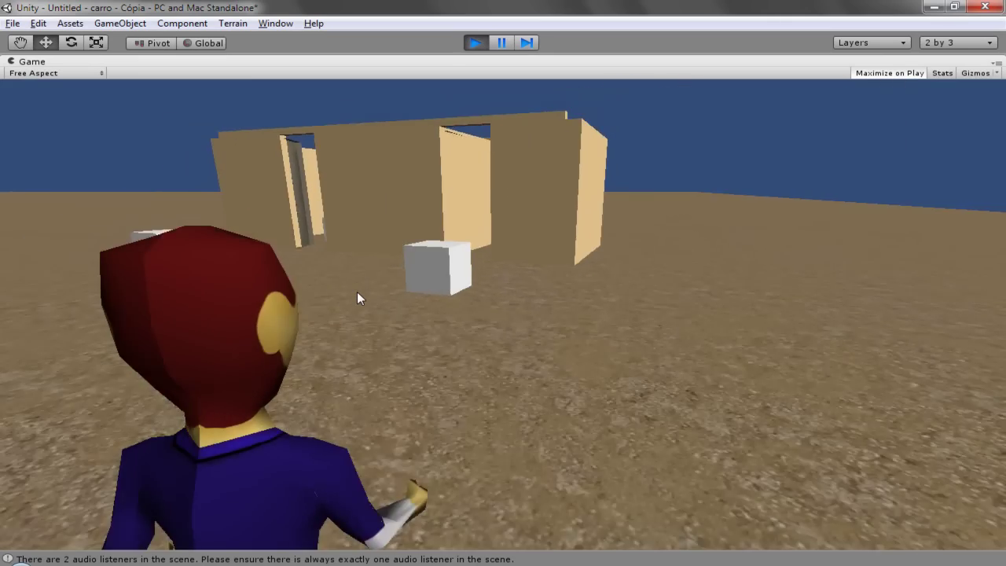
Walk through the house doorway out to open ground, looking between the doorway and dark wall.
{"action": "key", "text": "Left"}
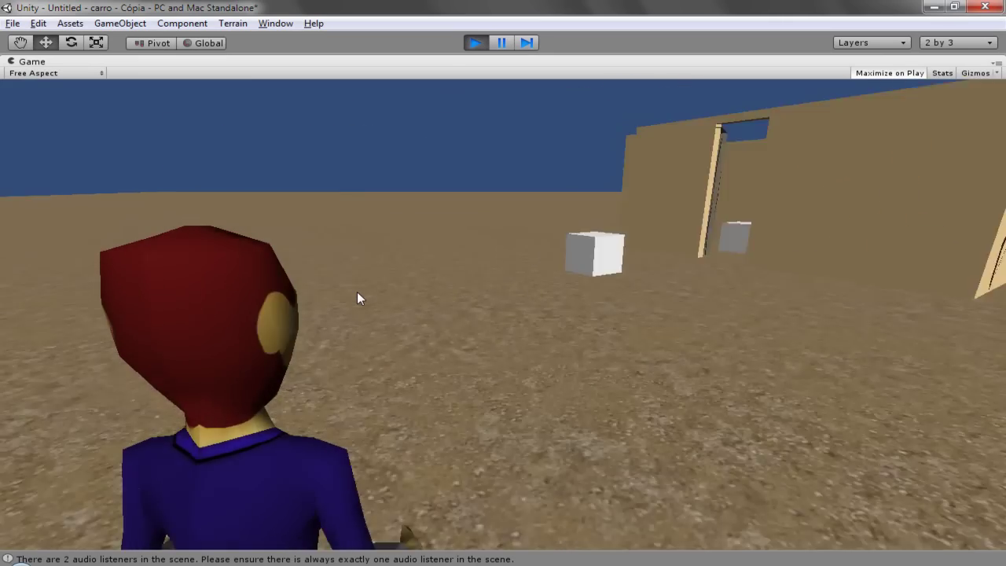
{"action": "key", "text": "Right"}
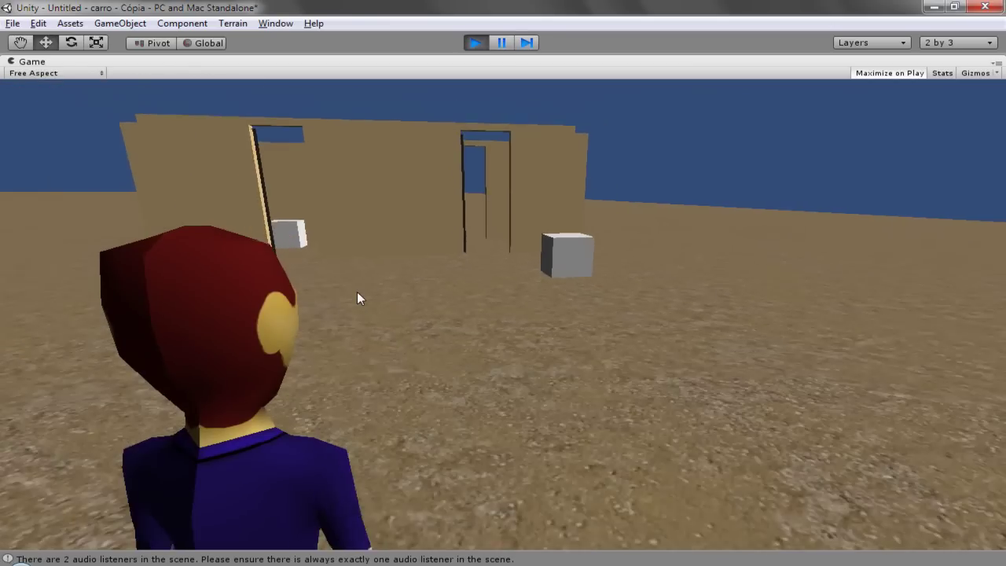
{"action": "key", "text": "Up"}
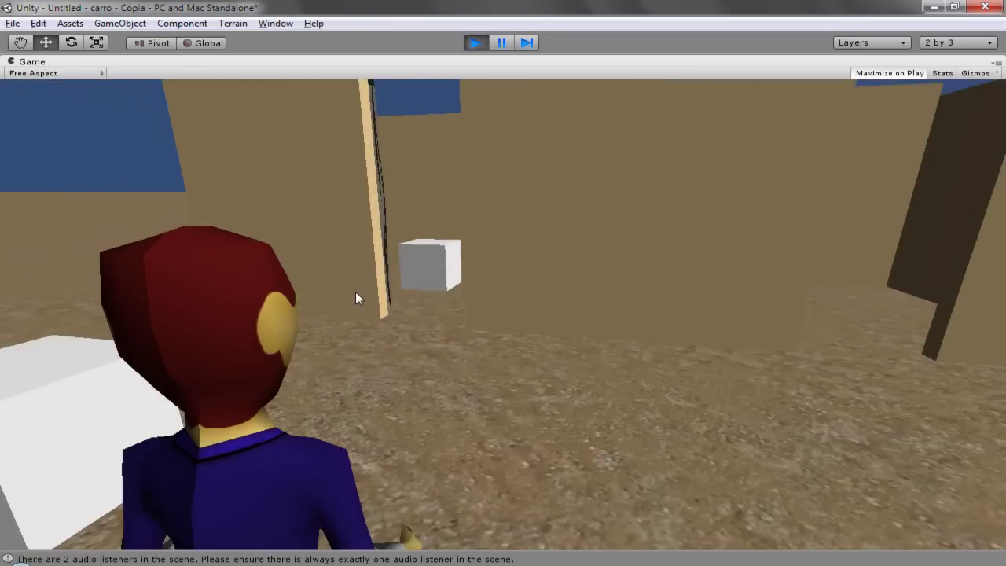
{"action": "key", "text": "Right"}
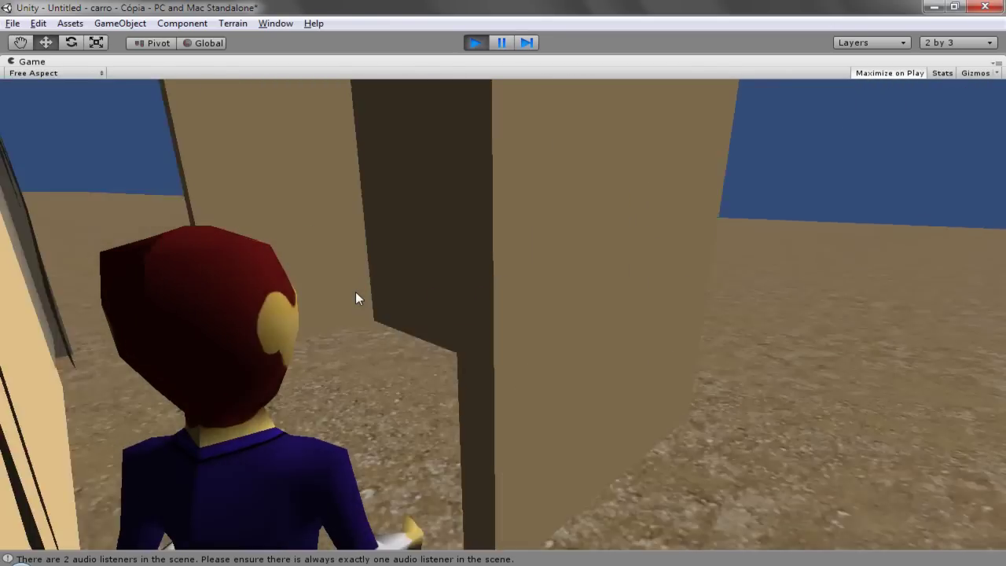
{"action": "key", "text": "Up"}
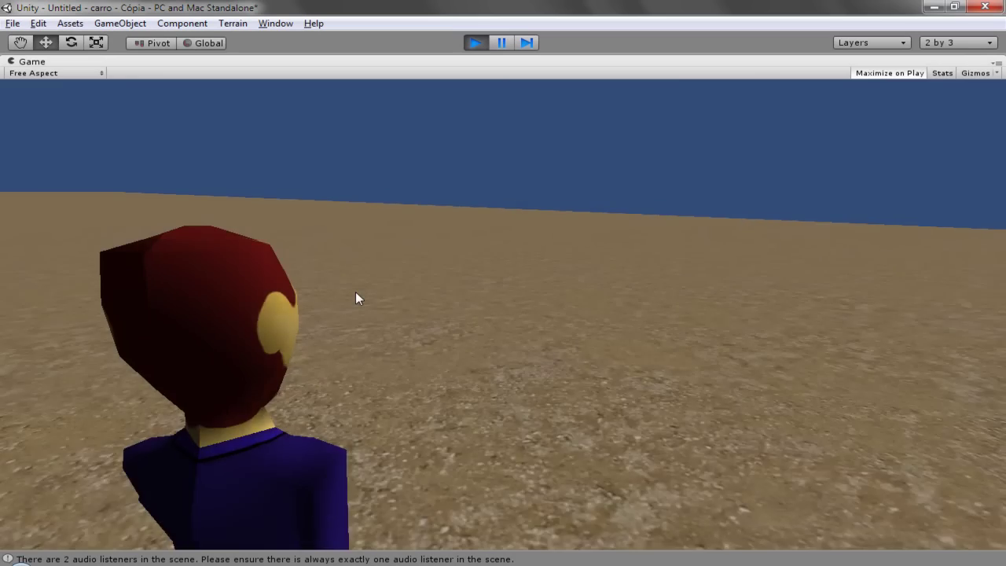
{"action": "key", "text": "Right"}
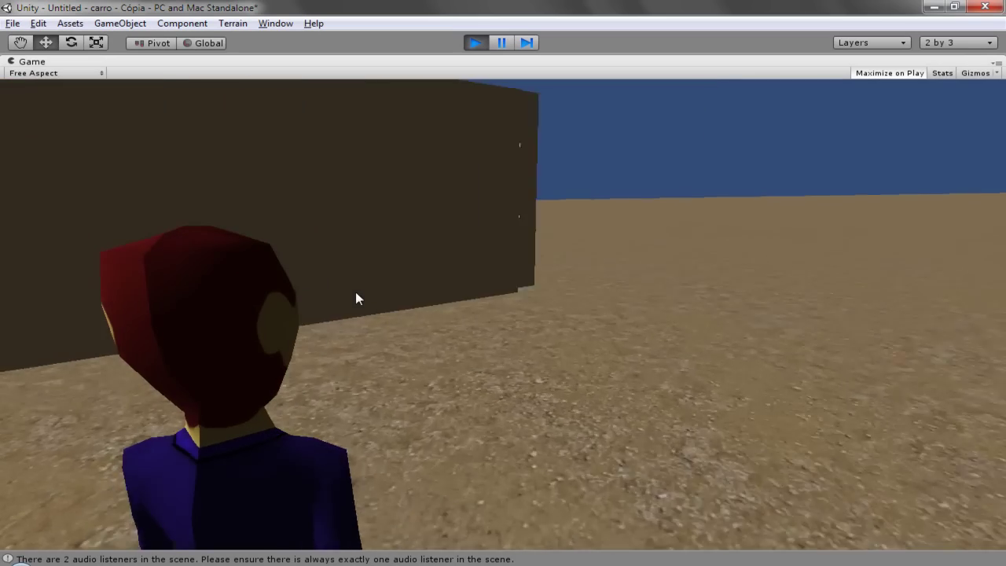
{"action": "key", "text": "Left"}
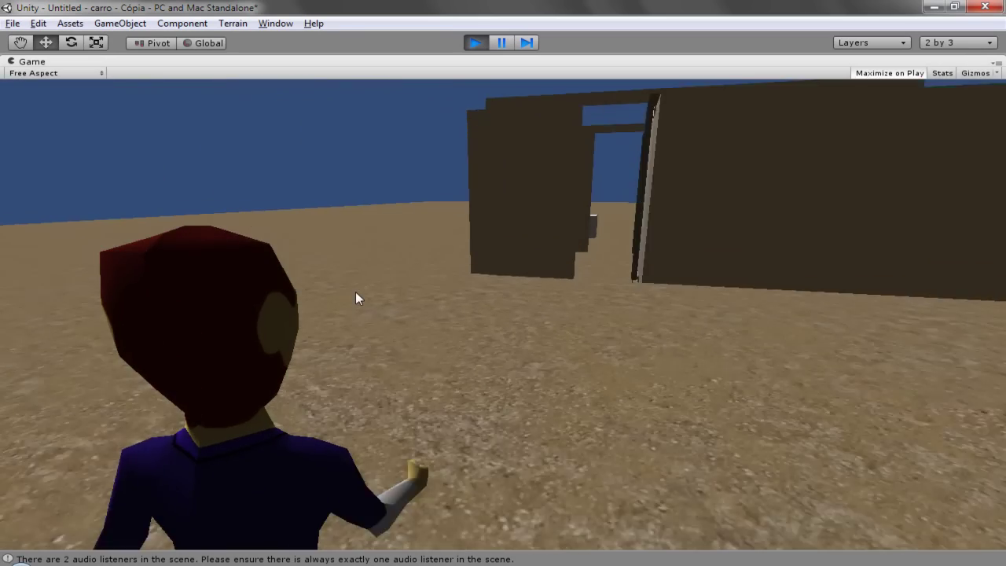
{"action": "key", "text": "Right"}
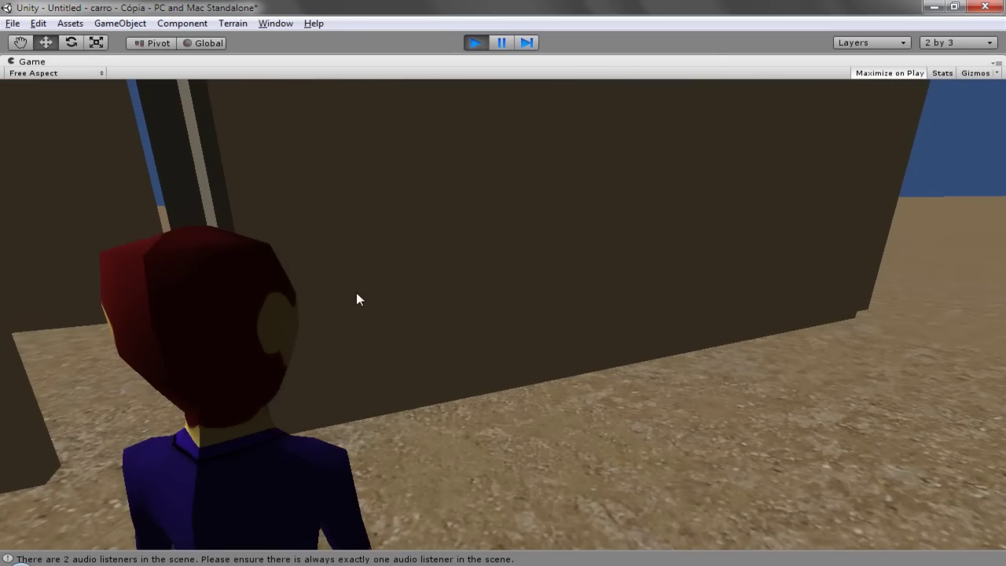